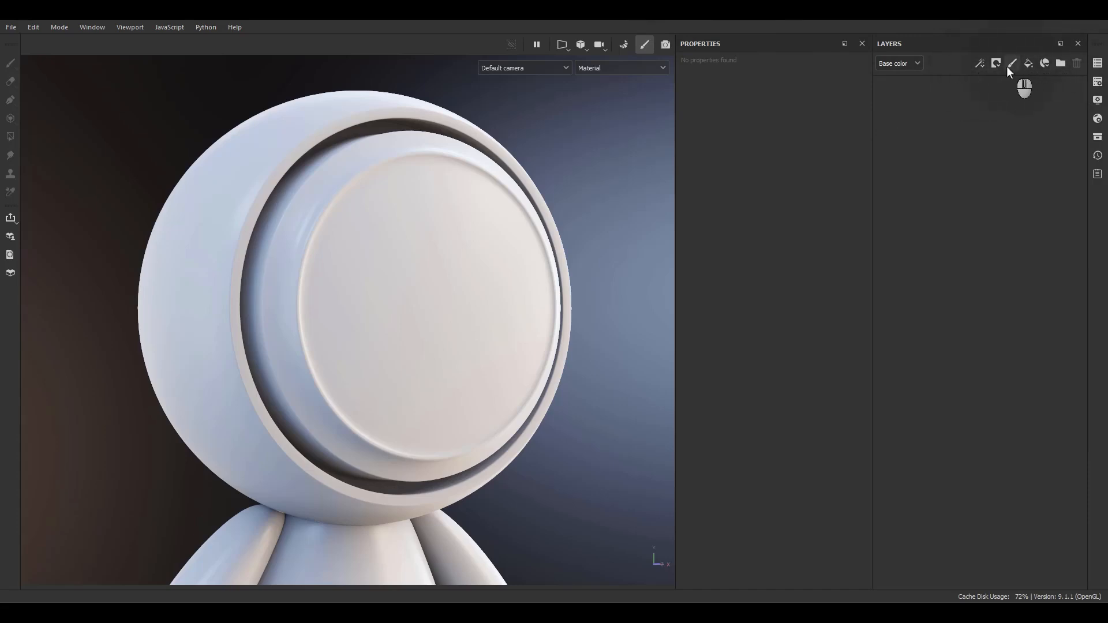
Add a fill layer to the empty layer stack.
click(910, 64)
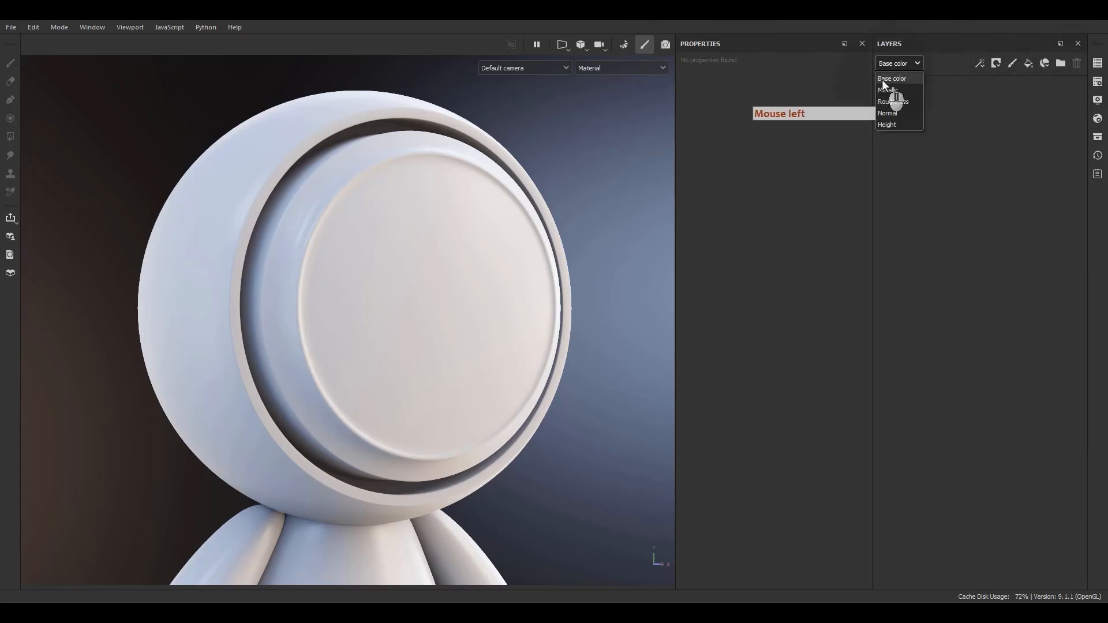
click(906, 82)
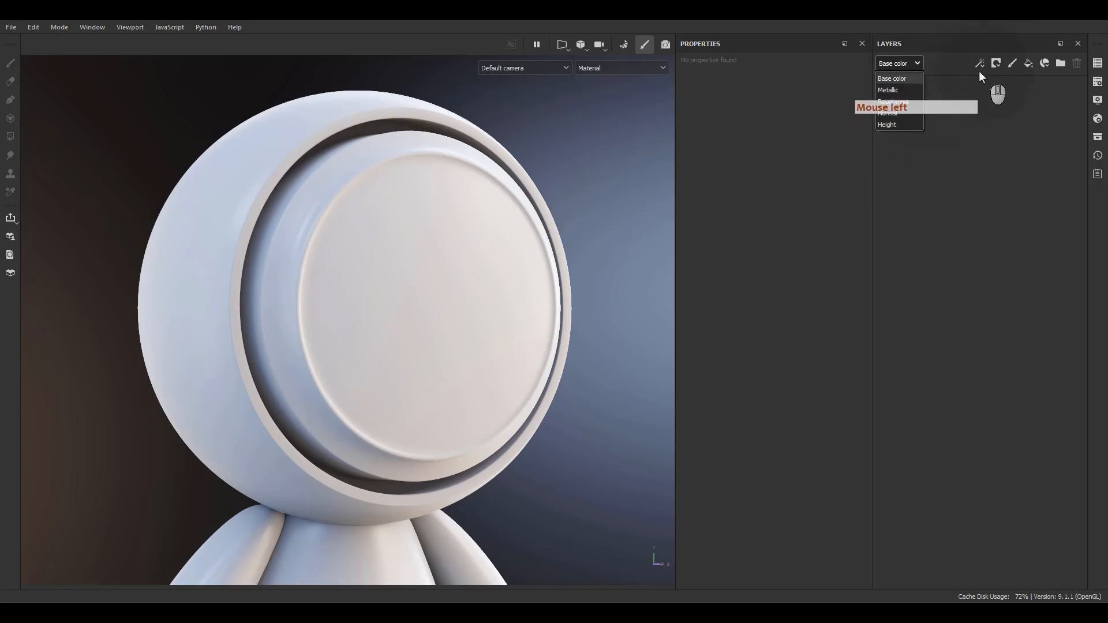
click(1026, 67)
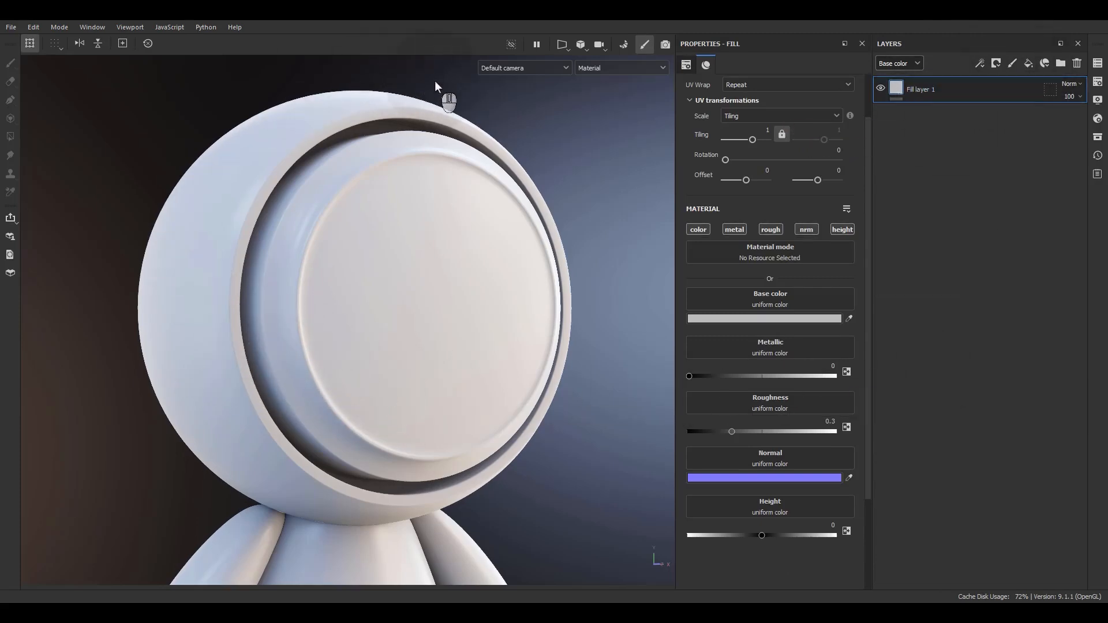
Show the 3D model and its 2D UV layout side by side.
key(F1)
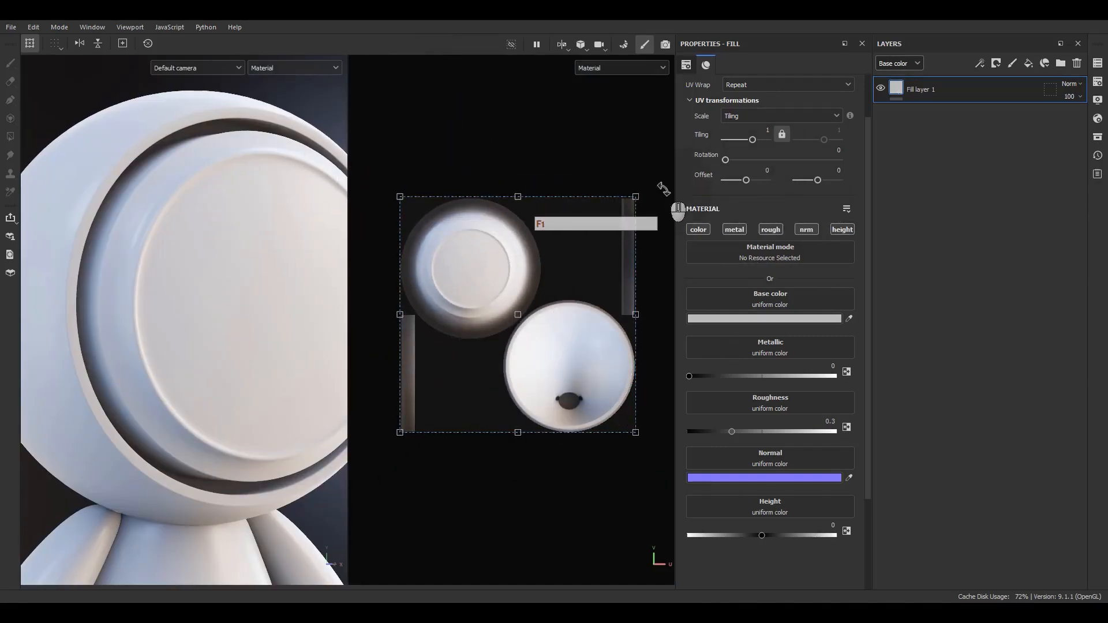
scroll(587, 270, up, 1)
Set the fill layer's base color to dark red, 741717.
click(734, 319)
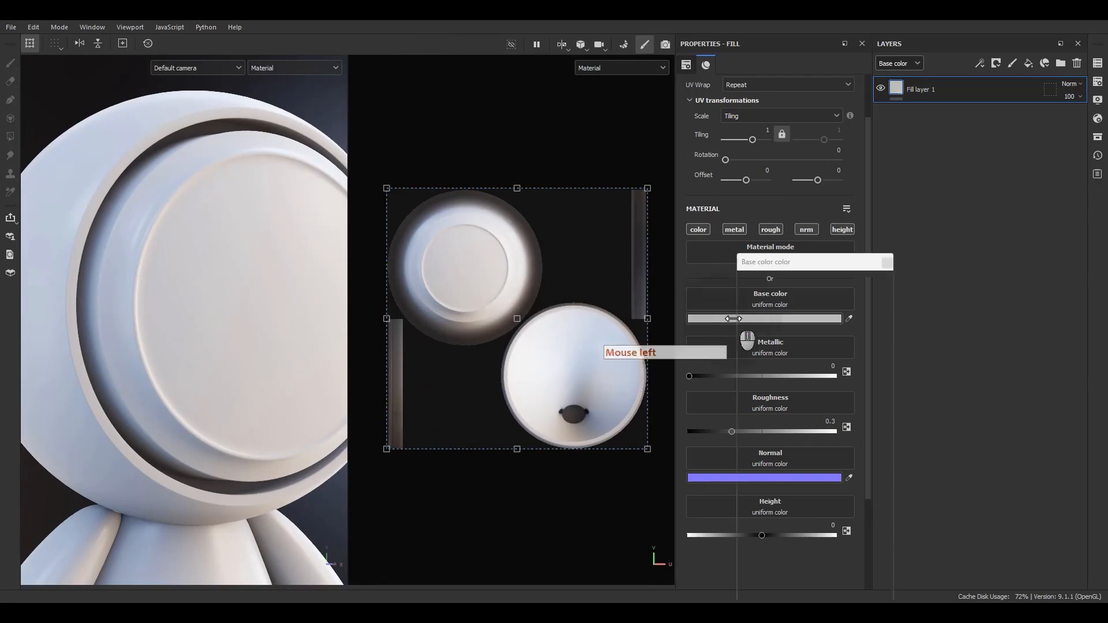
drag(804, 373, 846, 366)
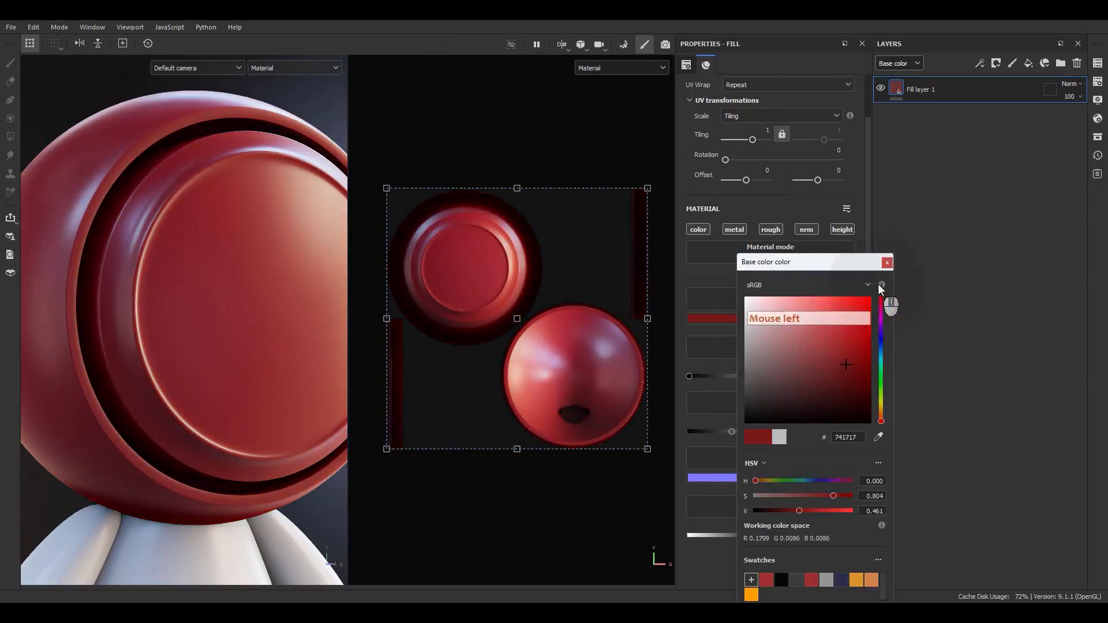
click(1001, 318)
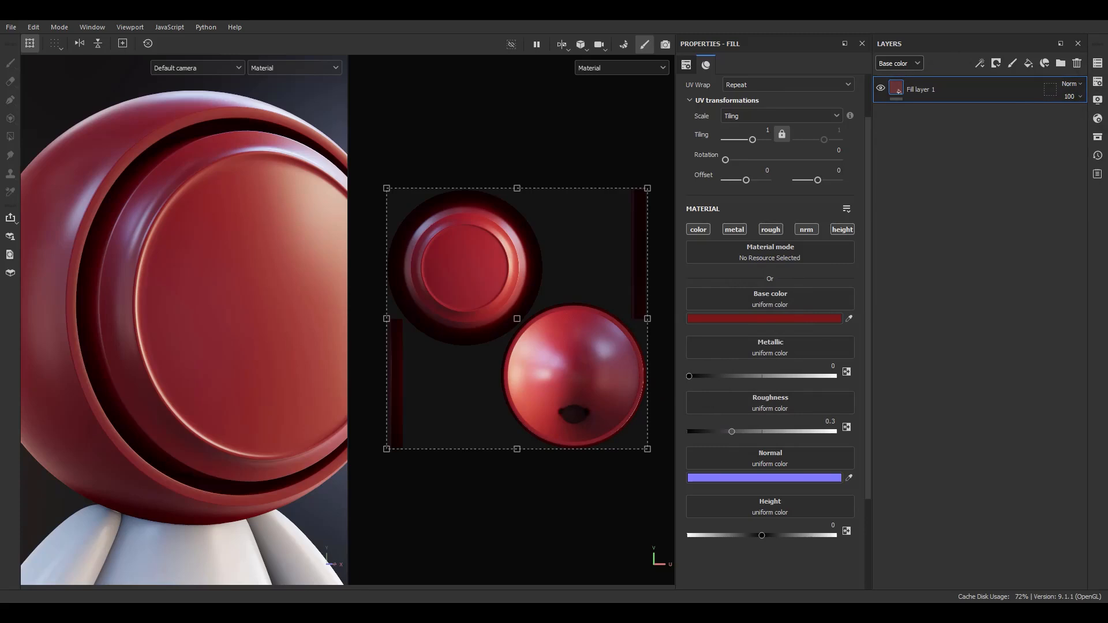
Add a paint layer above the red fill and paint a wavy light stroke on the lower circular UV island.
click(1011, 63)
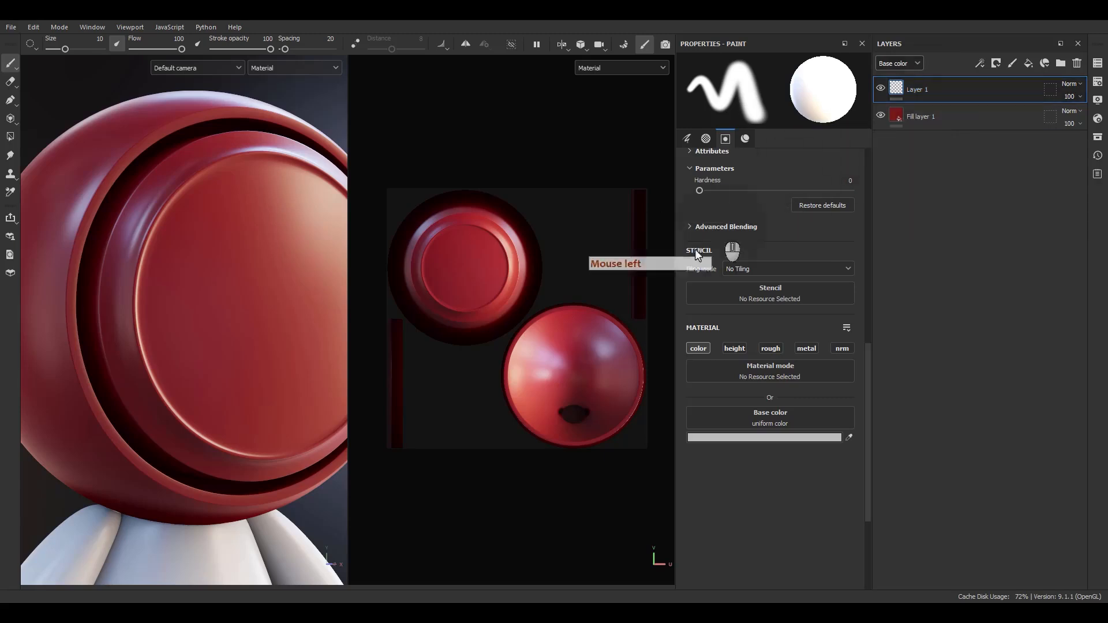
scroll(571, 384, up, 1)
mouse_move(530, 392)
mouse_down()
mouse_move(550, 349)
mouse_move(563, 375)
mouse_move(583, 347)
mouse_move(615, 340)
mouse_move(625, 396)
mouse_up()
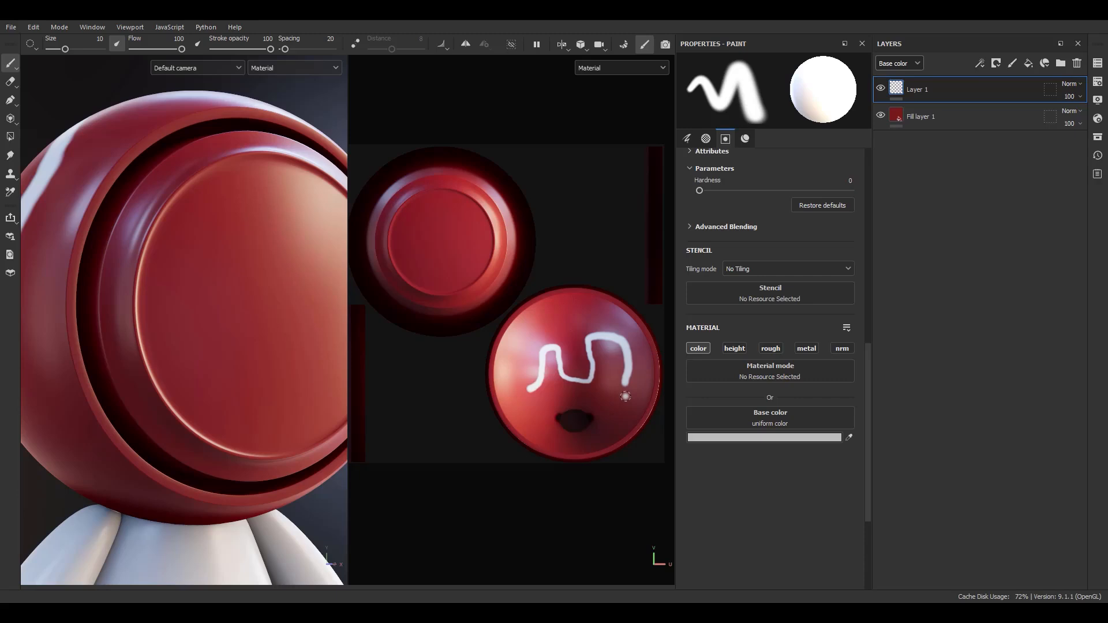
click(982, 205)
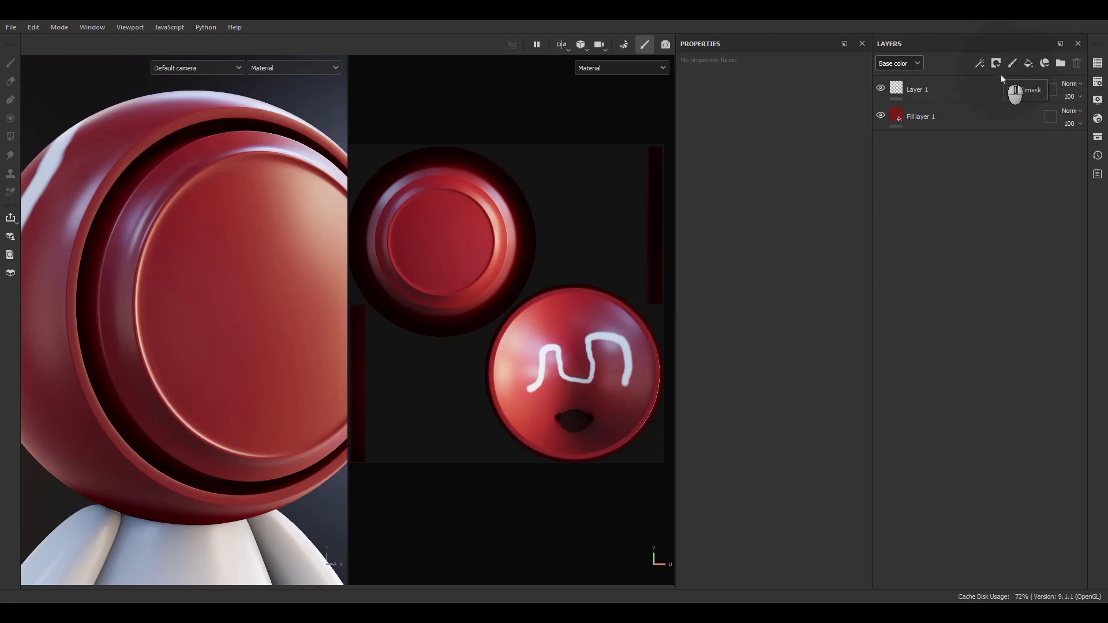
Delete the paint layer that holds the wavy stroke.
click(993, 90)
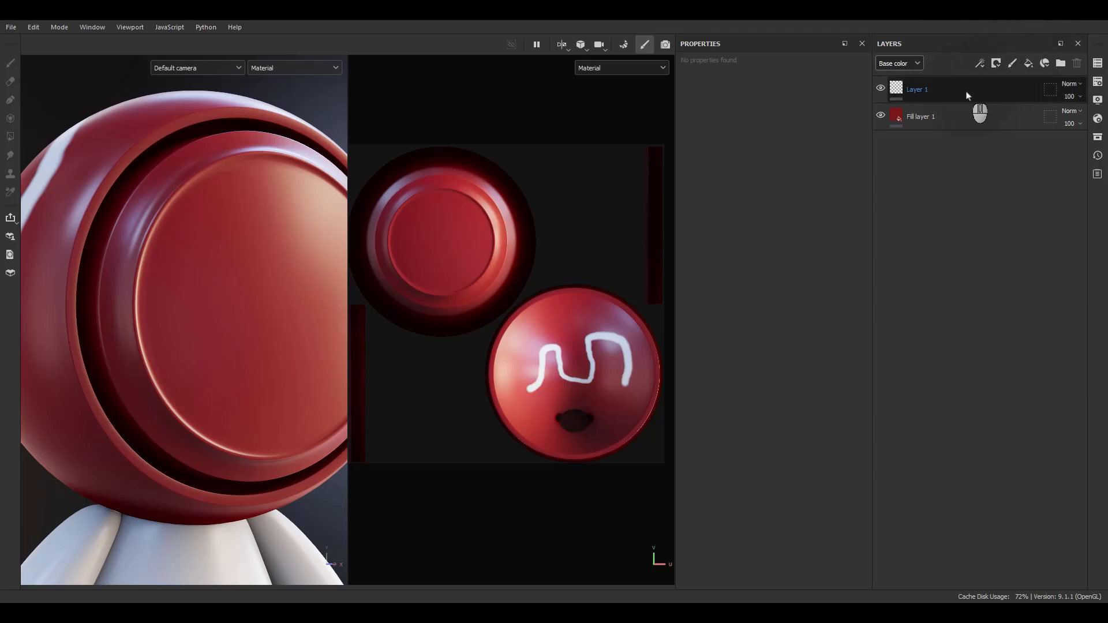
click(967, 94)
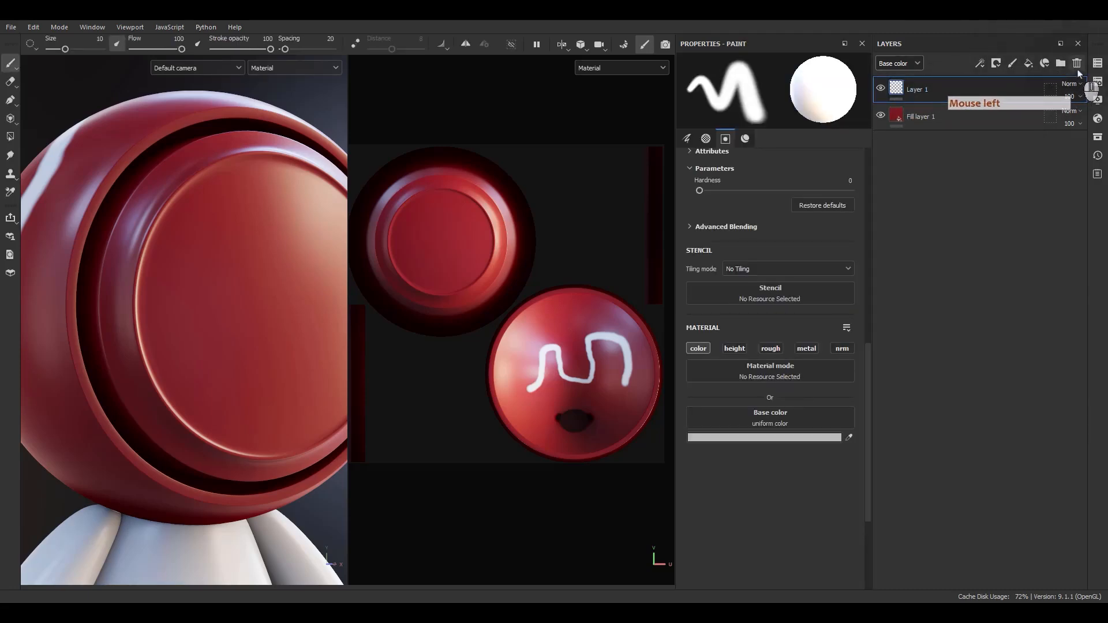
click(1078, 68)
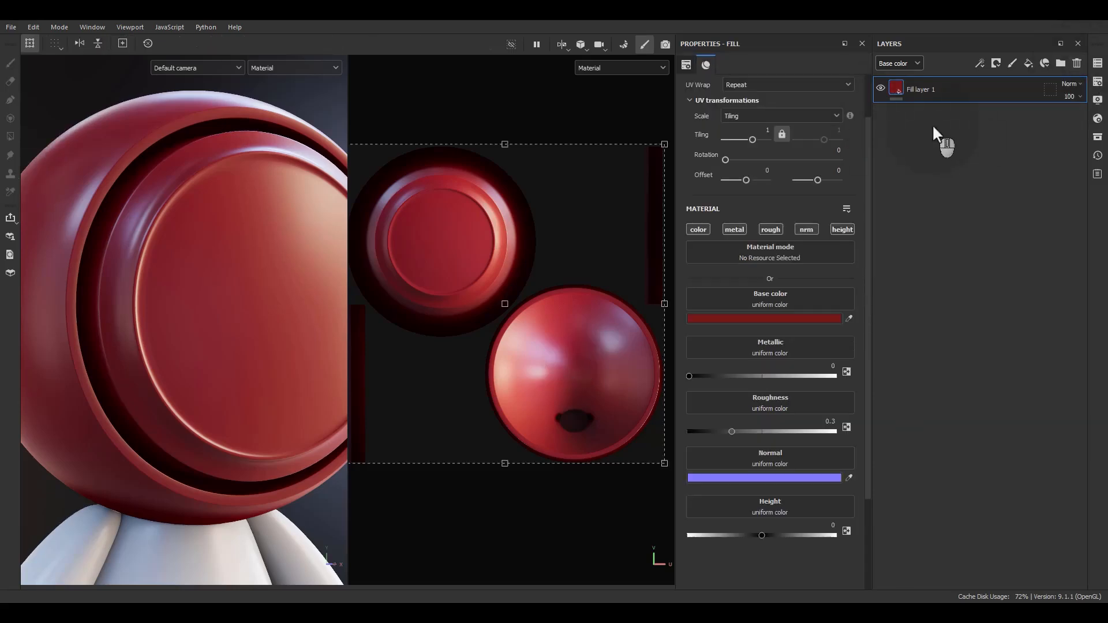
Create a folder in the layer stack and move the red fill layer into it.
click(1059, 62)
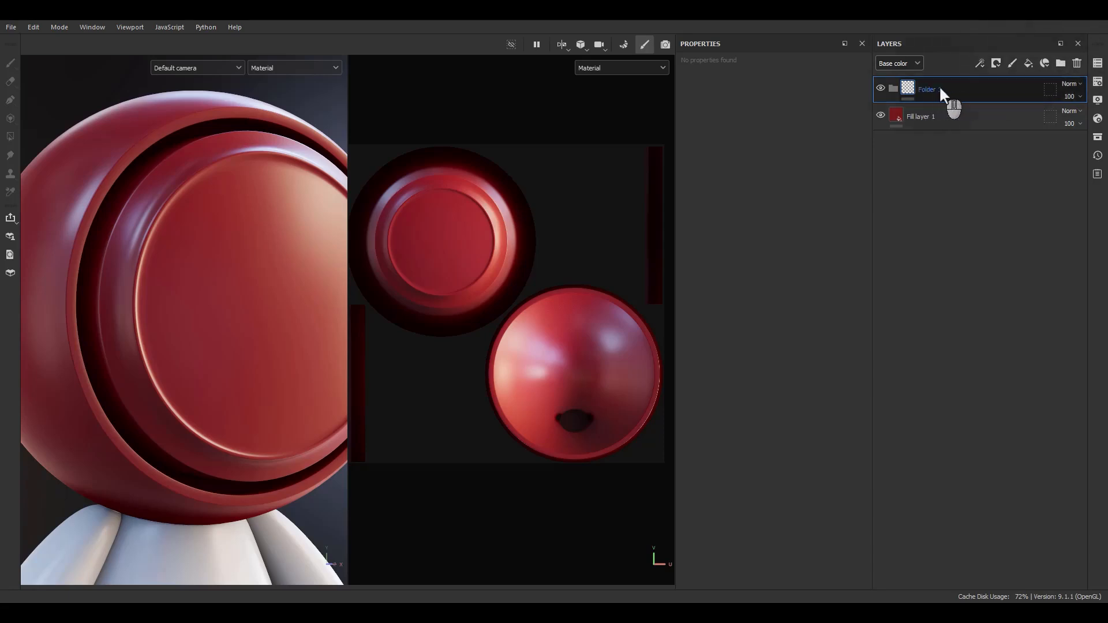
drag(921, 116, 936, 94)
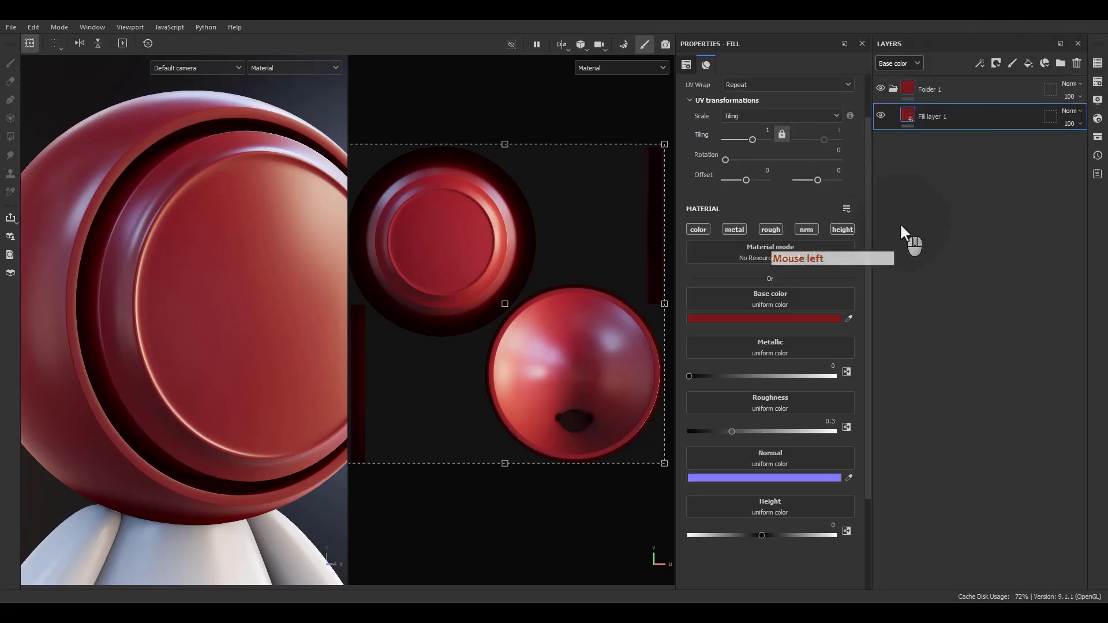
Delete the folder together with the red fill layer inside it.
click(953, 92)
ctrl+click(954, 88)
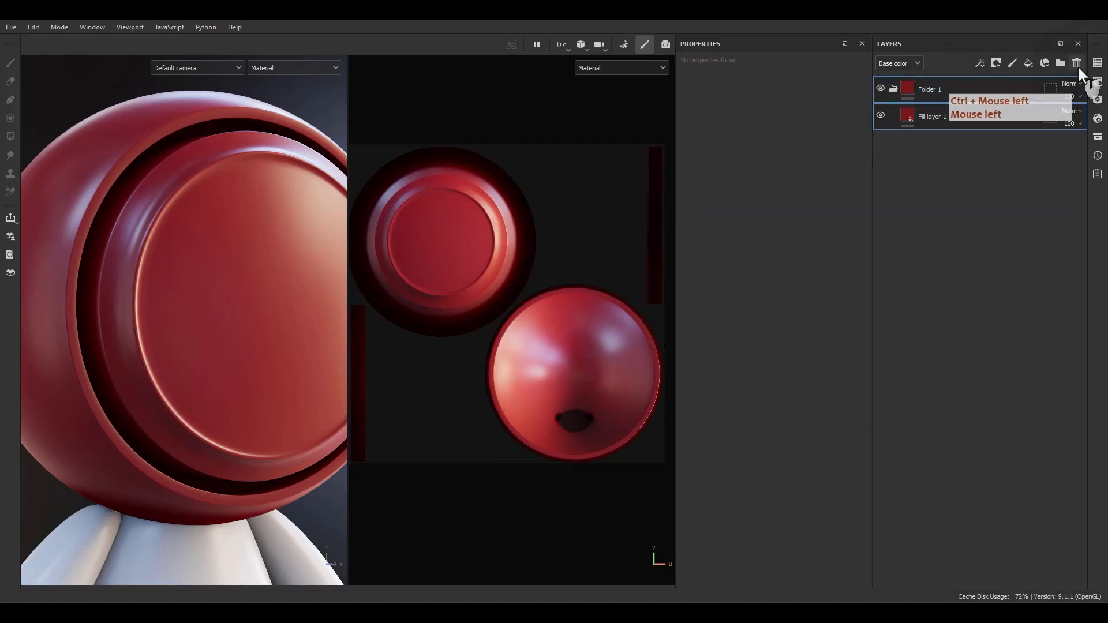
click(1077, 63)
click(1073, 96)
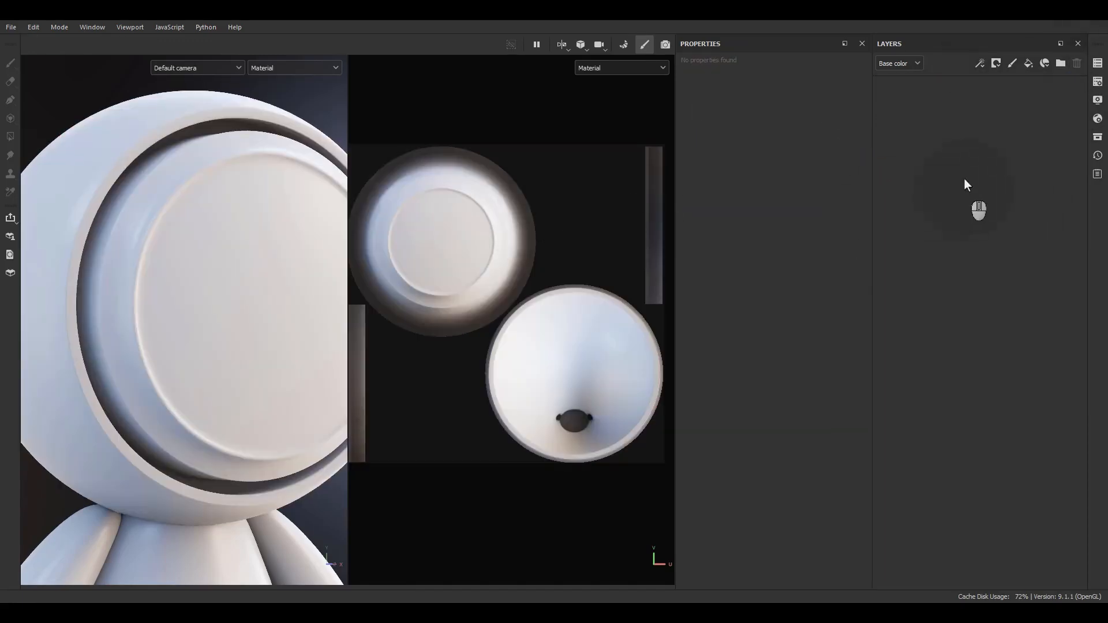
Add a new fill layer and set its base color to a fully saturated blue.
click(1028, 63)
click(982, 92)
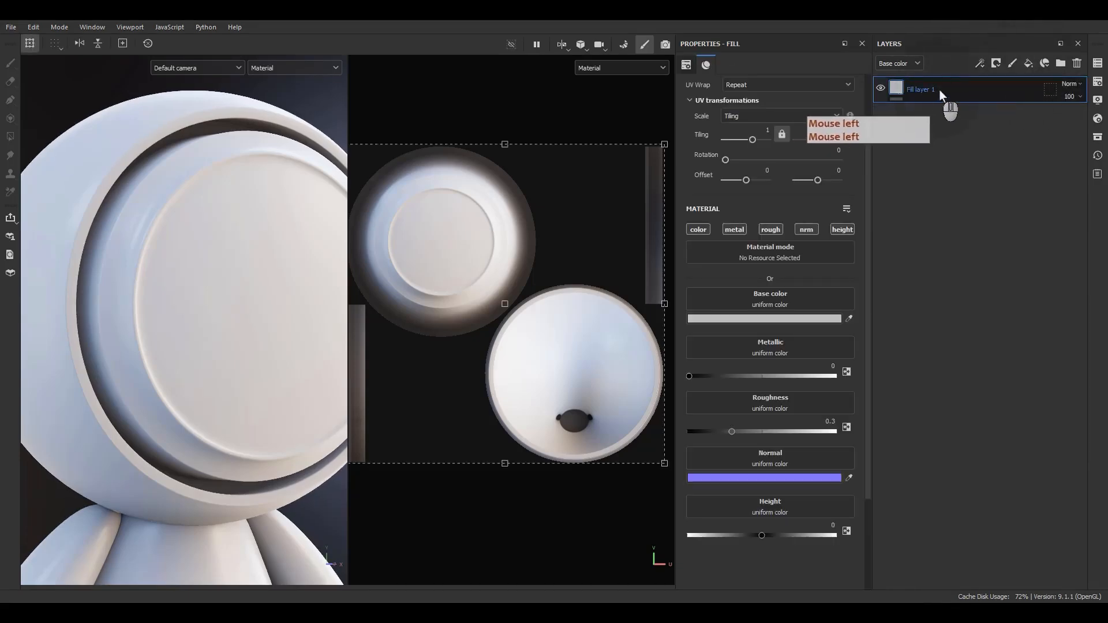
click(793, 319)
click(863, 327)
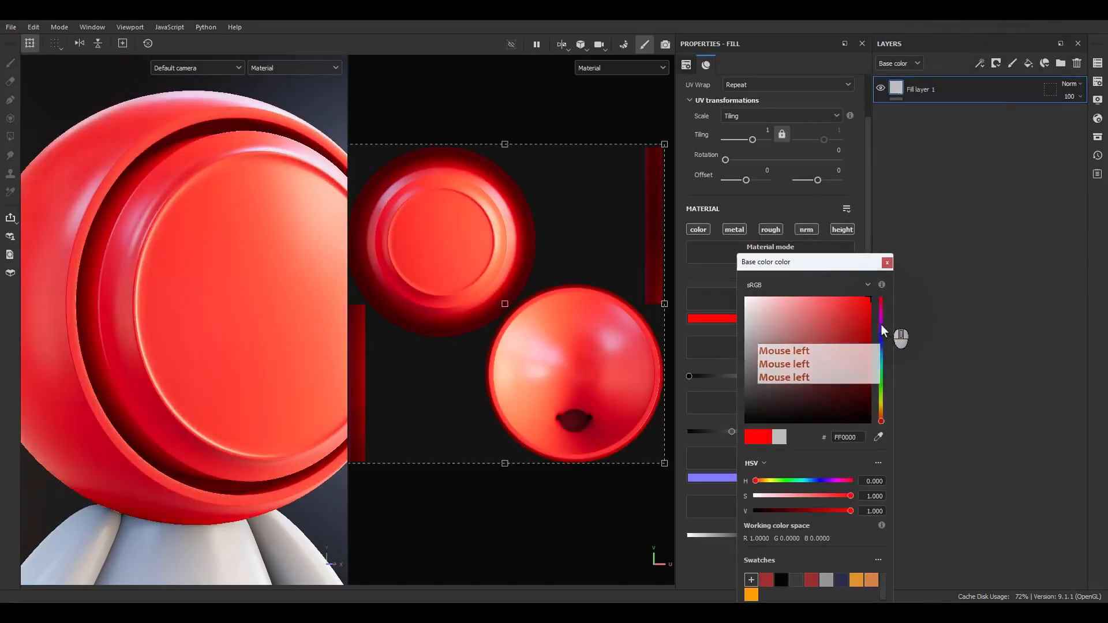
click(881, 341)
click(888, 263)
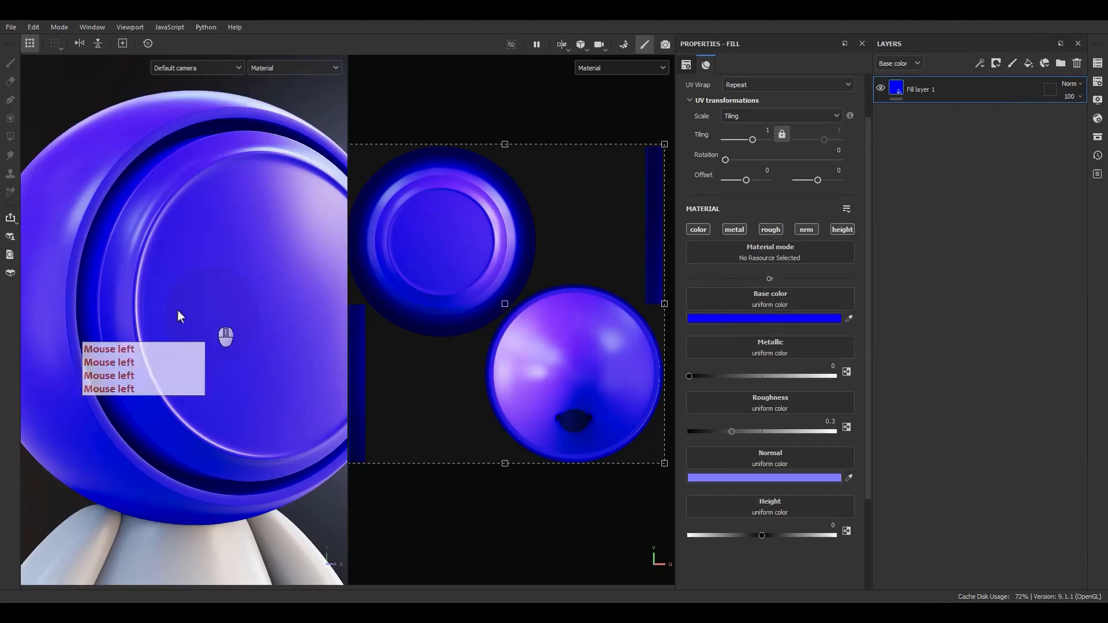
Add a second fill layer above the blue one and set its base color to green, 28CF00.
scroll(179, 310, down, 3)
alt+middle_drag(266, 307, 260, 315)
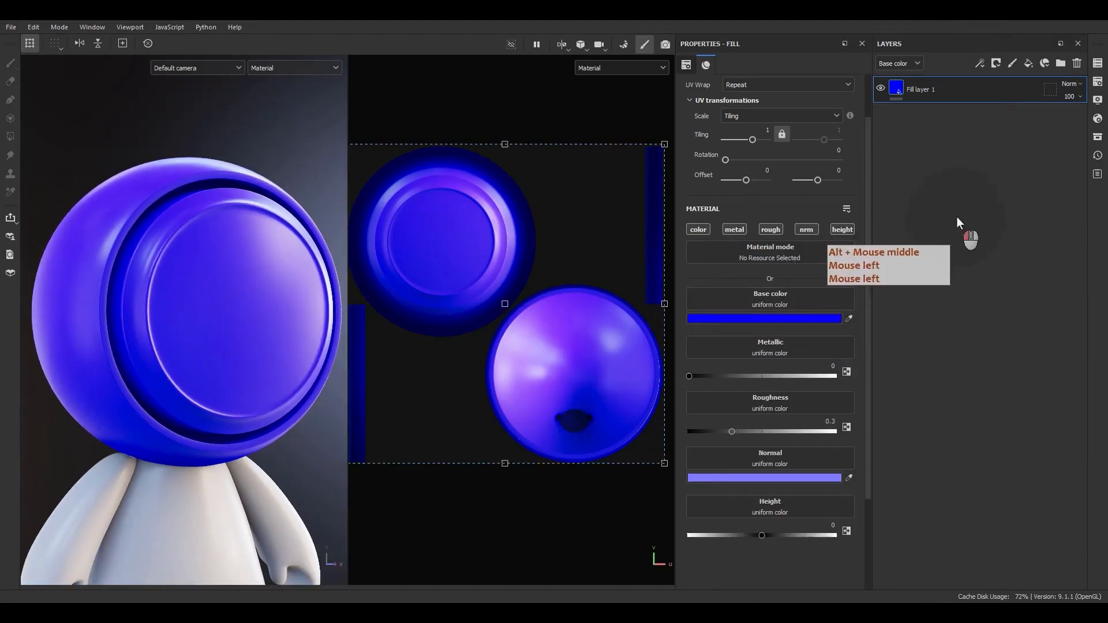
click(1036, 67)
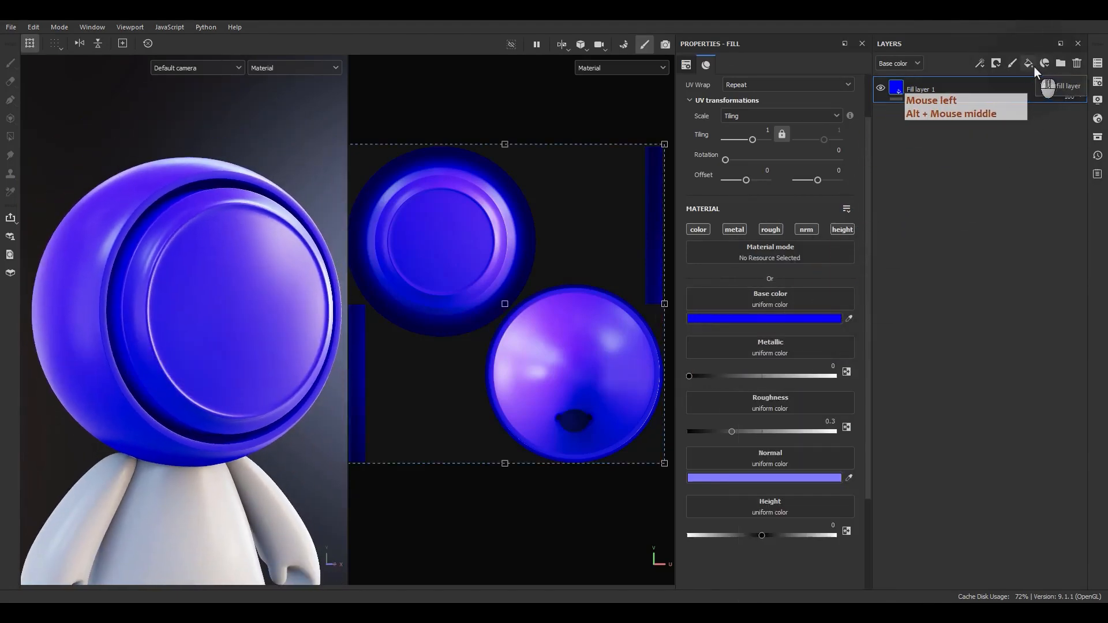
click(1034, 67)
click(774, 319)
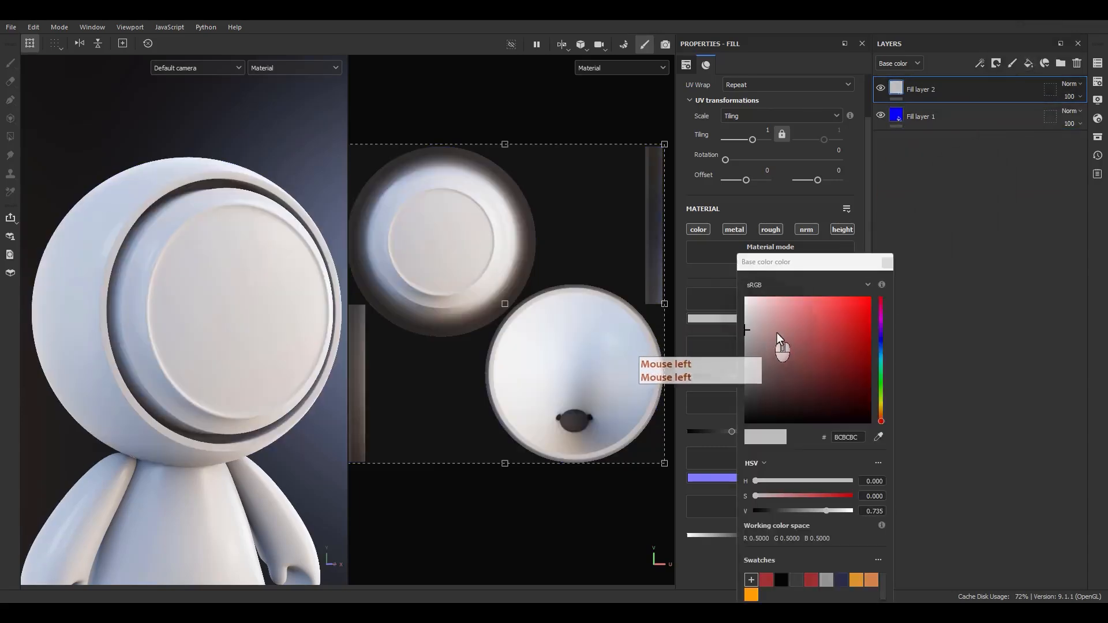
drag(833, 331, 871, 330)
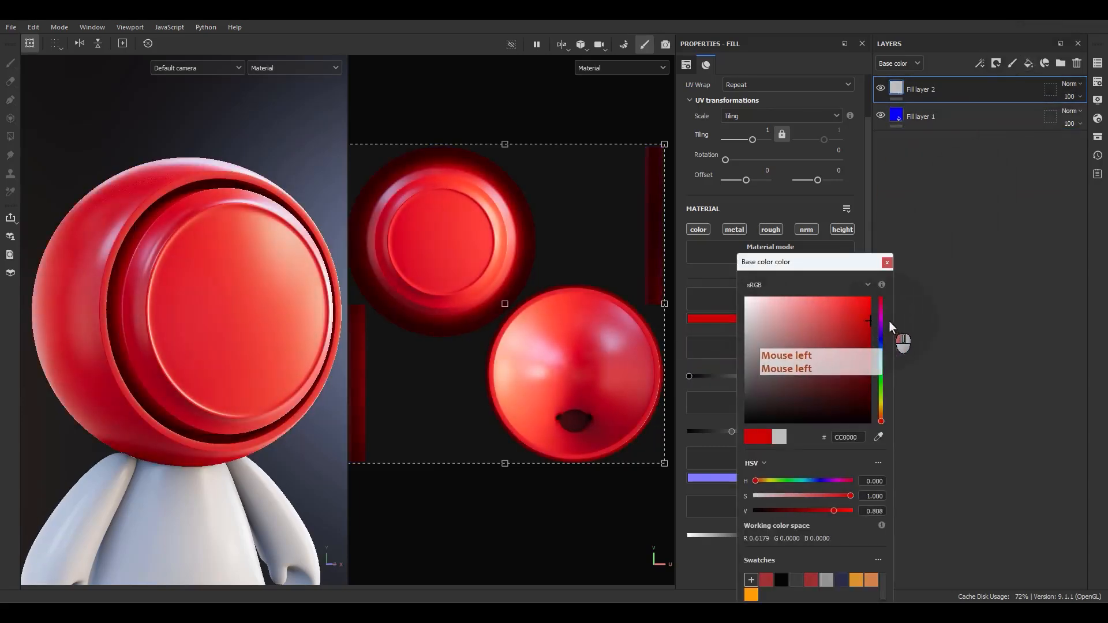
click(881, 386)
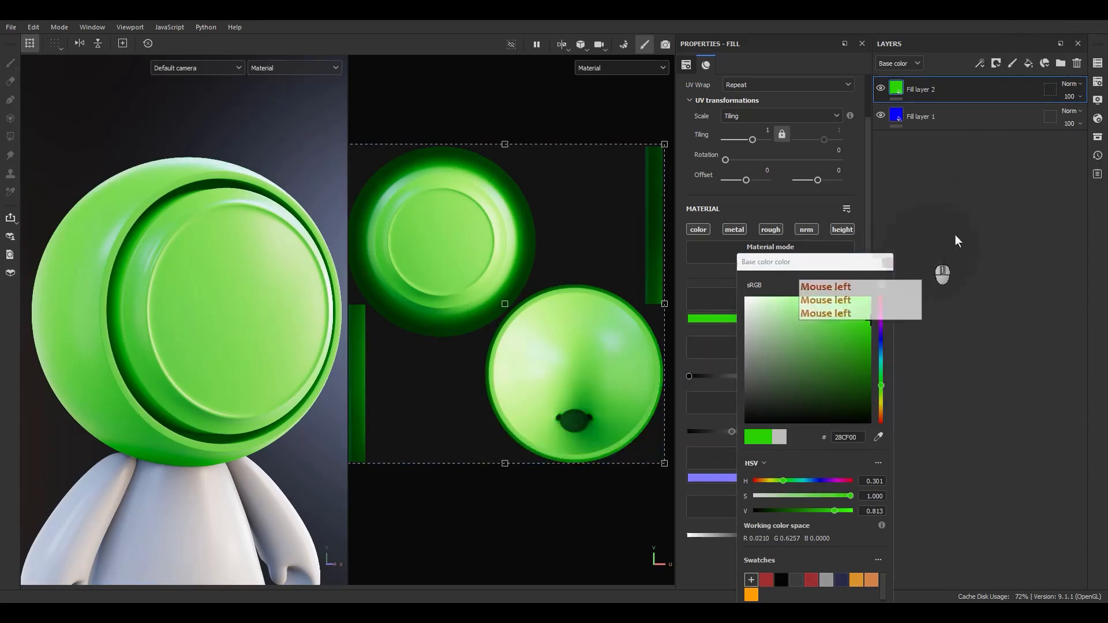
click(887, 263)
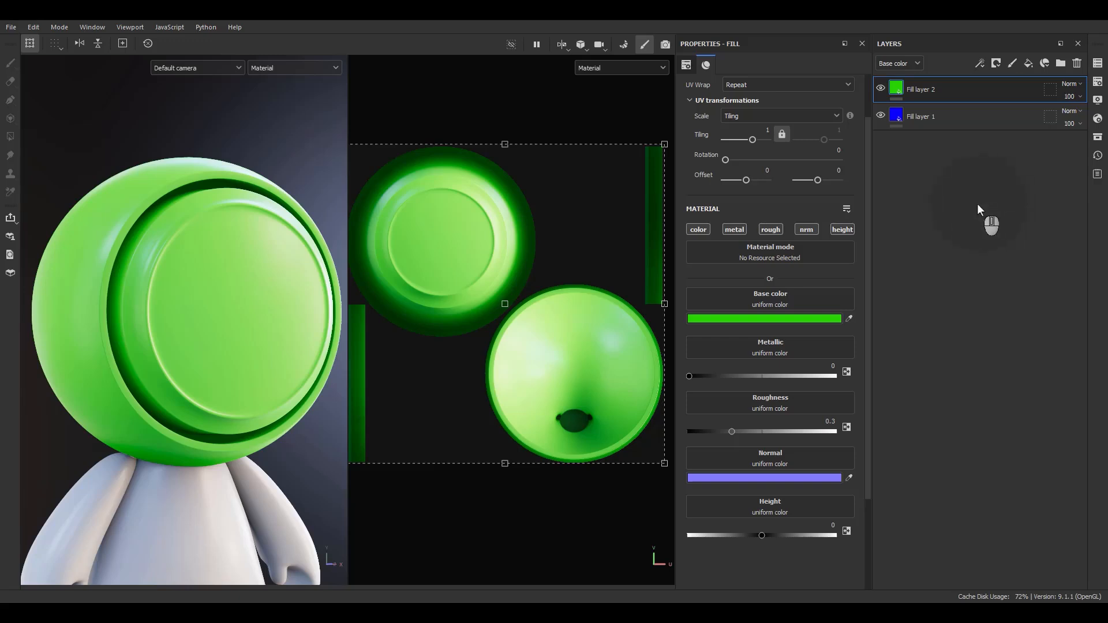
Add a white mask to the green fill layer and display the Mask channel in the viewports.
click(994, 66)
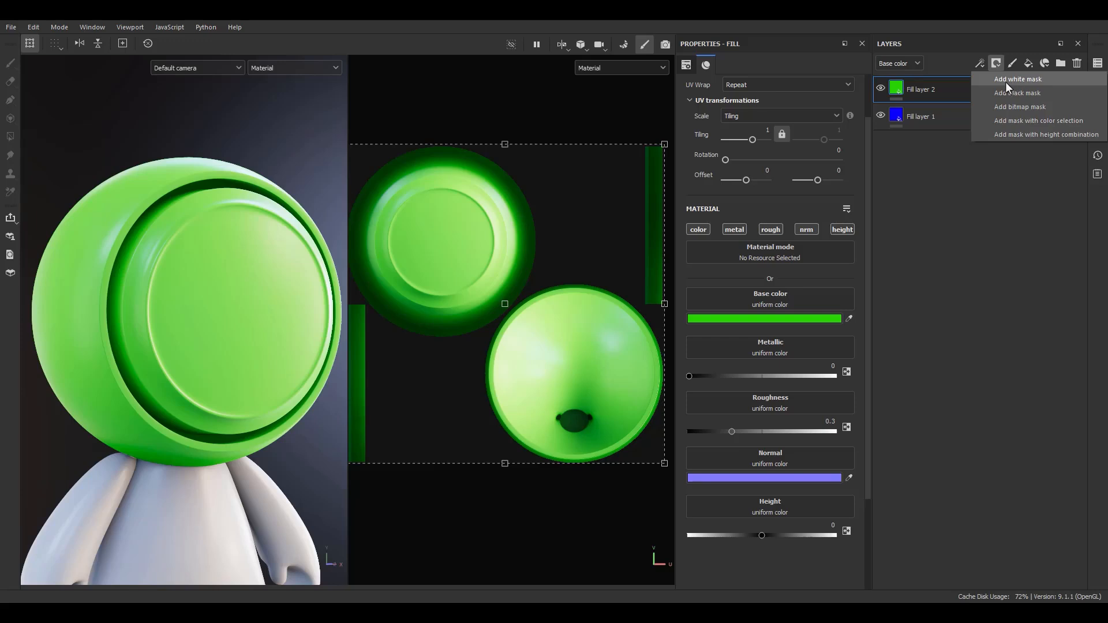
click(1005, 82)
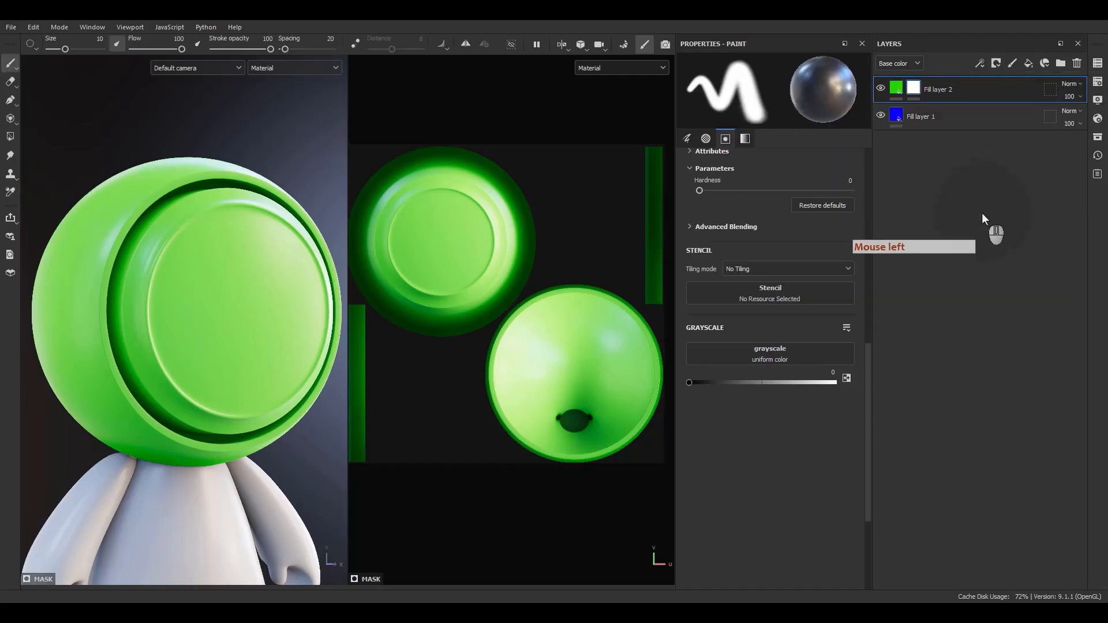
click(911, 90)
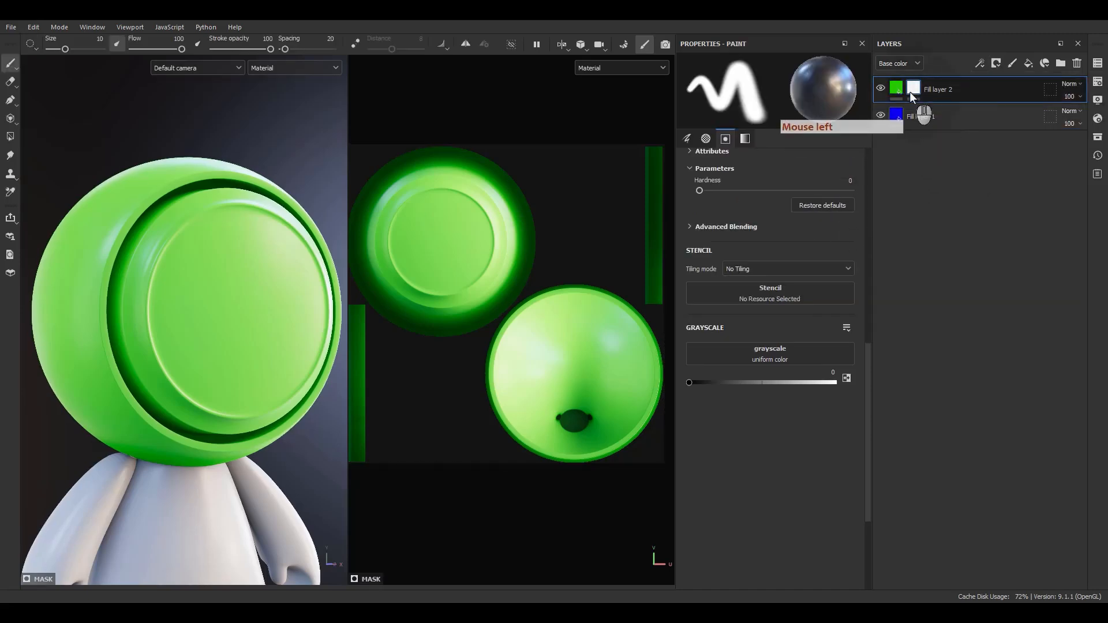
click(598, 68)
scroll(594, 150, down, 3)
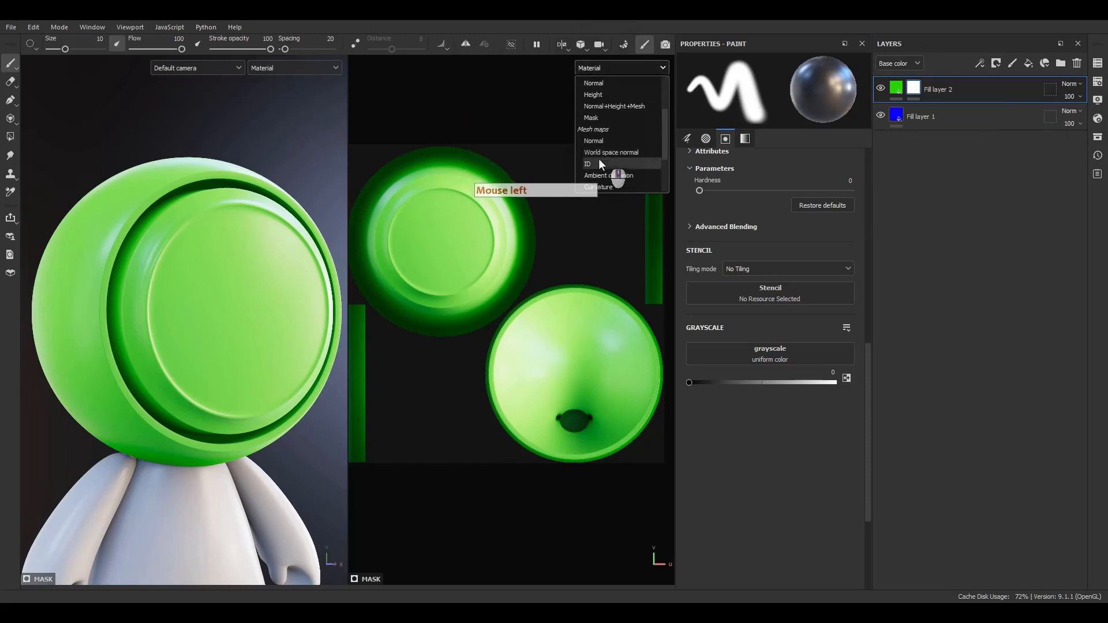
click(591, 118)
Select the blue fill layer and return both viewports to the Material display.
click(597, 68)
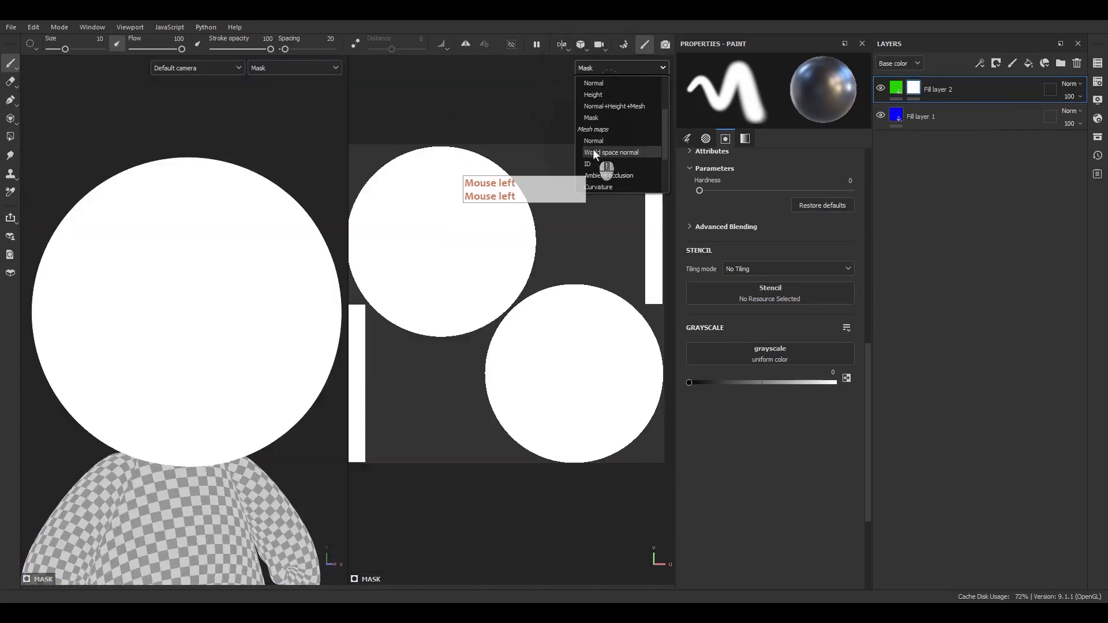
click(929, 132)
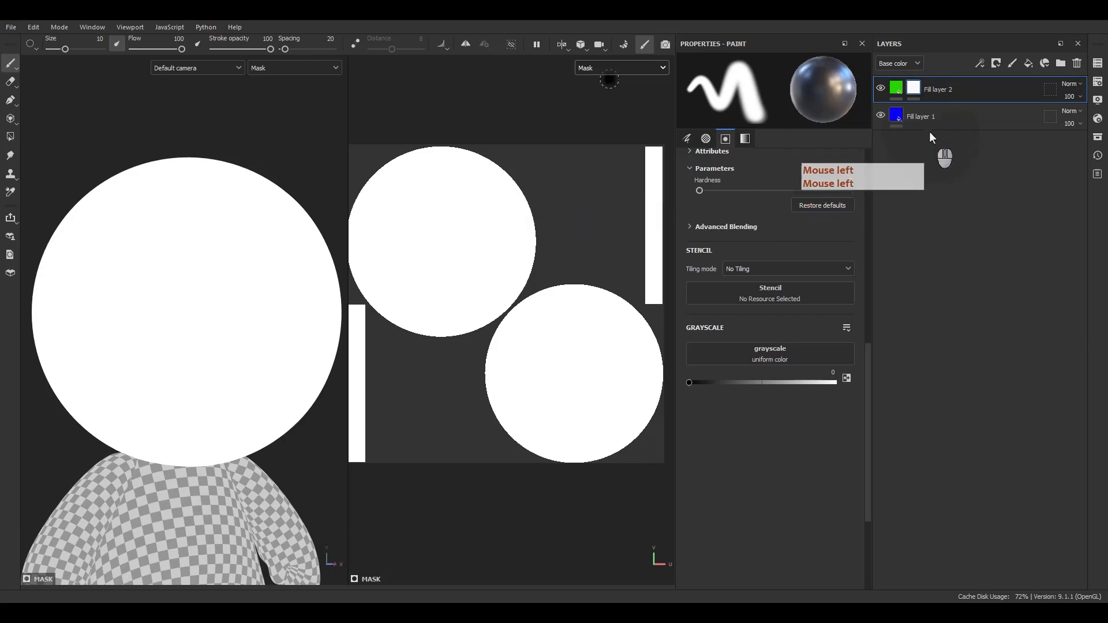
click(929, 120)
key(m)
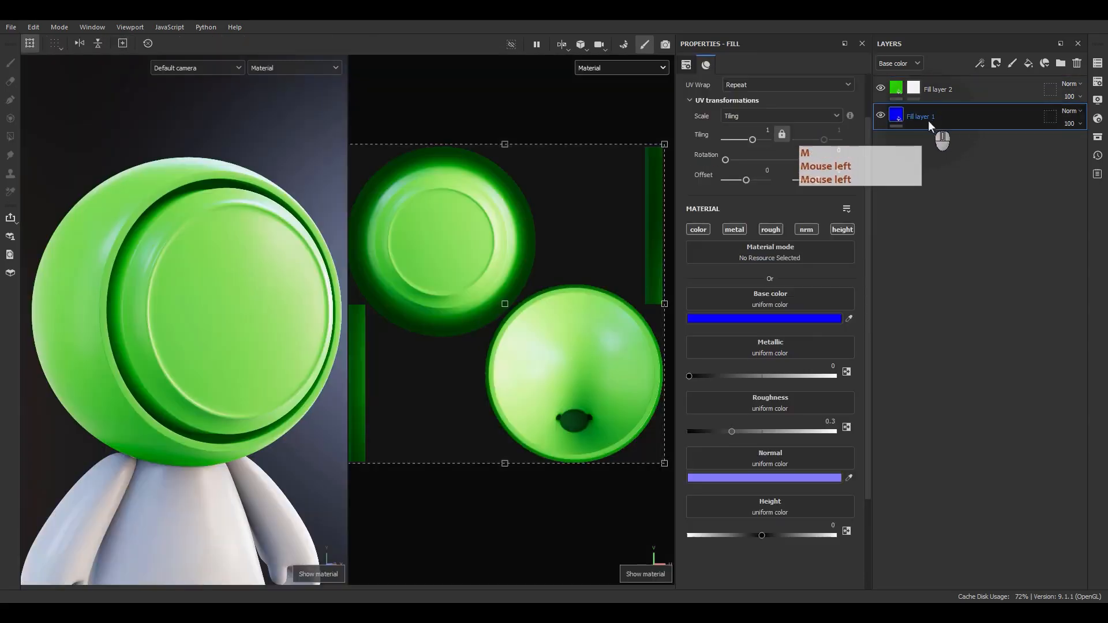
Isolate the green fill layer's mask in the viewports and replace it with a black mask.
alt+click(913, 87)
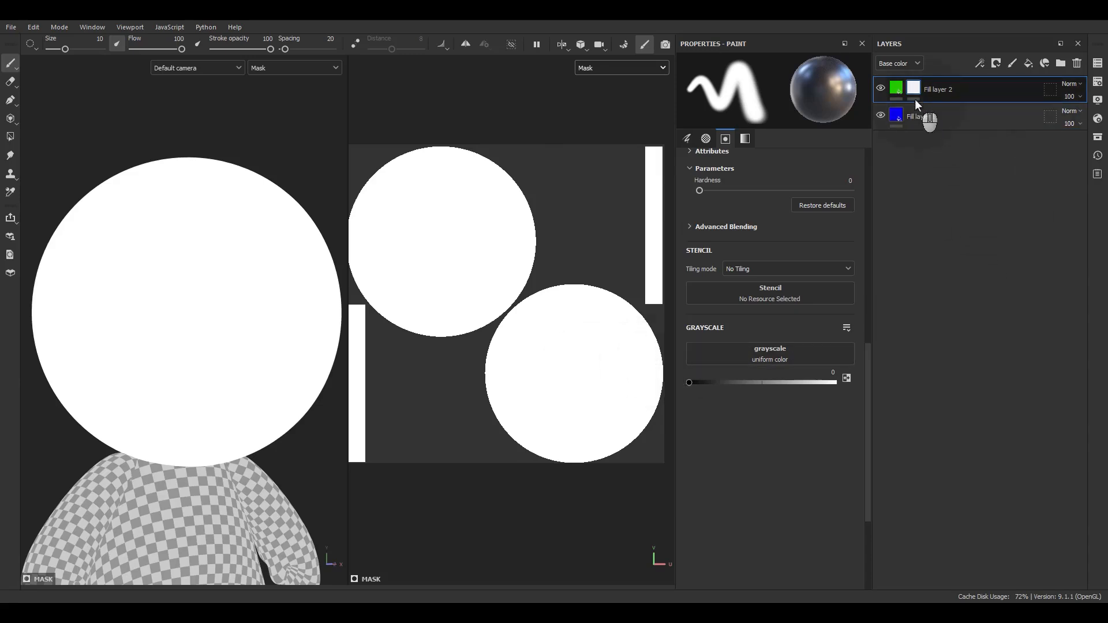
click(998, 64)
click(1002, 95)
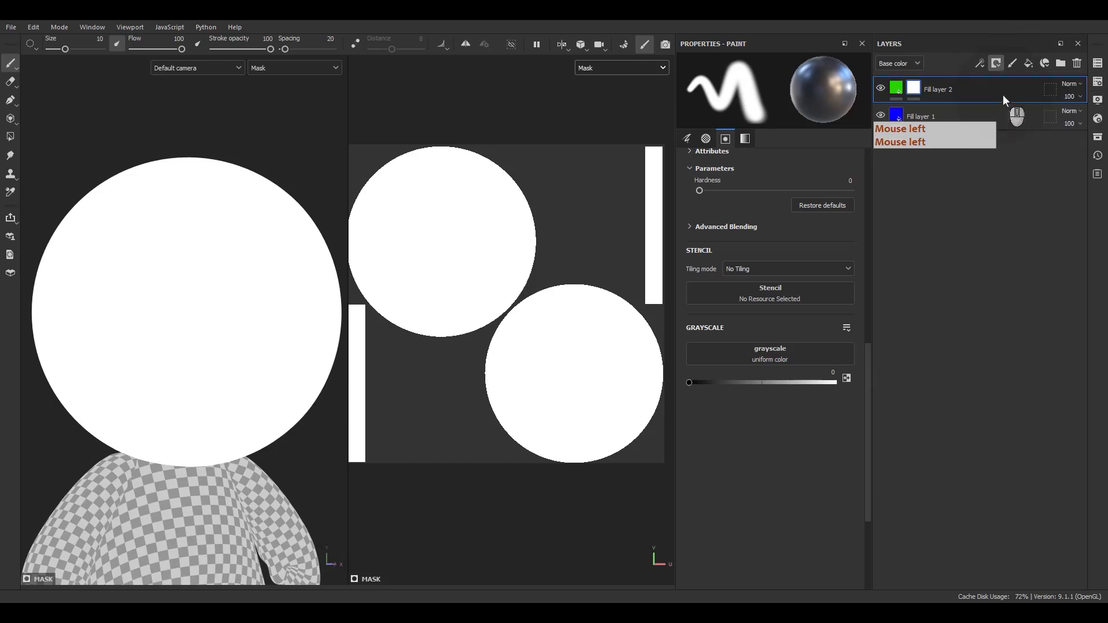
Paint white spiral strokes over the face disc on the green fill layer's isolated black mask, and return to the Material display.
click(897, 88)
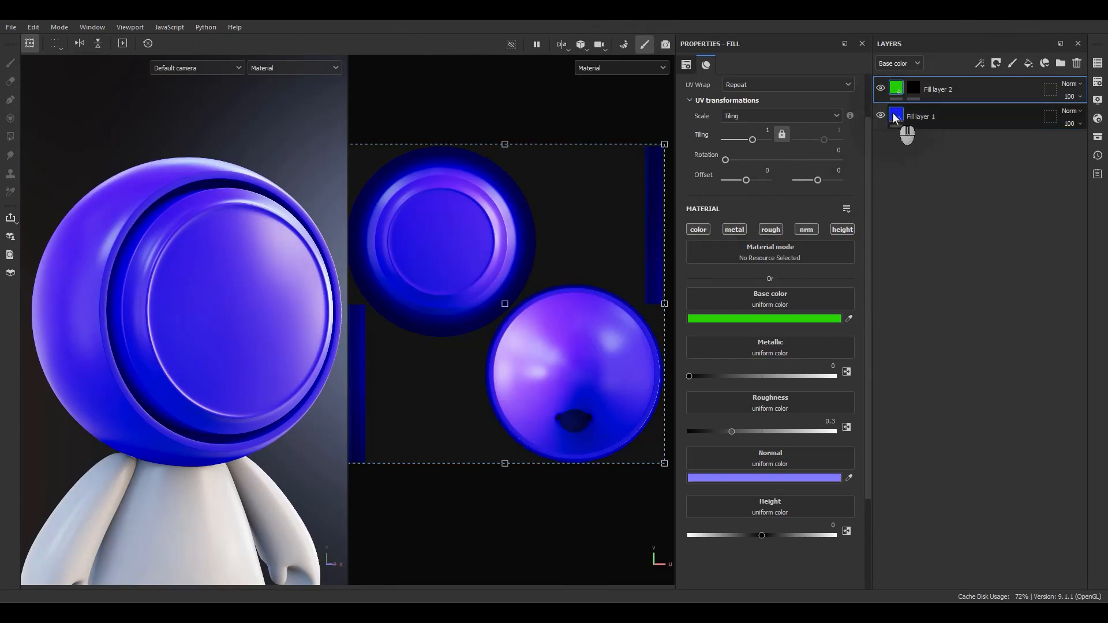
click(912, 89)
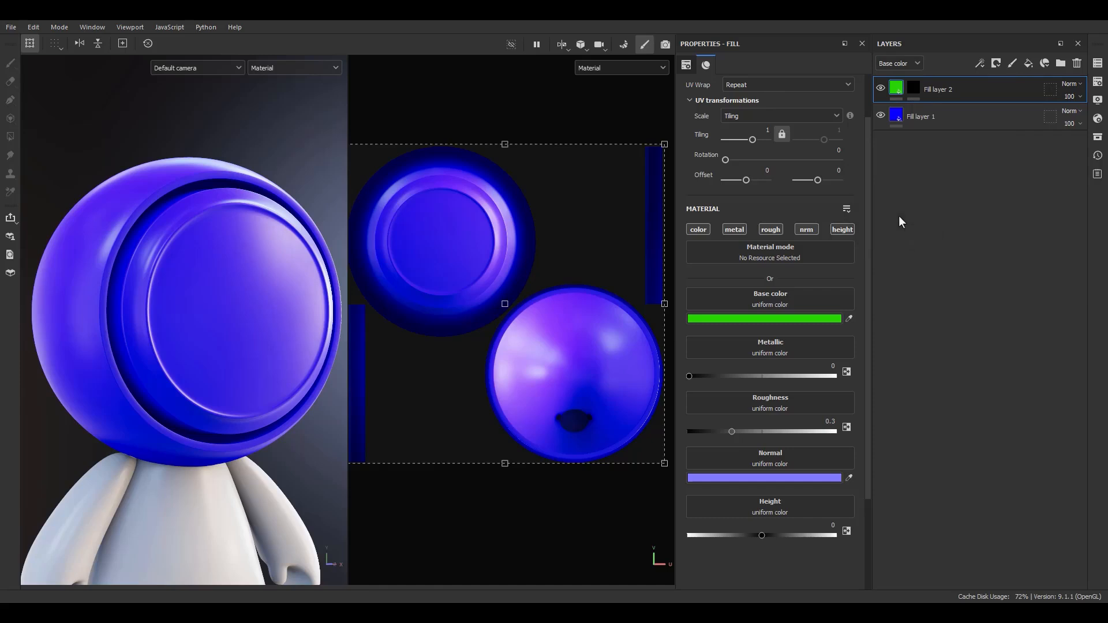
alt+click(914, 87)
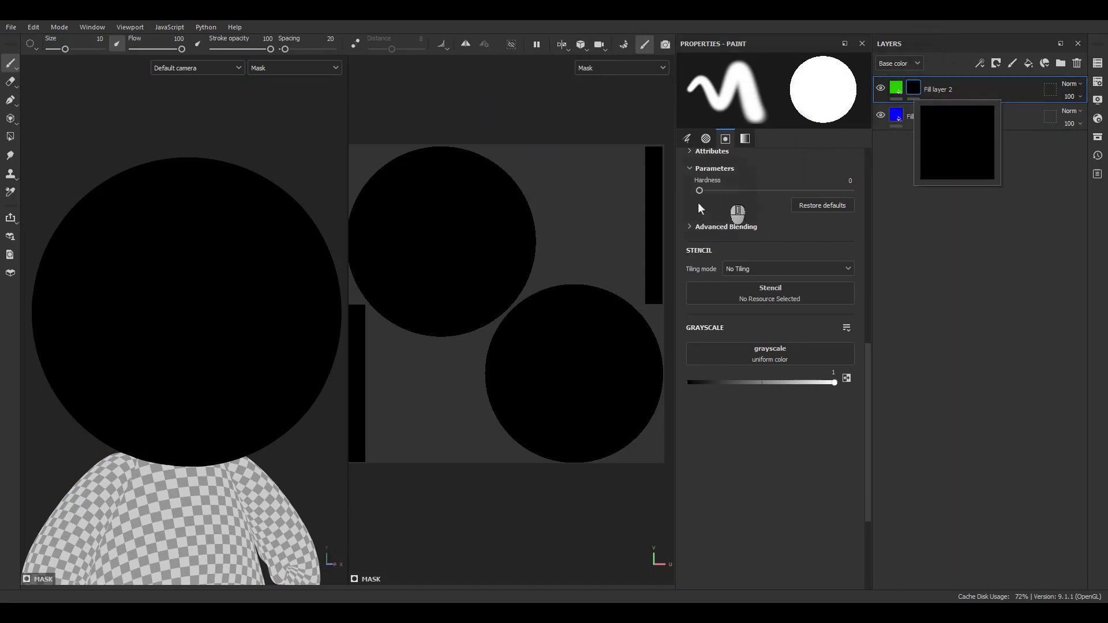
mouse_move(476, 236)
mouse_down()
mouse_move(480, 263)
mouse_move(407, 280)
mouse_move(410, 219)
mouse_move(459, 217)
mouse_move(471, 245)
mouse_move(412, 235)
mouse_move(462, 228)
mouse_move(476, 248)
mouse_up()
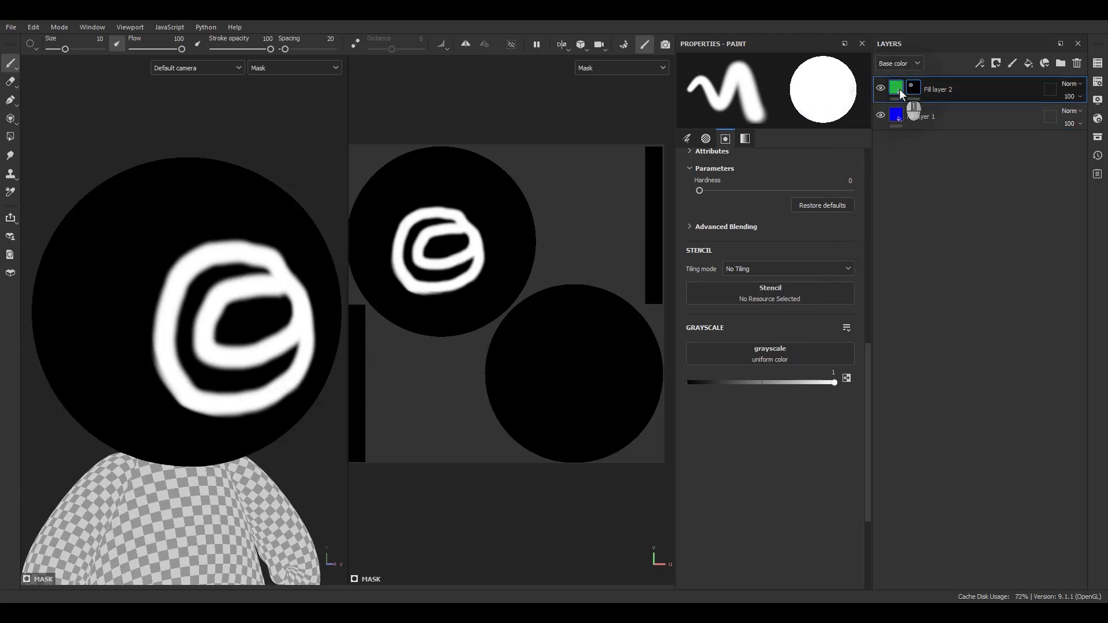
click(898, 88)
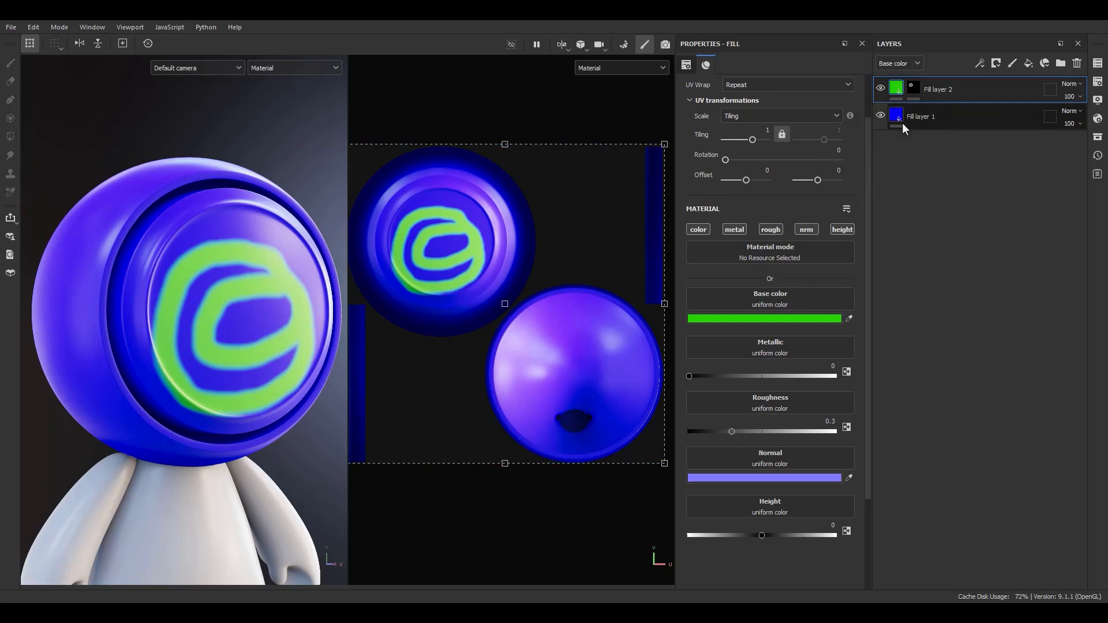
click(961, 144)
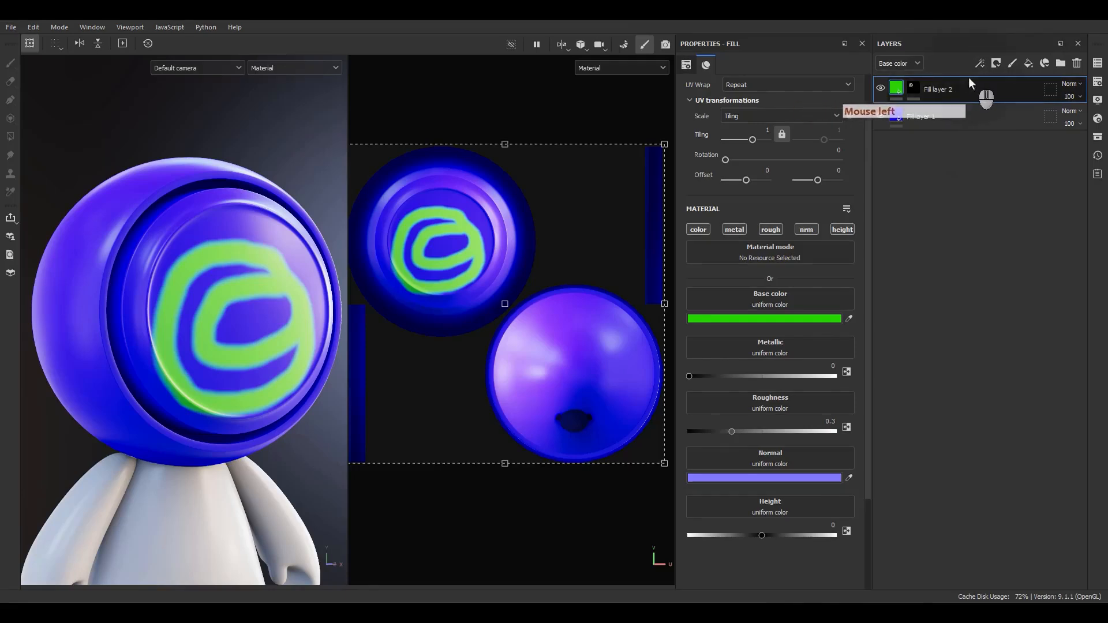
click(914, 86)
right_click(917, 85)
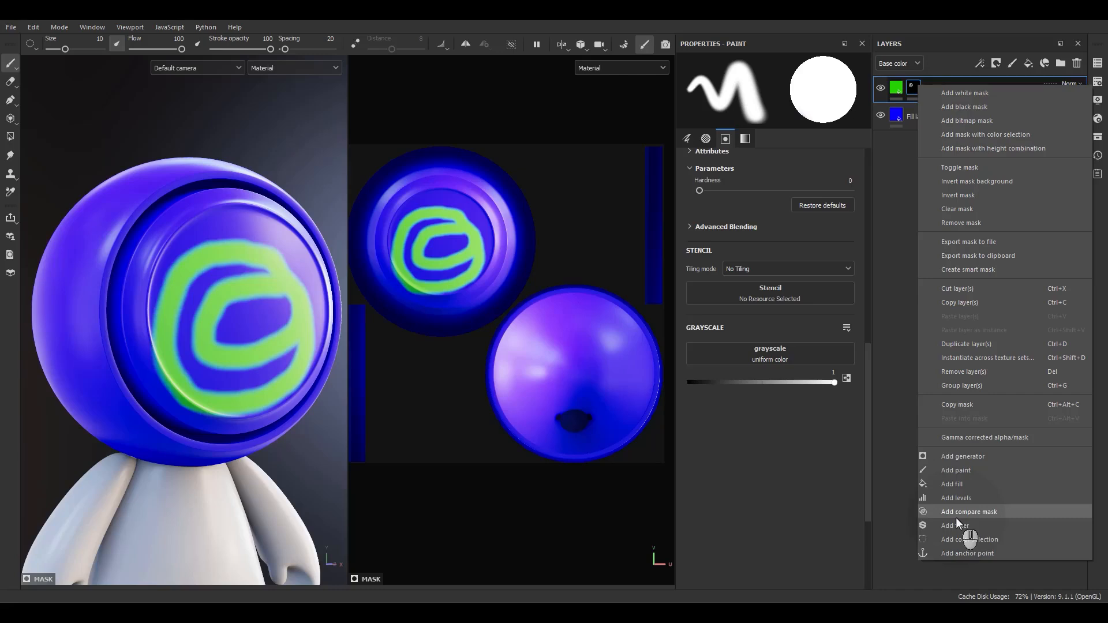
click(950, 555)
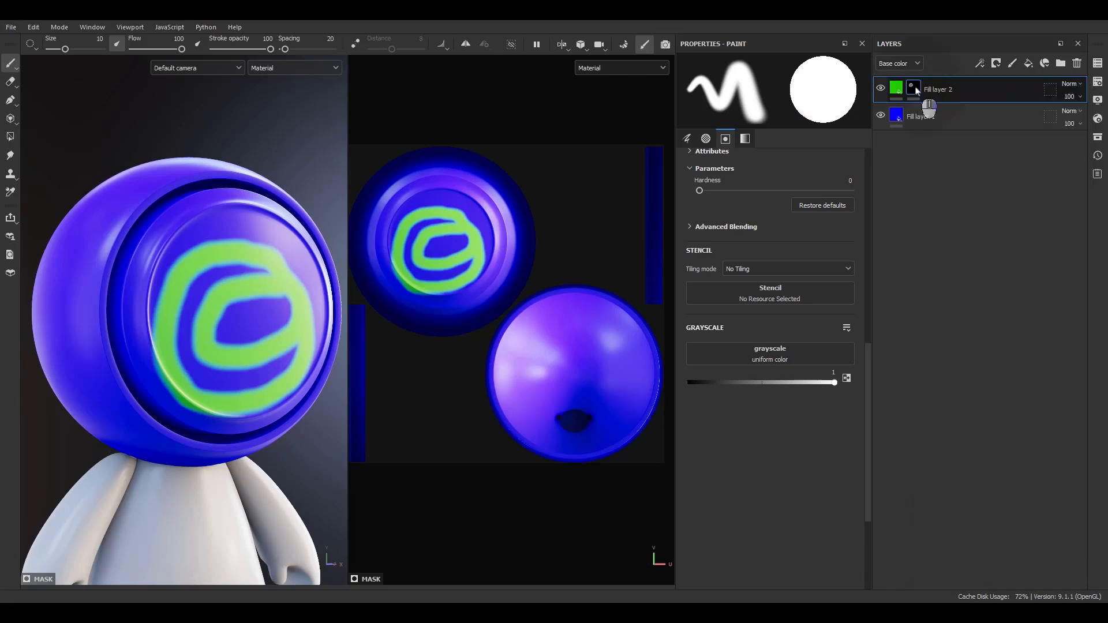
right_click(917, 88)
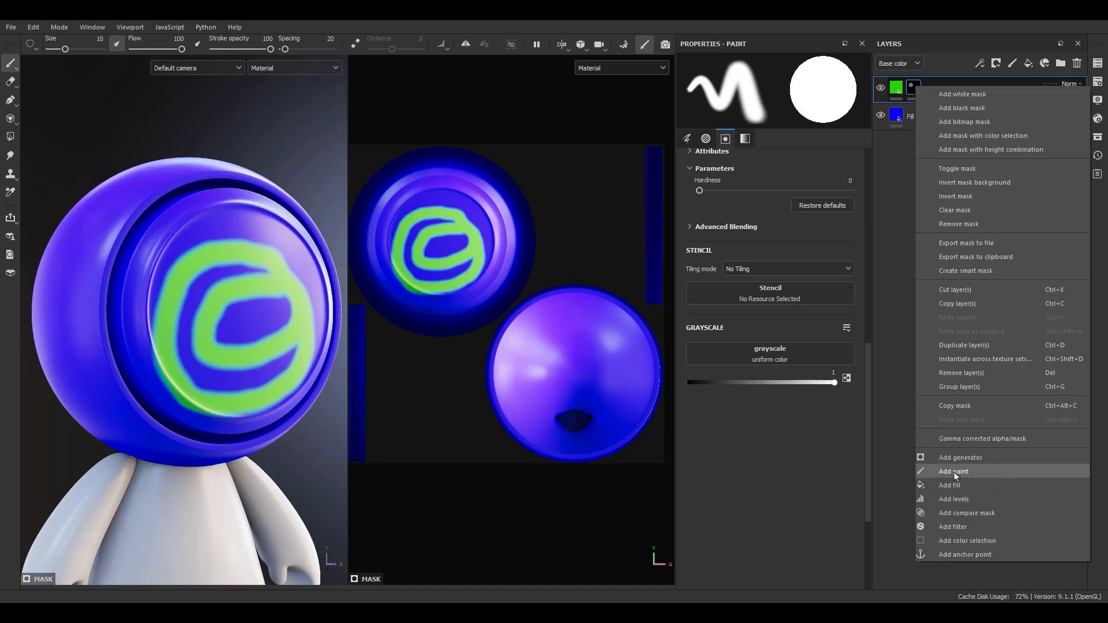
click(894, 379)
Replace the green fill layer's painted mask with a fresh black mask and then with a white mask.
click(997, 63)
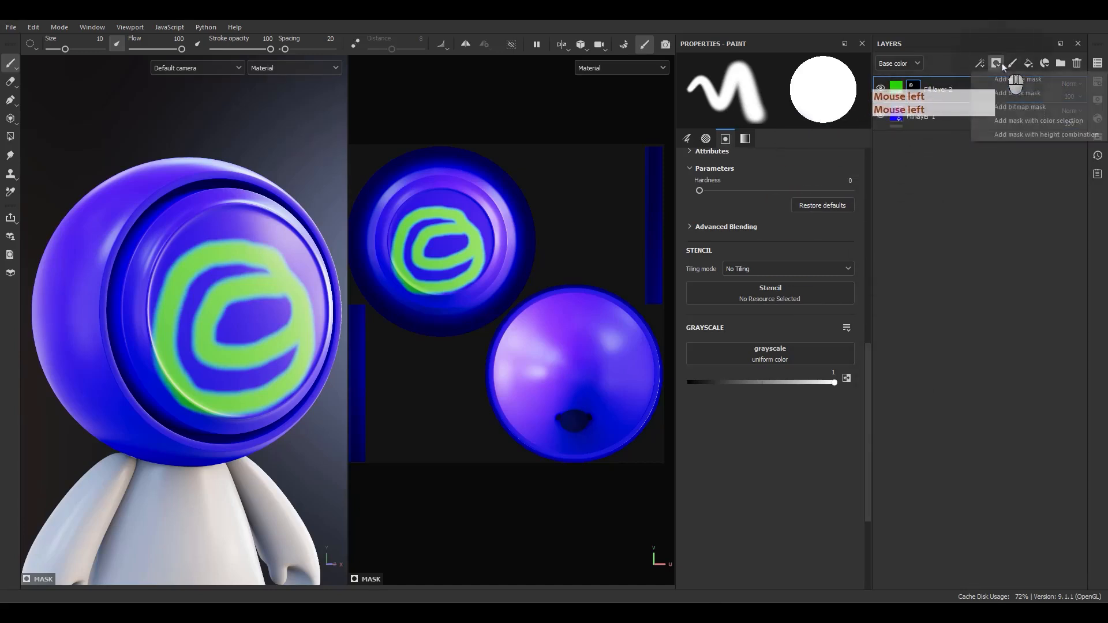
click(1002, 92)
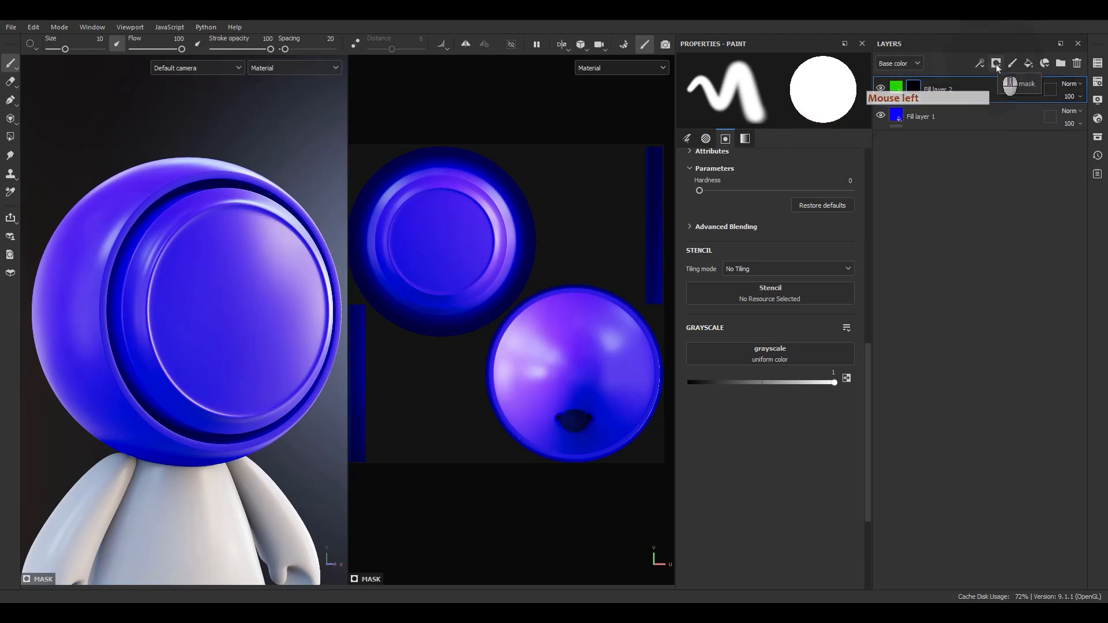
right_click(925, 94)
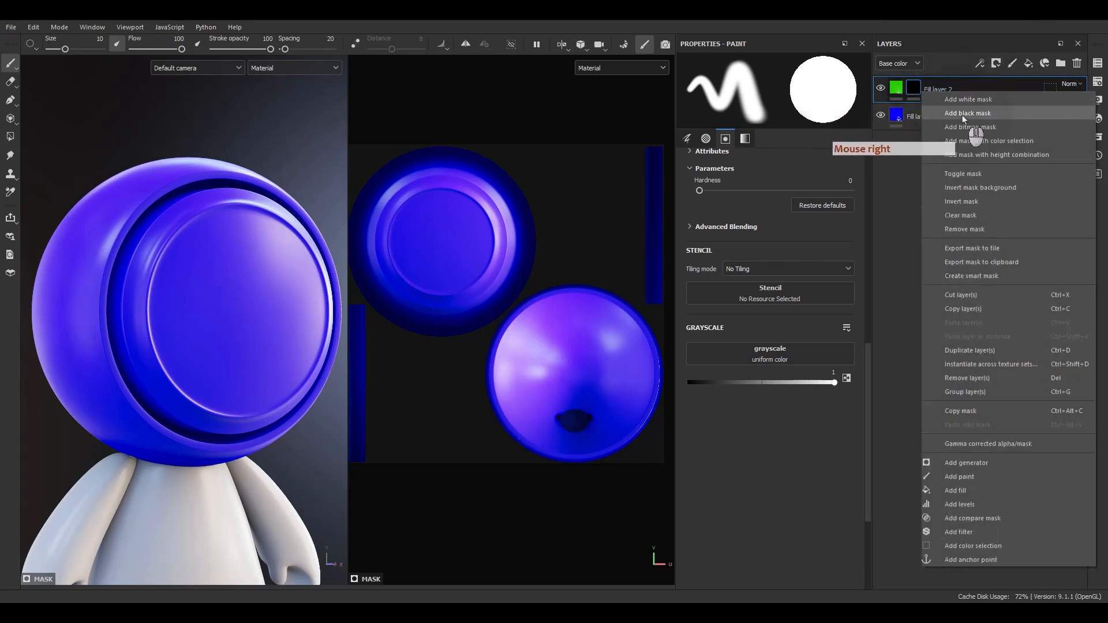
click(996, 62)
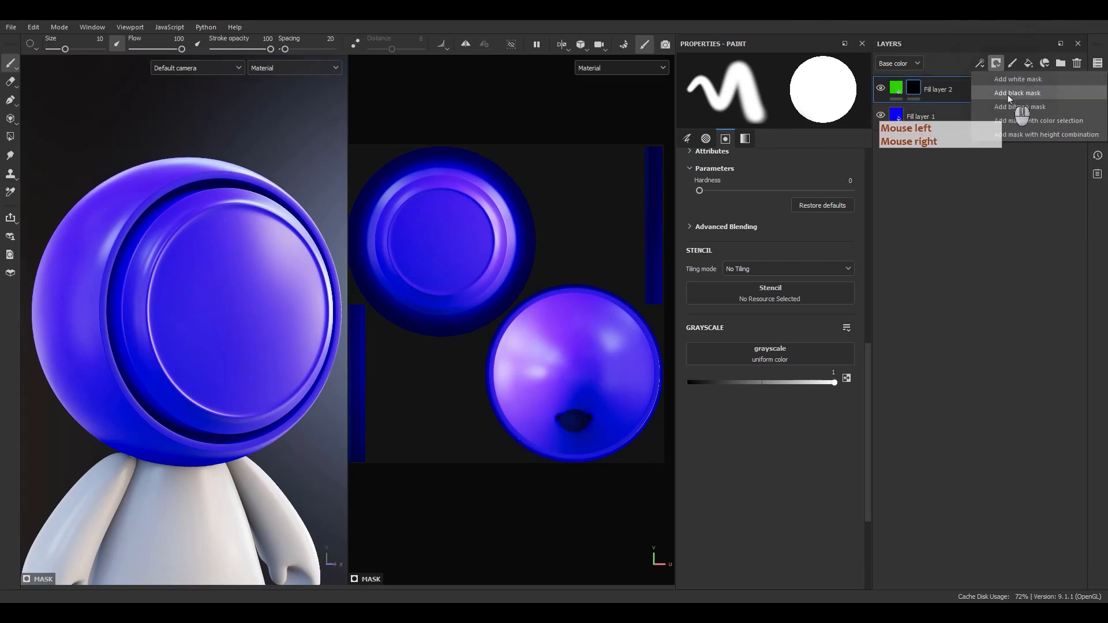
click(1017, 79)
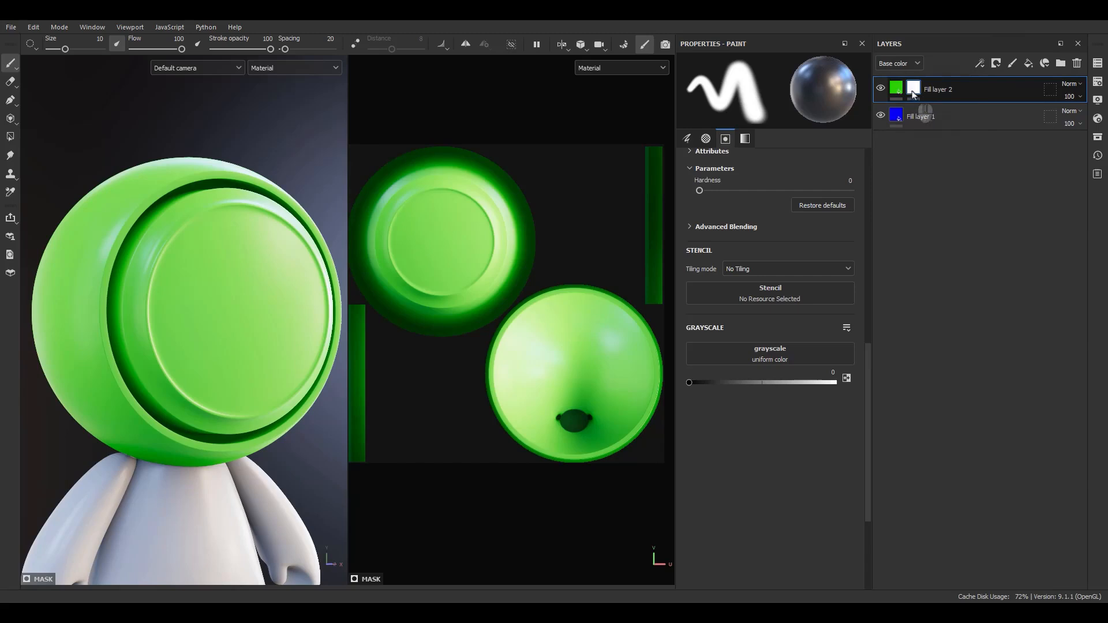
right_click(915, 89)
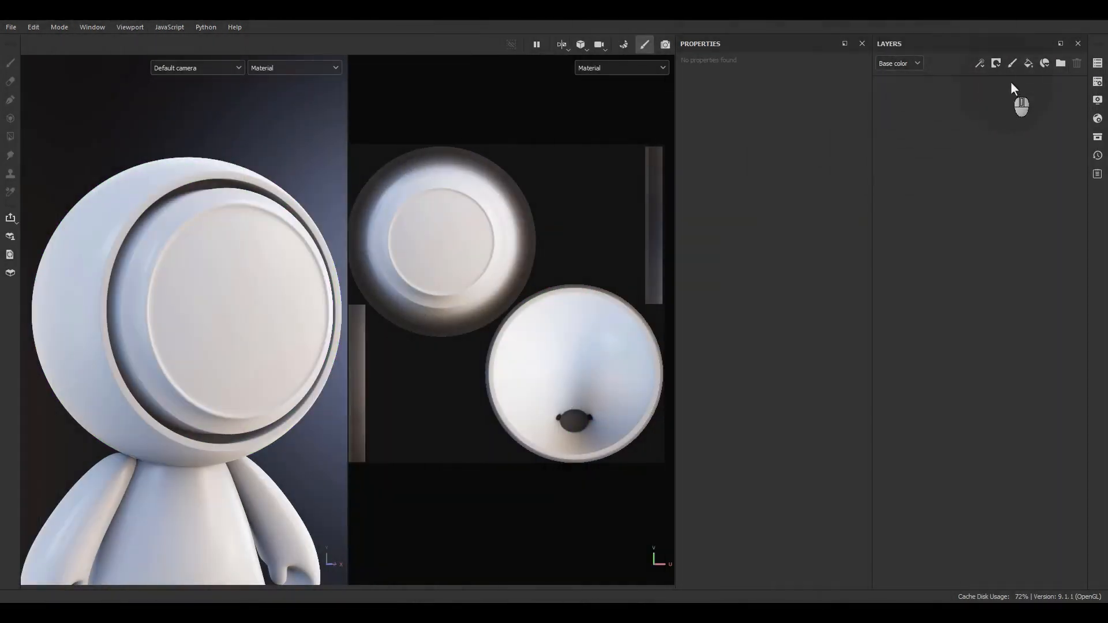
Add a fill layer to the empty layer stack and rename it Test.
click(1028, 63)
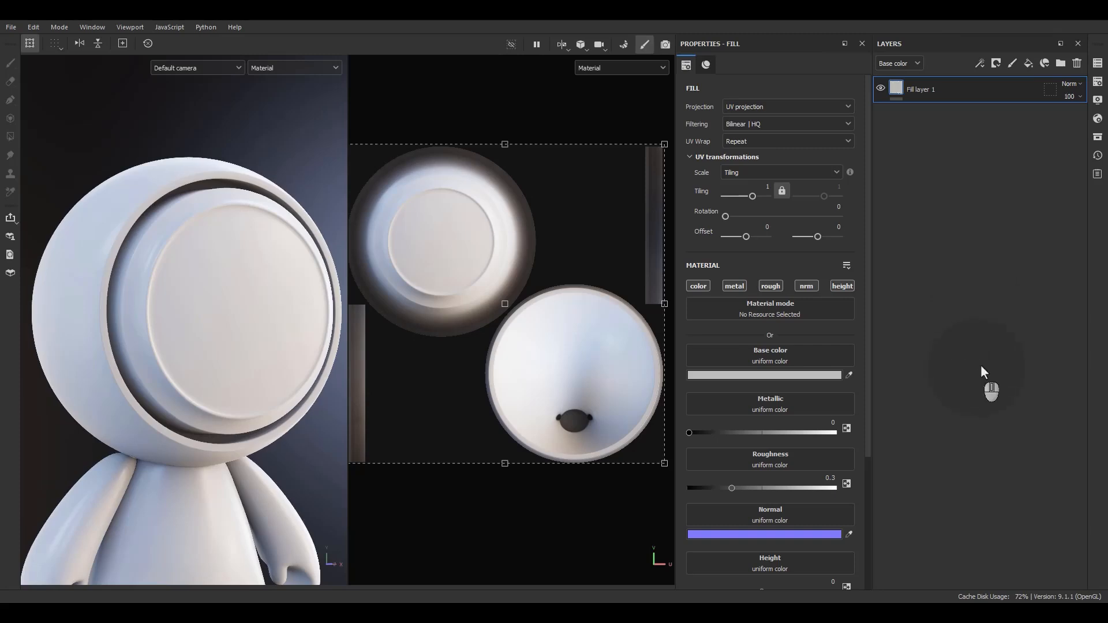
double_click(924, 88)
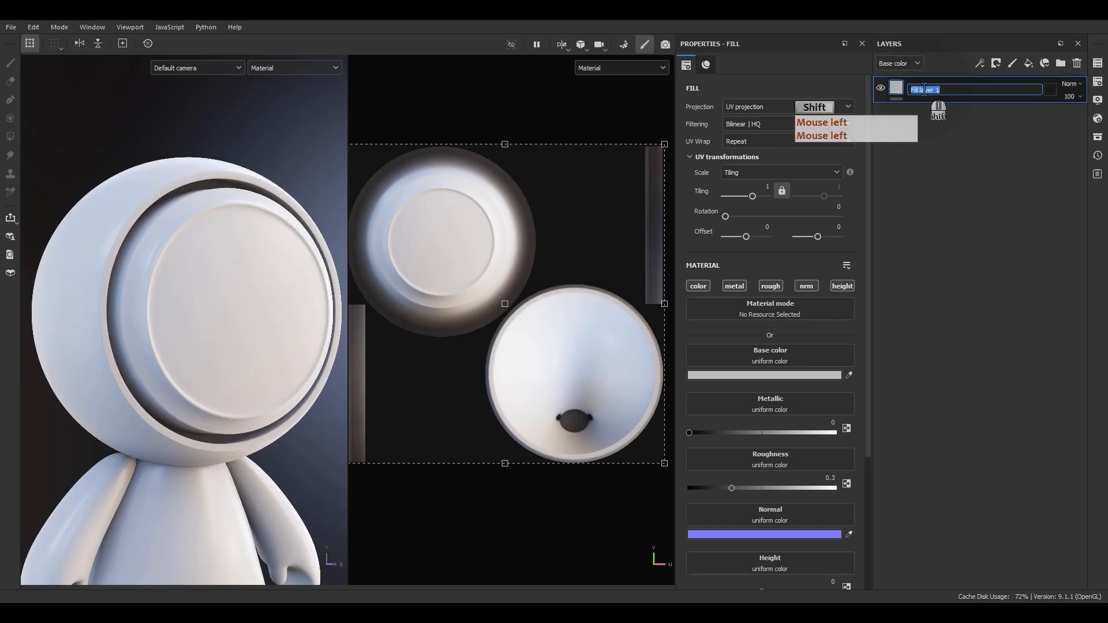
text(Test)
key(Return)
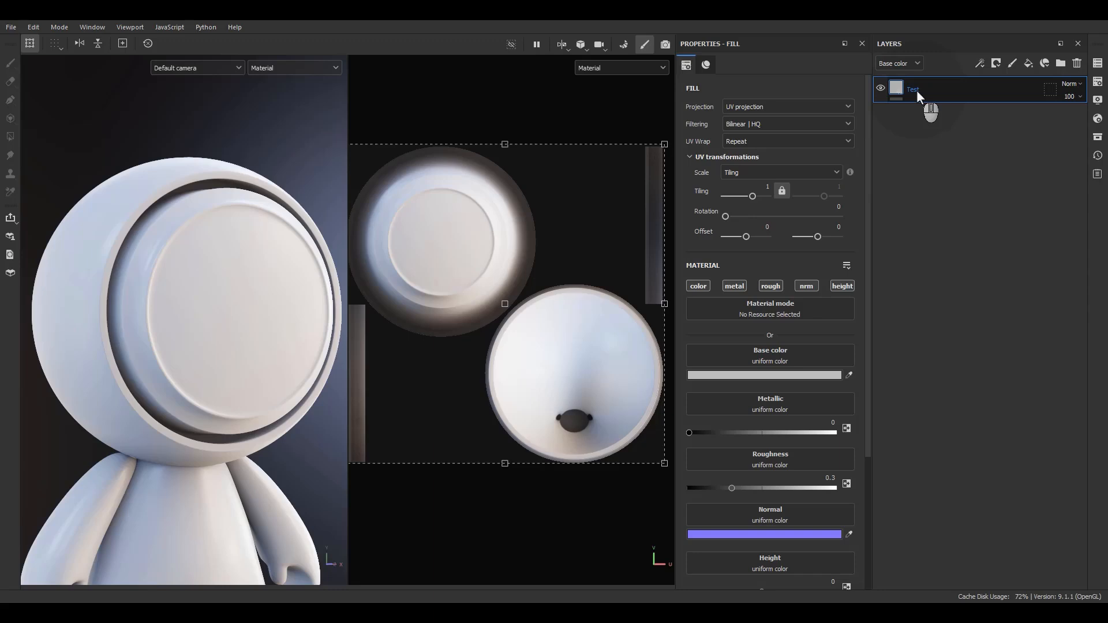
double_click(917, 90)
click(923, 92)
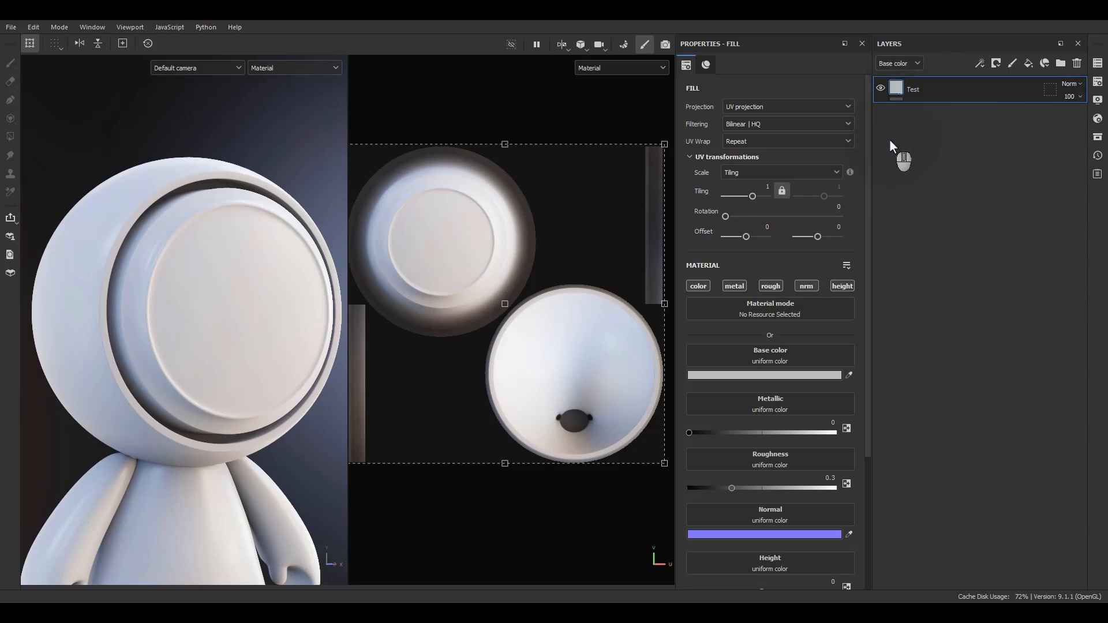
click(903, 150)
Add an Emissive channel to the 01_Head texture set and enable it in the Test fill layer's material.
scroll(694, 223, down, 2)
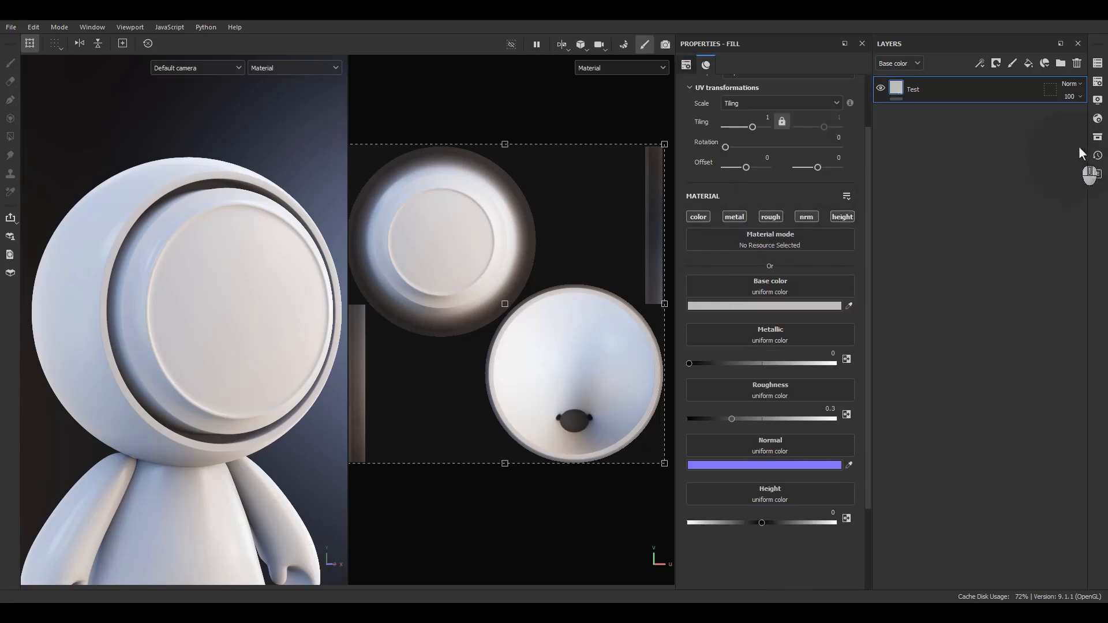
click(1097, 81)
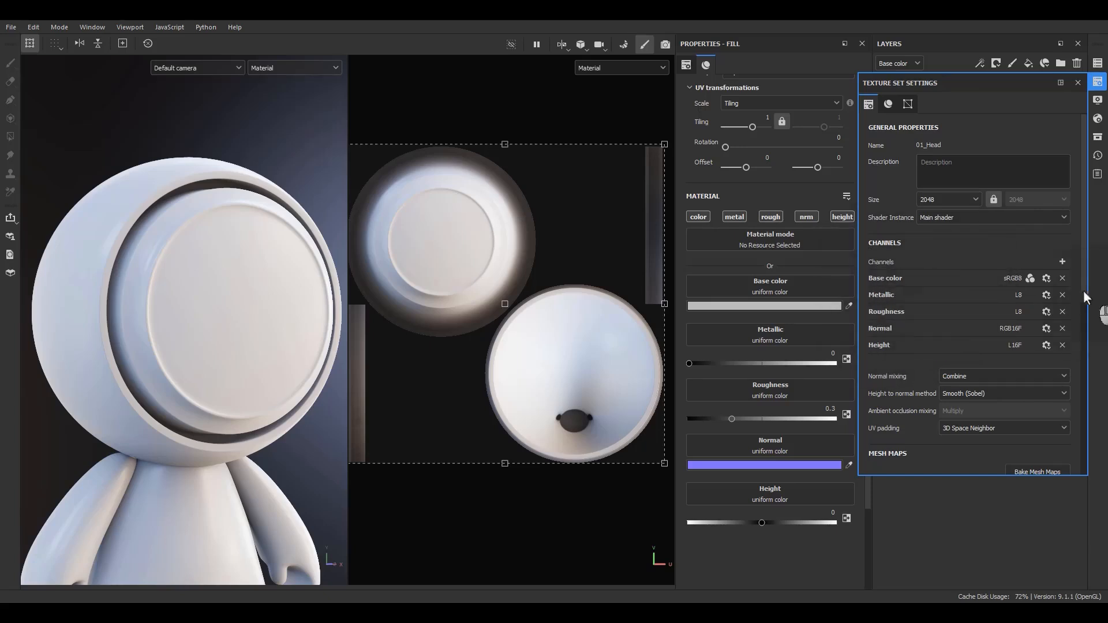
click(1062, 262)
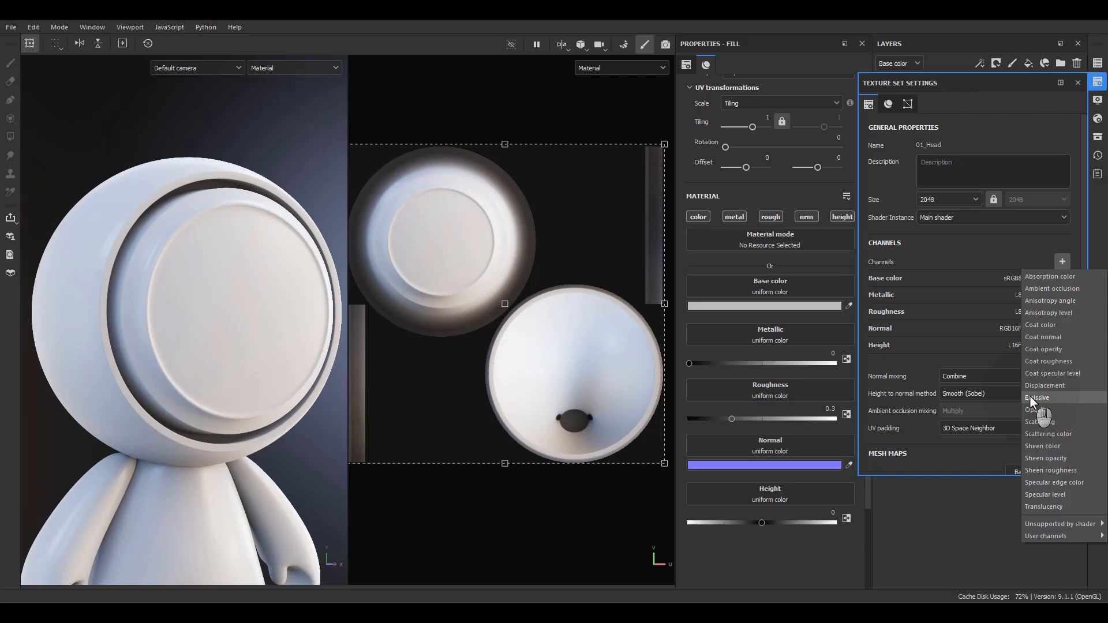
click(1030, 397)
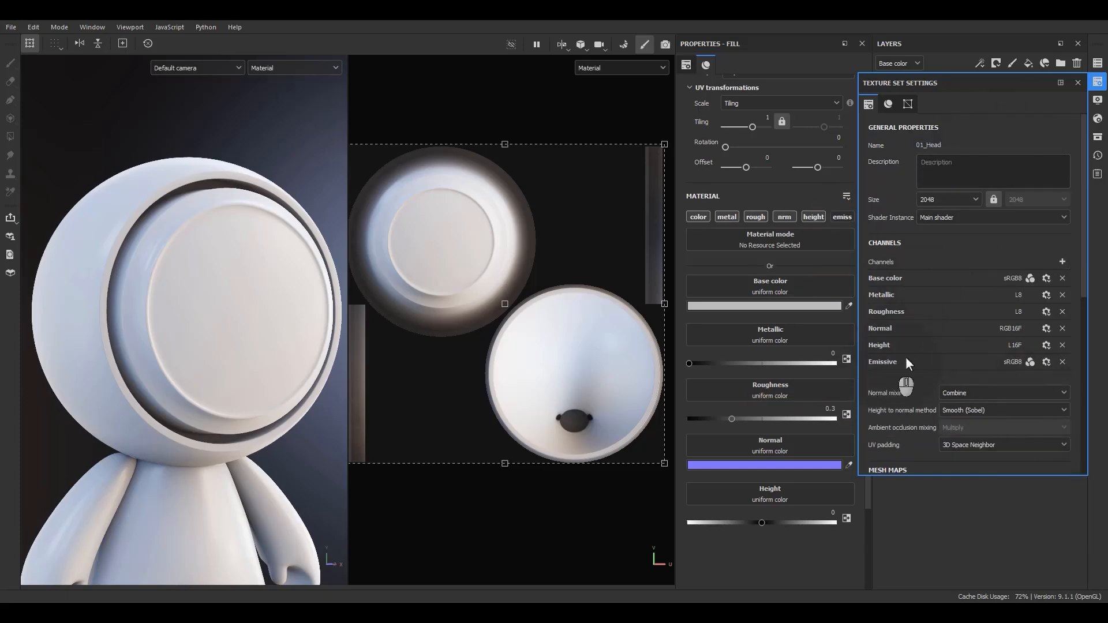
click(1077, 83)
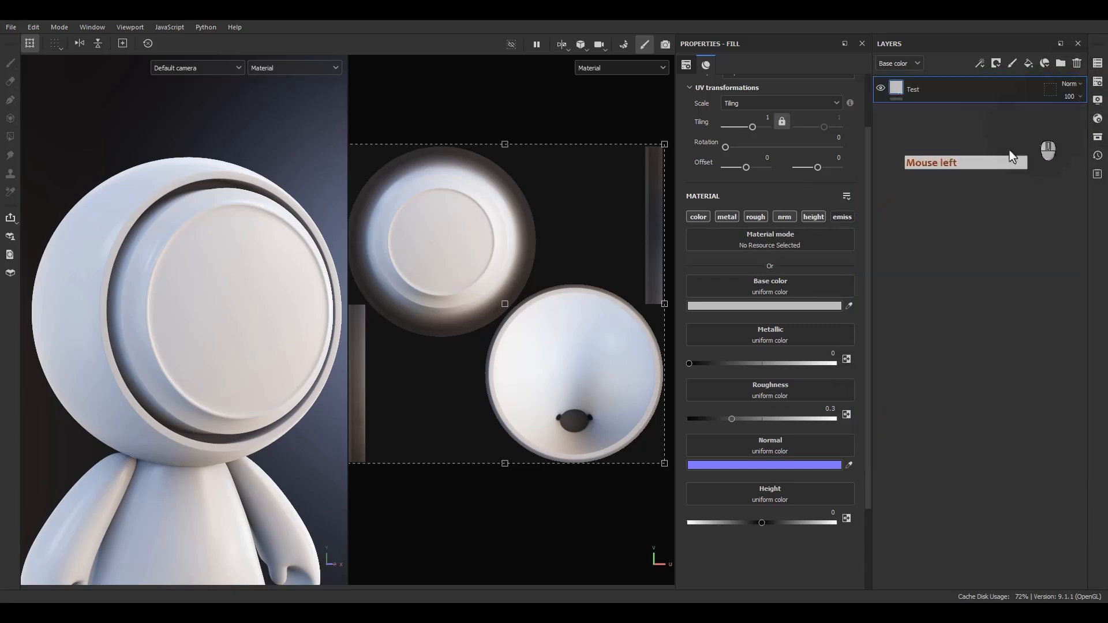
click(846, 217)
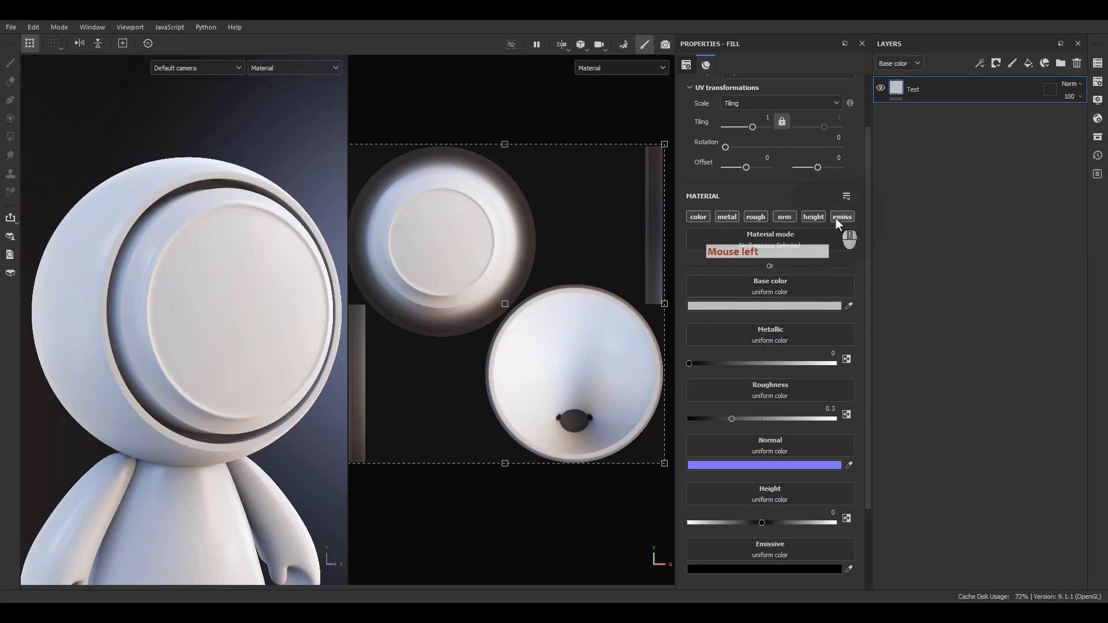
scroll(793, 428, down, 2)
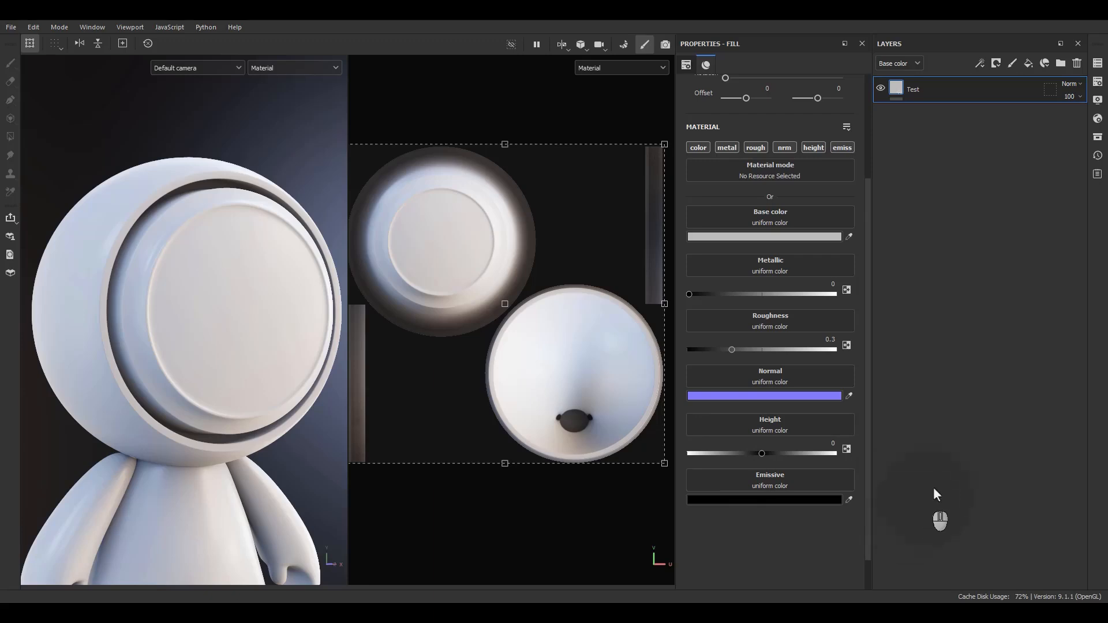
Keep only the color channel active in the Test fill layer's material.
scroll(827, 278, up, 3)
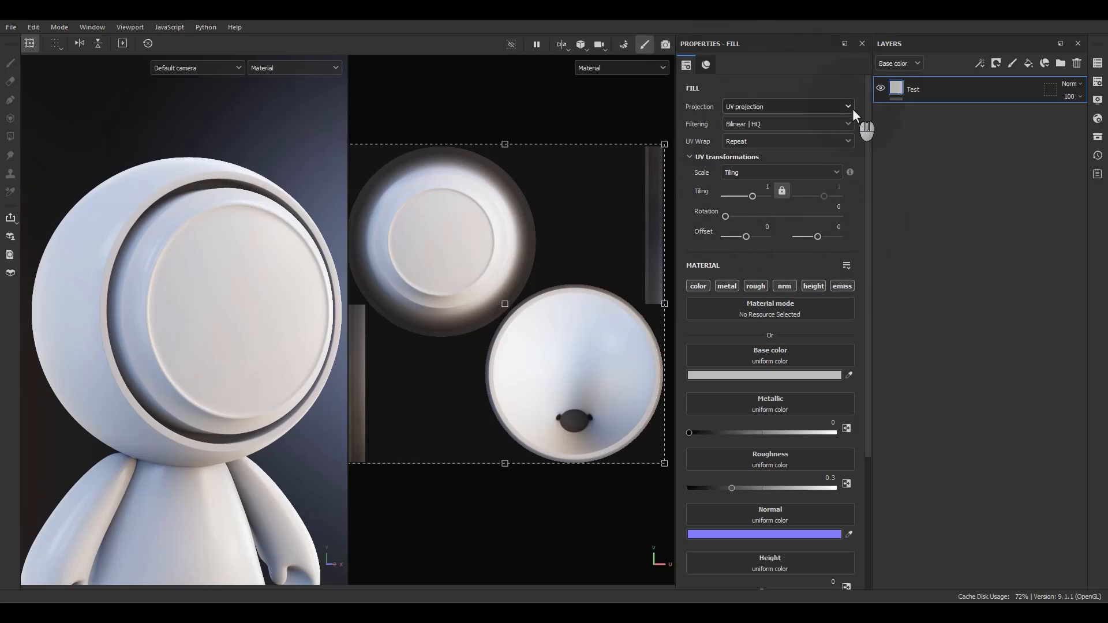
alt+click(701, 286)
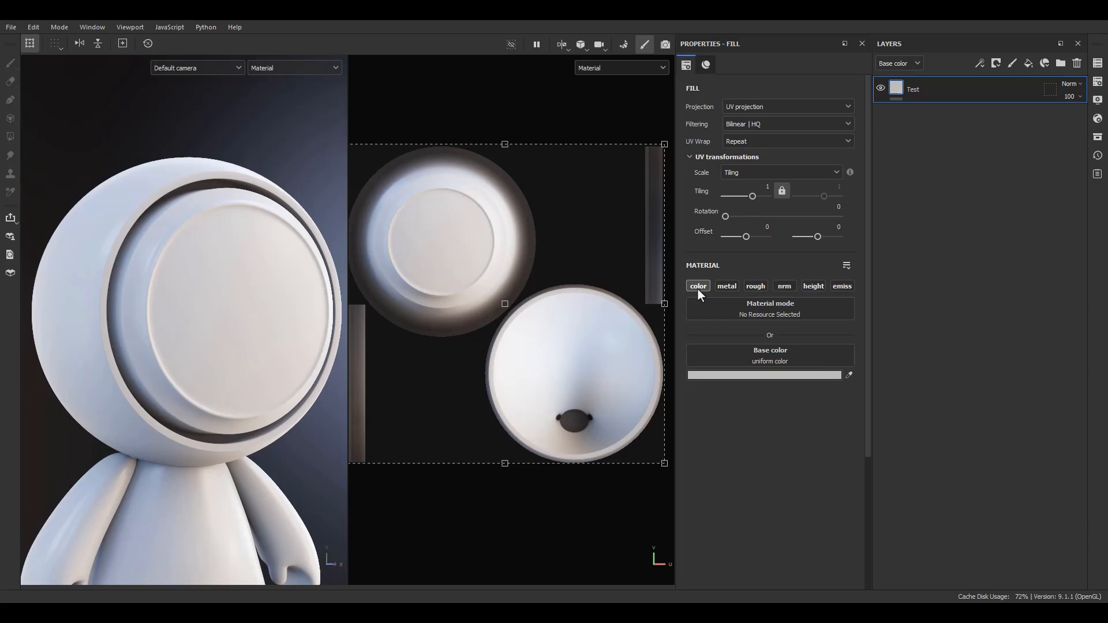
click(761, 310)
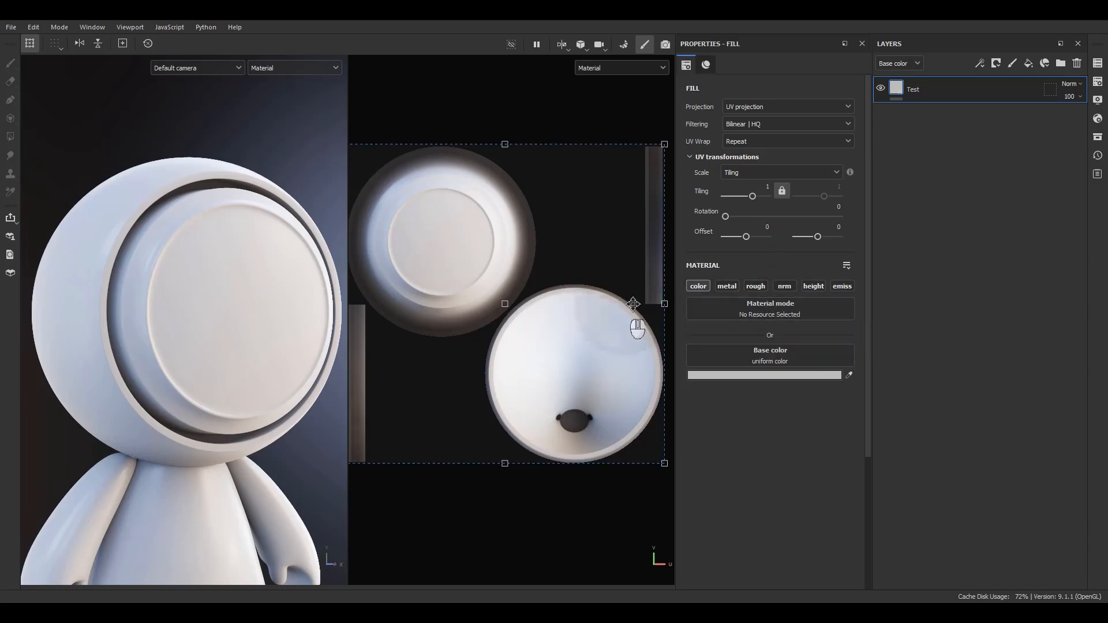
Set the Test fill layer's uniform base color to a saturated blue.
click(706, 376)
click(724, 377)
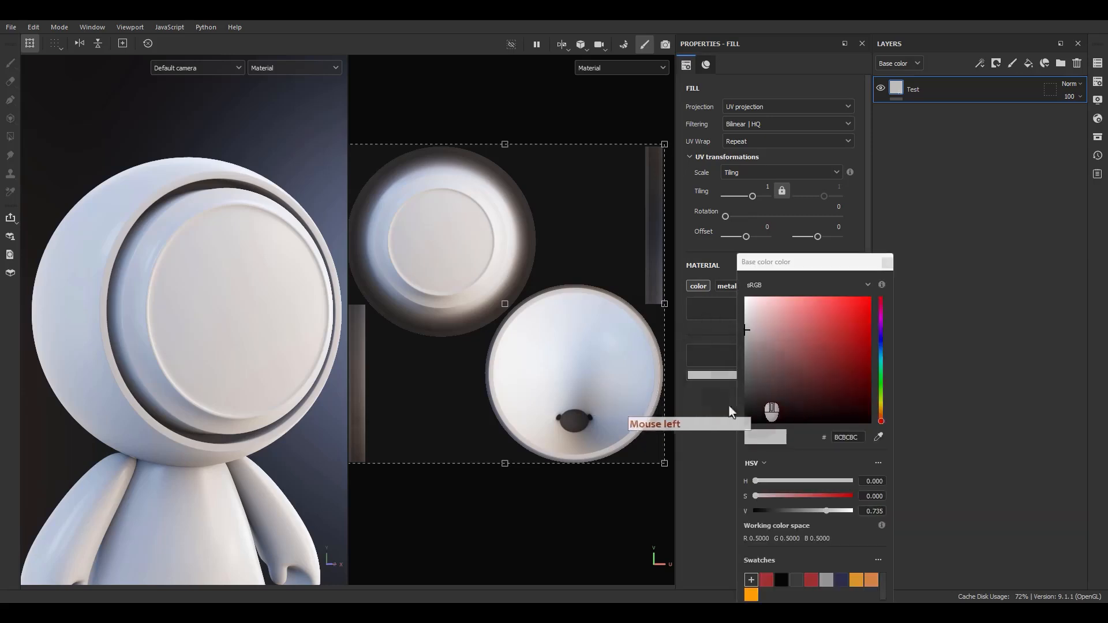
click(705, 445)
click(888, 263)
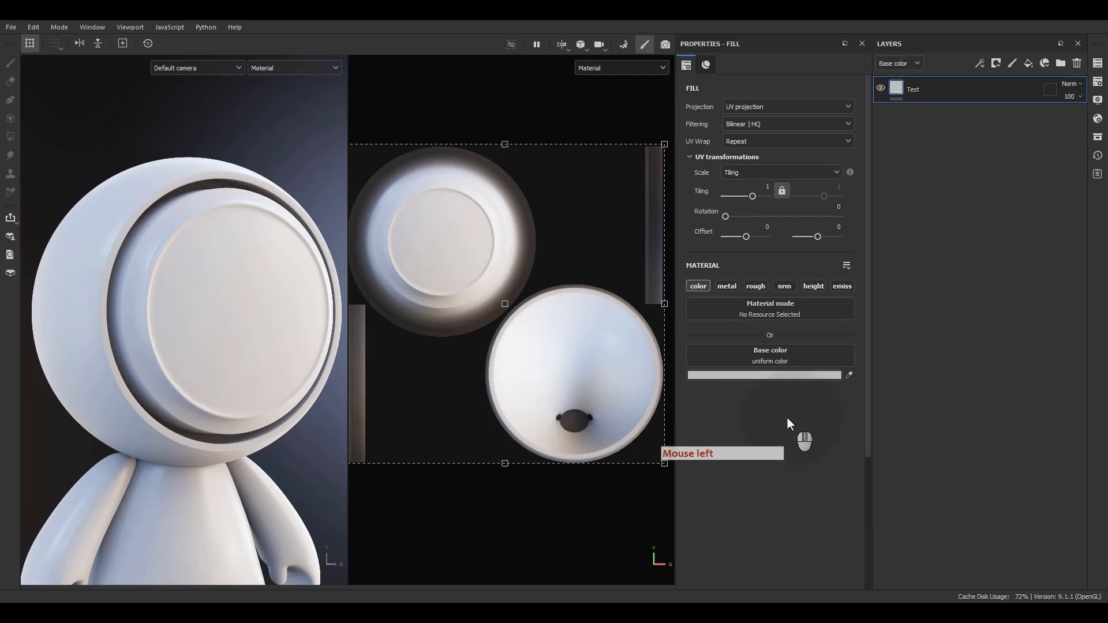
click(778, 377)
drag(785, 378, 853, 318)
drag(882, 389, 882, 348)
click(887, 263)
Assign the Camo Woodland procedural texture to the Test fill layer's base color.
click(771, 350)
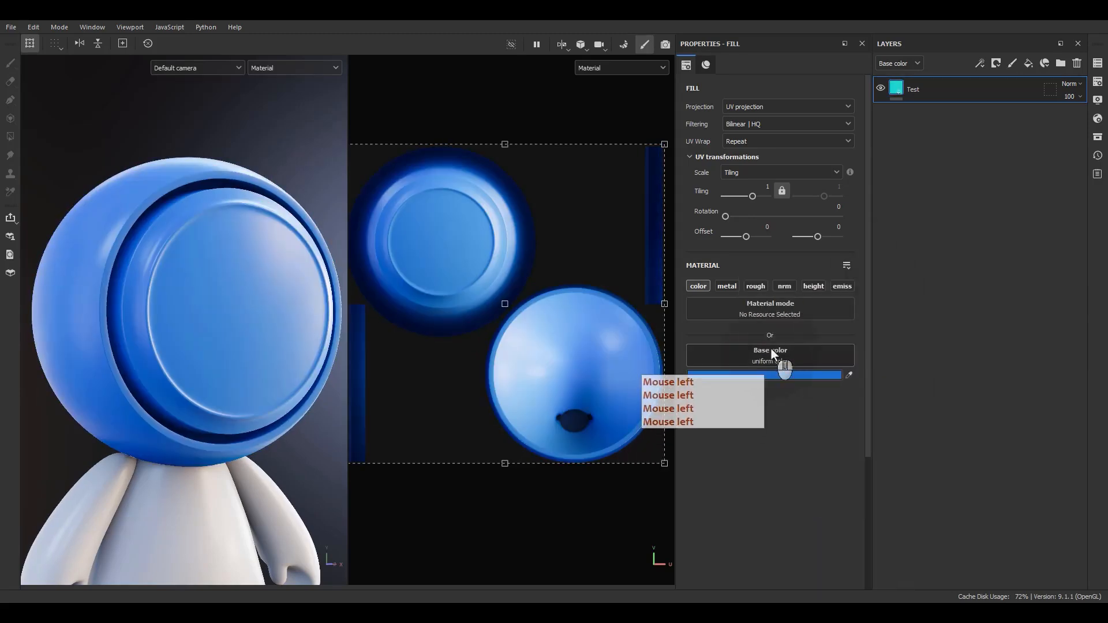
click(772, 350)
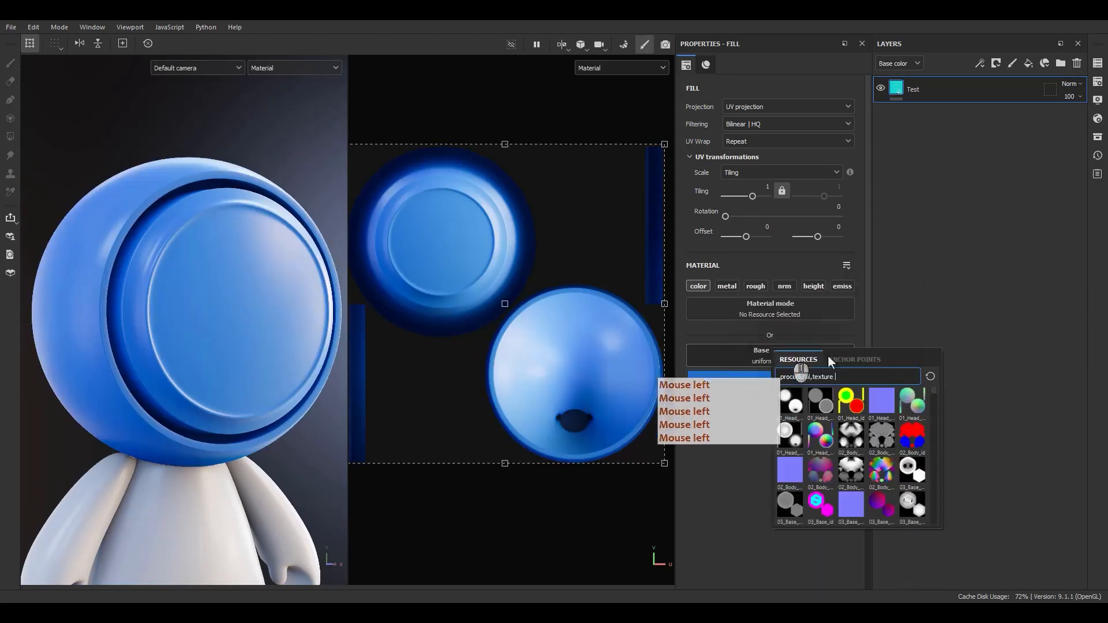
click(744, 373)
click(751, 362)
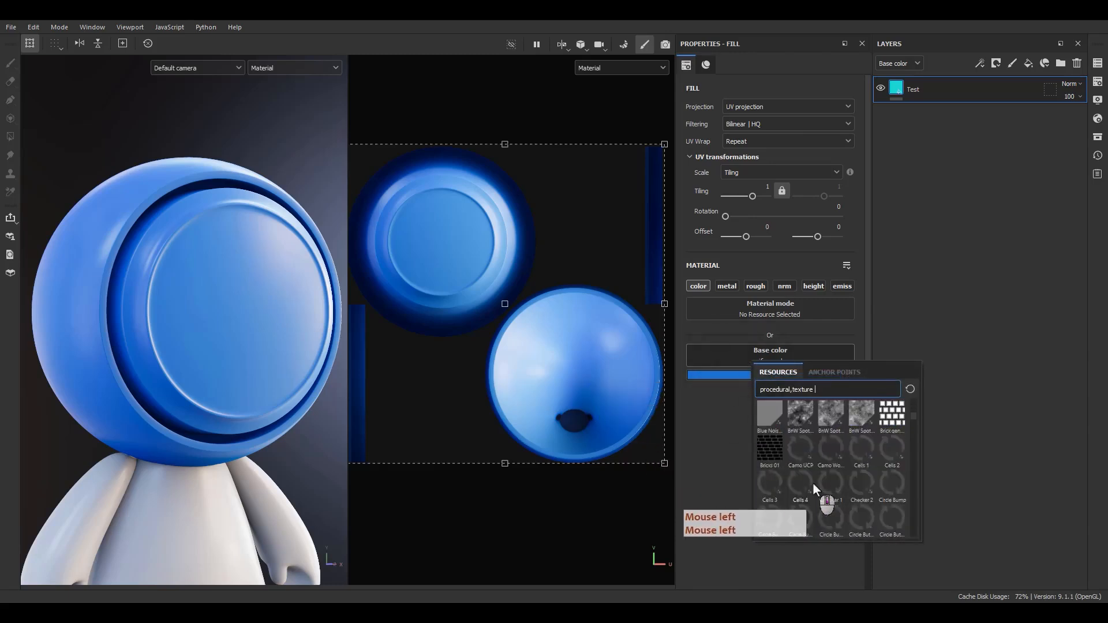
click(829, 455)
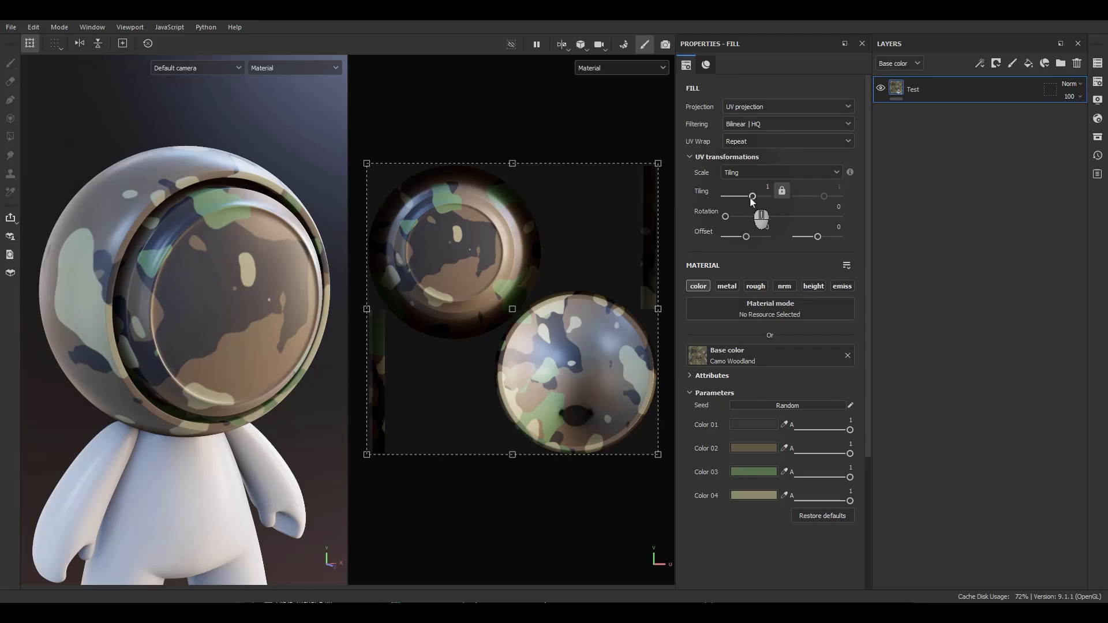
Set the Test fill layer's UV tiling to 4.
drag(753, 197, 758, 198)
click(758, 197)
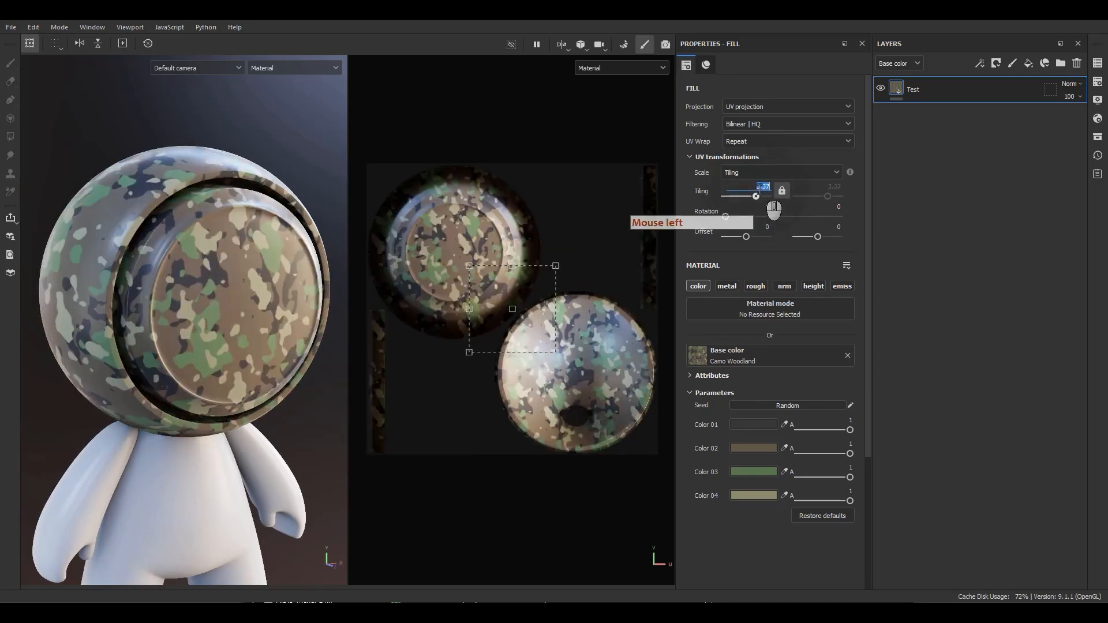
text(4)
key(Return)
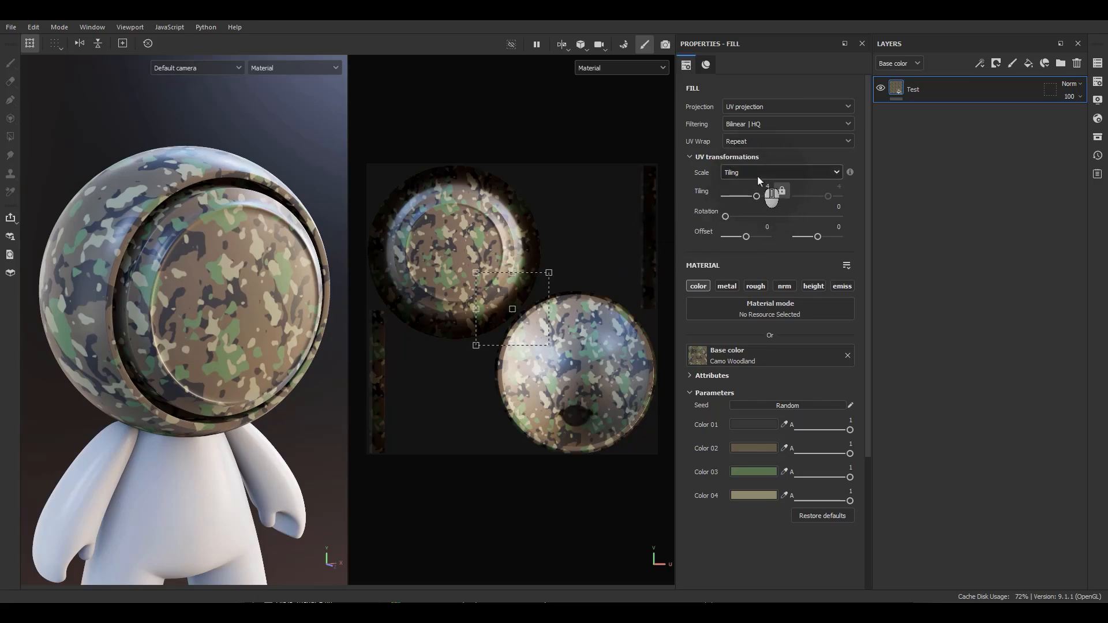
Switch the fill's scale mode to Physical size and set its width to 50 cm.
click(757, 176)
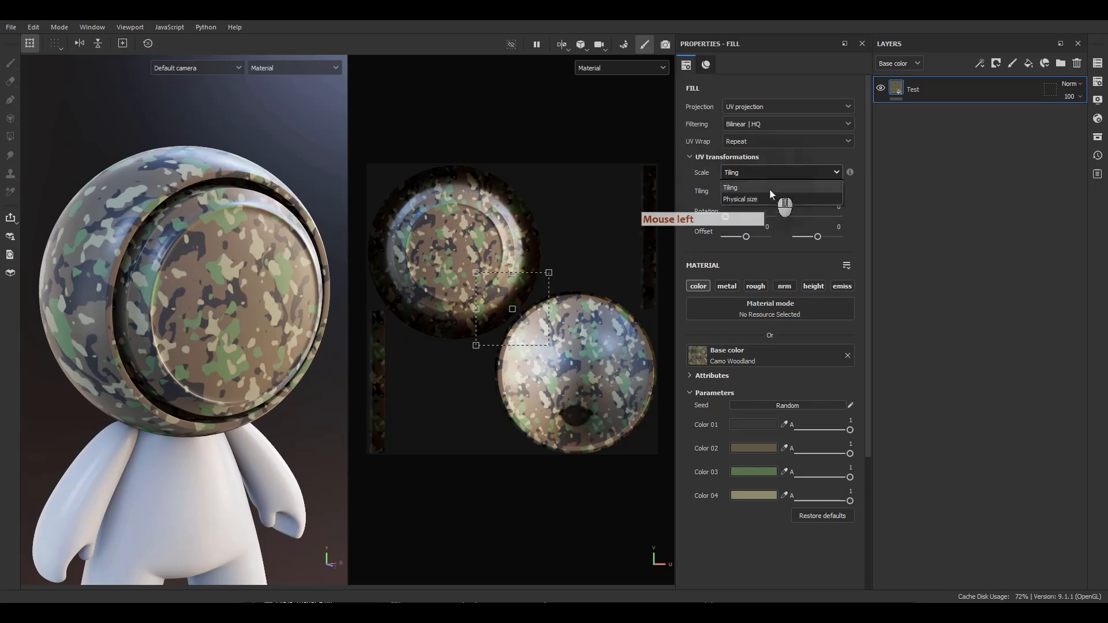
click(741, 201)
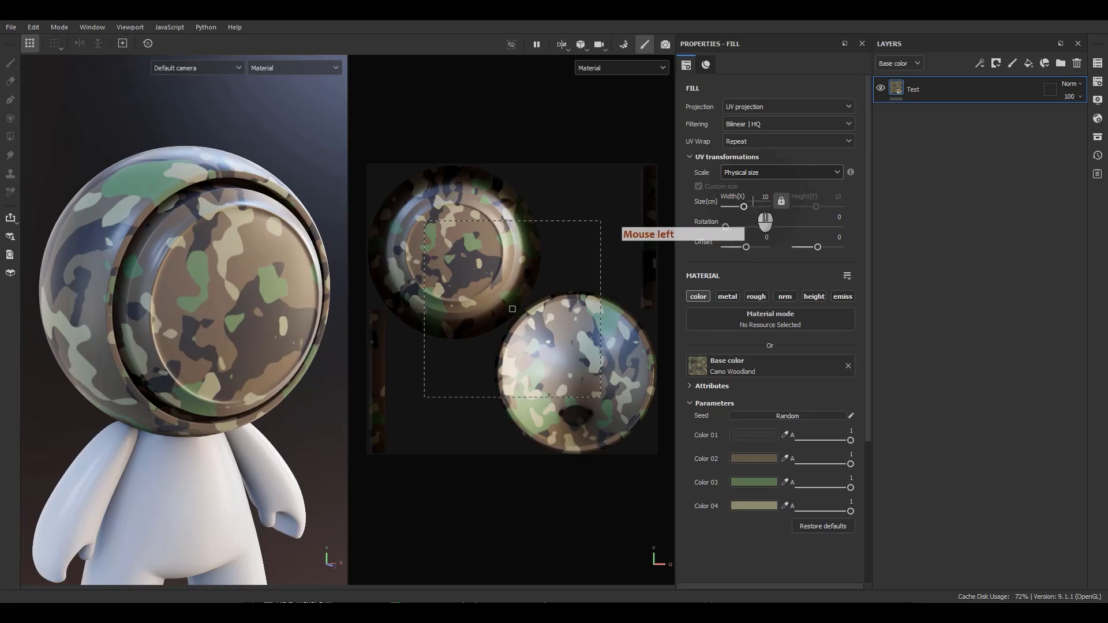
click(766, 197)
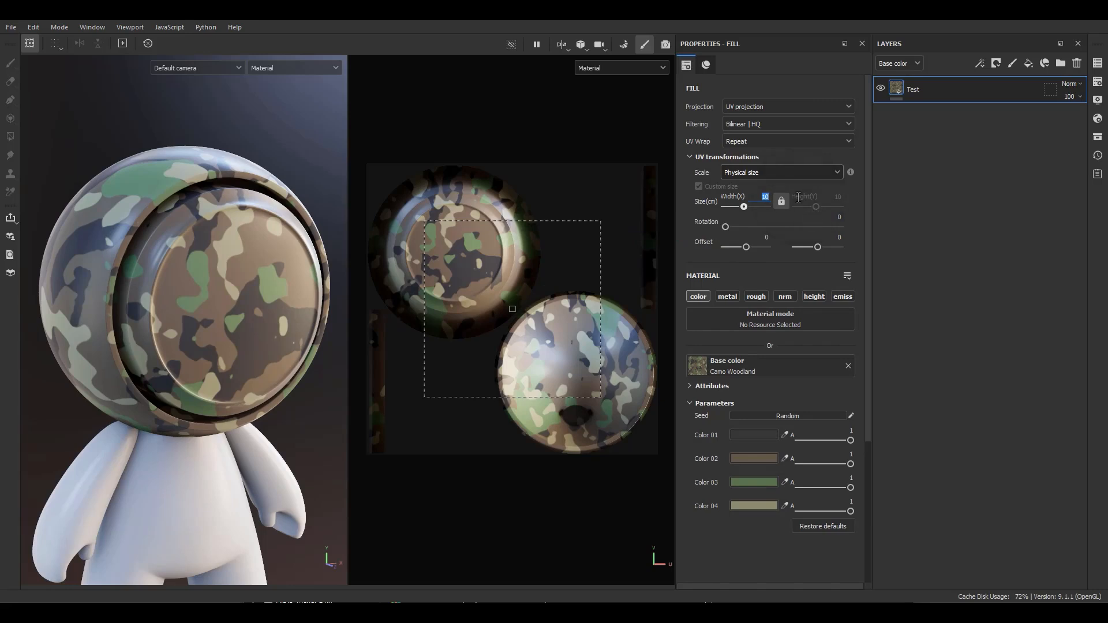
text(50)
key(Return)
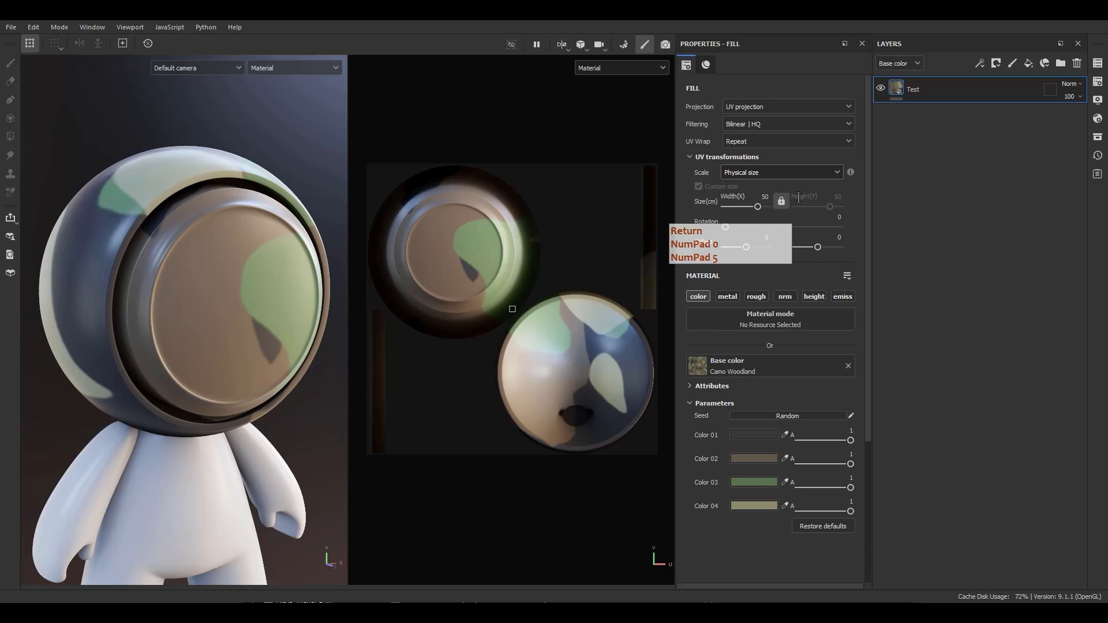
click(772, 197)
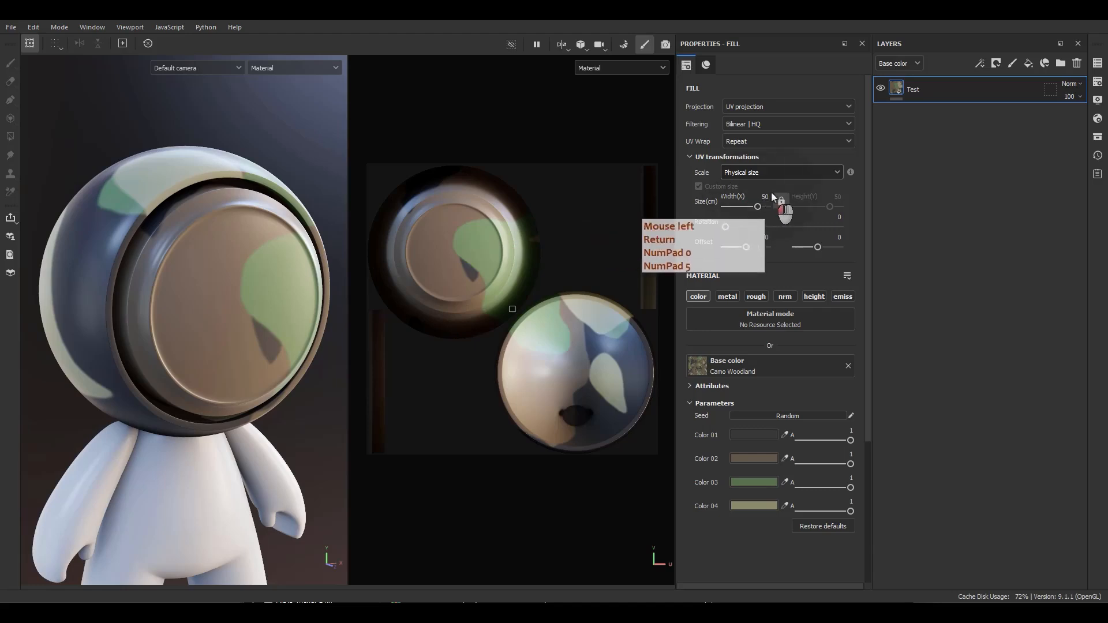
click(774, 195)
Switch the fill's scale mode back to Tiling and try out its texture rotation, ending at 0.
scroll(167, 283, down, 3)
mouse_move(172, 278)
alt+mouse_down()
mouse_move(369, 269)
mouse_move(99, 303)
mouse_move(155, 284)
alt+mouse_up()
alt+right_drag(154, 284, 222, 365)
alt+middle_drag(222, 365, 236, 356)
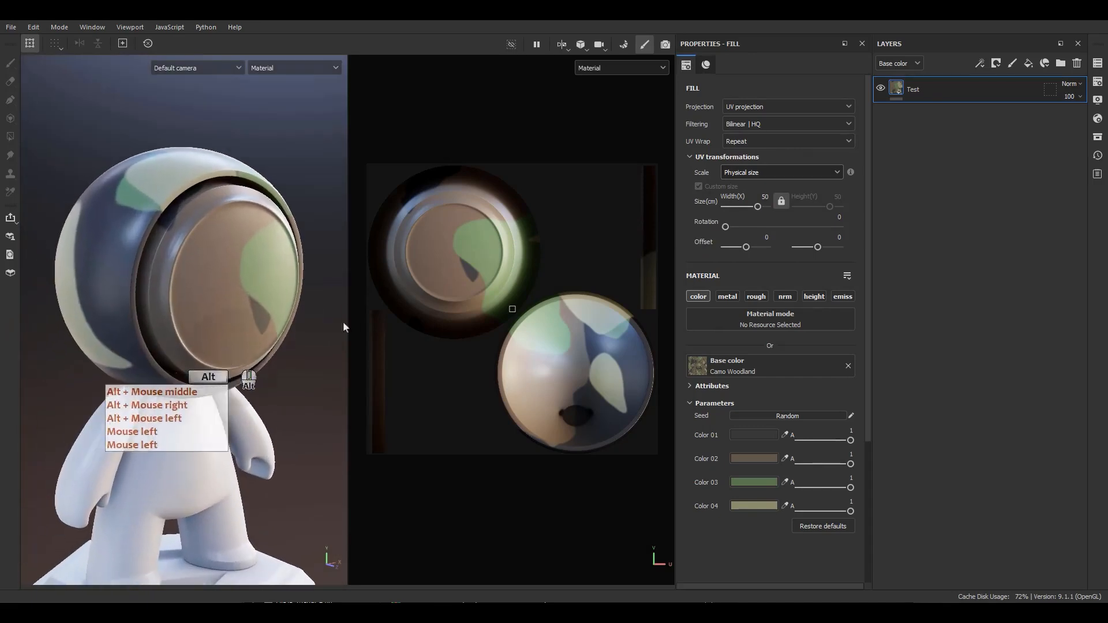
click(774, 174)
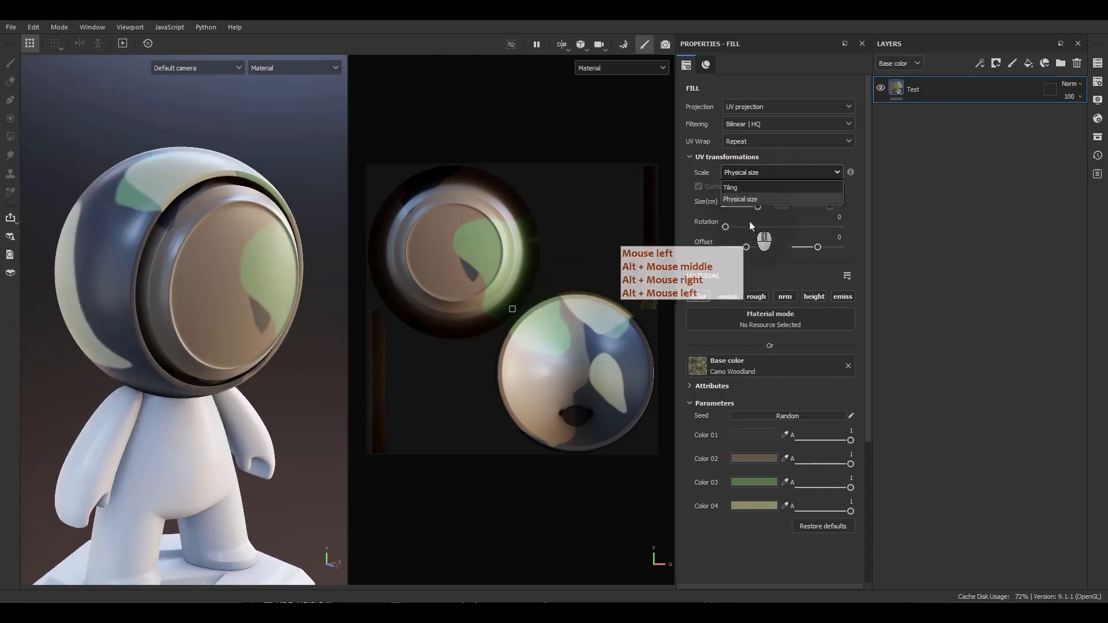
click(731, 187)
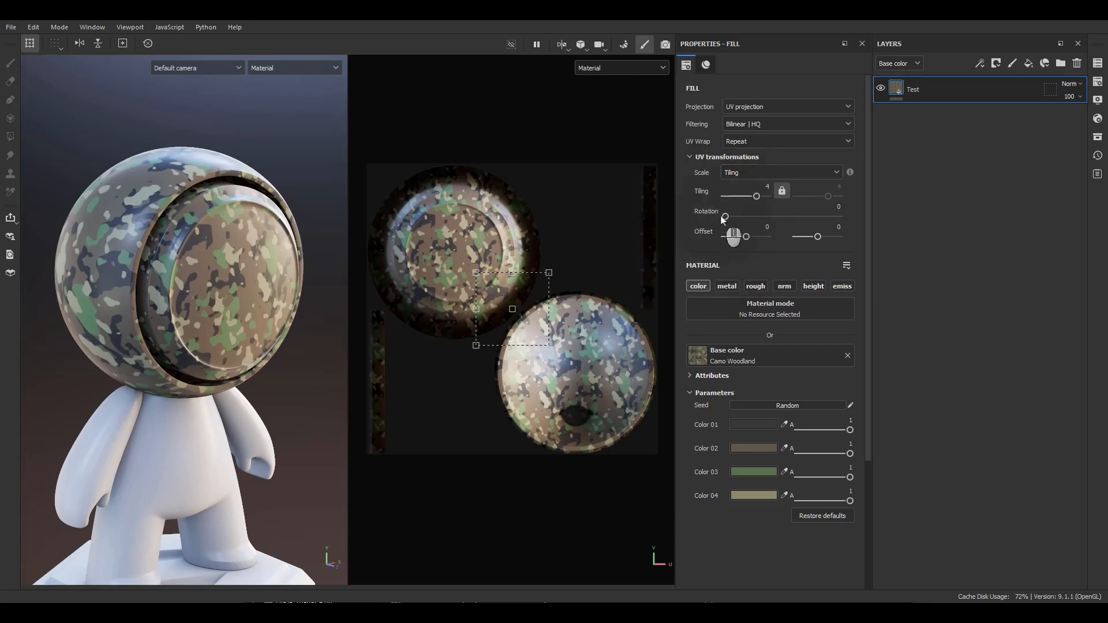
drag(726, 217, 675, 211)
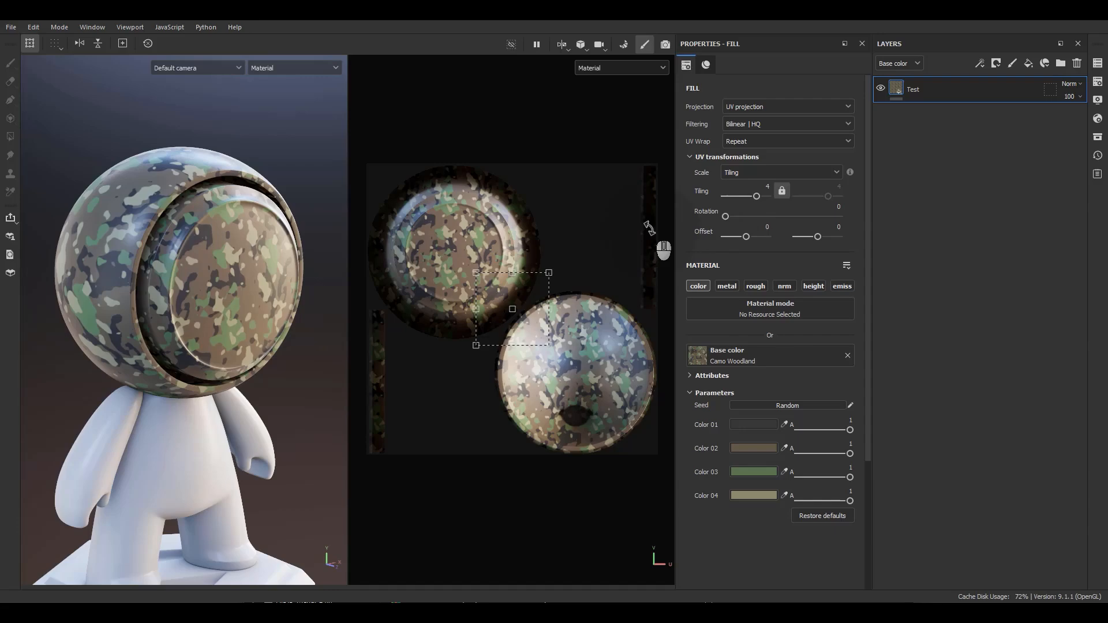
drag(726, 218, 693, 220)
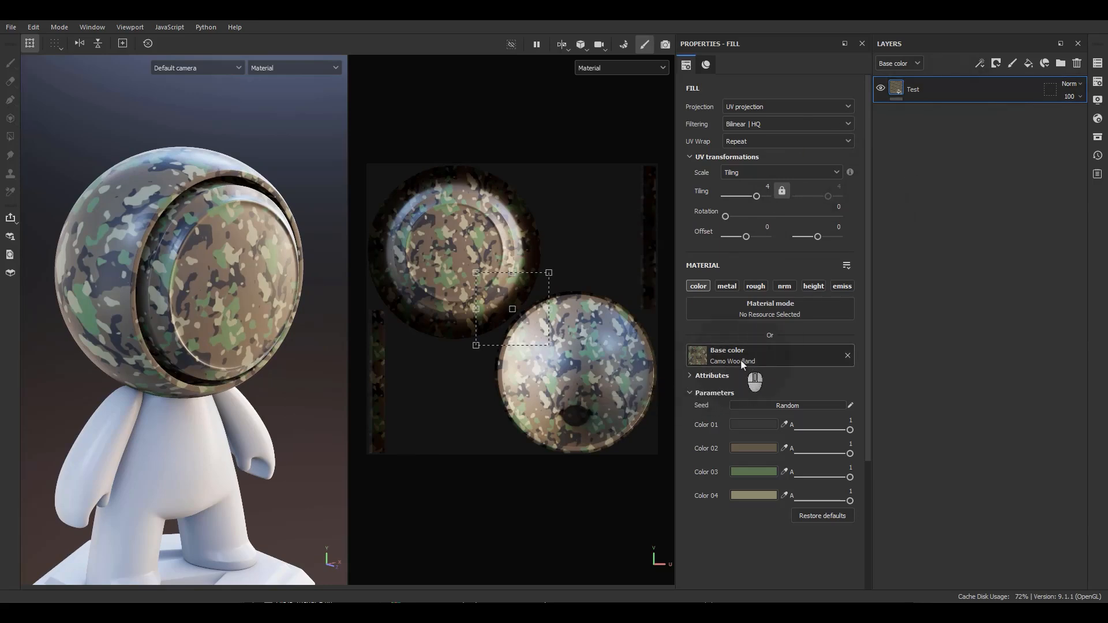
Enable the roughness channel on the Test fill layer and assign the Cells 4 procedural texture to it.
scroll(755, 334, down, 3)
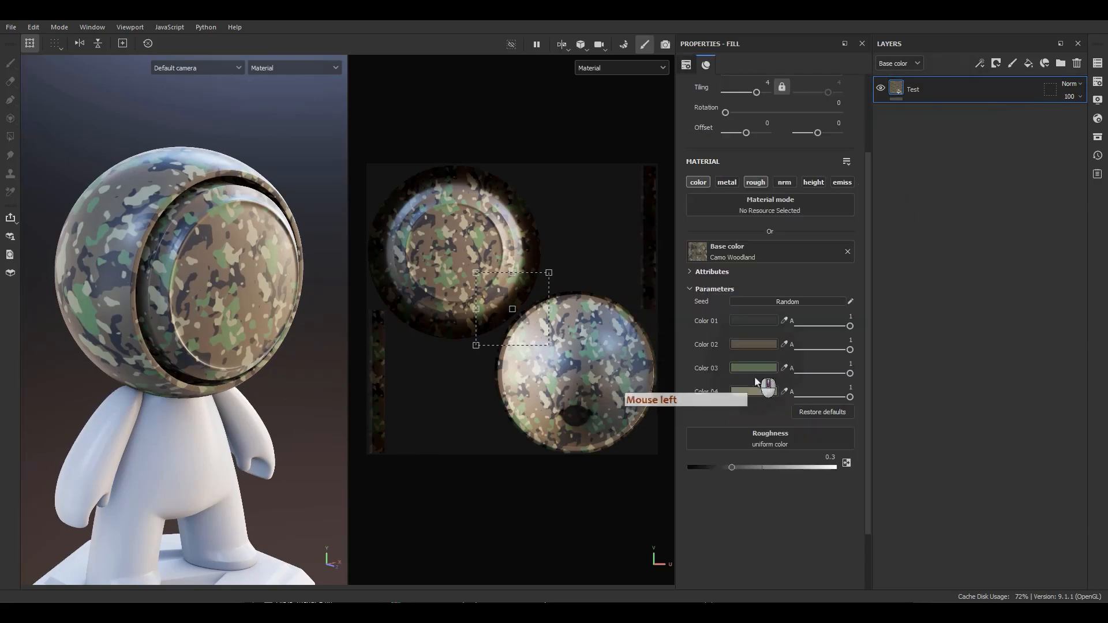
click(750, 437)
scroll(806, 537, down, 3)
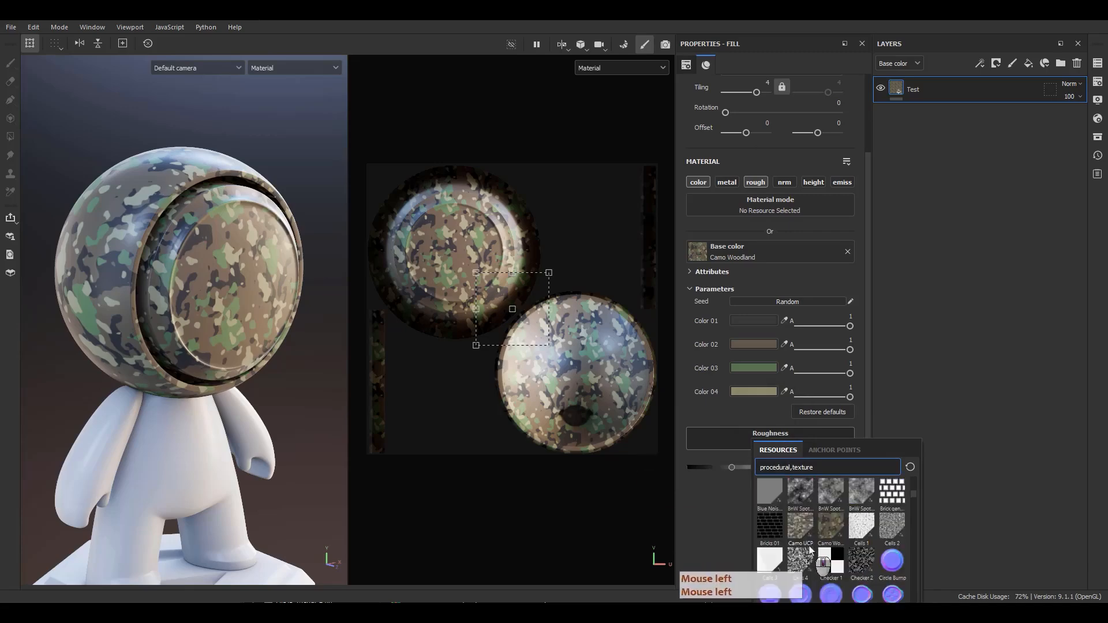
click(800, 560)
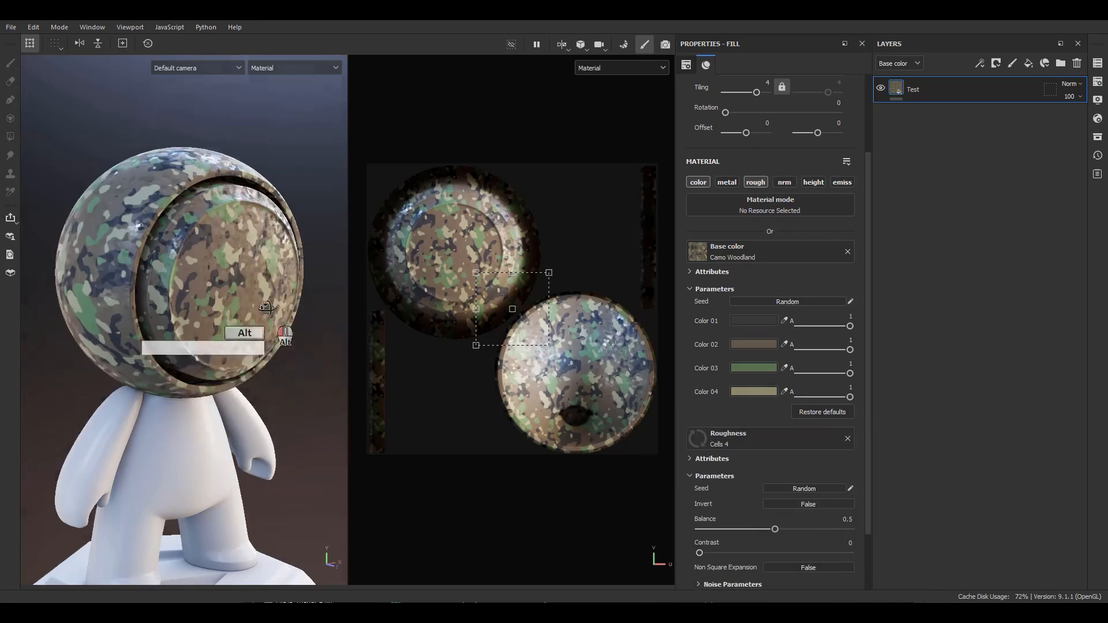
Rotate the Test layer's fill textures to about 126.73 degrees.
alt+drag(267, 309, 244, 259)
alt+right_drag(245, 259, 329, 484)
alt+drag(262, 312, 301, 315)
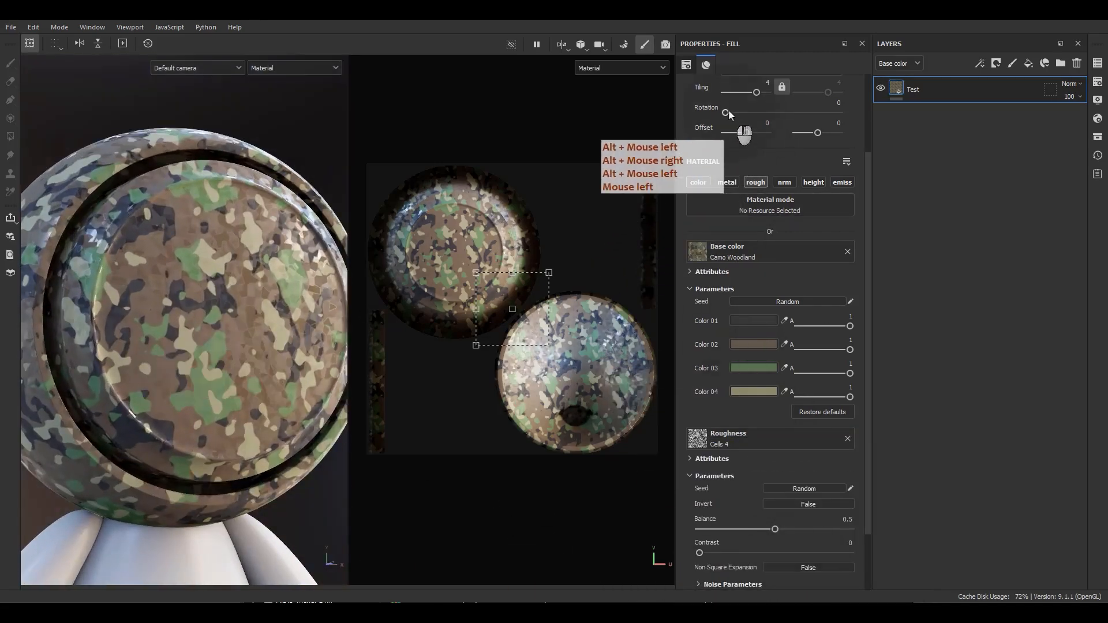
drag(726, 113, 765, 113)
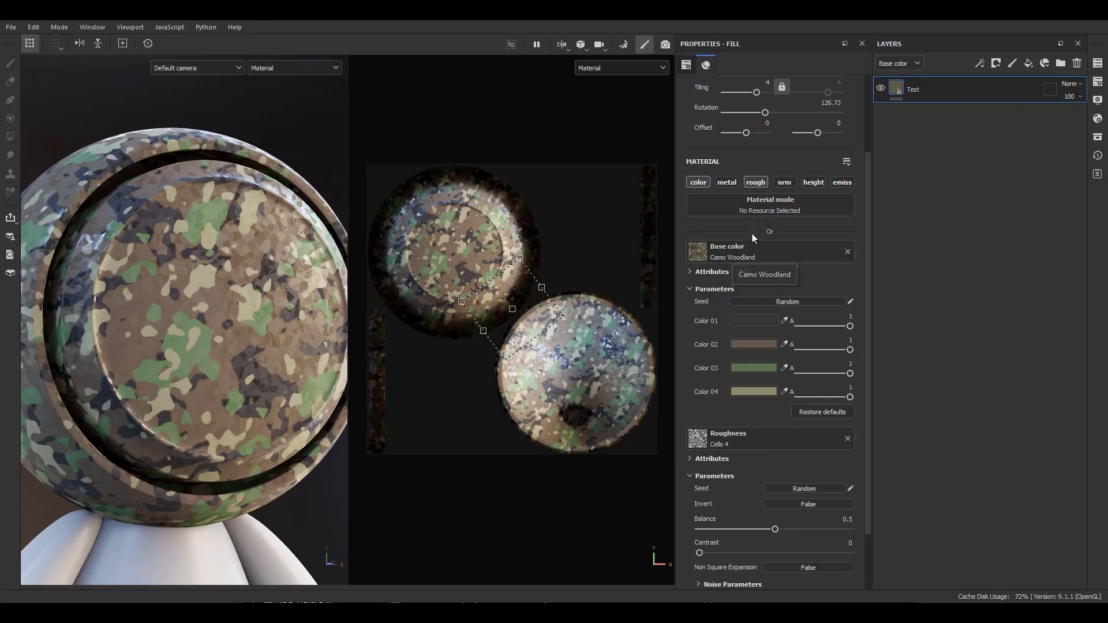
Reset the fill's rotation to 0 and turn off the layer's roughness channel.
scroll(743, 307, up, 3)
click(818, 212)
text(0)
key(Return)
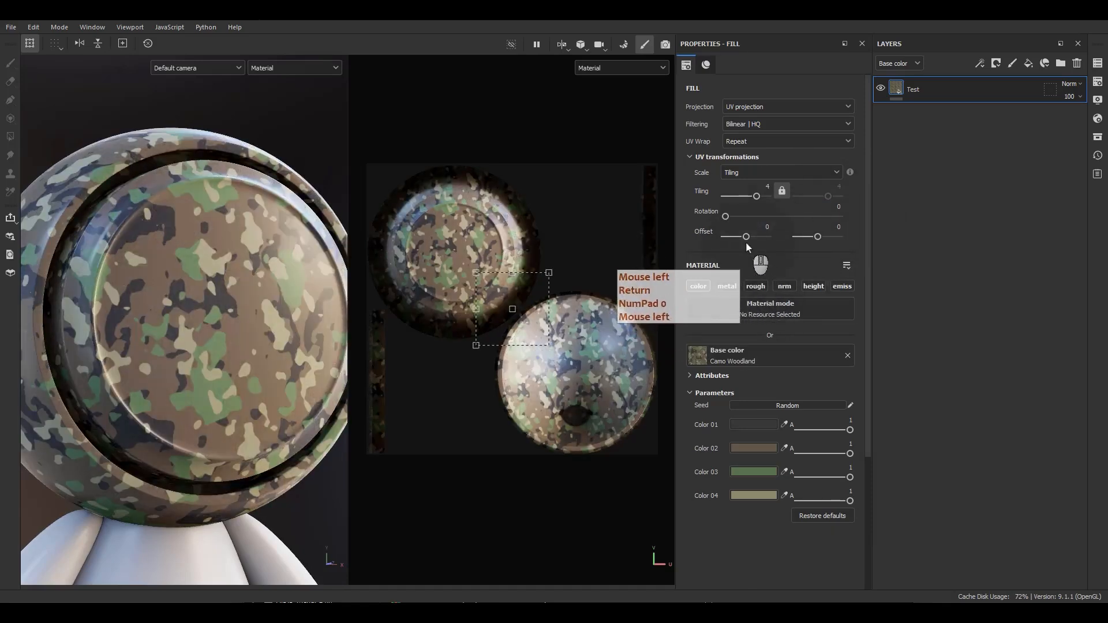
Offset the fill to 0.08 and 0.31, and move its frame in the UV view to offset about 0 and 0.07.
drag(746, 237, 748, 240)
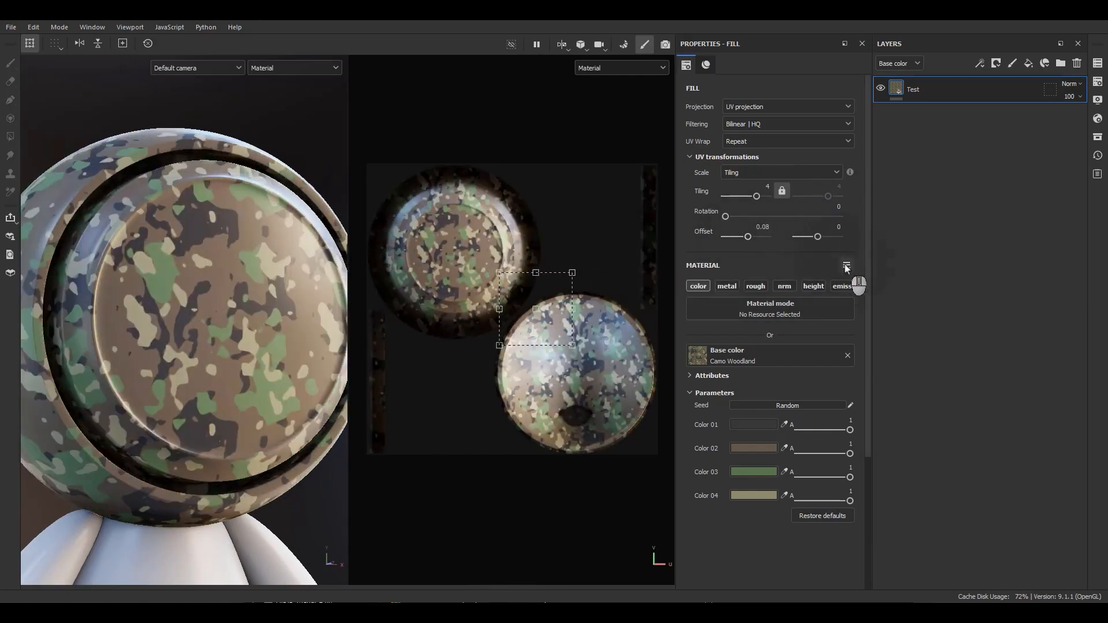
drag(816, 238, 824, 237)
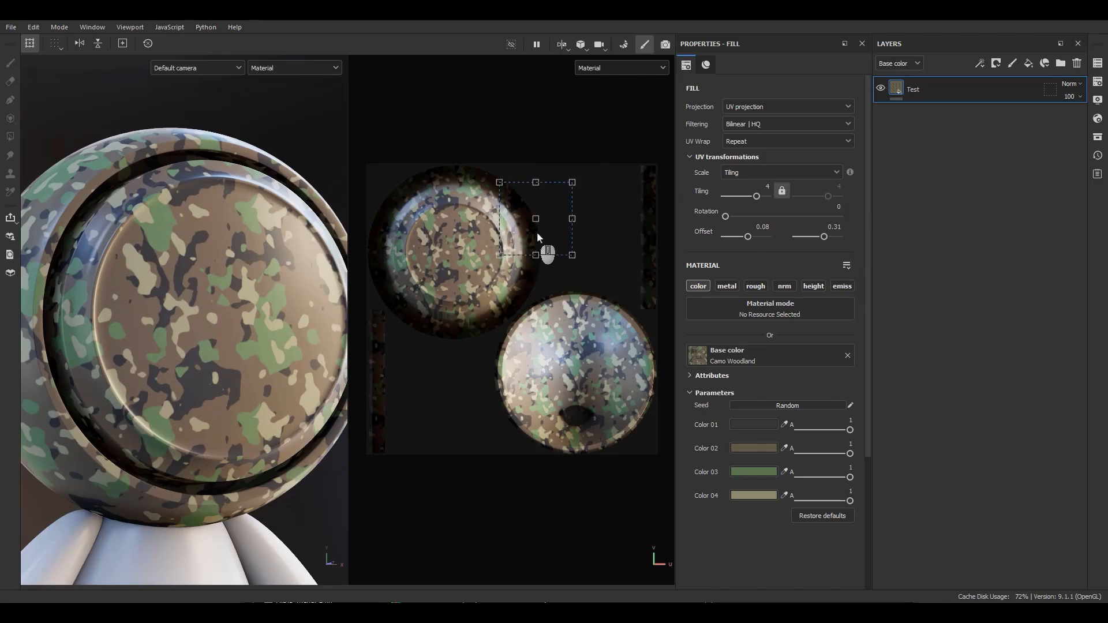
drag(554, 242, 532, 315)
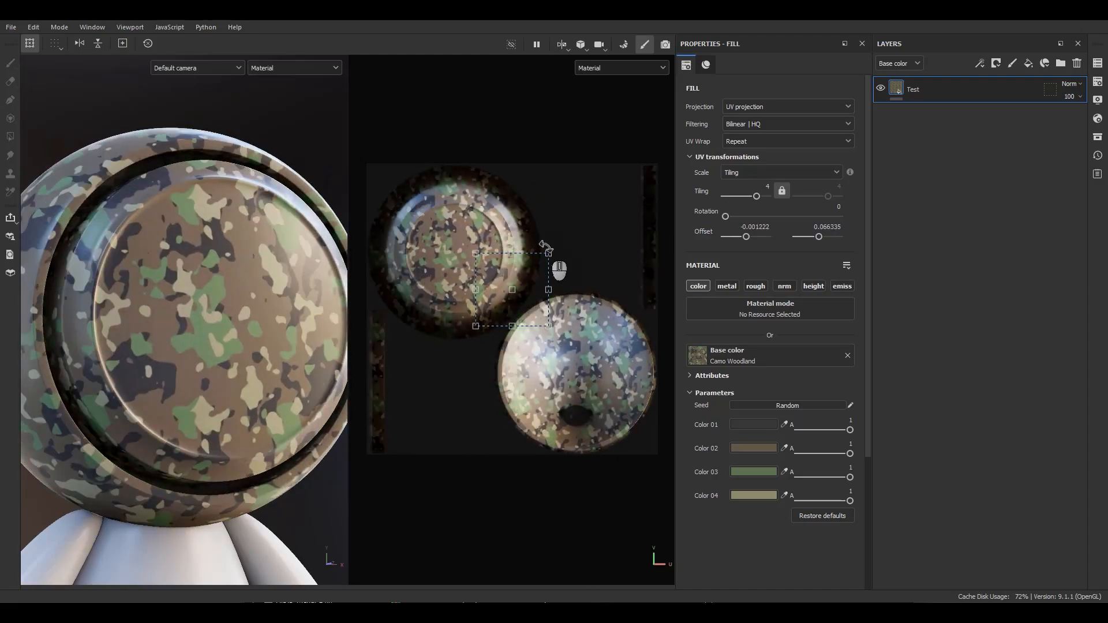
Resize the fill's transform frame by its corners in the UV view to a tiling of about 3.53 by 3.56.
drag(548, 254, 602, 192)
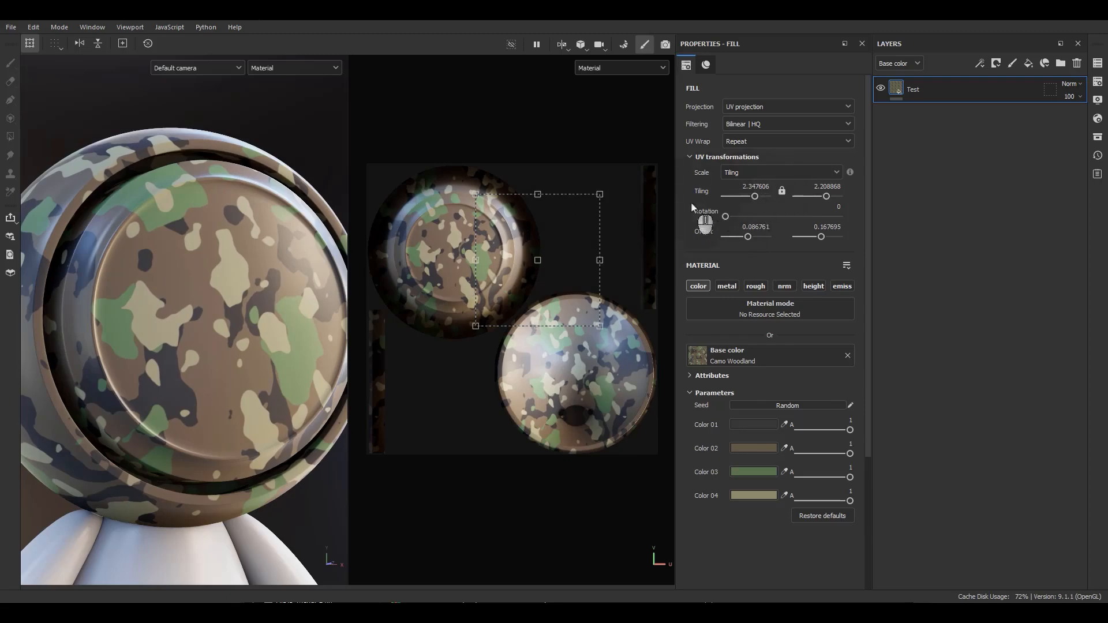
mouse_move(601, 197)
mouse_down()
mouse_move(549, 226)
mouse_move(559, 213)
mouse_move(587, 218)
mouse_move(595, 211)
mouse_move(571, 215)
mouse_move(601, 193)
mouse_move(559, 254)
mouse_move(595, 184)
mouse_move(565, 208)
mouse_move(597, 225)
mouse_move(578, 211)
mouse_move(600, 174)
mouse_move(536, 182)
mouse_move(595, 189)
mouse_move(588, 153)
mouse_move(629, 159)
mouse_move(592, 213)
mouse_move(605, 194)
mouse_up()
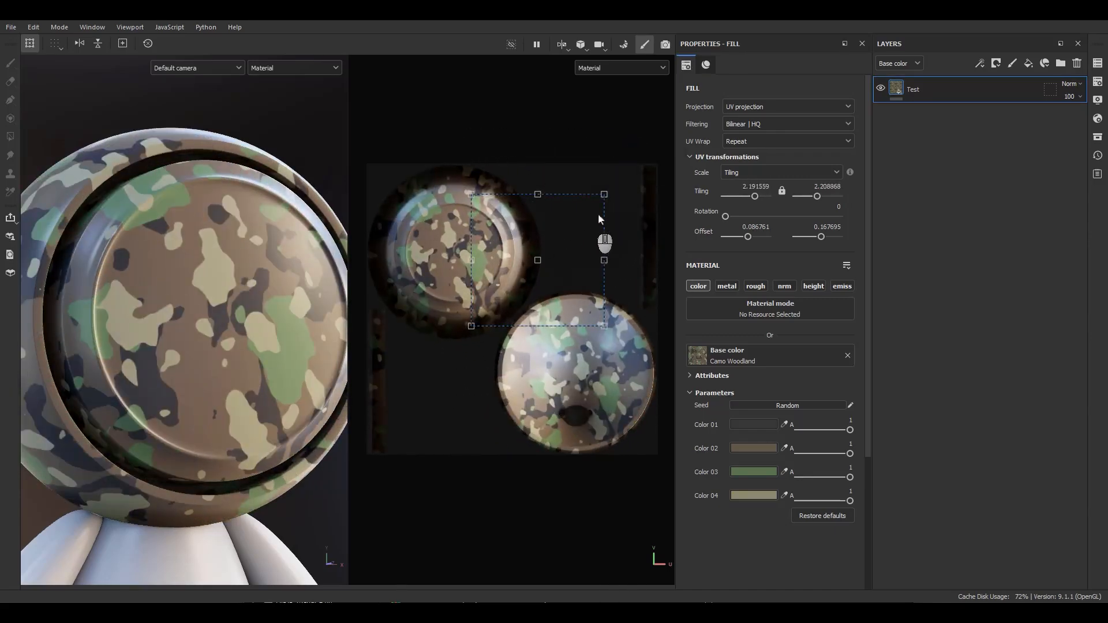
shift+drag(605, 190, 513, 247)
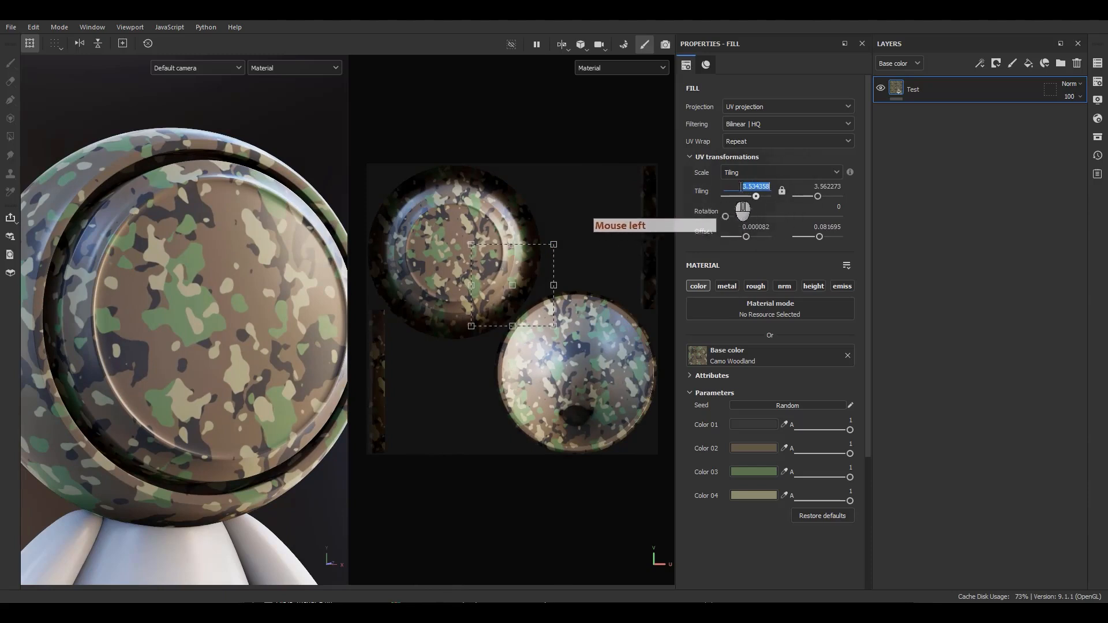
Link the two tiling values at 3.534358 and shift the fill horizontally to an offset of about 0.036.
click(782, 191)
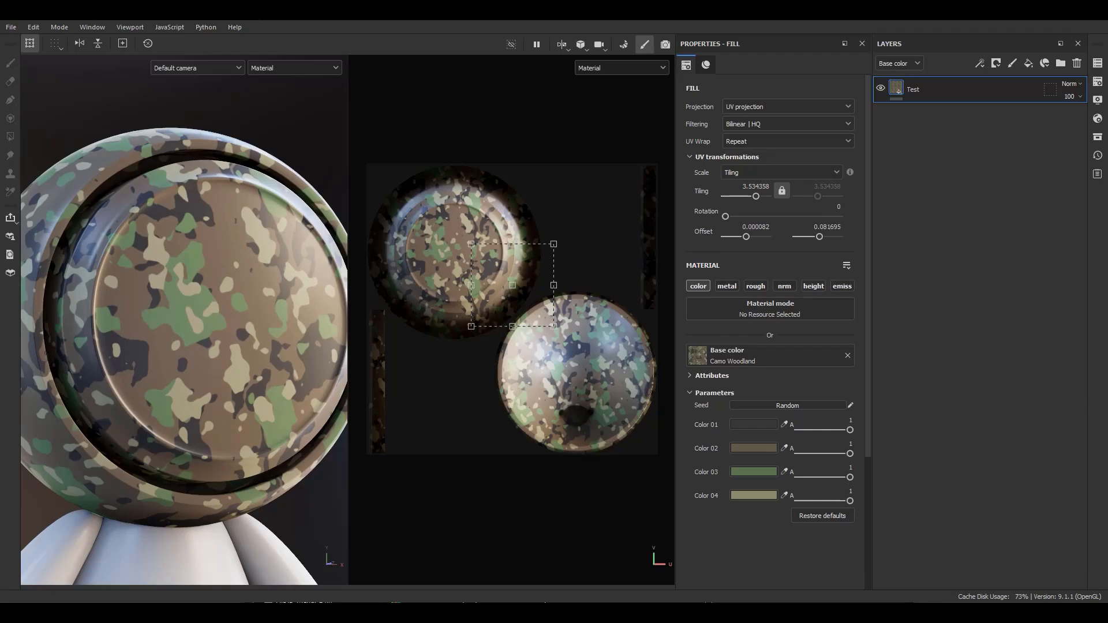
mouse_move(576, 221)
mouse_down()
mouse_move(577, 292)
mouse_move(559, 208)
mouse_move(535, 186)
mouse_move(560, 251)
mouse_move(551, 167)
mouse_move(576, 225)
mouse_up()
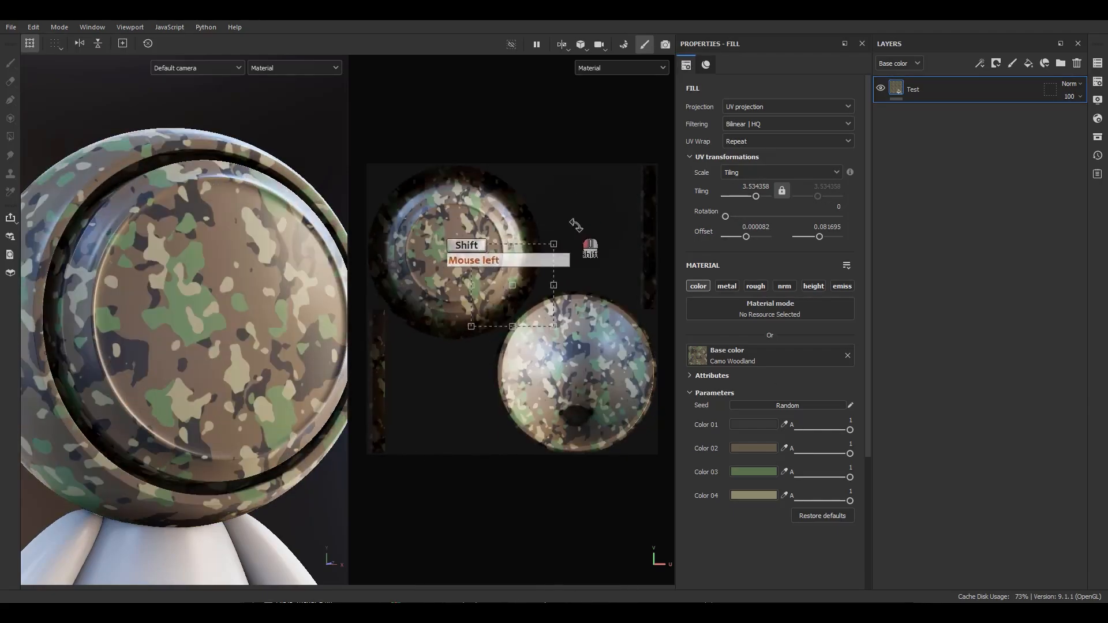
drag(450, 277, 461, 276)
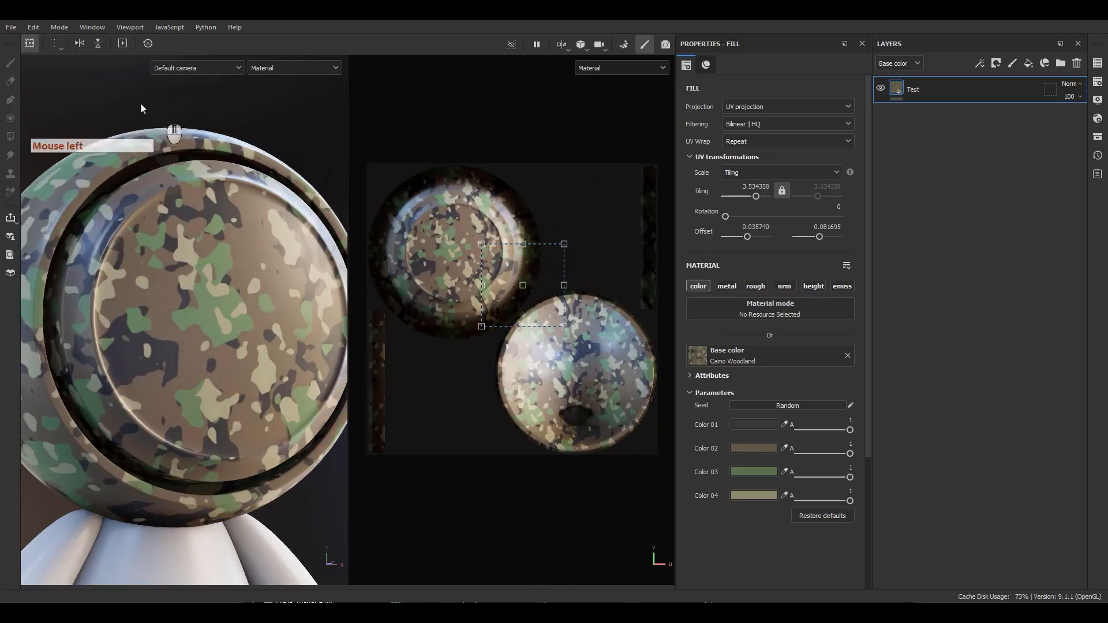
Toggle the fill's horizontal and vertical mirroring, keeping only the vertical flip.
click(85, 46)
click(85, 46)
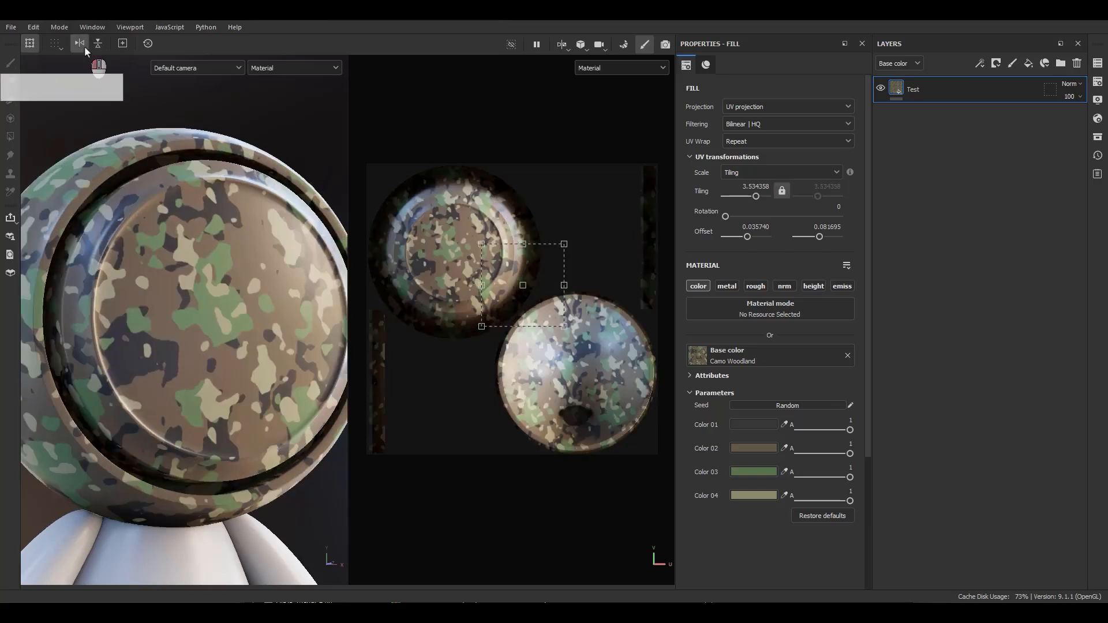
click(84, 46)
click(85, 47)
click(84, 47)
click(95, 44)
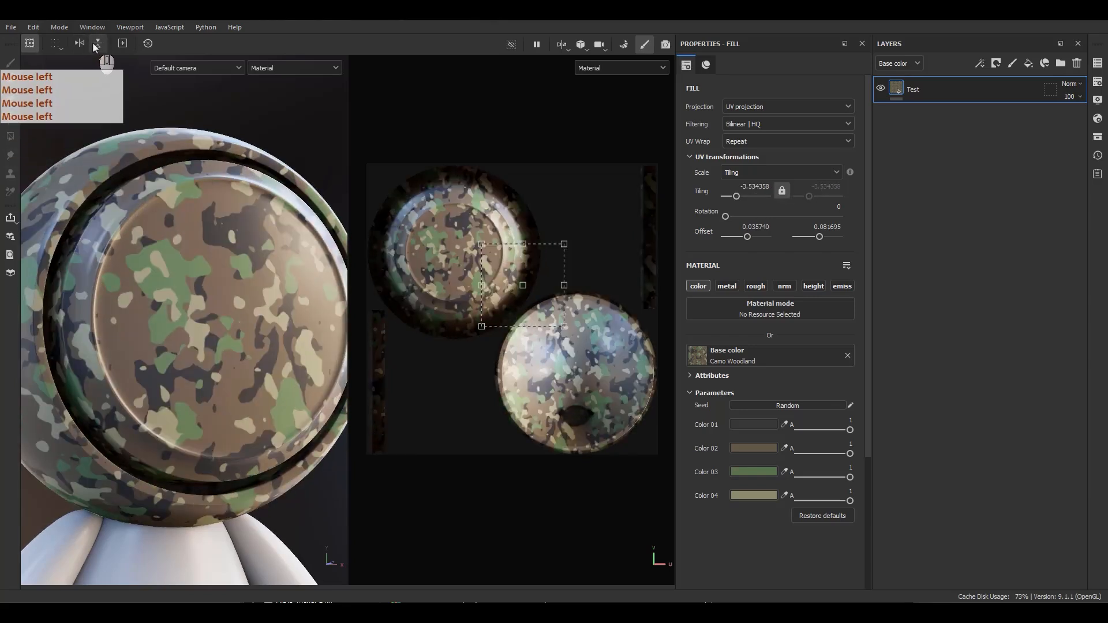
click(84, 45)
Move the fill's pivot point to the UV layout's lower-left area and scale the frame proportionally to a tiling of about 2.79.
click(124, 44)
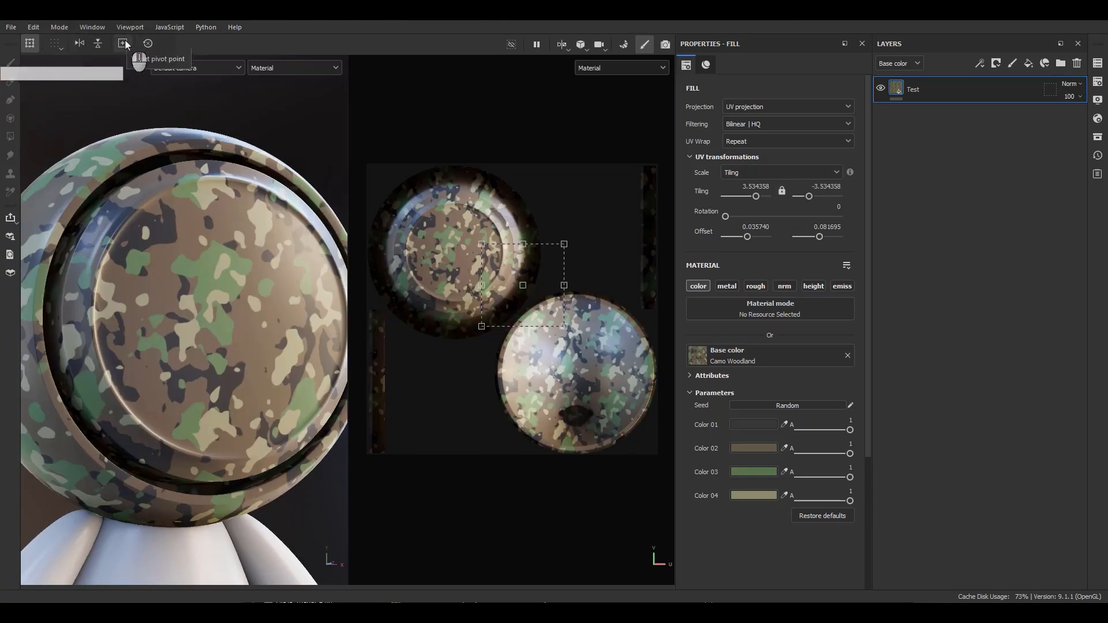
click(126, 43)
drag(523, 288, 435, 378)
drag(579, 207, 560, 237)
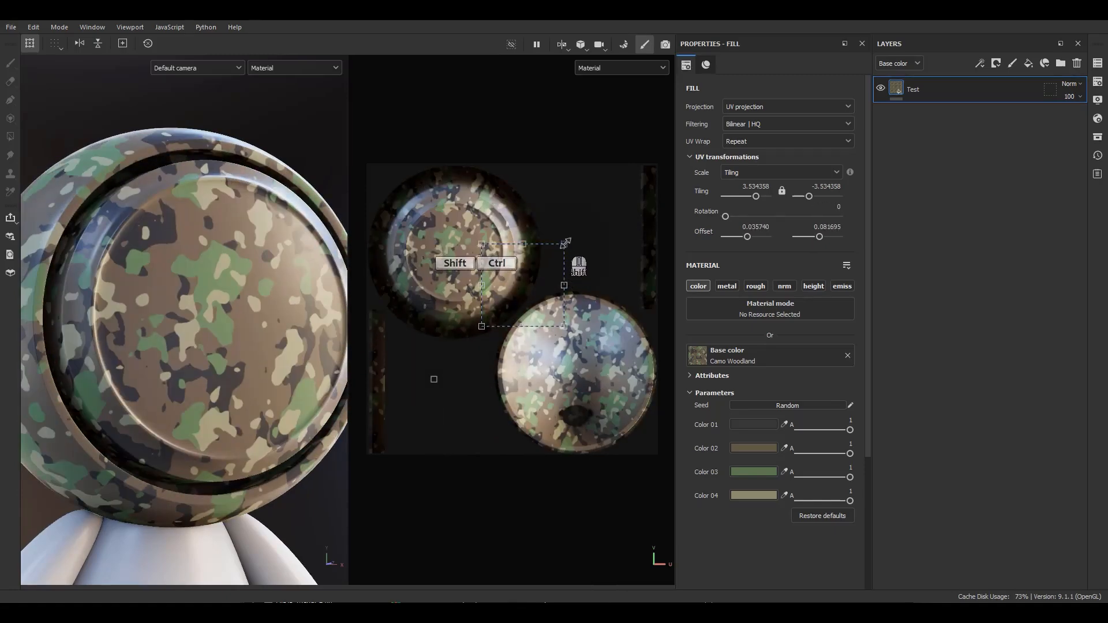
ctrl+shift+drag(565, 242, 582, 218)
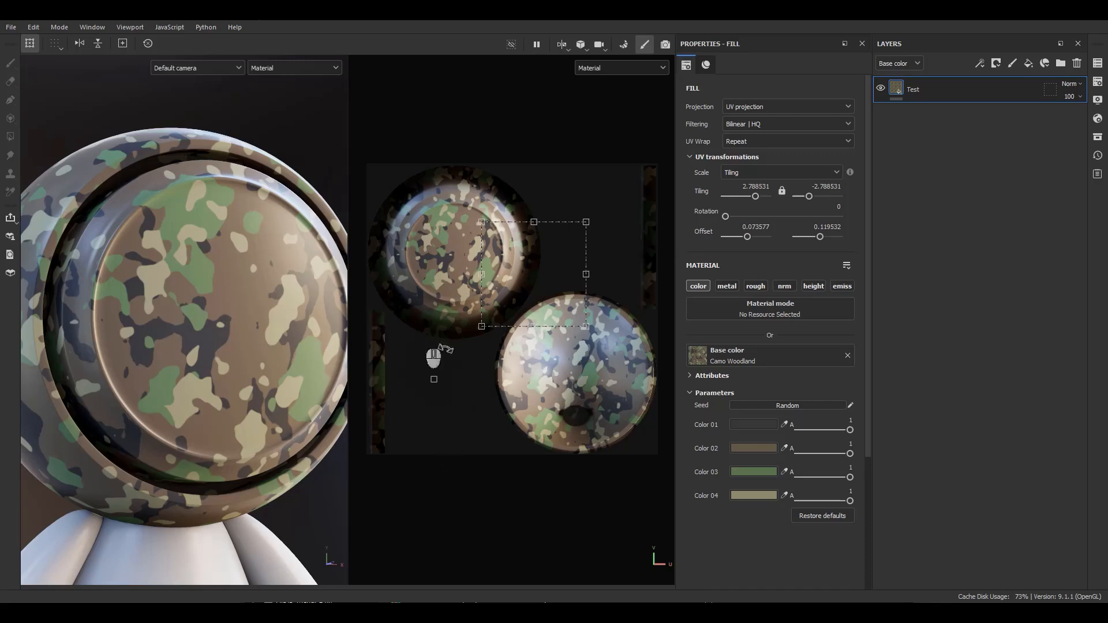
Reset the fill's pivot to the frame's centre, repeating the reset after moving it to the UV layout's upper-left corner.
click(127, 47)
click(124, 49)
click(123, 48)
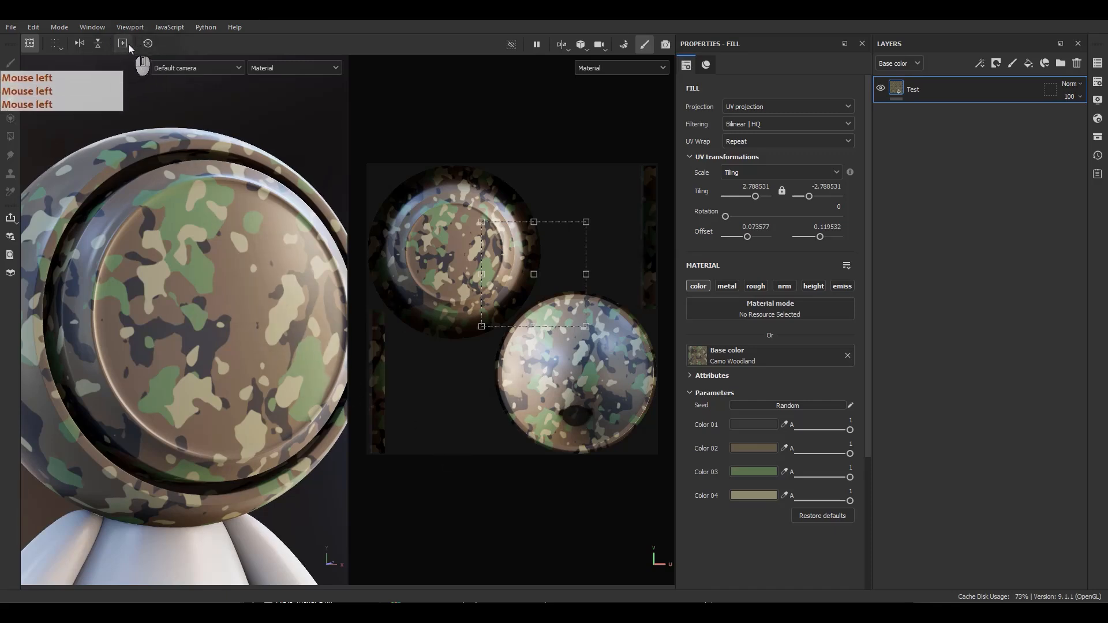
click(121, 51)
click(121, 51)
click(119, 48)
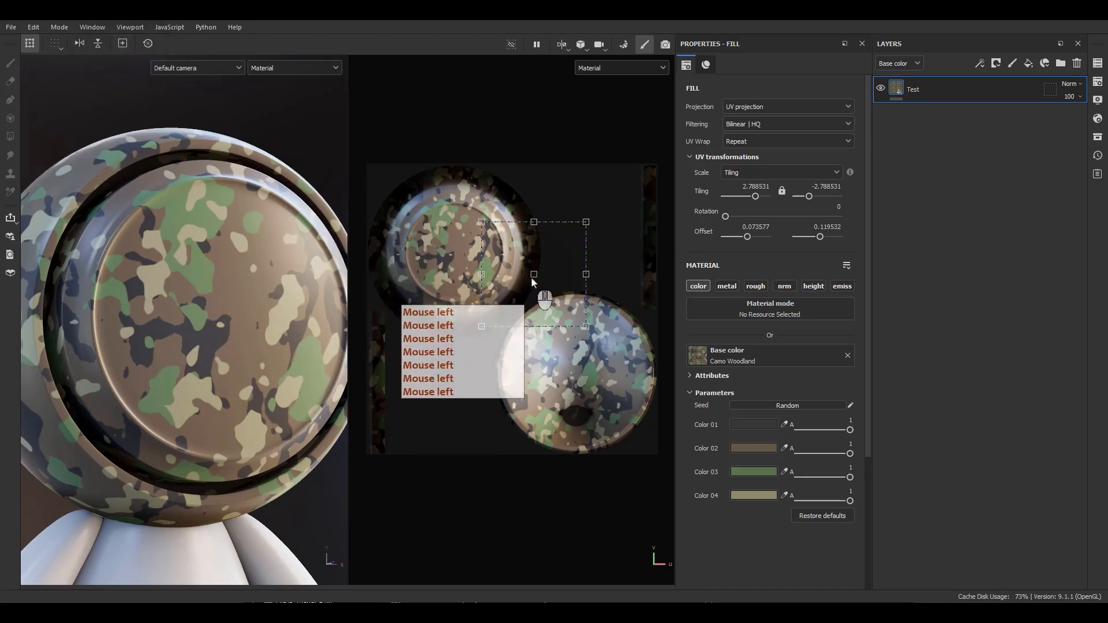
drag(533, 274, 384, 174)
click(123, 43)
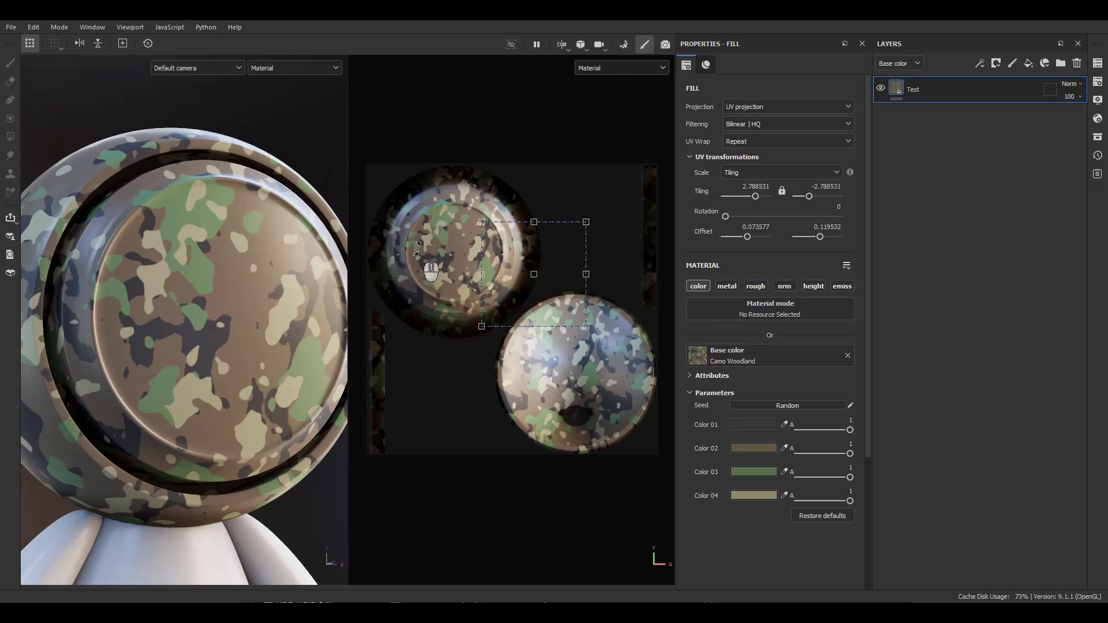
Reset the fill's UV transformation and scale the frame proportionally about its centre to a tiling of about 1.6.
click(149, 50)
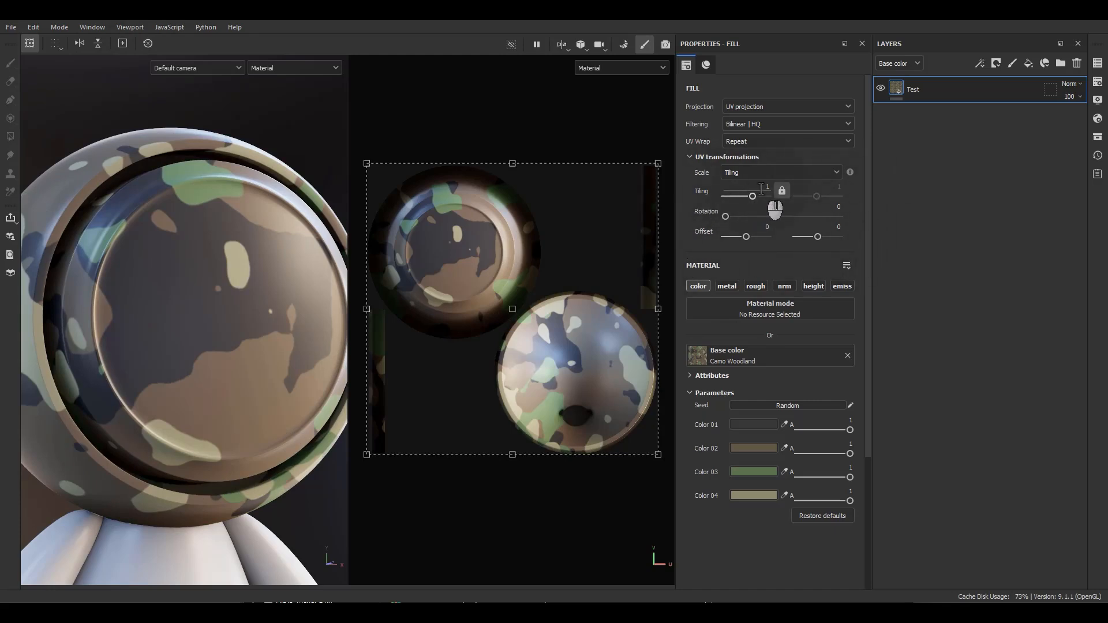
ctrl+shift+drag(657, 167, 587, 223)
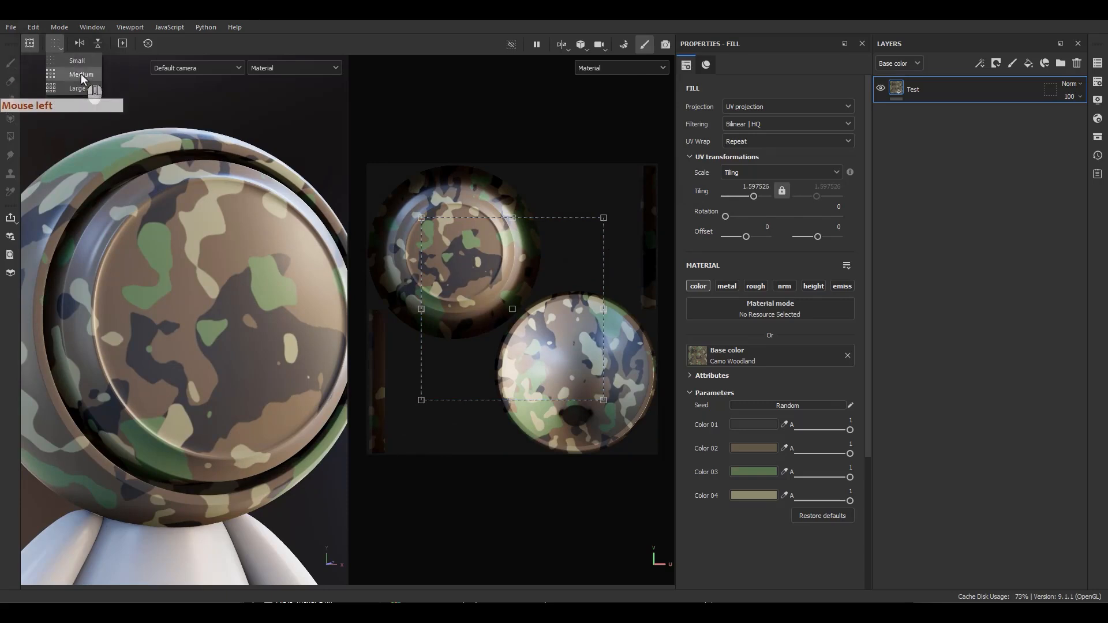
Try the Medium and Large sizes for the fill's transformation handles and return them to Small.
click(78, 74)
click(58, 39)
click(66, 81)
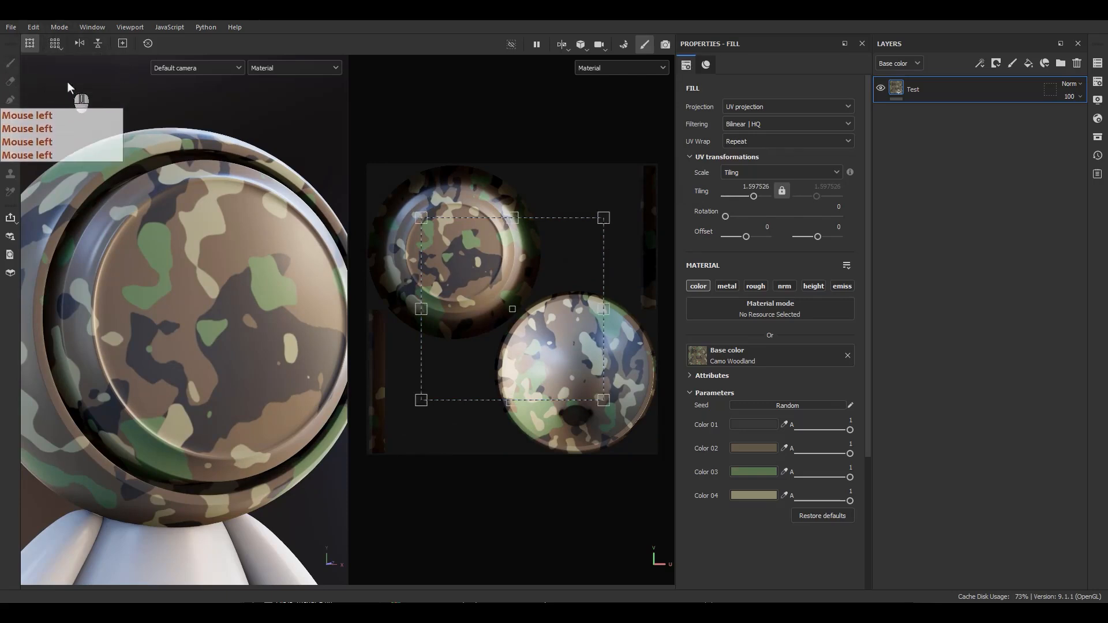
click(57, 43)
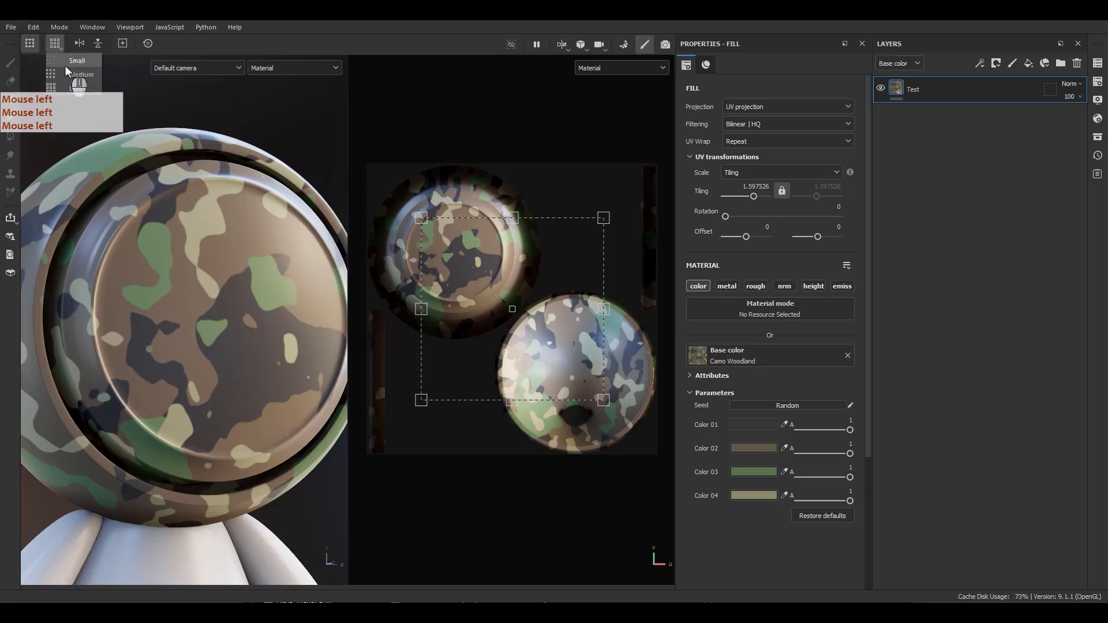
click(65, 61)
Hide the fill's transformation frame, try a tiling of 6.35, undo that change and show the frame again.
click(33, 47)
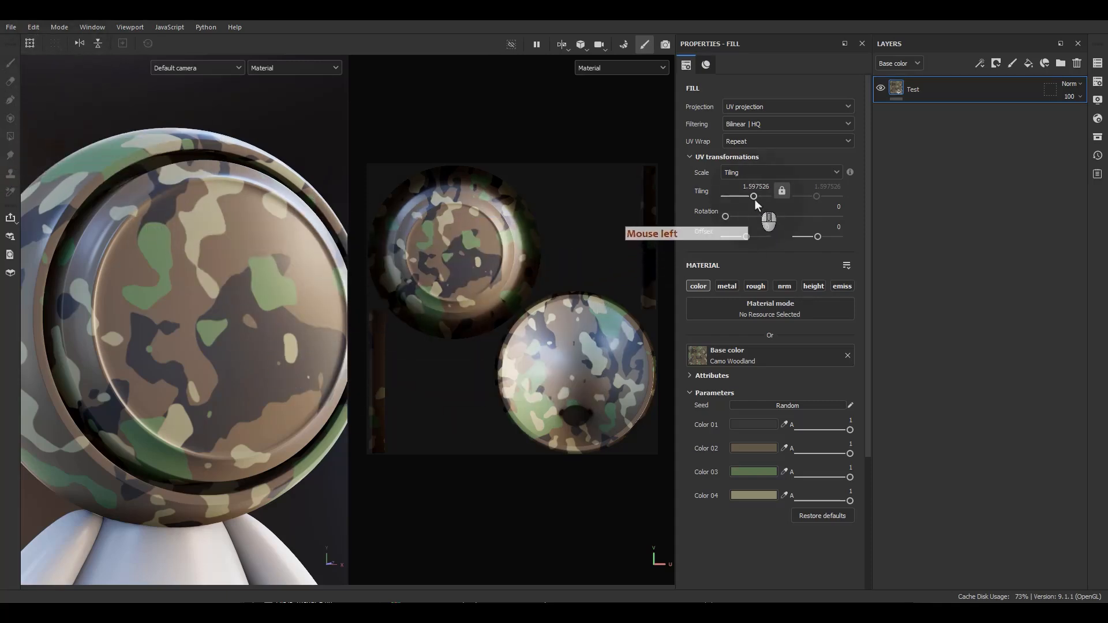
drag(753, 196, 715, 206)
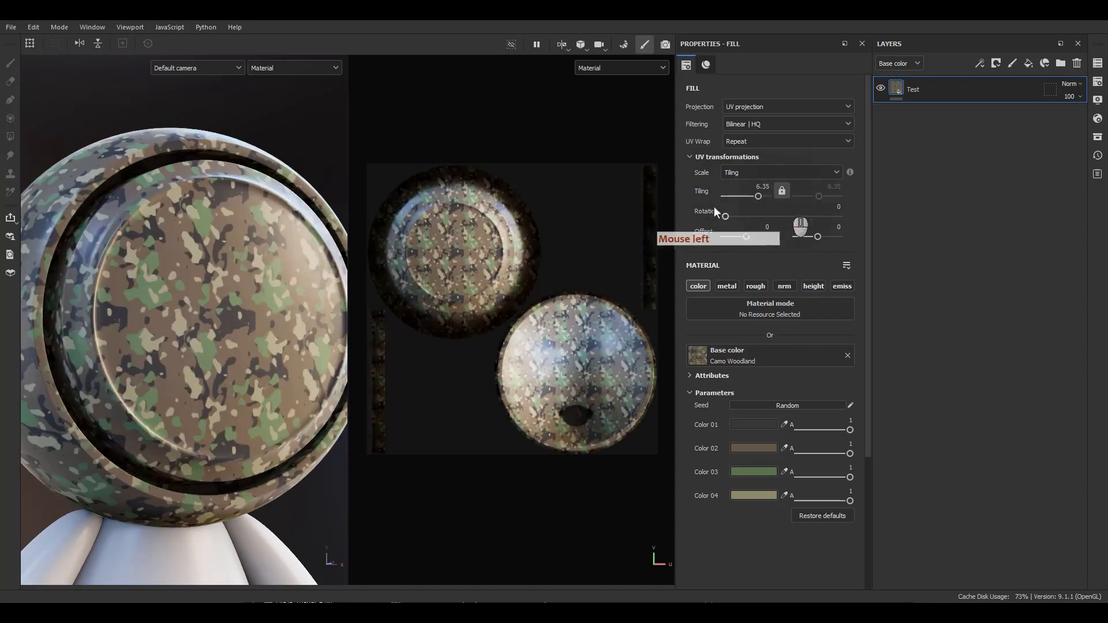
key(ctrl+z)
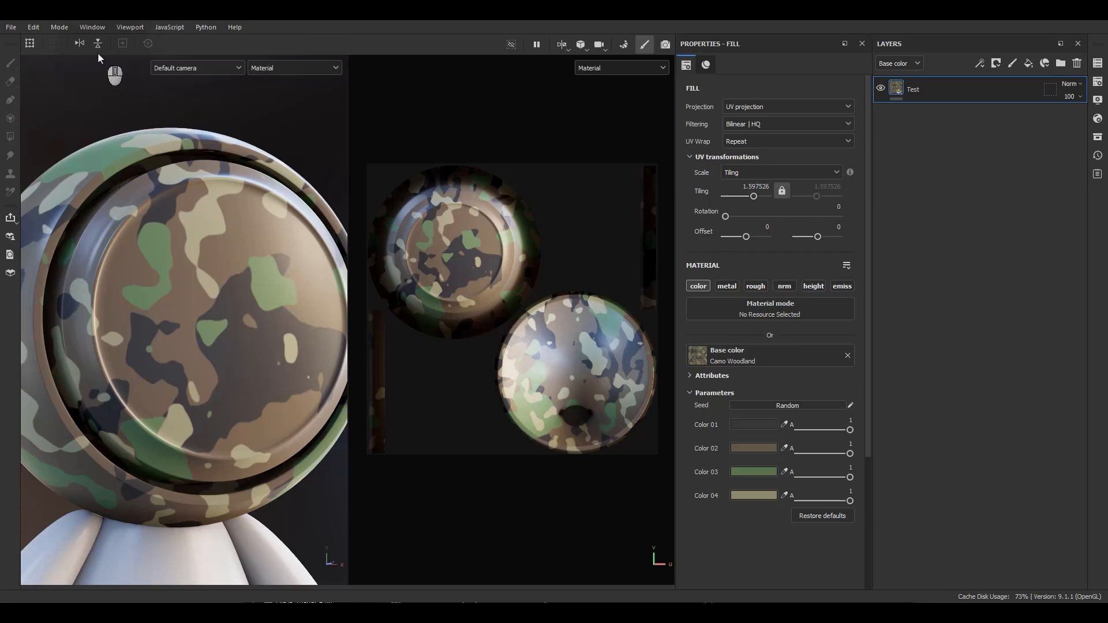
click(30, 44)
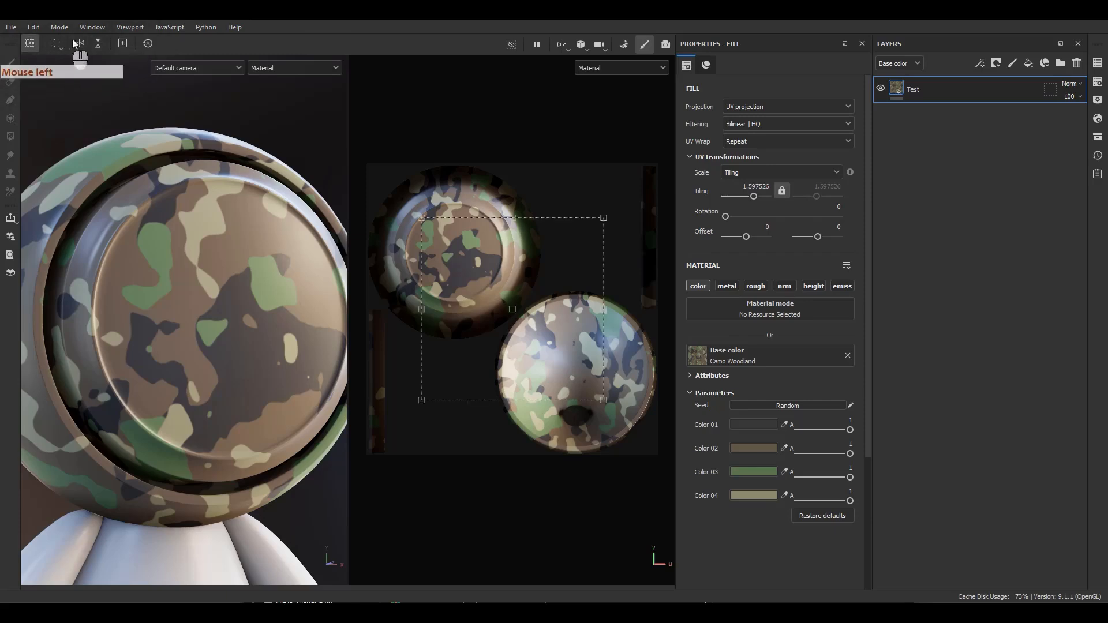
Reset the fill's UV transformation and set its UV Wrap to None.
click(147, 44)
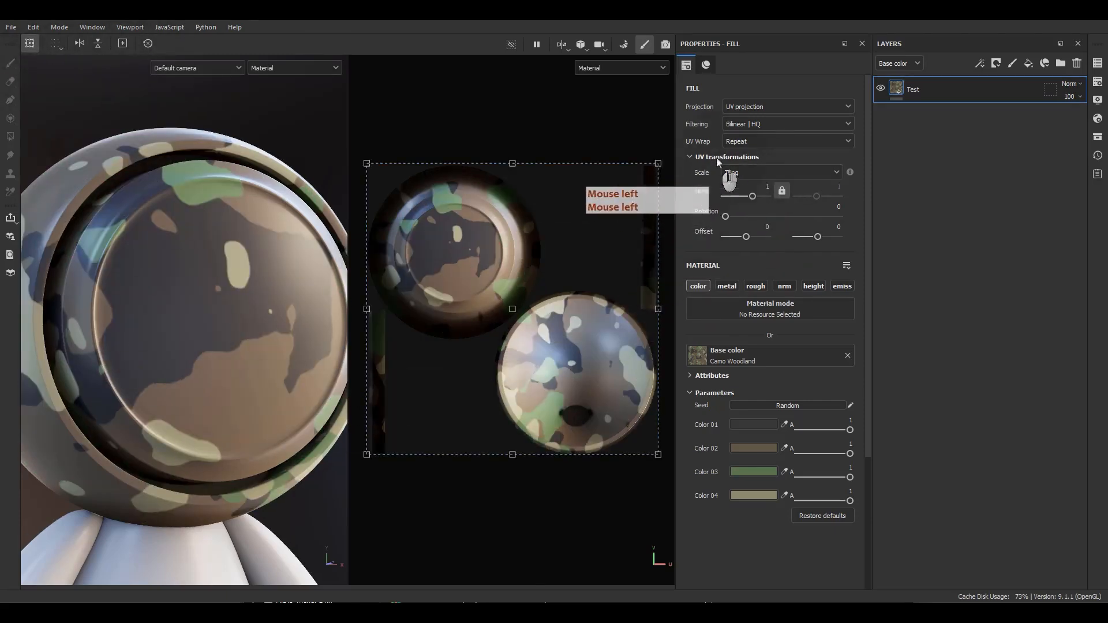
click(742, 142)
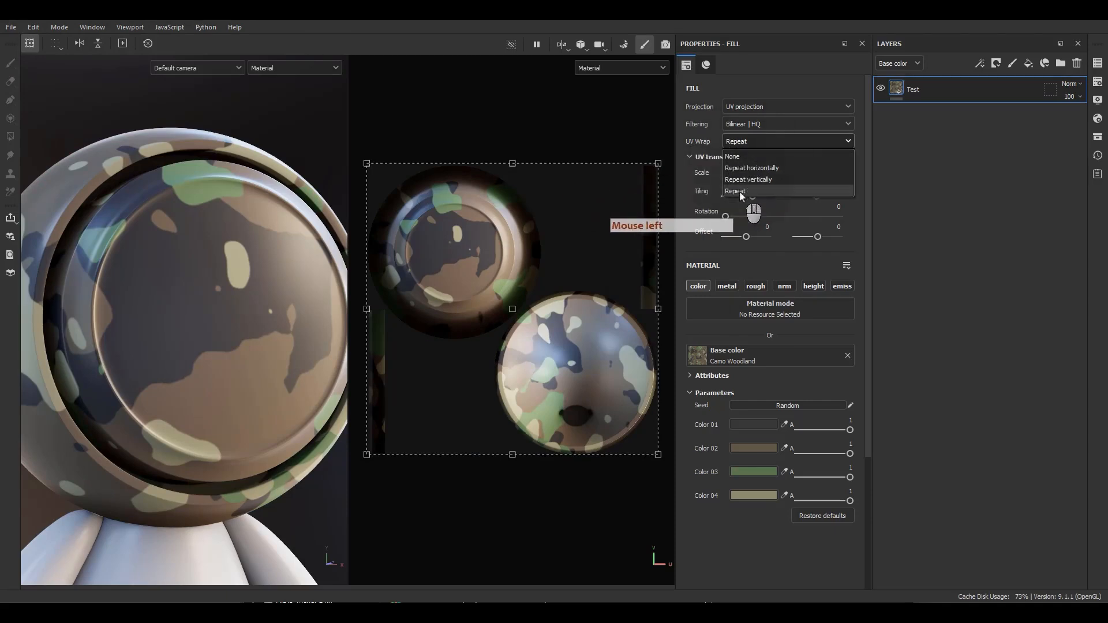
click(733, 157)
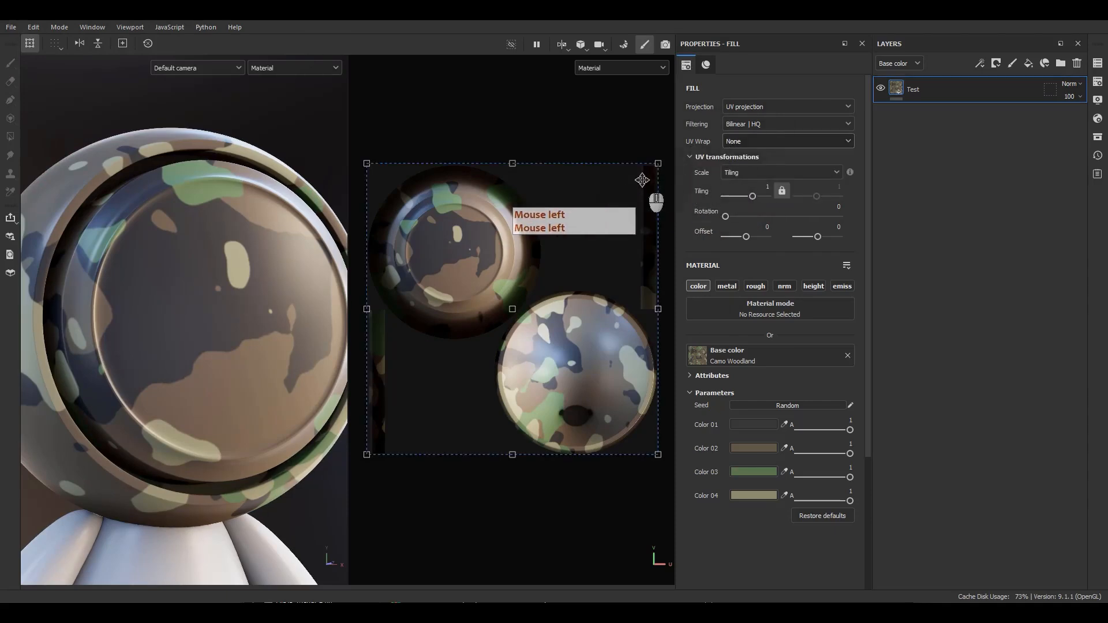
Scale the fill frame proportionally to a tiling of about 4.7 and place it inside the round face island, offset about -0.204 and 0.196.
ctrl+shift+drag(658, 165, 460, 237)
scroll(461, 237, up, 3)
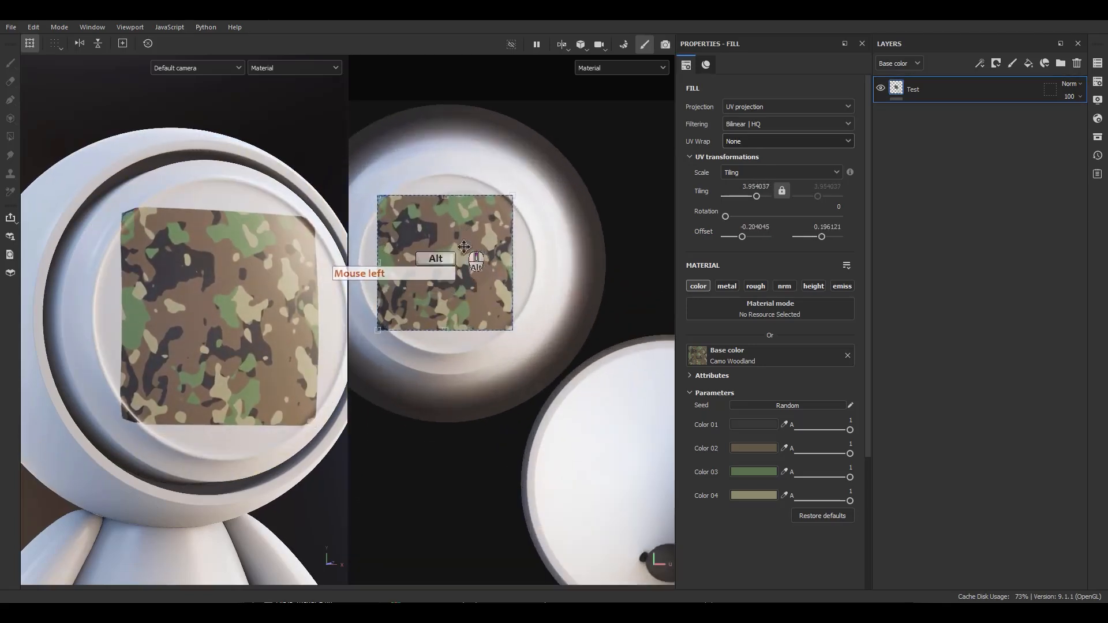
alt+middle_drag(512, 204, 565, 201)
ctrl+shift+drag(566, 196, 554, 208)
alt+drag(526, 262, 538, 258)
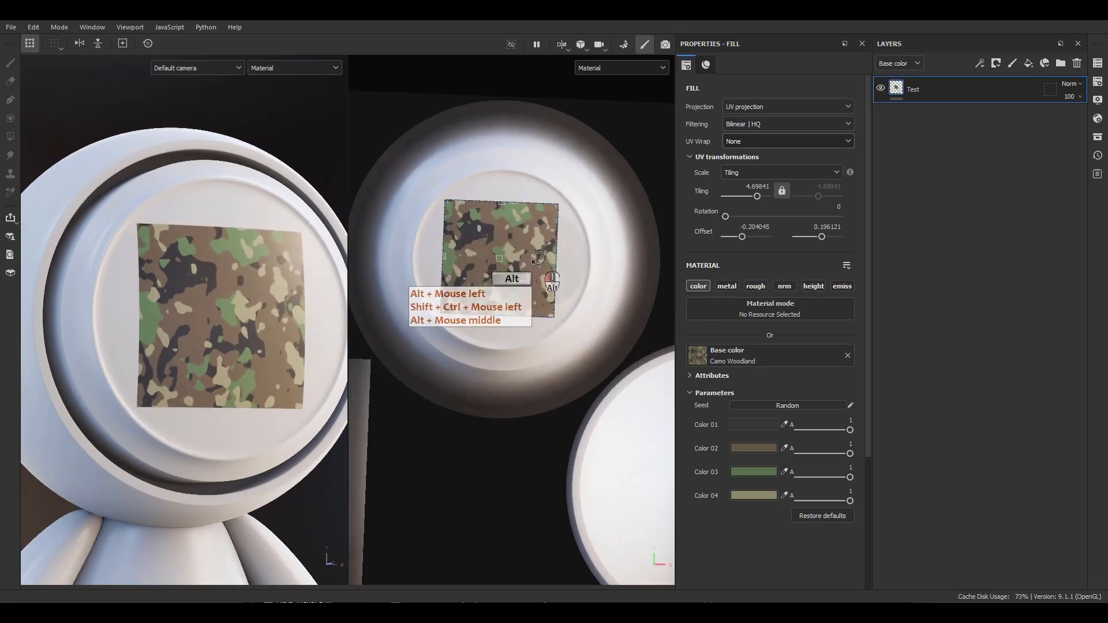
key(f)
scroll(415, 244, up, 3)
alt+middle_drag(600, 356, 608, 347)
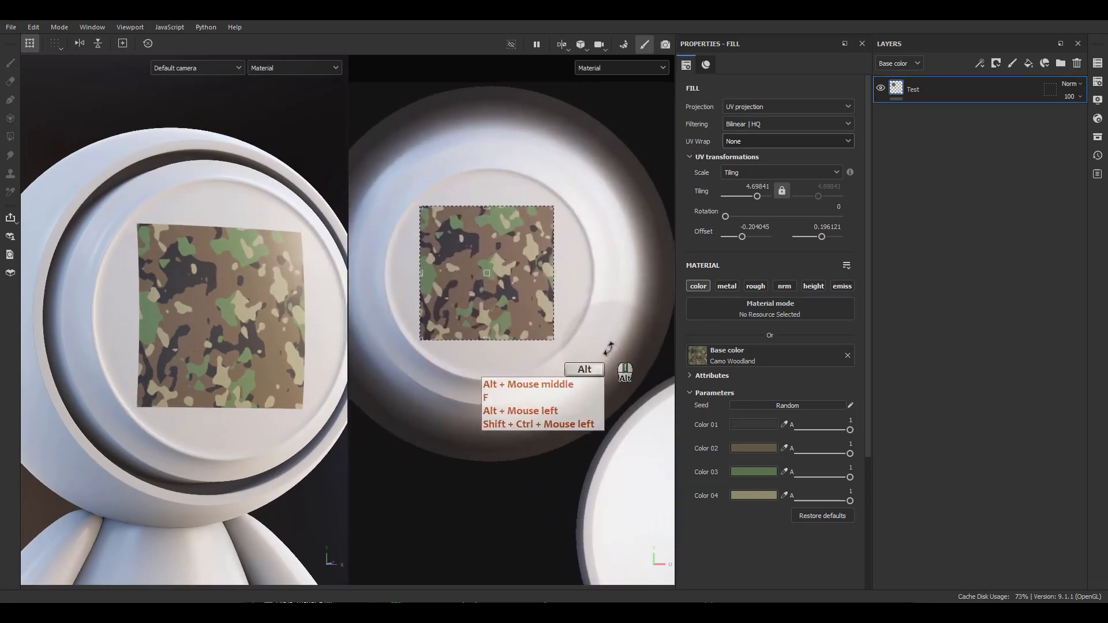
alt+right_drag(608, 347, 580, 226)
alt+middle_drag(580, 225, 546, 171)
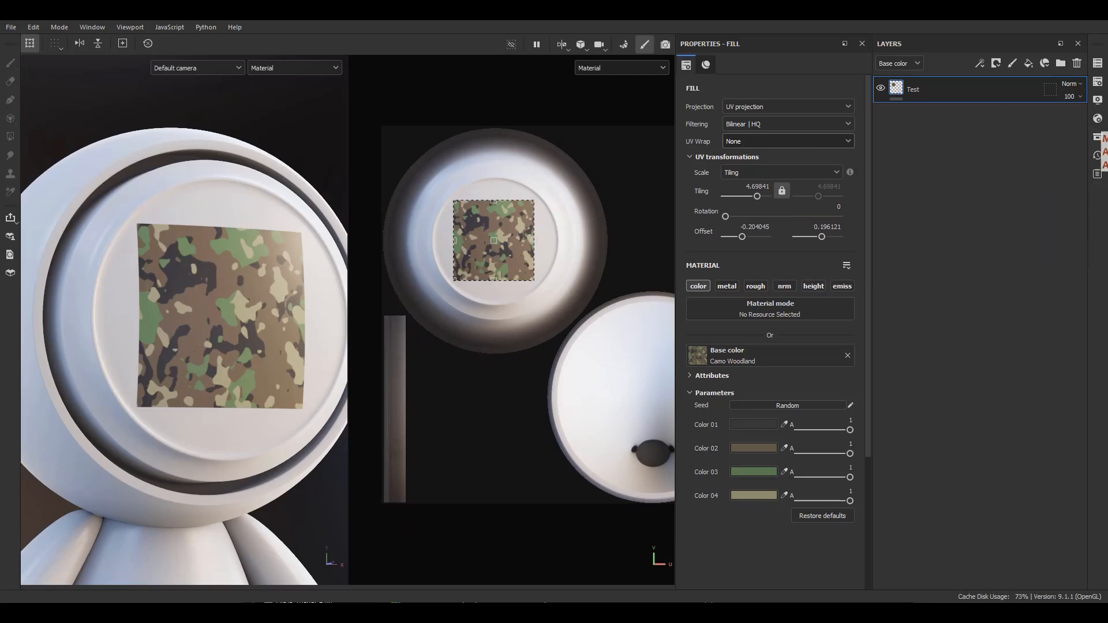
drag(675, 141, 681, 145)
drag(681, 144, 674, 150)
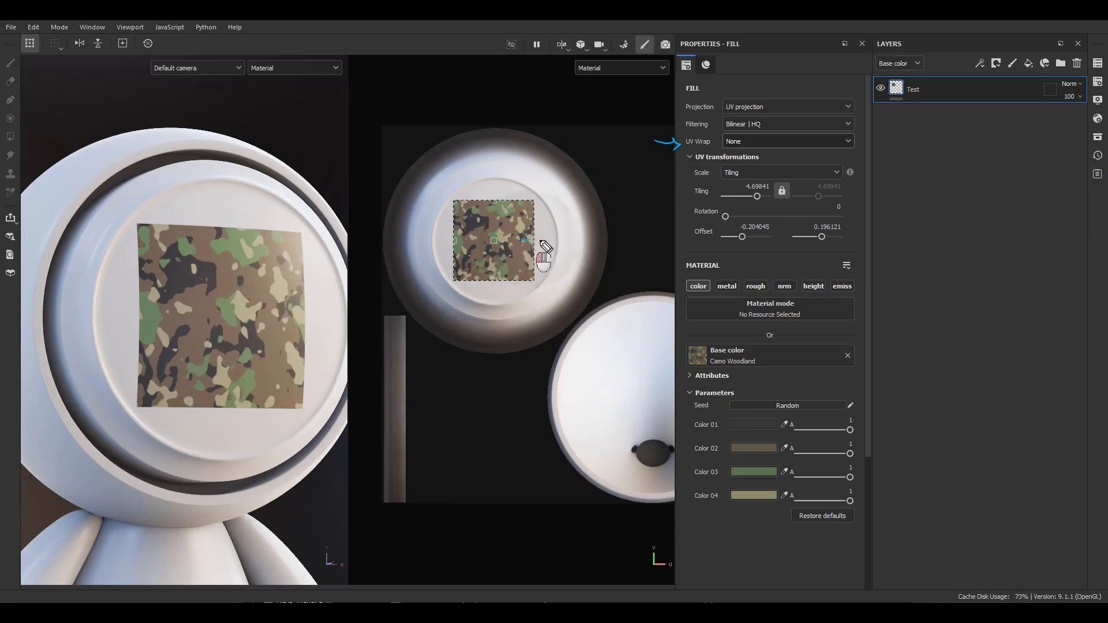
drag(543, 245, 607, 254)
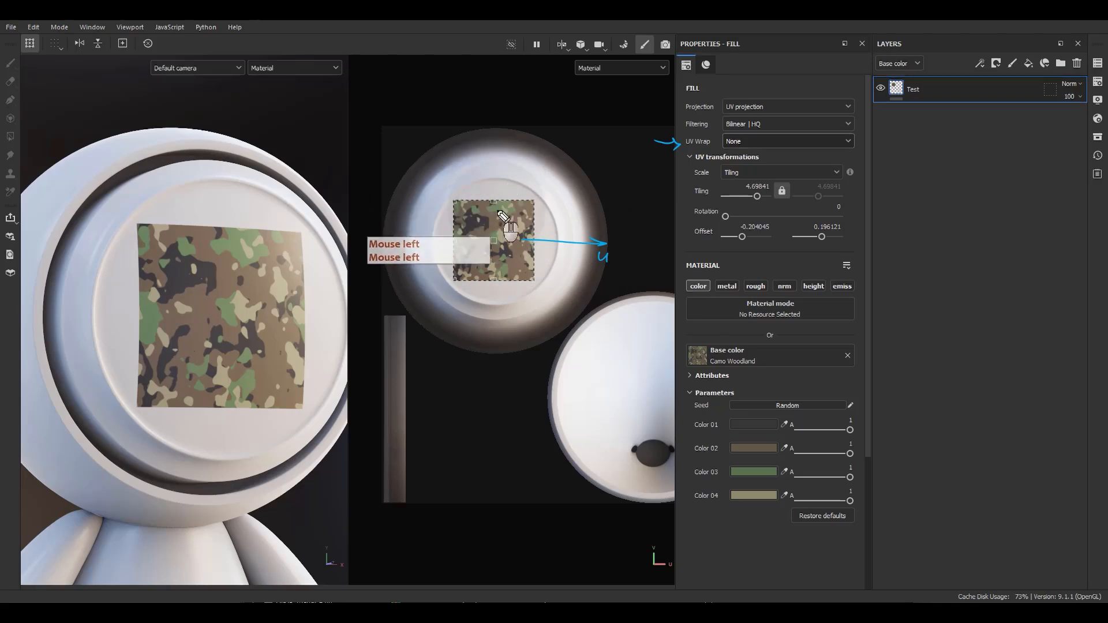
mouse_move(498, 226)
mouse_down()
mouse_move(501, 146)
mouse_move(519, 137)
mouse_up()
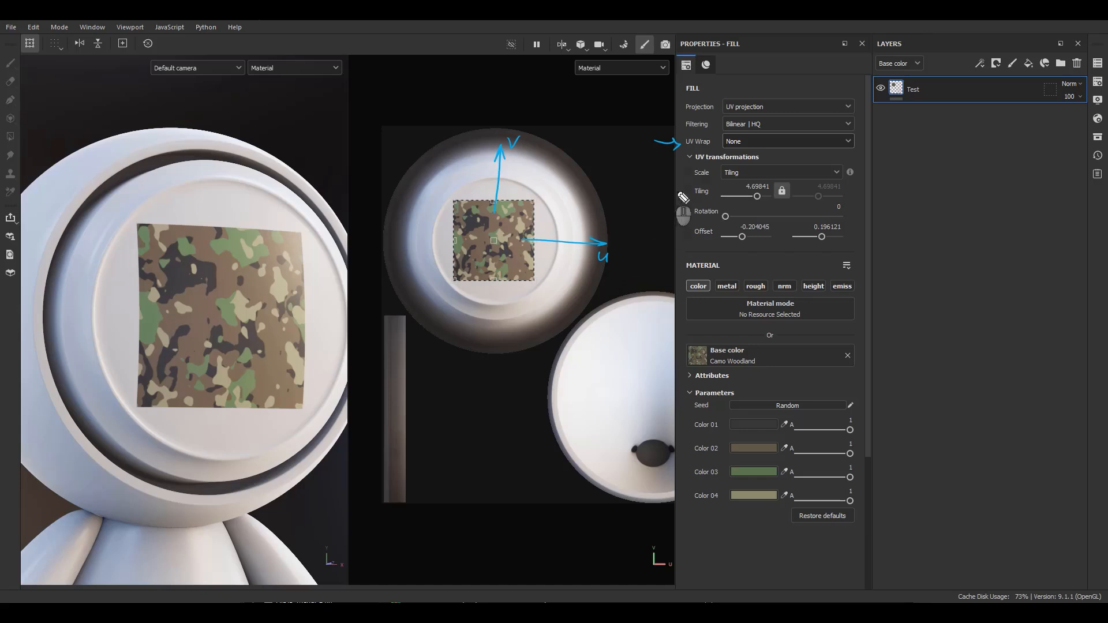
drag(687, 149, 721, 149)
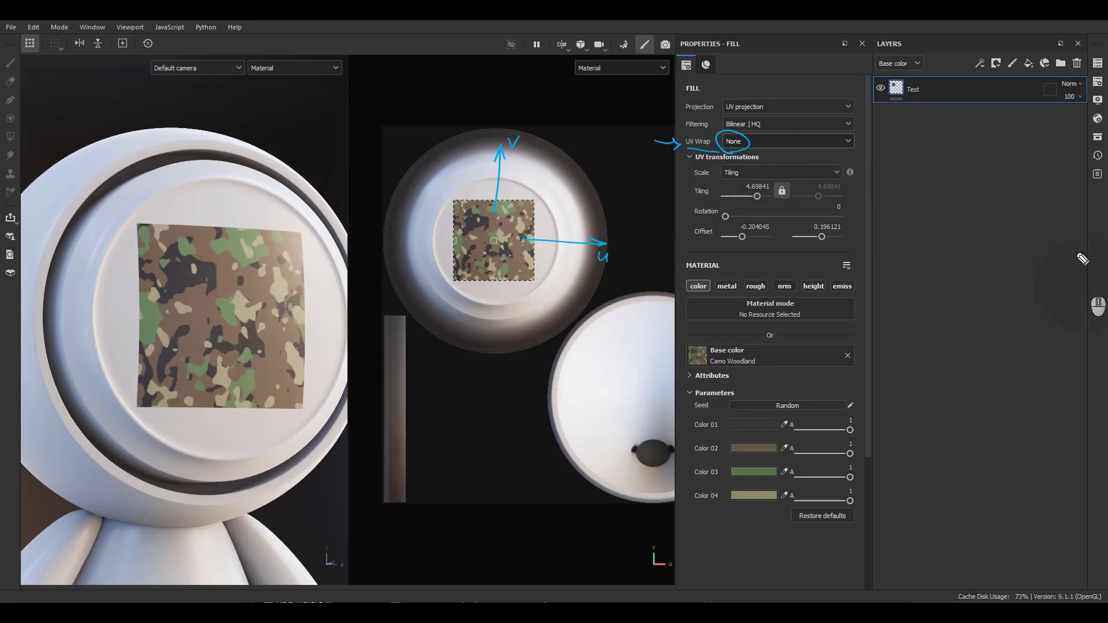
Set the fill's UV Wrap to Repeat horizontally, then try shifting the fill frame upward and undo the move.
click(847, 141)
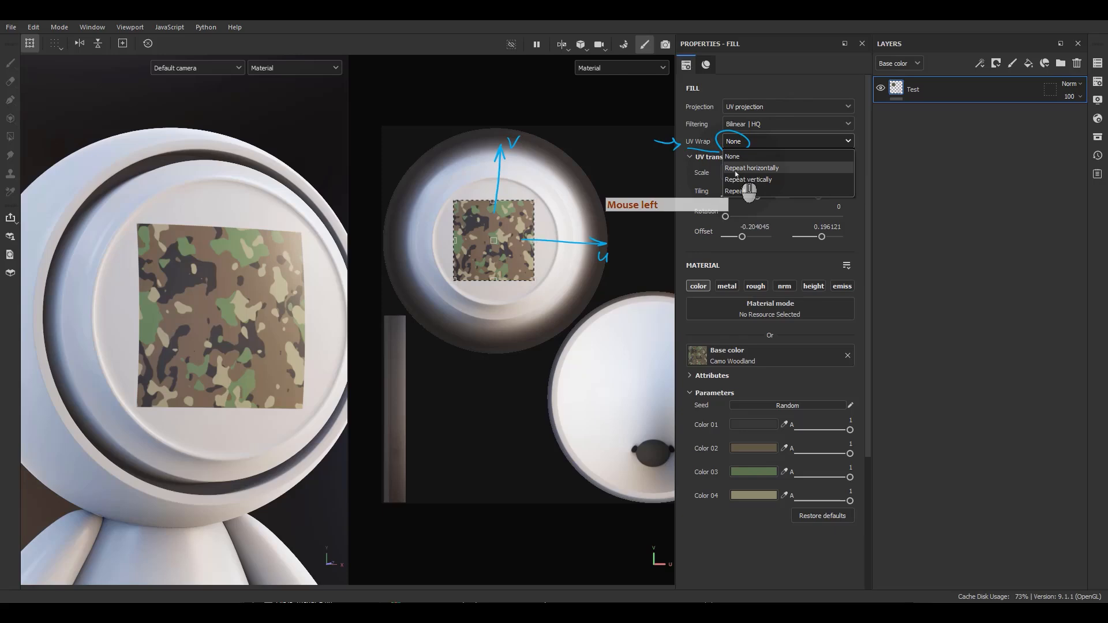
click(736, 173)
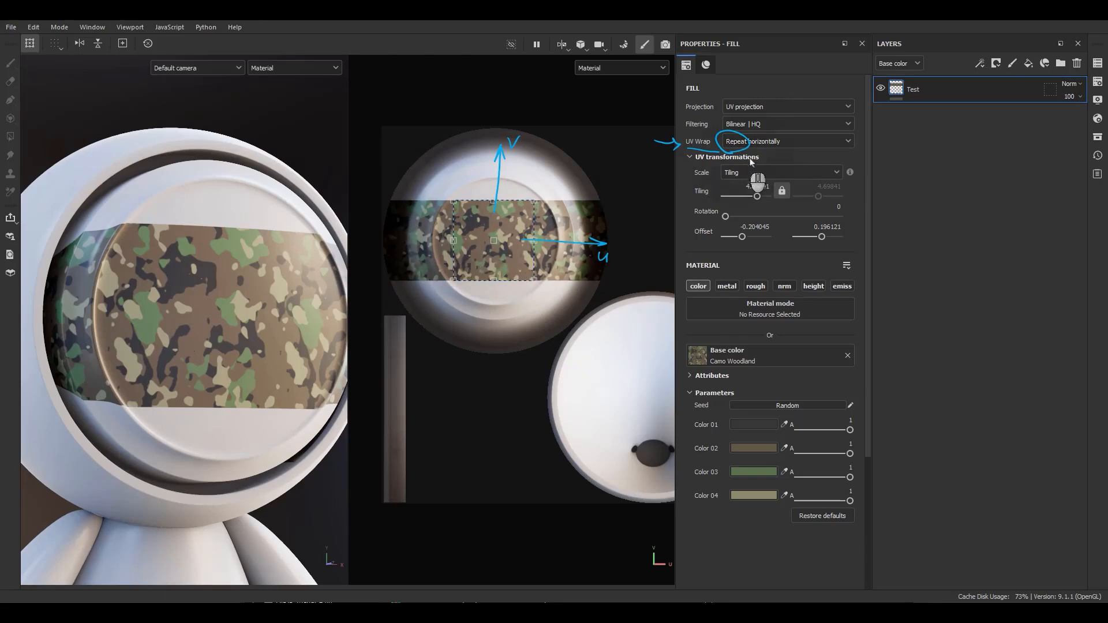
drag(505, 267, 505, 237)
key(ctrl+z)
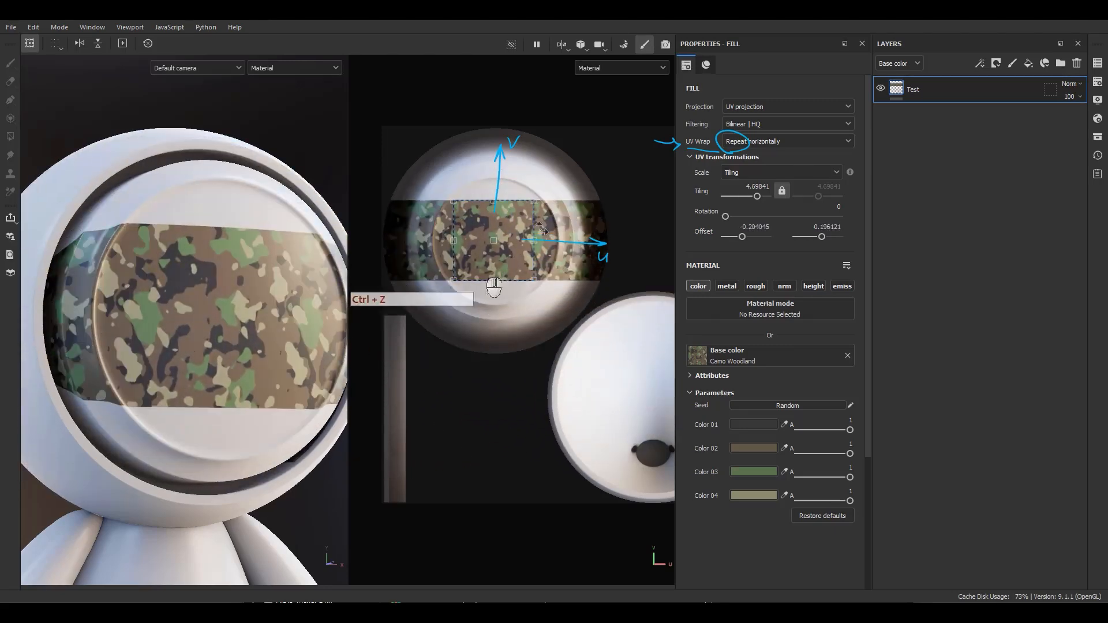
Set the fill's UV Wrap to Repeat vertically, then try moving the fill frame sideways and undo the move.
click(789, 142)
click(762, 182)
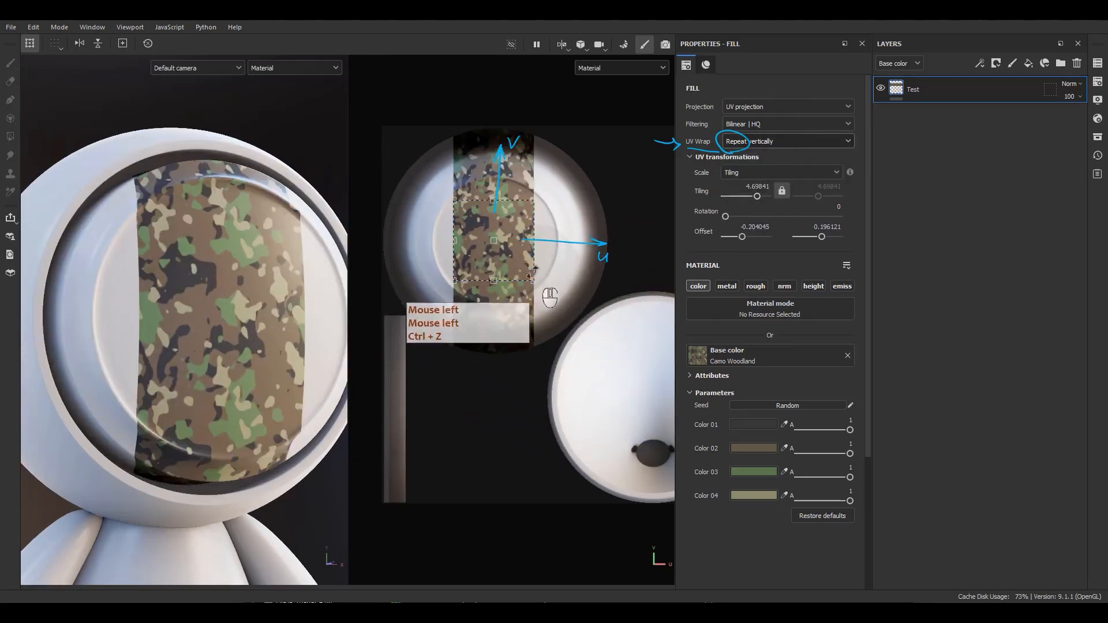
drag(510, 269, 599, 310)
key(ctrl+z)
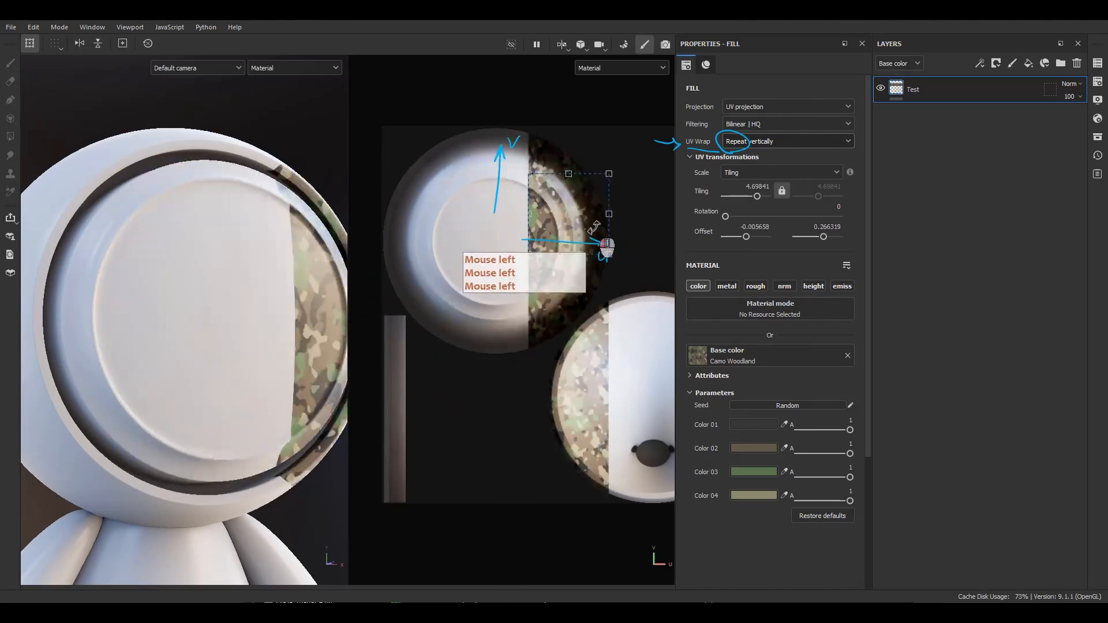
Set the fill's UV Wrap to Repeat in both directions, then try moving the fill frame and undo the move.
click(770, 142)
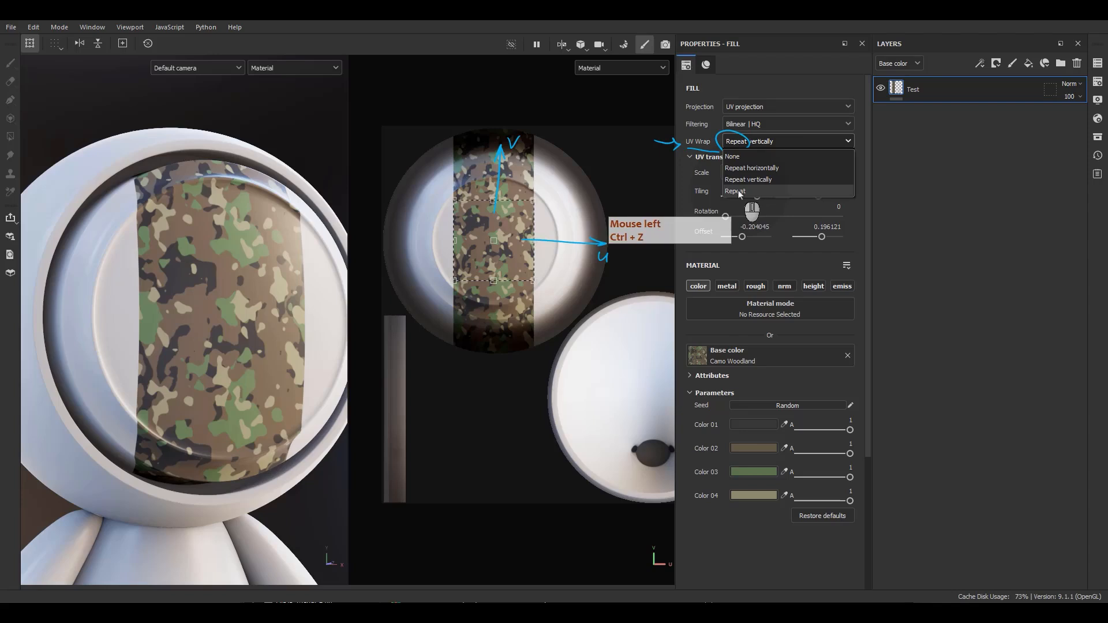
click(739, 191)
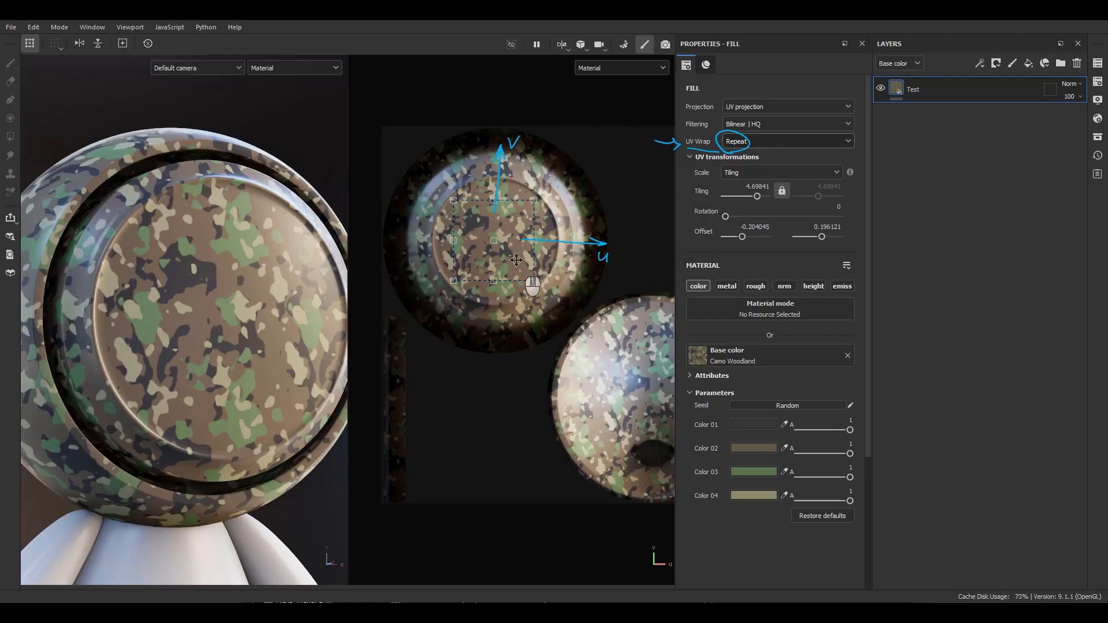
drag(516, 260, 540, 210)
key(ctrl+z)
key(ctrl+z)
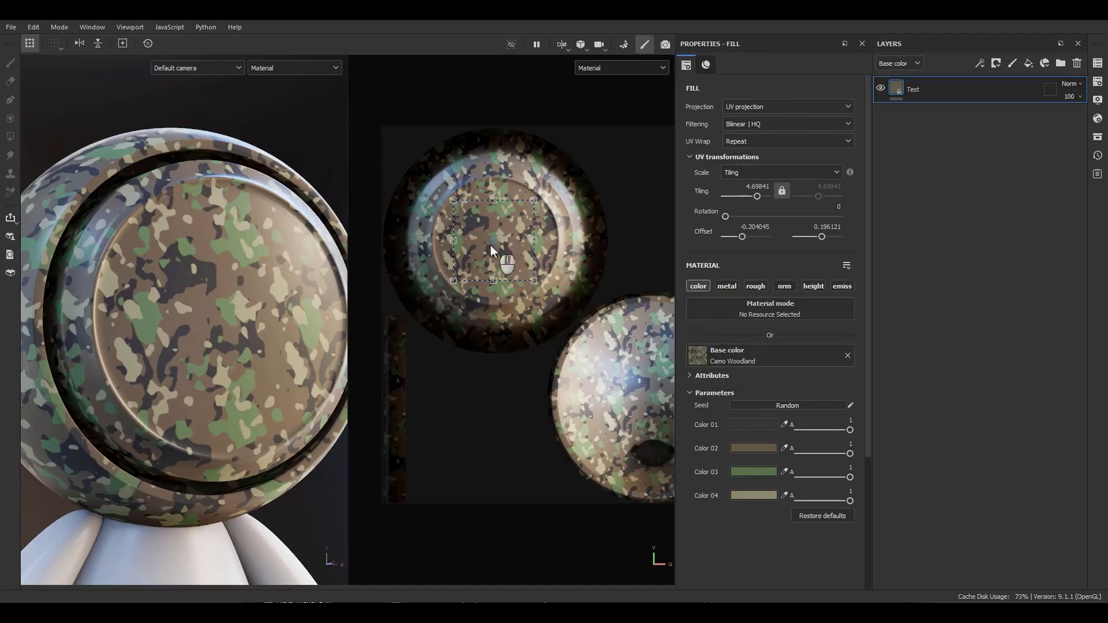
Bring the whole character into view and change the fill's projection to Tri-planar projection.
scroll(214, 286, down, 4)
alt+drag(200, 276, 192, 340)
alt+right_drag(192, 340, 230, 346)
alt+middle_drag(230, 346, 287, 318)
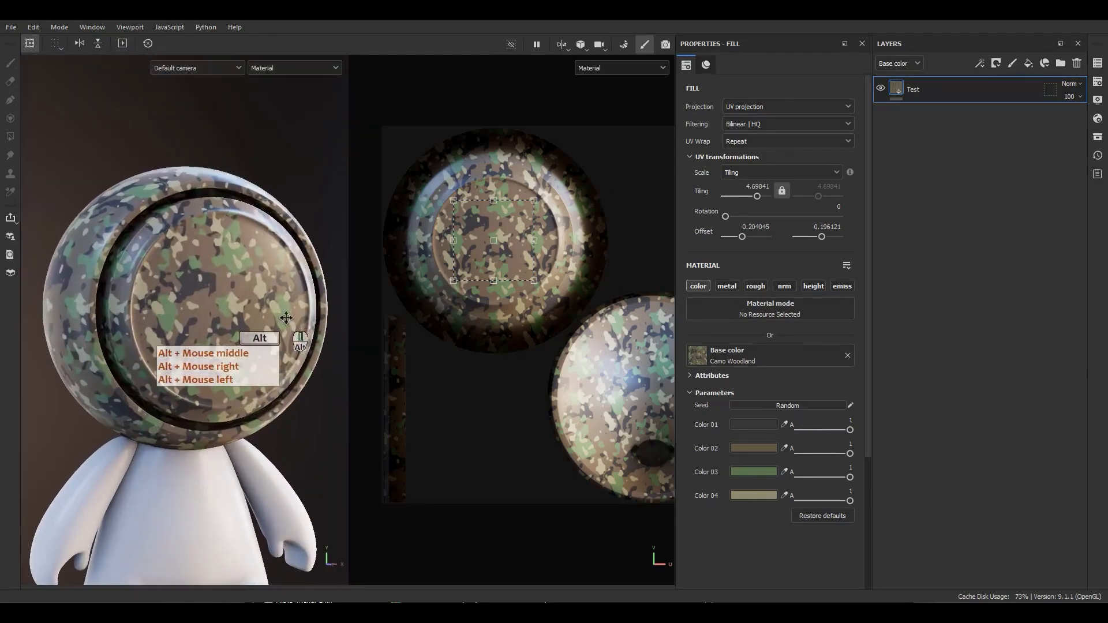
click(770, 109)
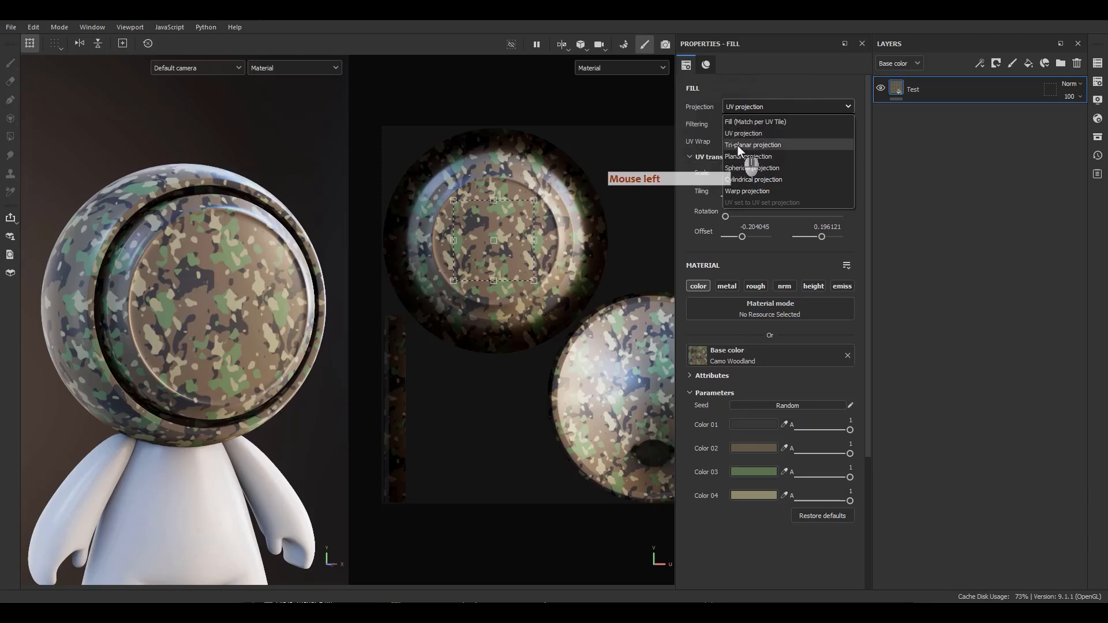
click(738, 146)
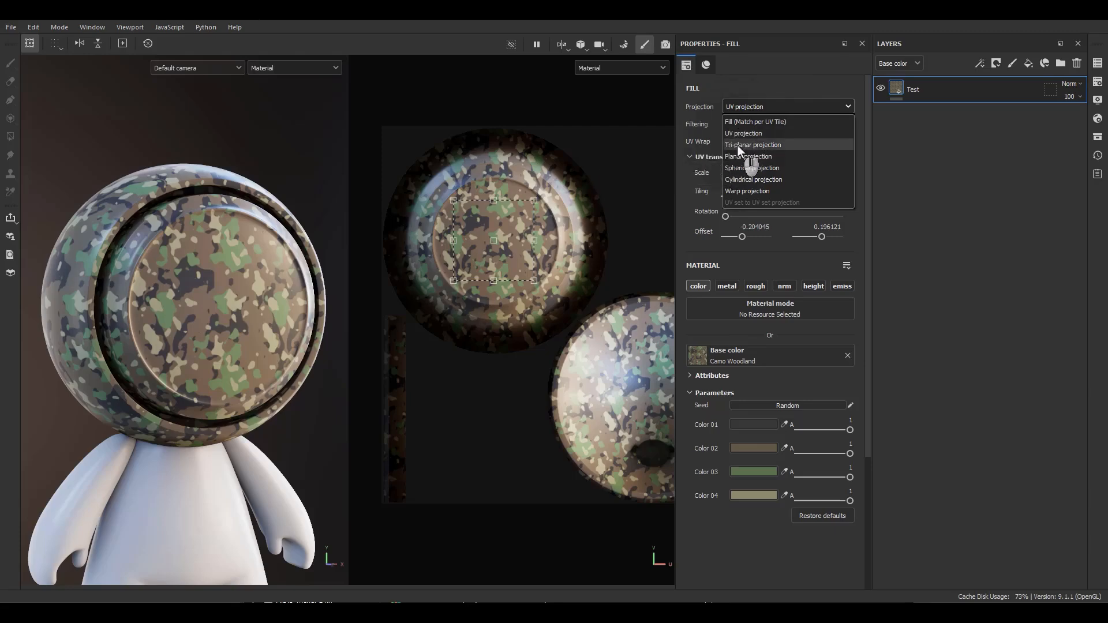
alt+drag(219, 277, 250, 316)
alt+middle_drag(250, 315, 254, 310)
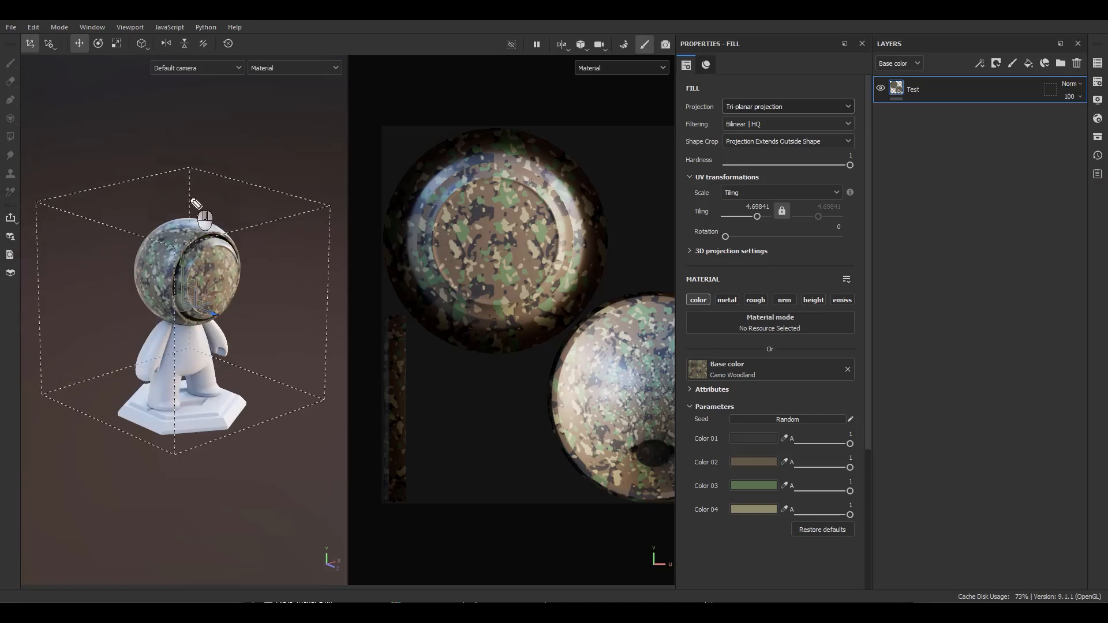
drag(193, 212, 201, 212)
drag(271, 269, 271, 286)
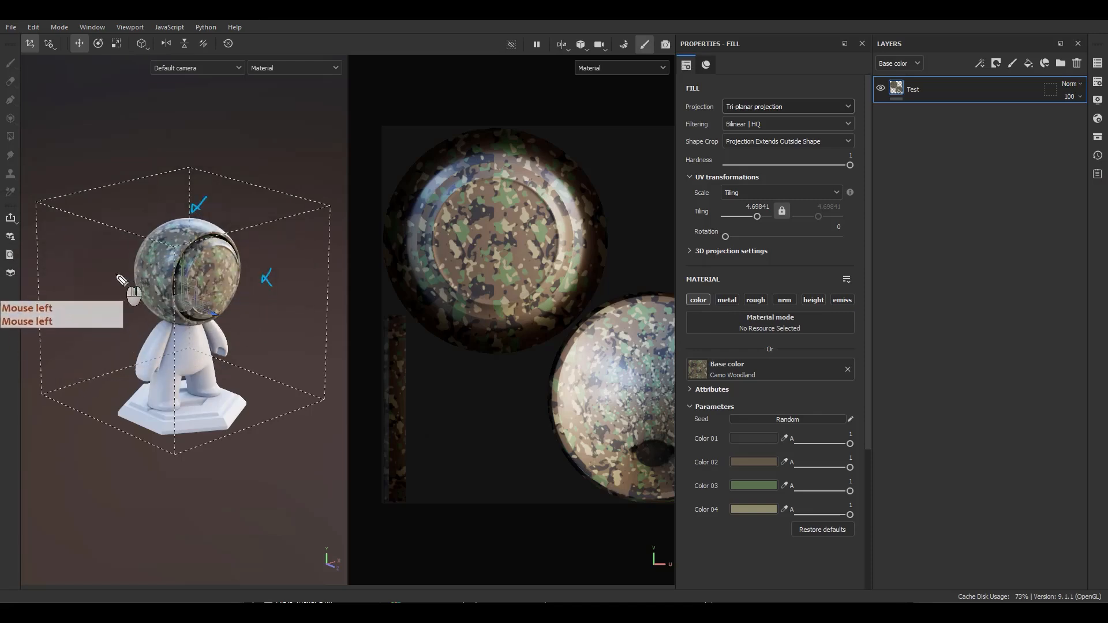
drag(118, 275, 119, 286)
drag(116, 346, 116, 356)
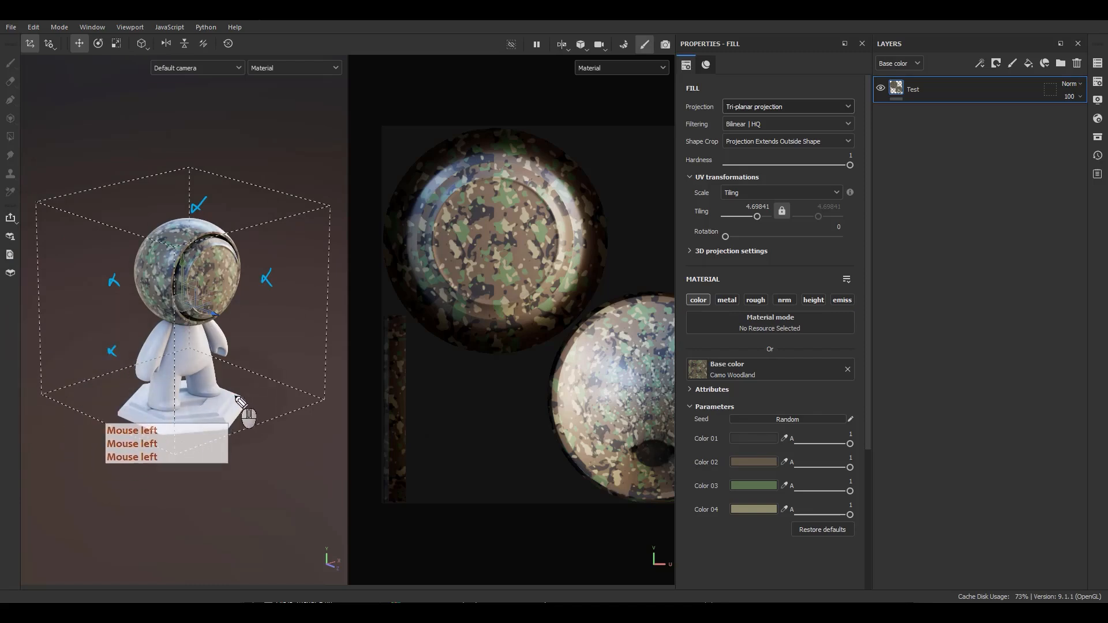
drag(235, 397, 234, 406)
drag(292, 339, 241, 306)
drag(245, 313, 239, 283)
mouse_move(238, 283)
mouse_down()
mouse_move(247, 276)
mouse_move(249, 286)
mouse_up()
mouse_move(117, 282)
mouse_down()
mouse_move(133, 285)
mouse_move(124, 291)
mouse_up()
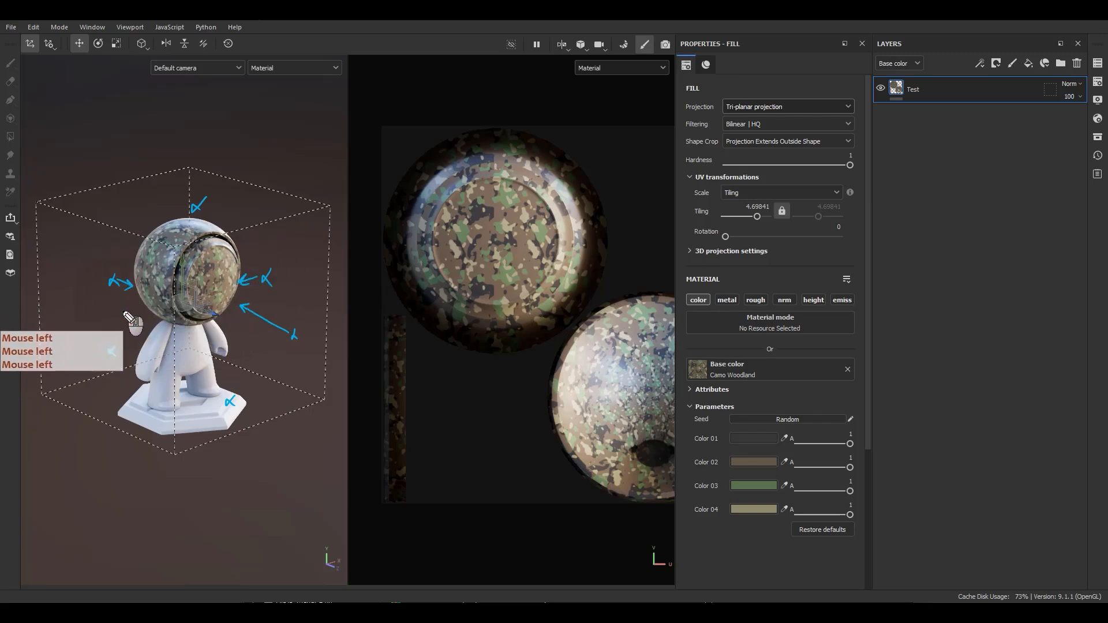
drag(125, 335, 143, 326)
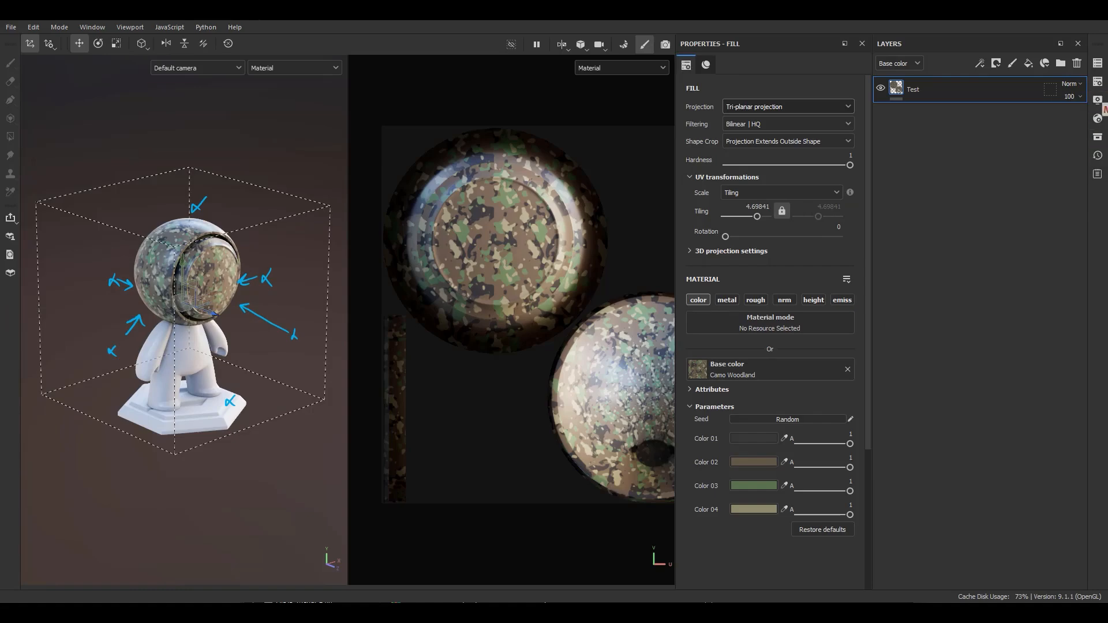
Show only the 3D viewport, frame the seams on the head closely, and set the tri-planar projection's Hardness to 0.5.
scroll(104, 236, up, 8)
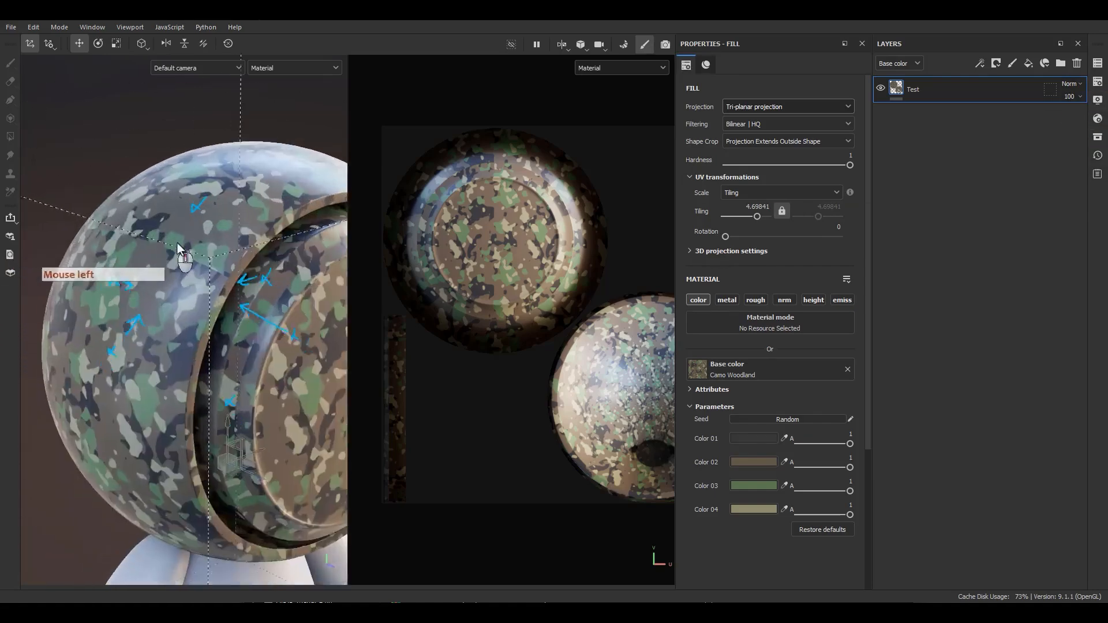
scroll(179, 248, up, 5)
key(F2)
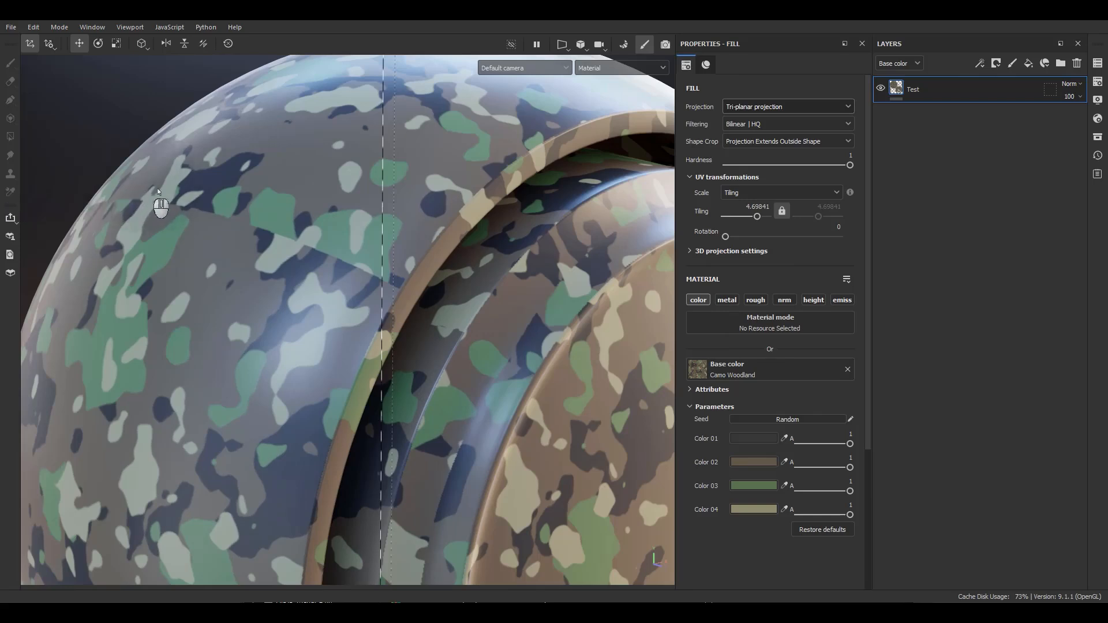
scroll(357, 252, down, 8)
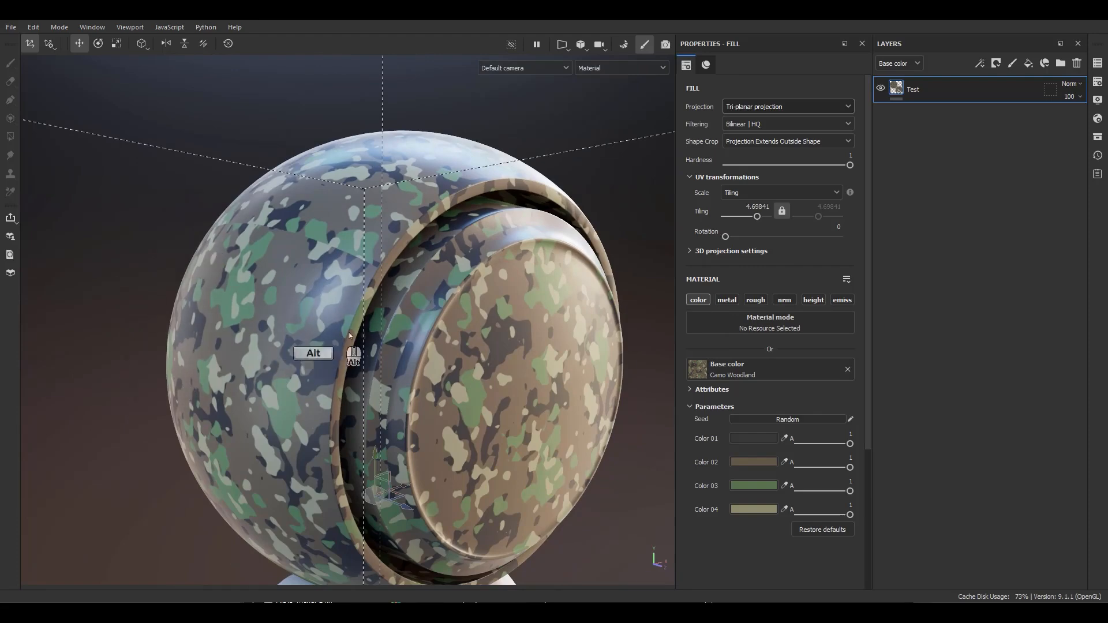
alt+drag(350, 334, 369, 264)
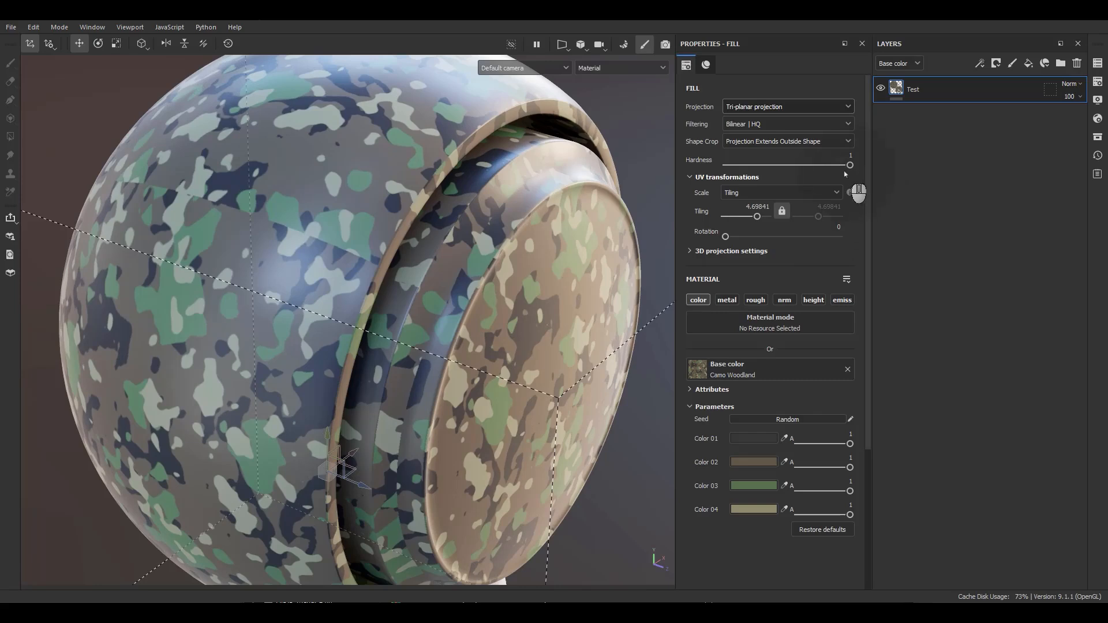
drag(840, 167, 782, 168)
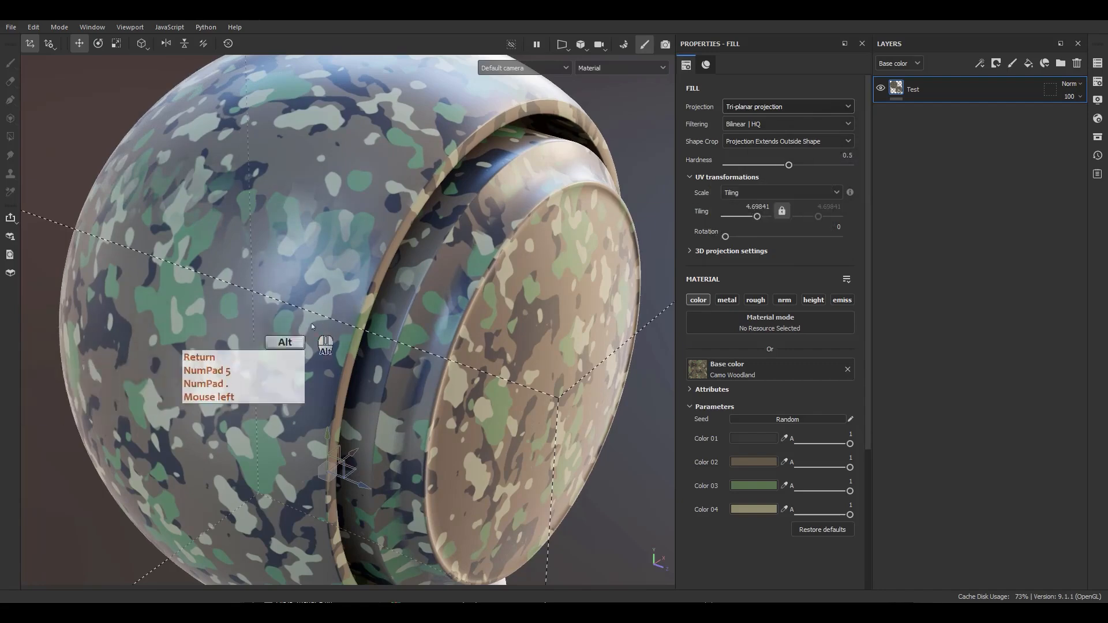
Examine how the tri-planar camo blends around the head from several angles and in a full view of the character.
mouse_move(311, 324)
alt+mouse_down()
mouse_move(214, 320)
mouse_move(201, 272)
mouse_move(403, 300)
mouse_move(300, 312)
alt+mouse_up()
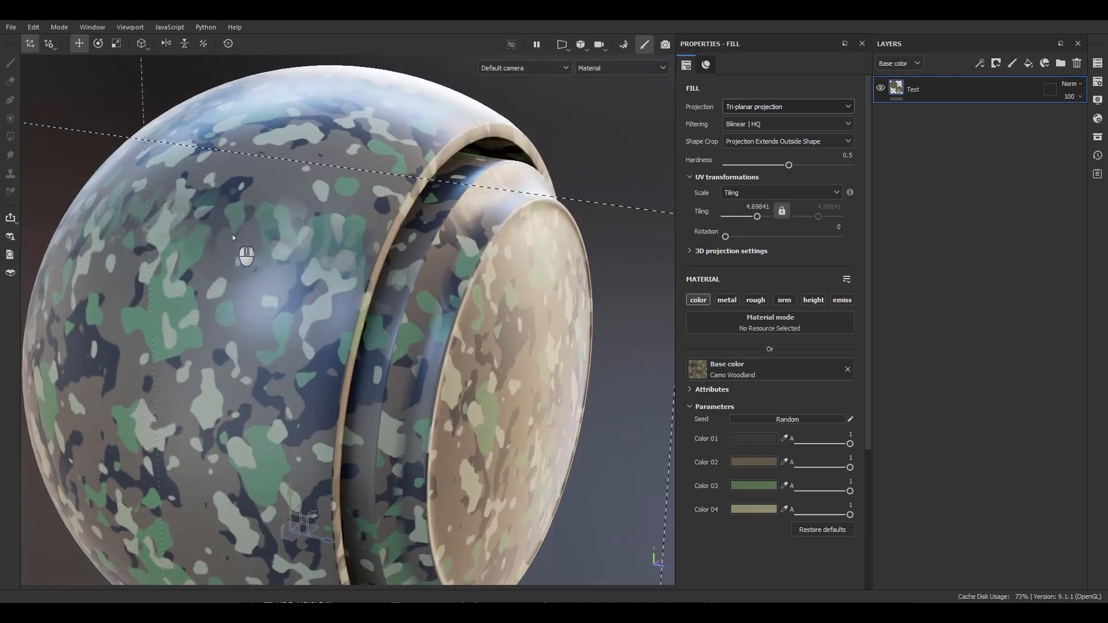
alt+drag(233, 238, 288, 263)
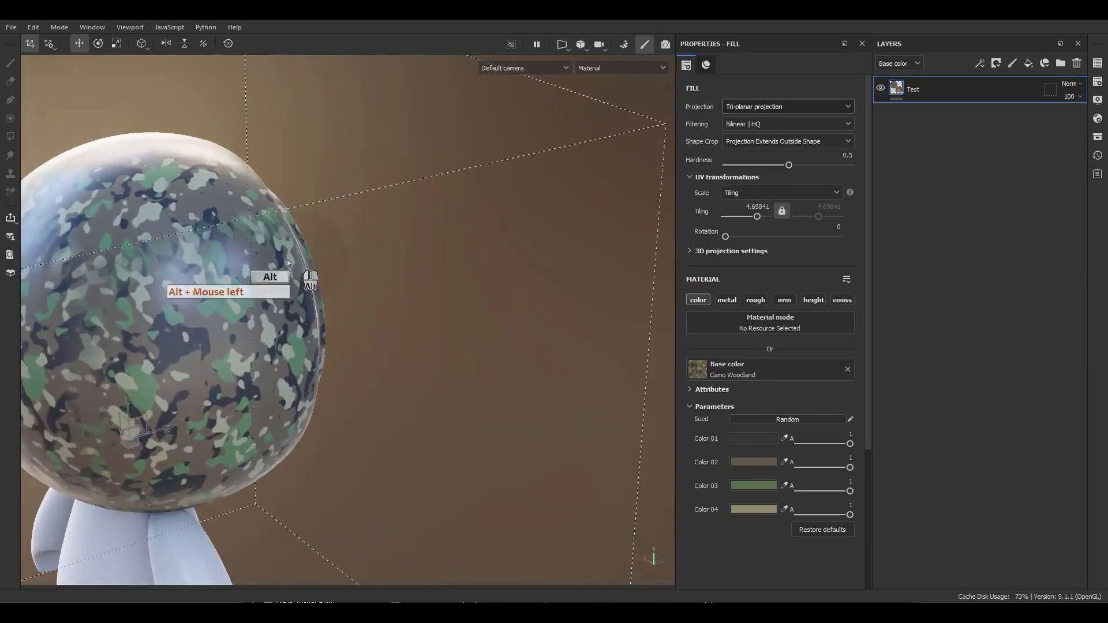
alt+middle_drag(287, 263, 409, 303)
alt+drag(408, 302, 177, 251)
scroll(437, 301, down, 4)
alt+middle_drag(433, 387, 283, 242)
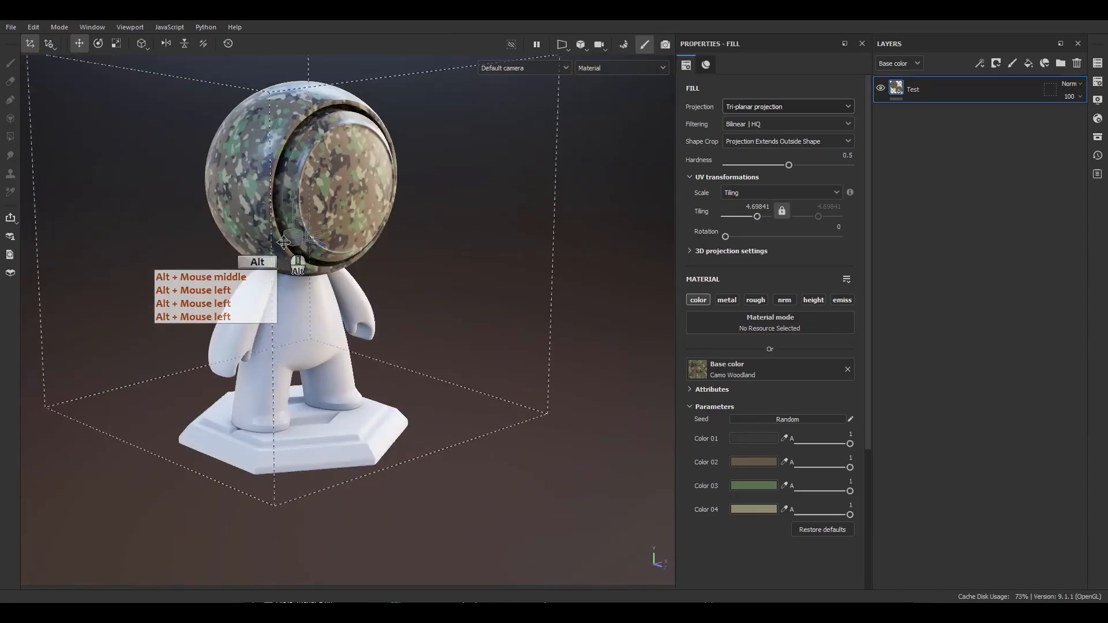
alt+drag(283, 242, 315, 261)
alt+middle_drag(315, 260, 371, 310)
alt+right_drag(370, 310, 364, 269)
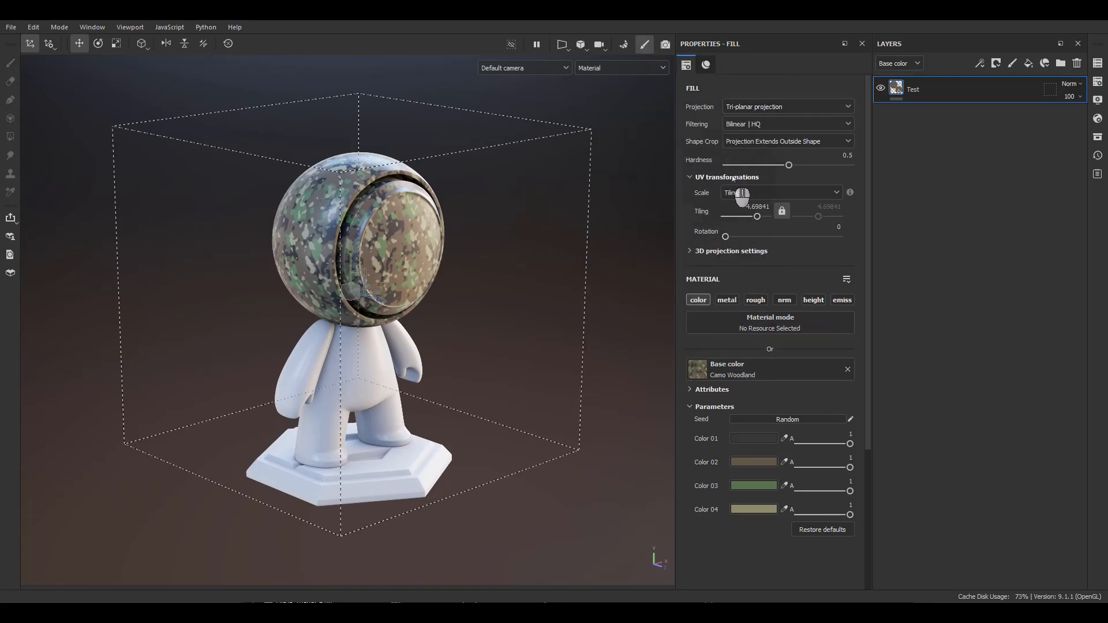
Try a denser tiling of about 10.72 and a different rotation on the fill, undoing each change.
drag(757, 217, 758, 218)
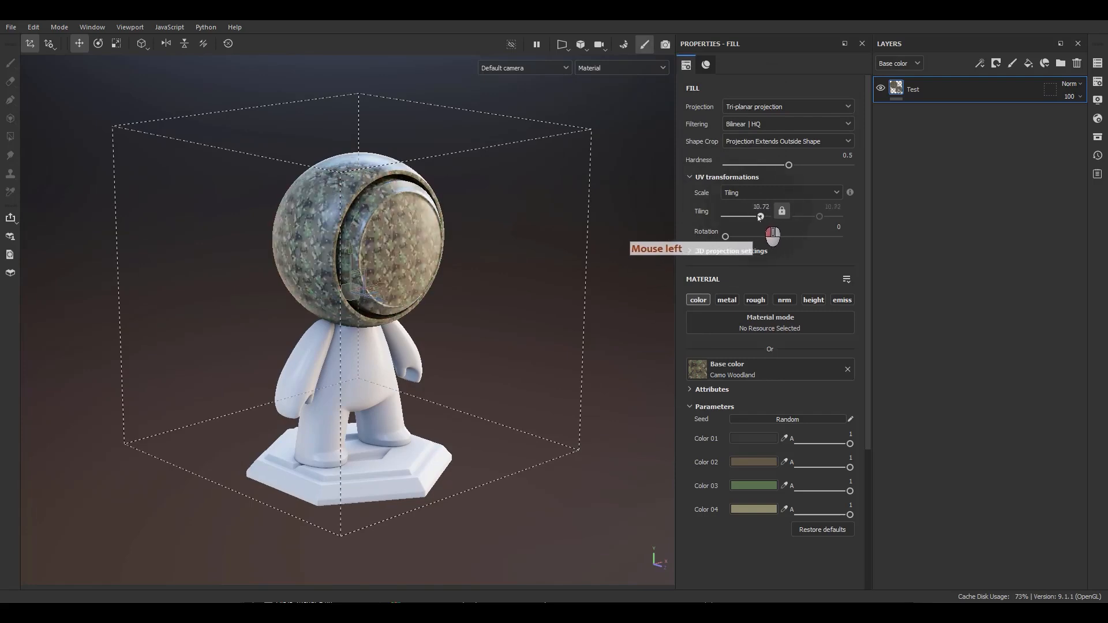
key(ctrl+z)
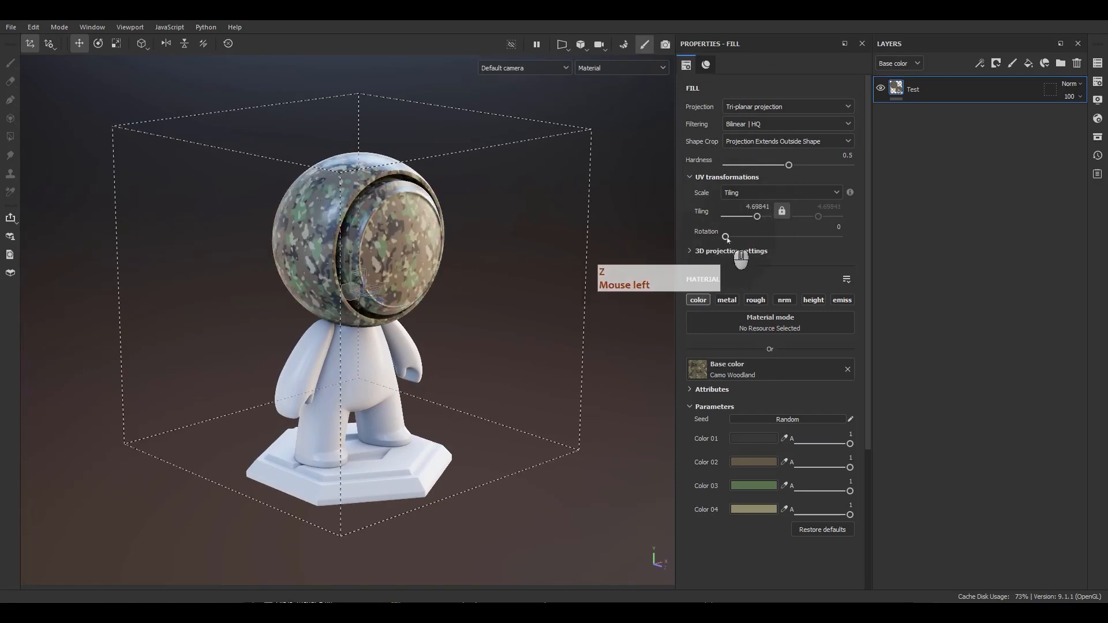
mouse_move(727, 238)
mouse_down()
mouse_move(747, 231)
mouse_move(718, 236)
mouse_up()
key(ctrl+z)
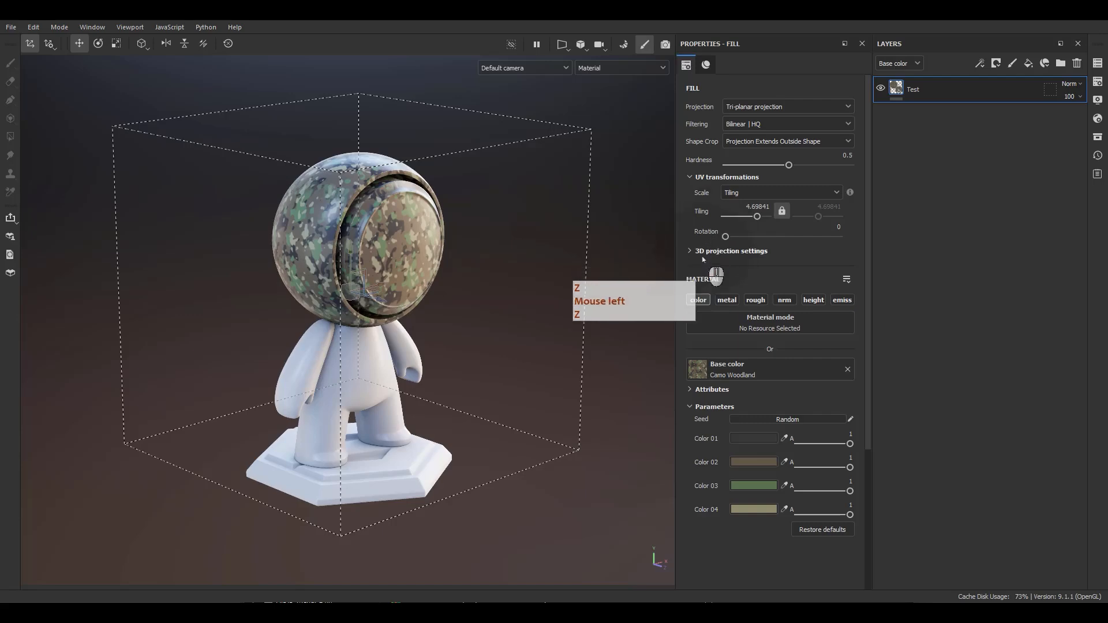
Set the fill's Tiling to 2 and expand the 3D projection settings.
text(23)
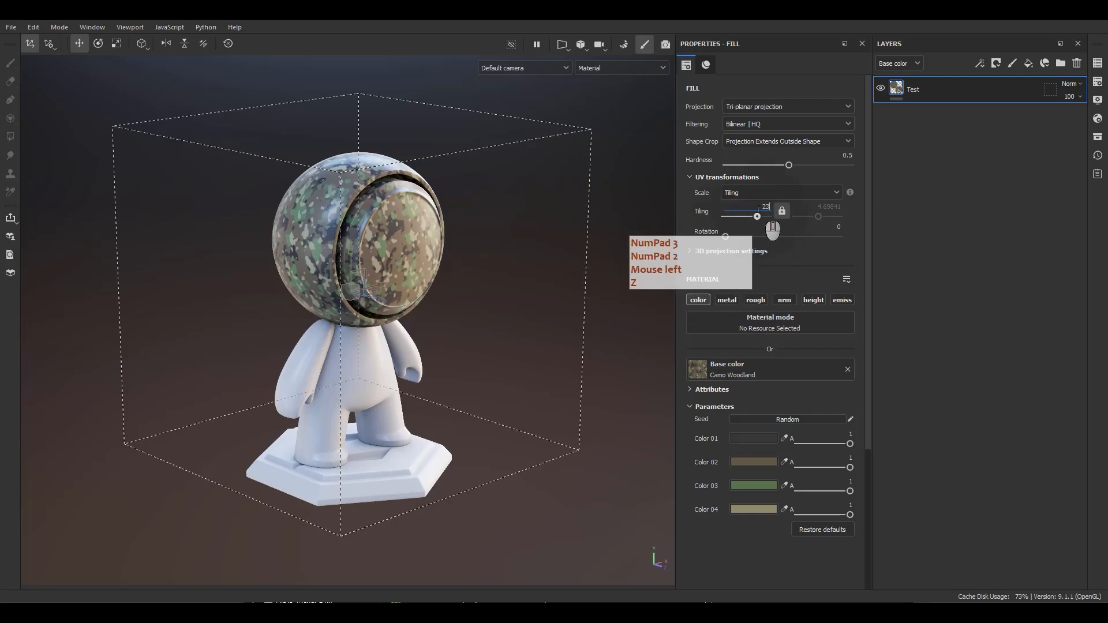
key(Return)
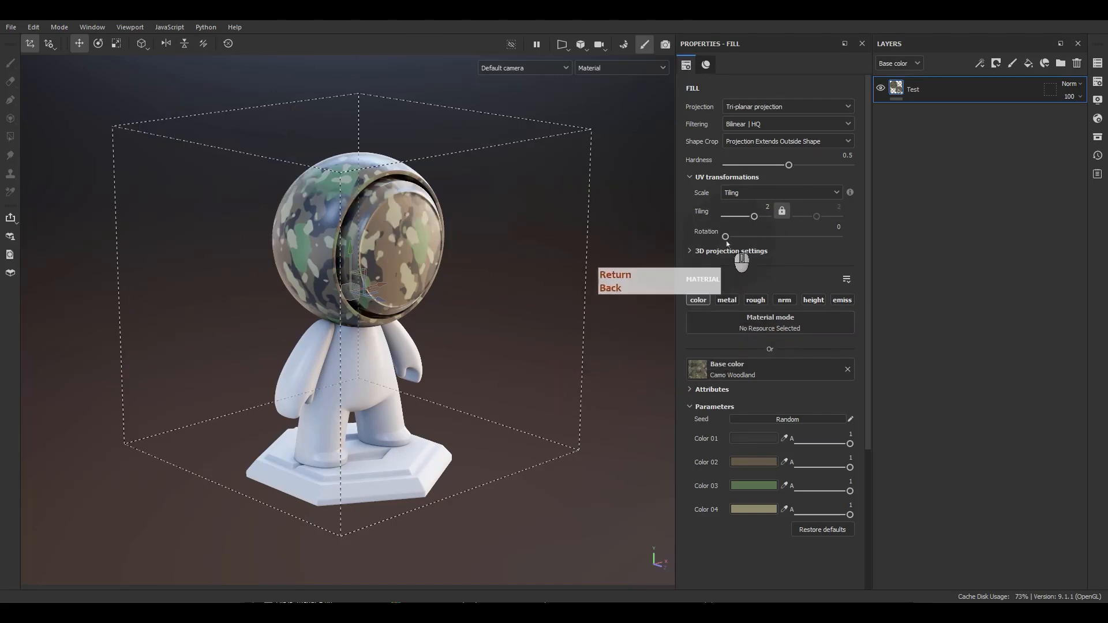
click(694, 252)
click(733, 252)
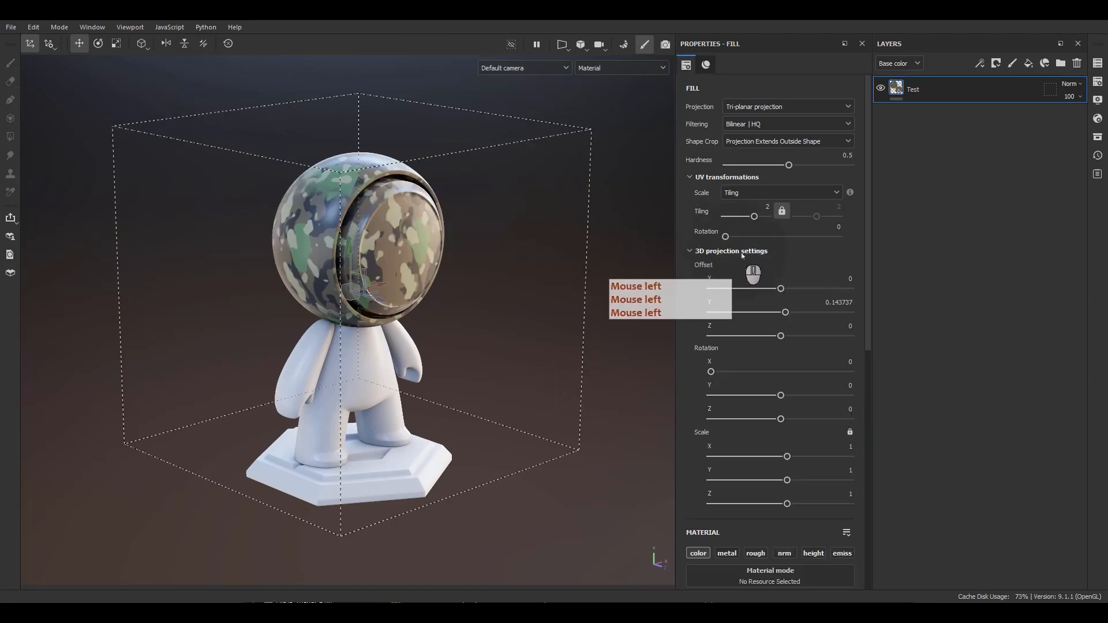
Try adjusting the projection's X offset and Y rotation in the 3D projection settings, undoing the changes.
mouse_move(781, 288)
mouse_down()
mouse_move(807, 291)
mouse_move(772, 297)
mouse_move(779, 306)
mouse_up()
key(ctrl+z)
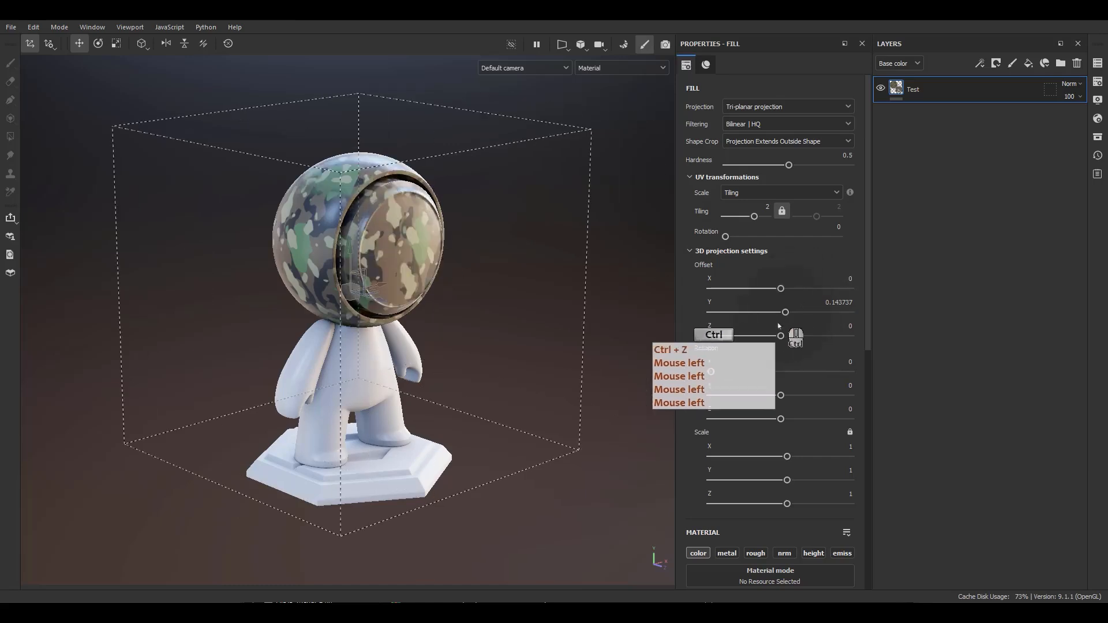
drag(780, 397, 773, 425)
key(ctrl+z)
scroll(793, 447, down, 1)
key(ctrl+z)
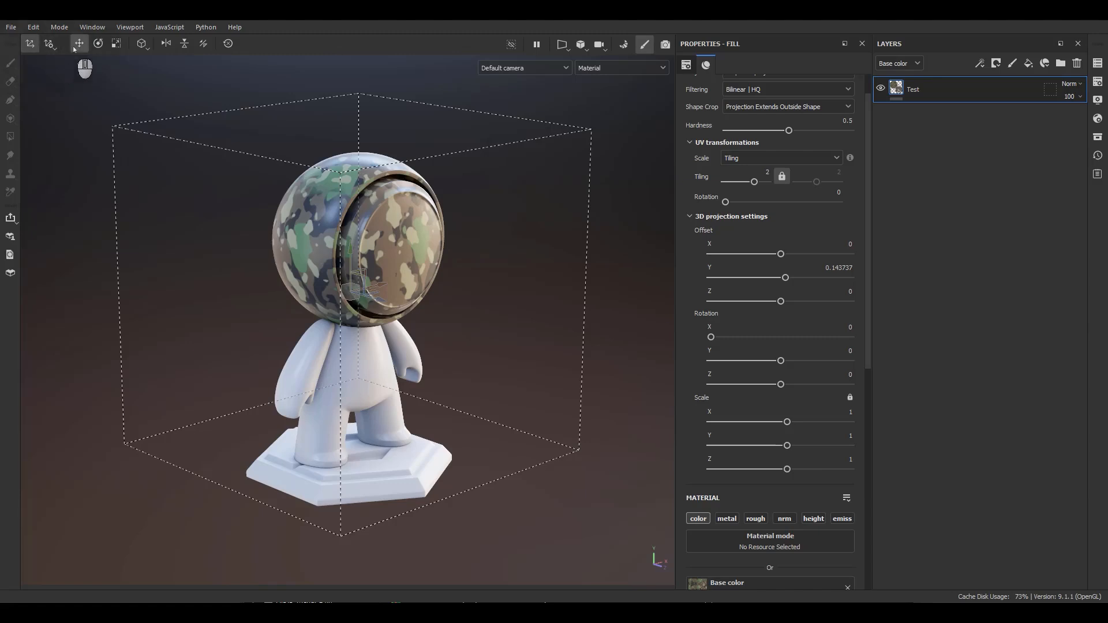
Reset the projection's transformations, then try moving it vertically and sideways with the viewport manipulator, undoing each move.
click(229, 43)
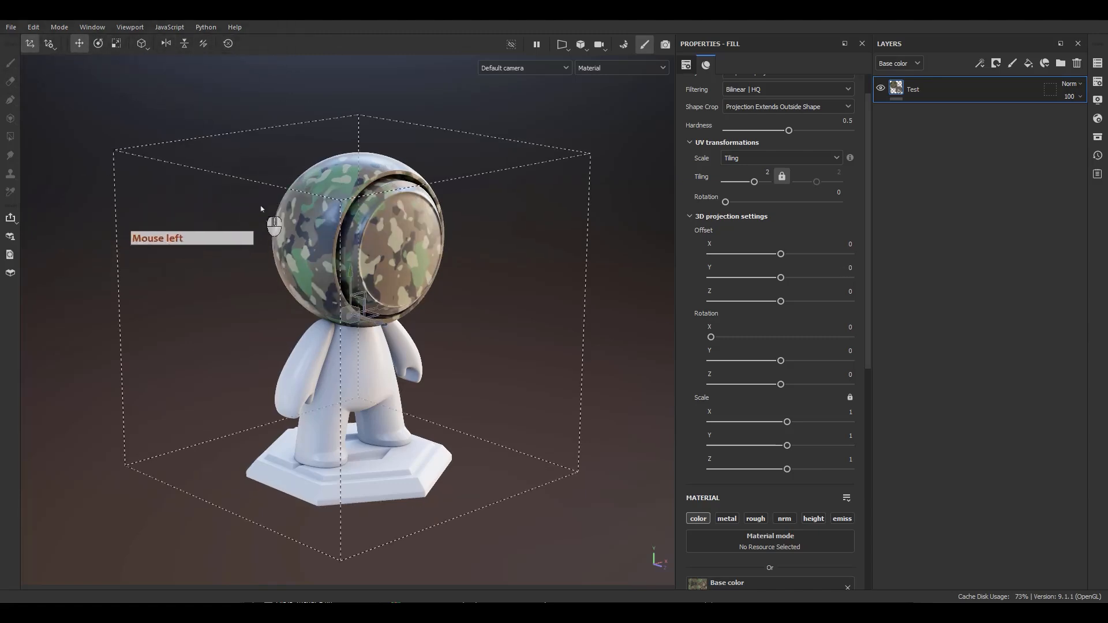
drag(354, 303, 350, 206)
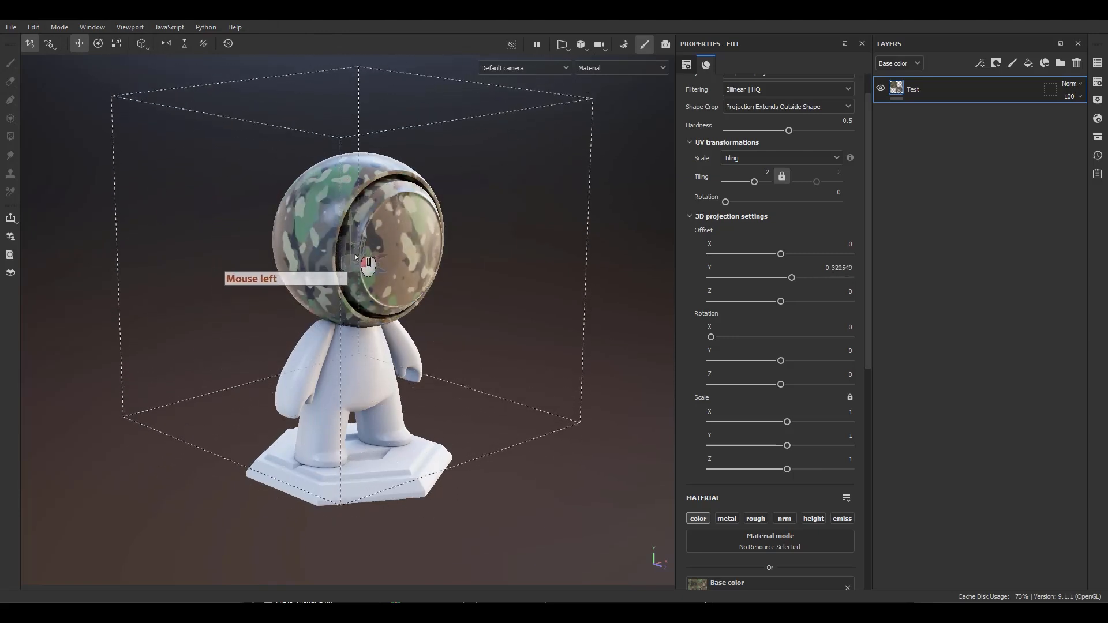
key(ctrl+z)
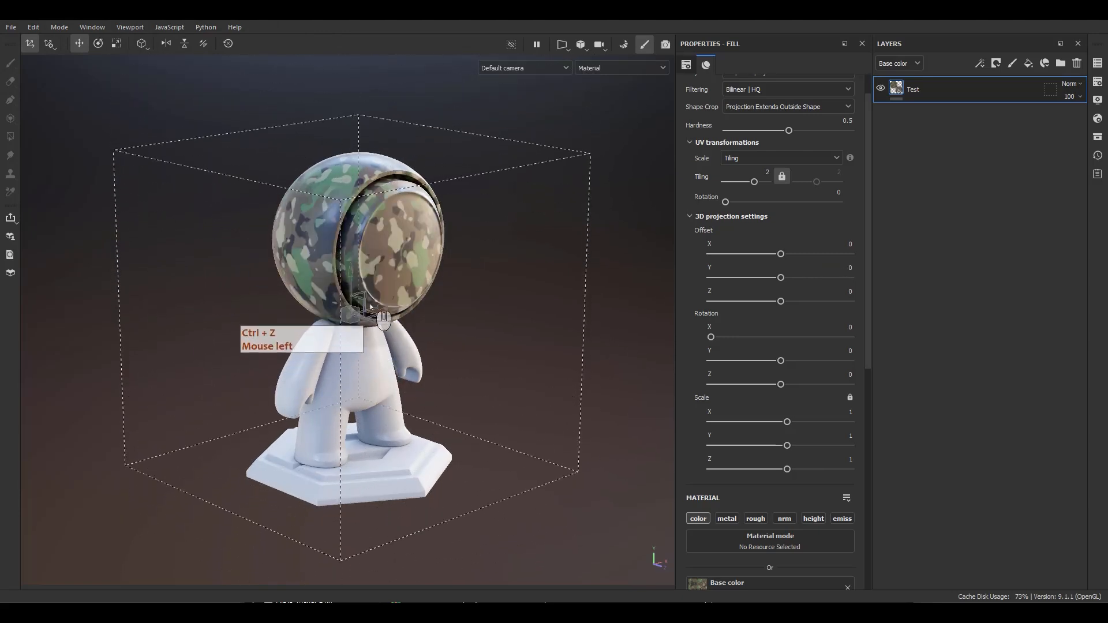
drag(377, 311, 408, 310)
key(ctrl+z)
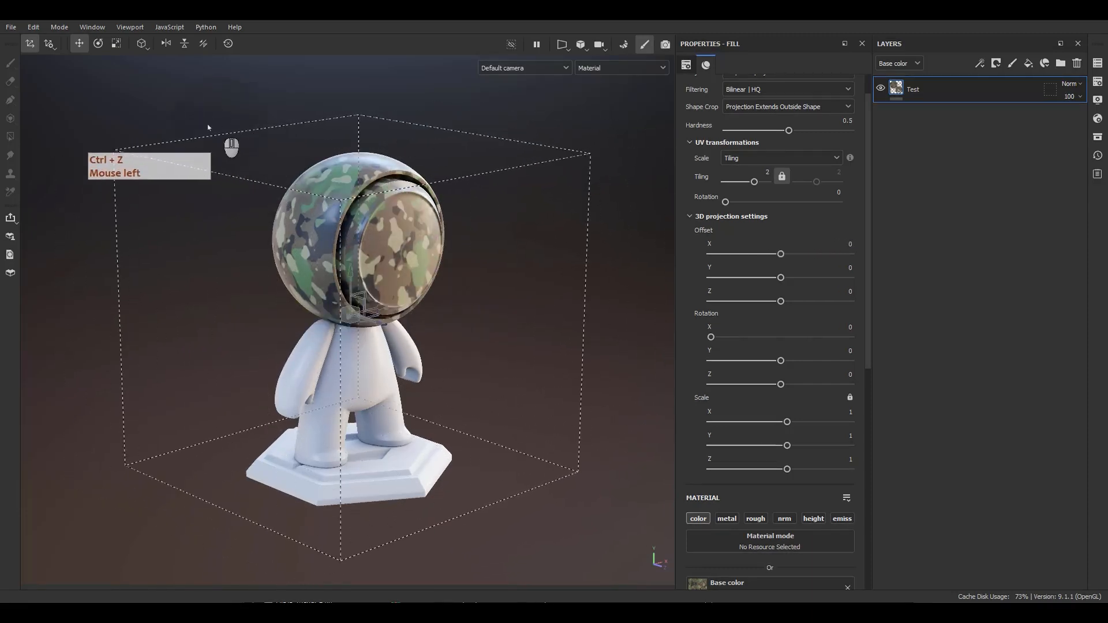
Try mirroring the projection along the X and Y axes, flipping it back to its original orientation each time.
click(166, 44)
click(166, 44)
click(166, 44)
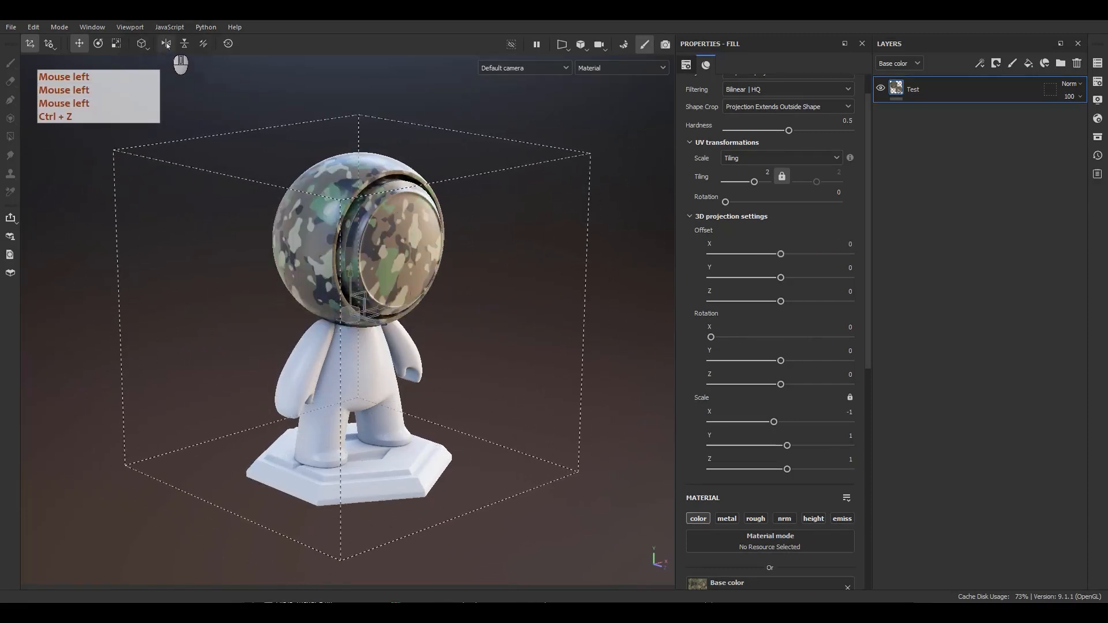
click(166, 44)
click(168, 45)
click(187, 44)
click(187, 44)
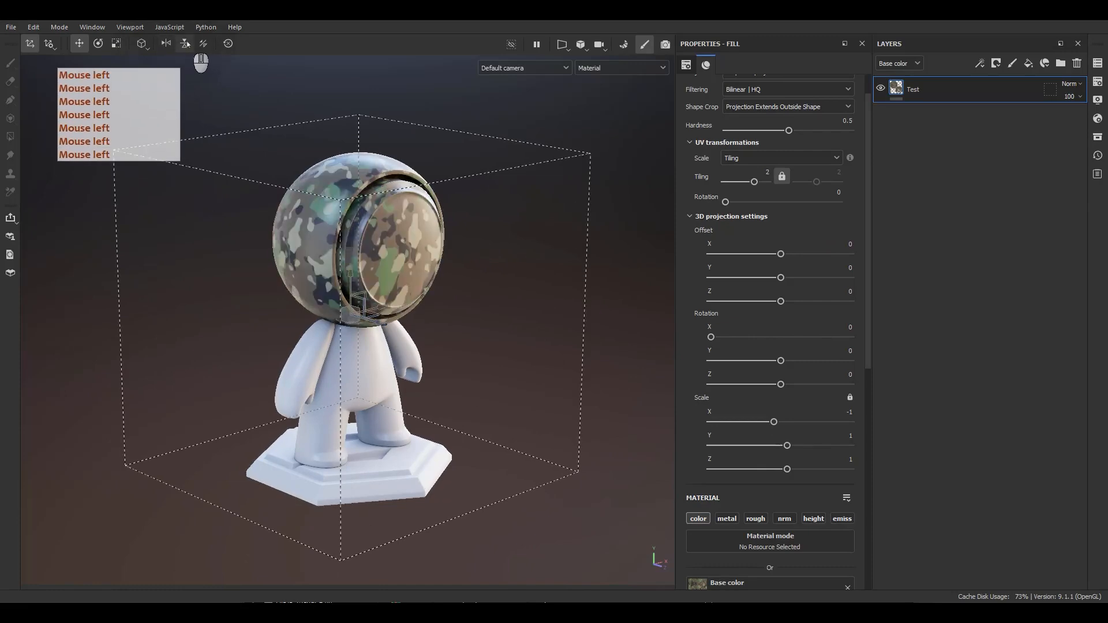
click(188, 44)
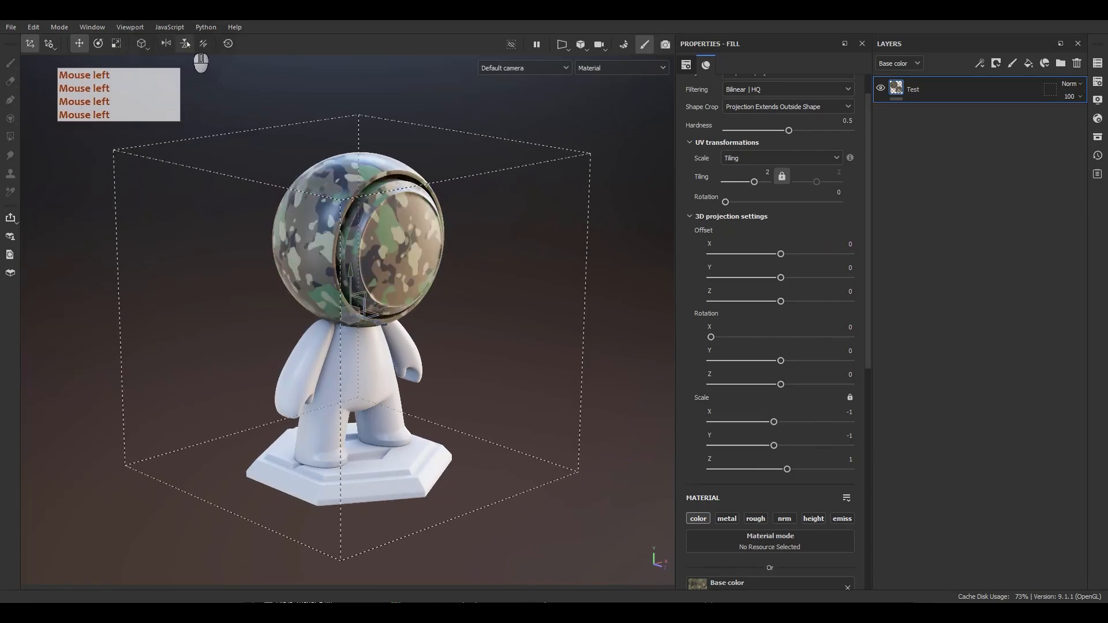
click(185, 44)
click(166, 44)
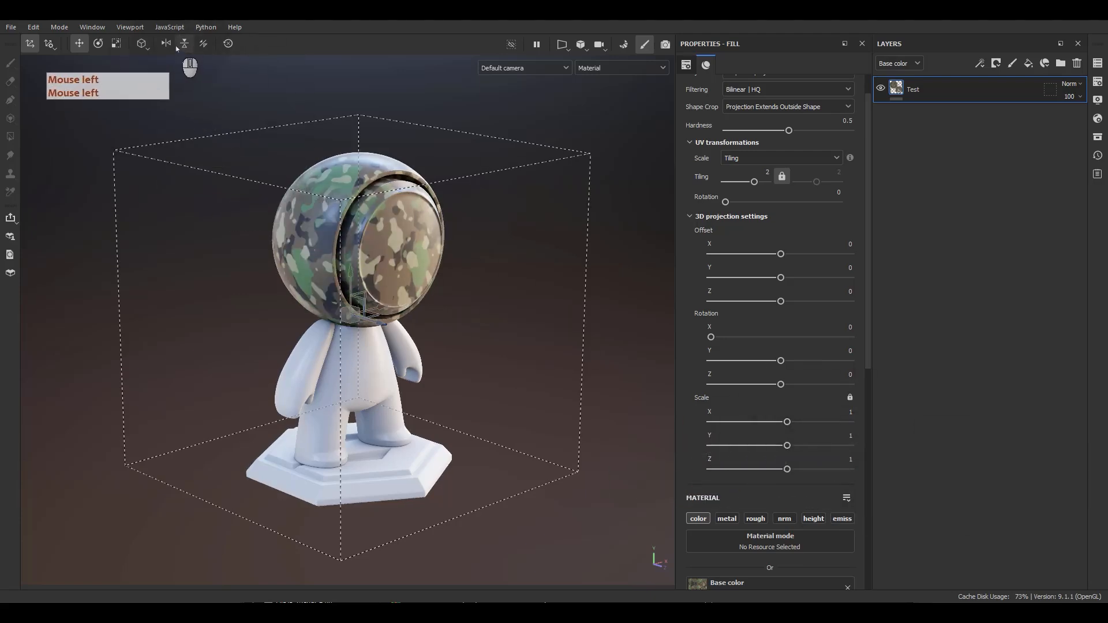
click(168, 44)
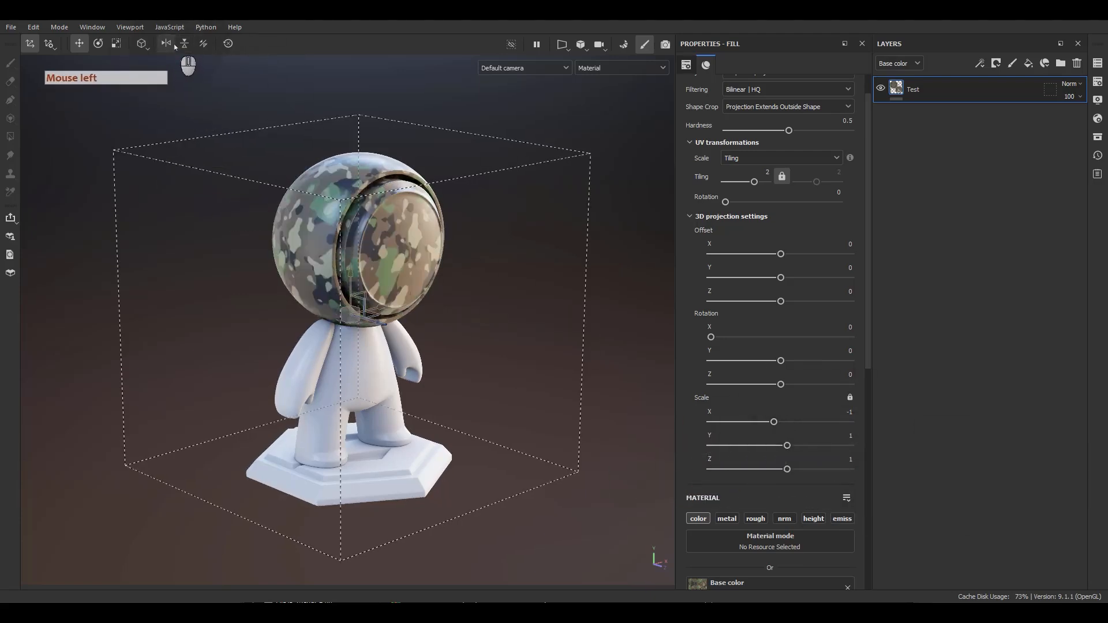
click(170, 44)
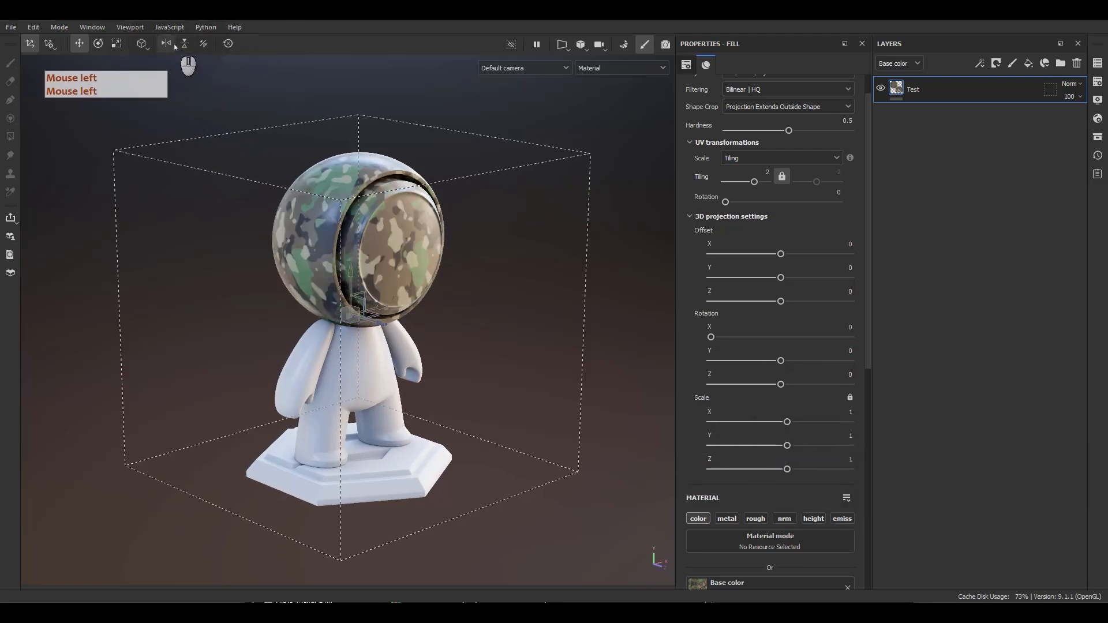
Try mirroring the projection along the Z axis, then reset its transformations.
click(206, 49)
click(206, 49)
click(207, 50)
click(206, 50)
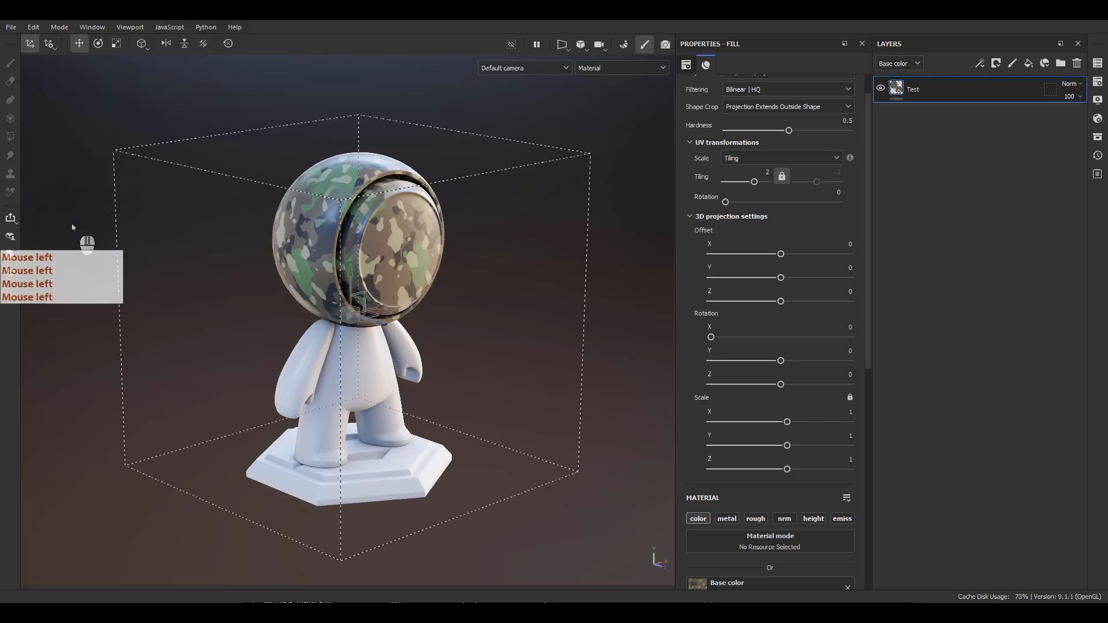
click(228, 43)
click(228, 43)
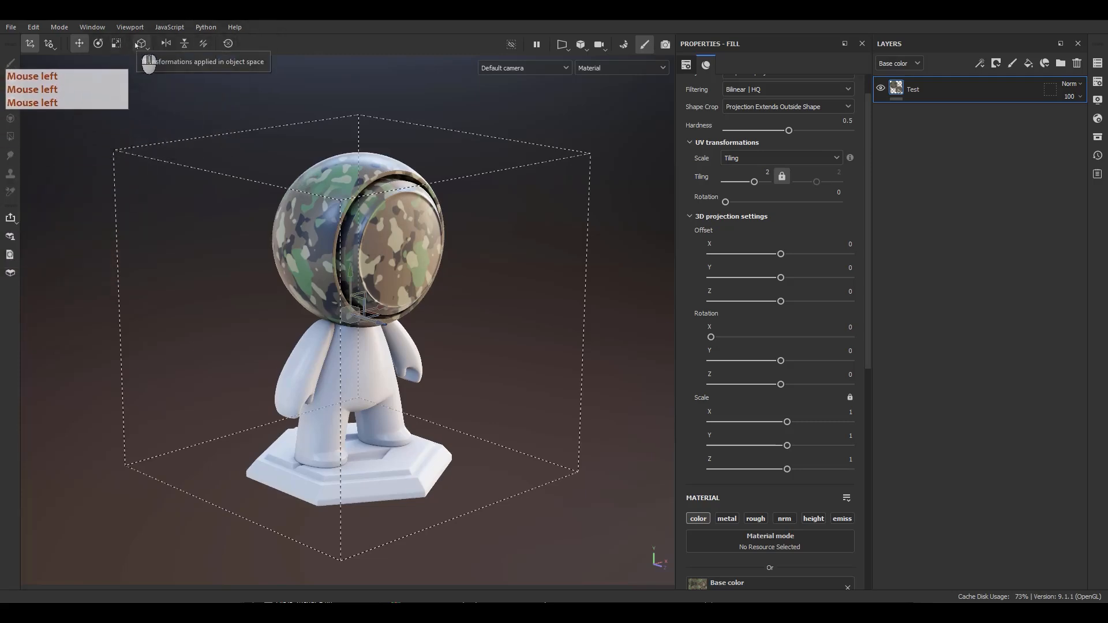
Set the manipulator's Angle steps to 90.
click(49, 44)
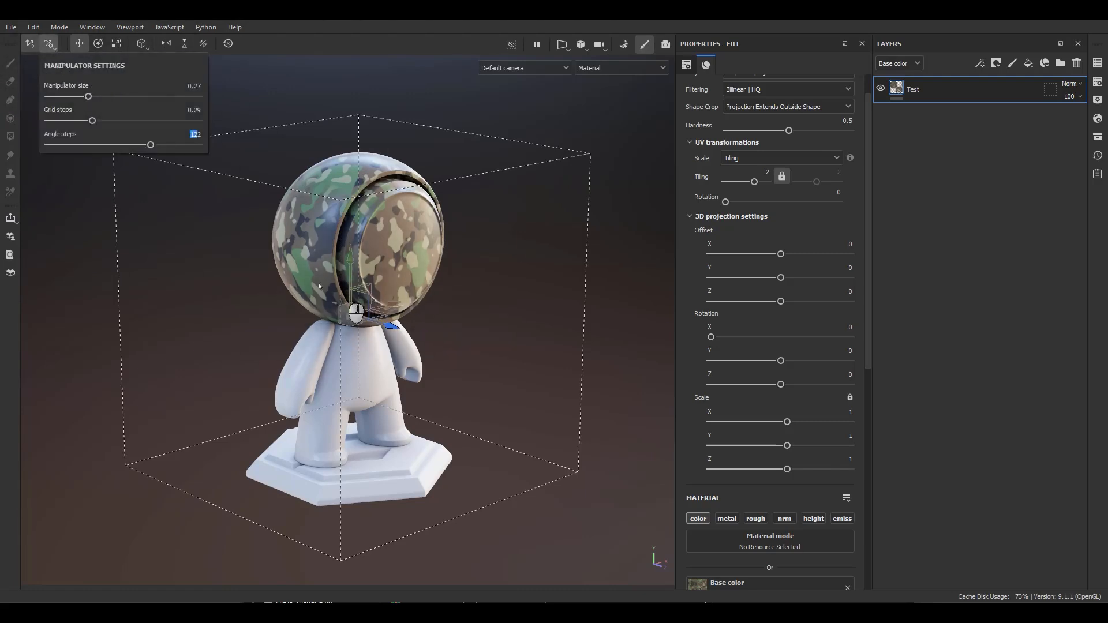
mouse_move(90, 100)
mouse_down()
mouse_move(77, 100)
mouse_move(88, 98)
mouse_up()
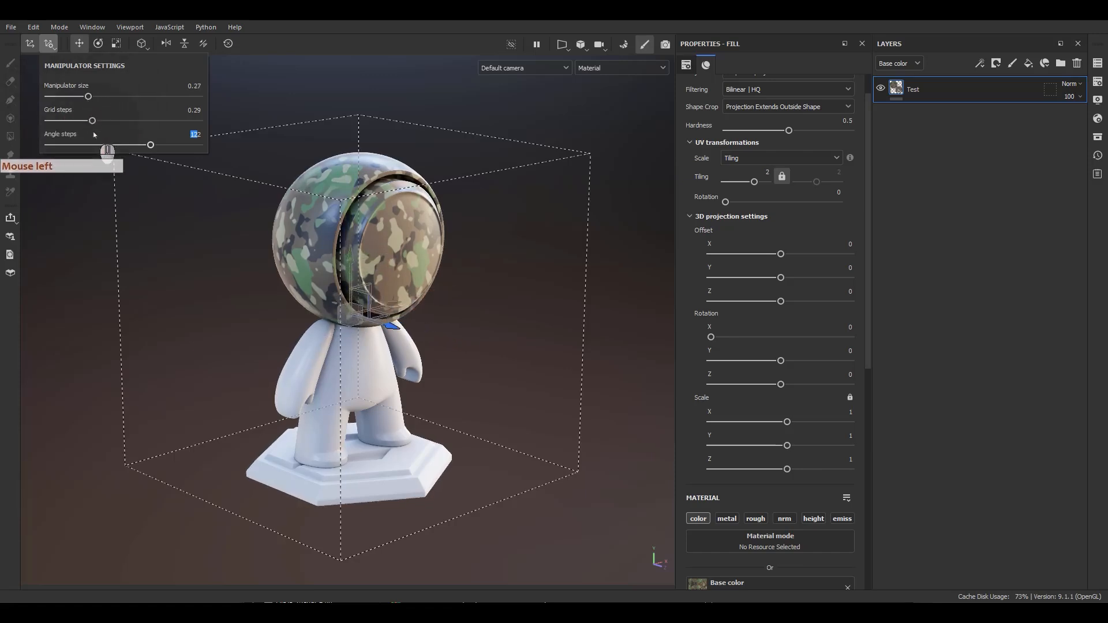
drag(150, 146, 104, 145)
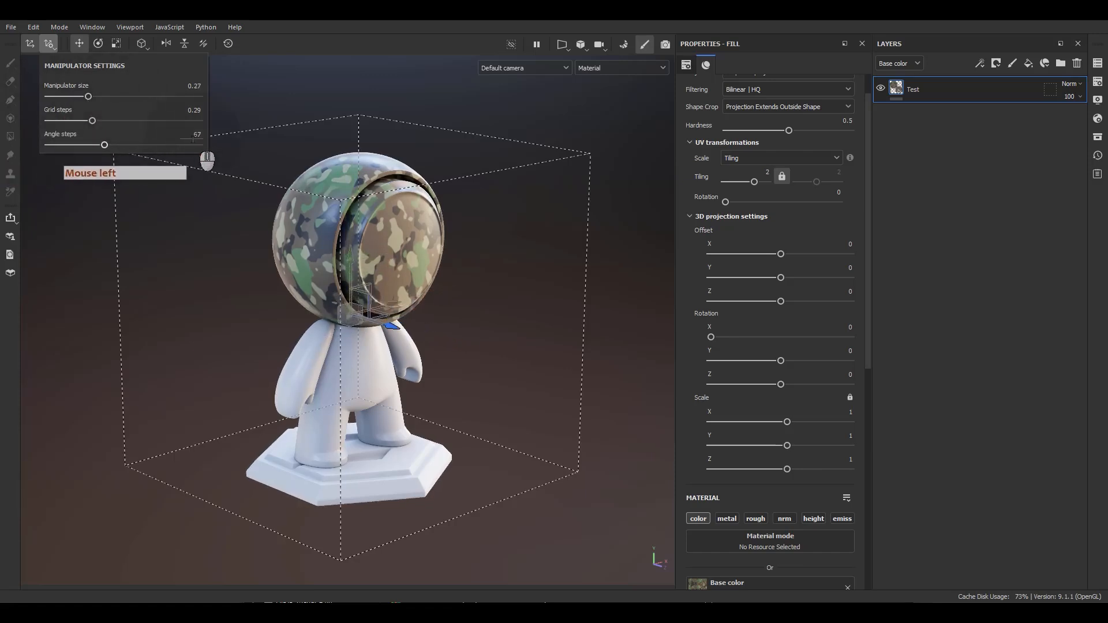
click(194, 136)
text(90)
key(Return)
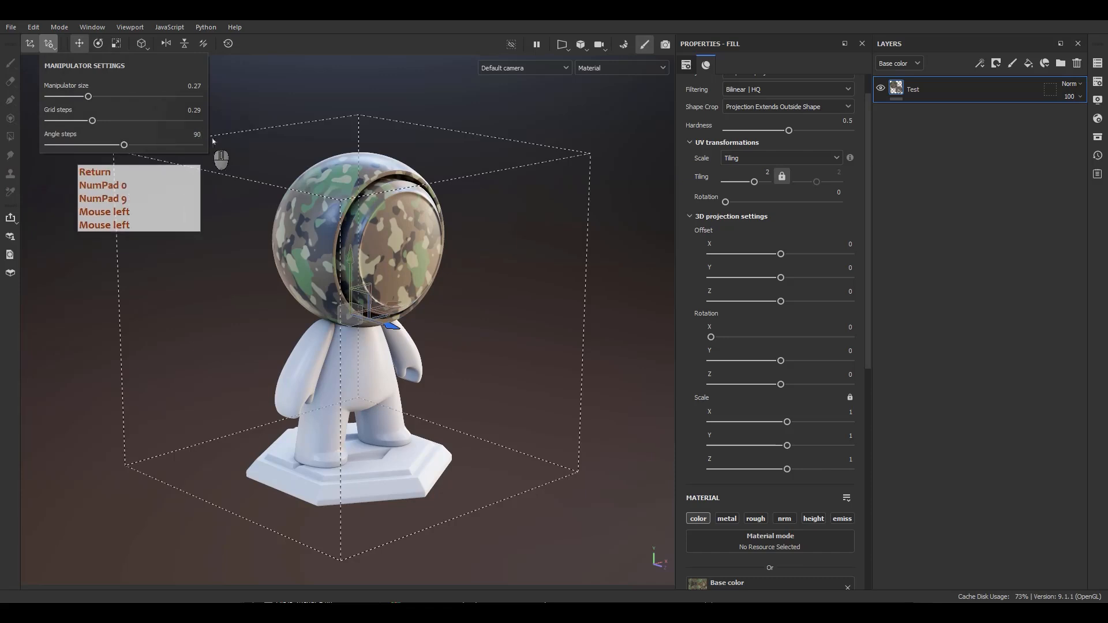
Switch to the rotation manipulator and try a snapped rotation of the projection around the Y axis.
click(247, 321)
key(e)
mouse_move(354, 322)
mouse_down()
mouse_move(395, 342)
mouse_move(588, 325)
mouse_move(363, 332)
mouse_up()
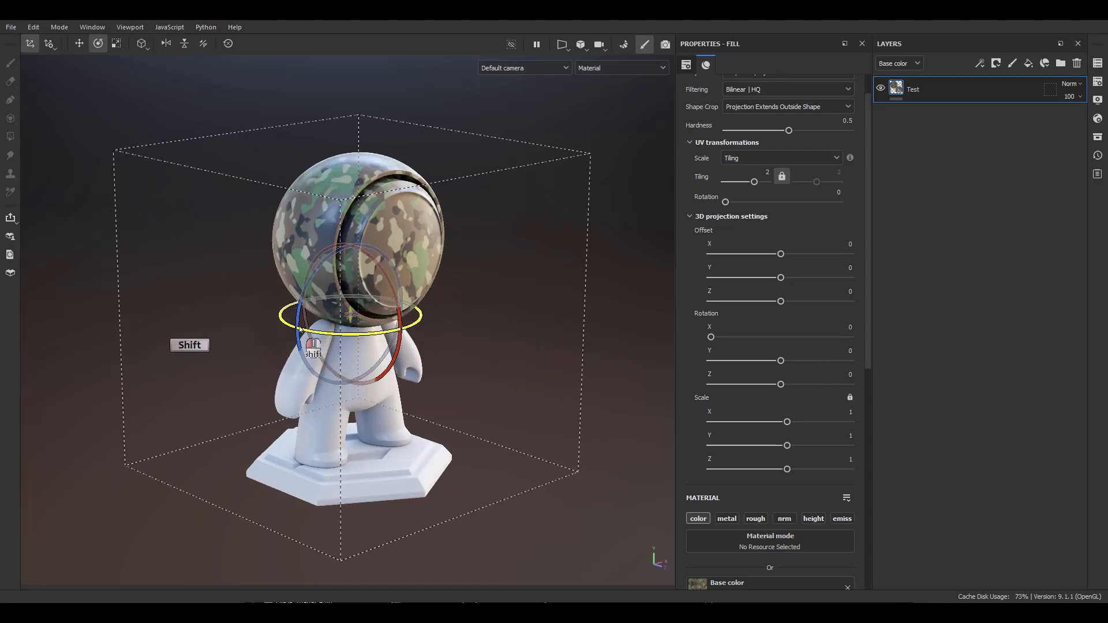
Set the manipulator's Angle steps to 22.
click(49, 43)
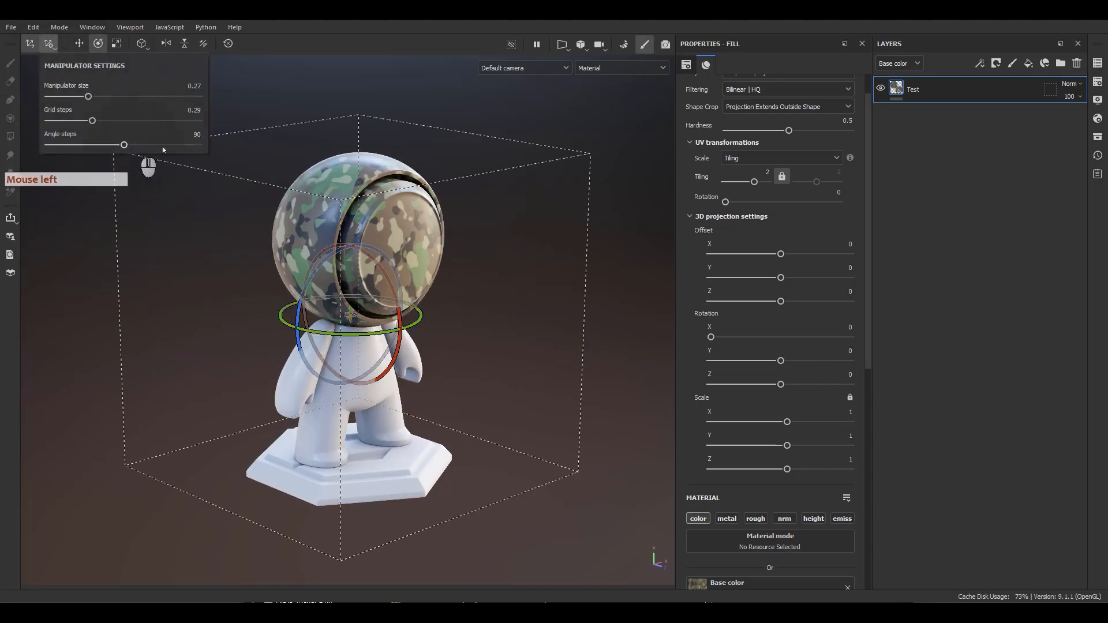
click(198, 135)
text(2)
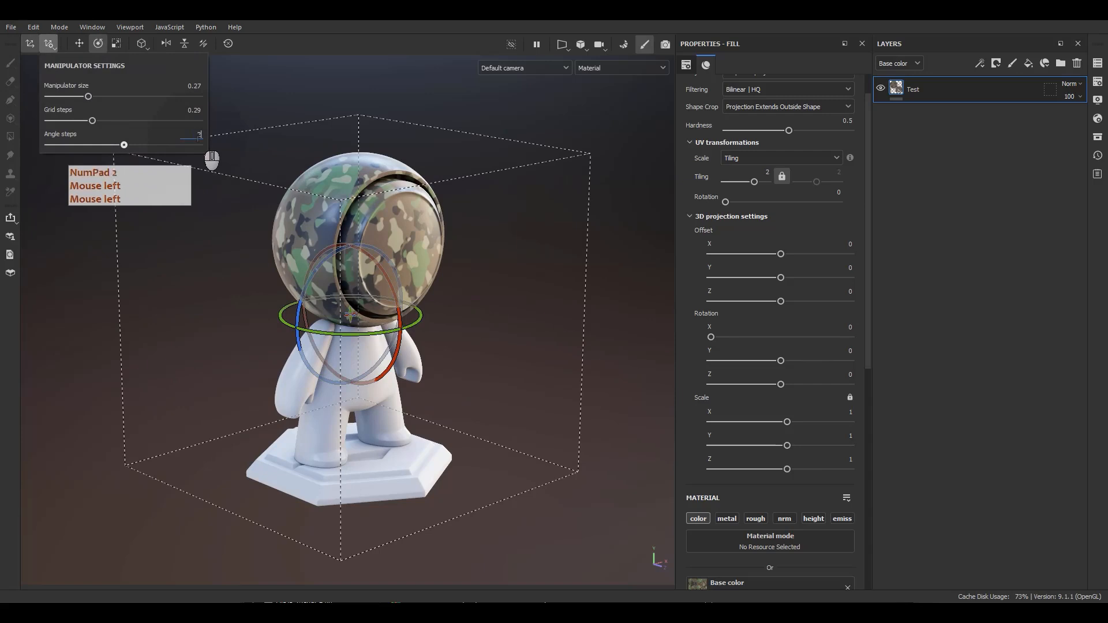
text(2.)
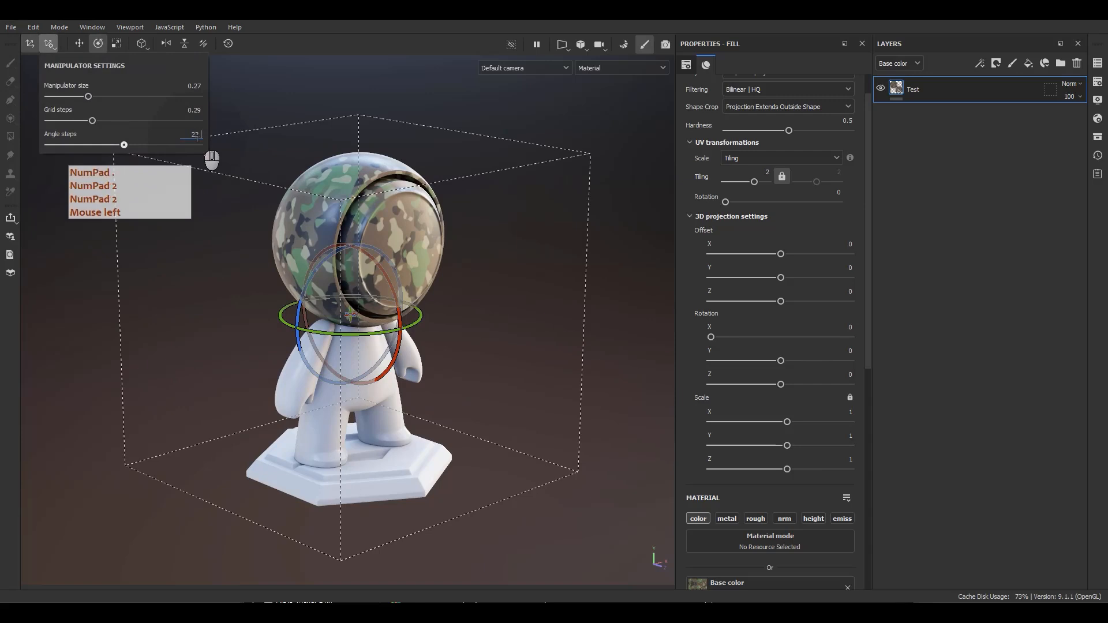
key(Return)
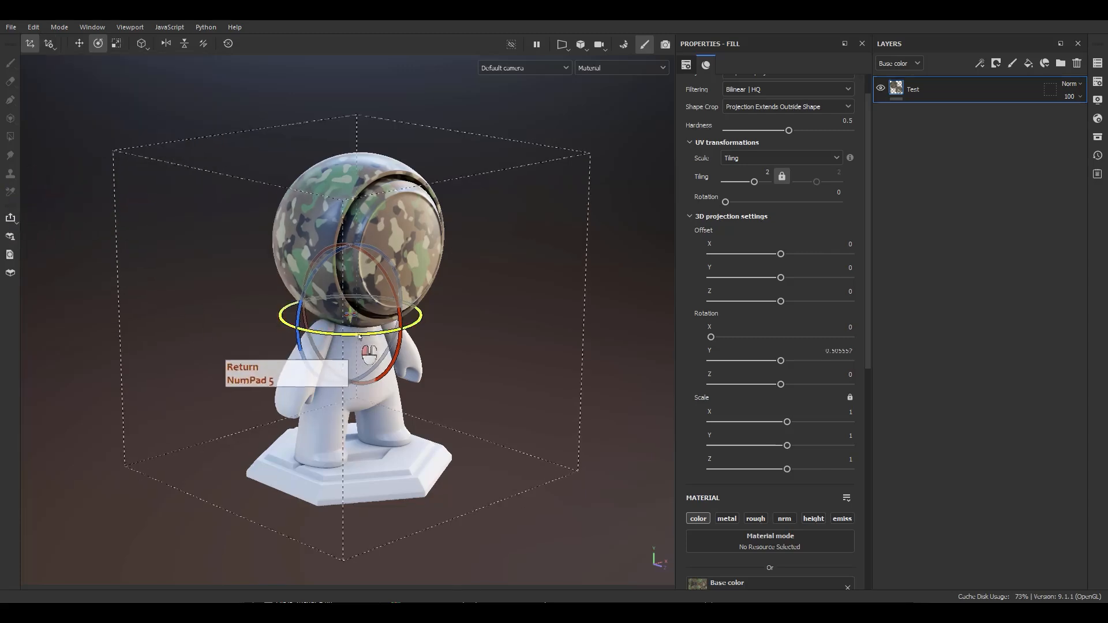
Try snapped rotations of the projection around the Y axis, then reset its transformations.
shift+drag(370, 333, 497, 333)
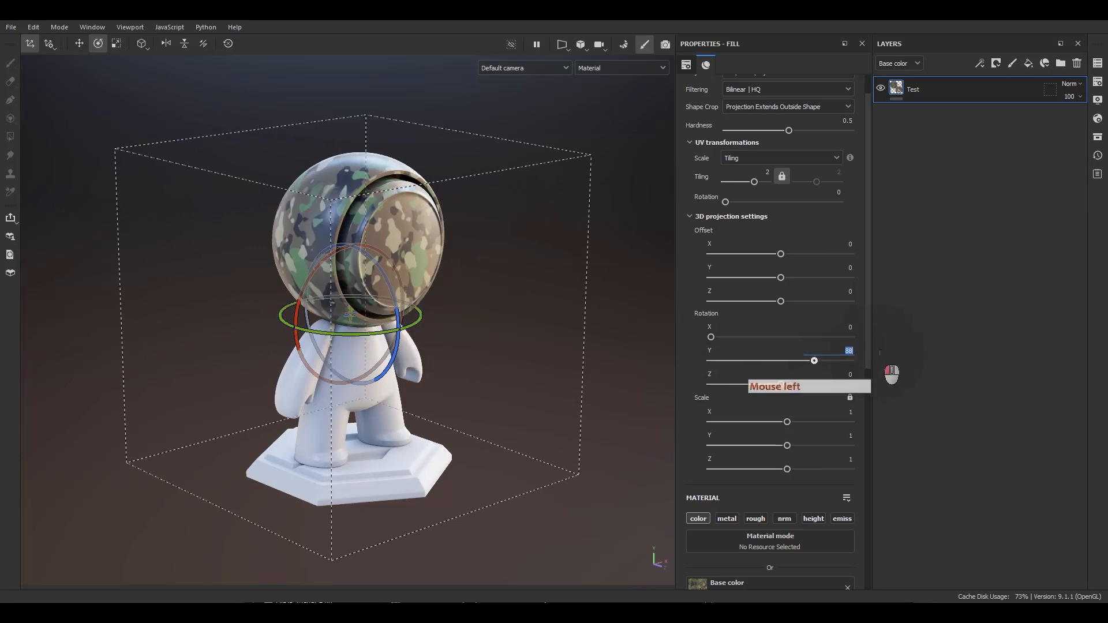
shift+drag(398, 334, 559, 319)
click(229, 44)
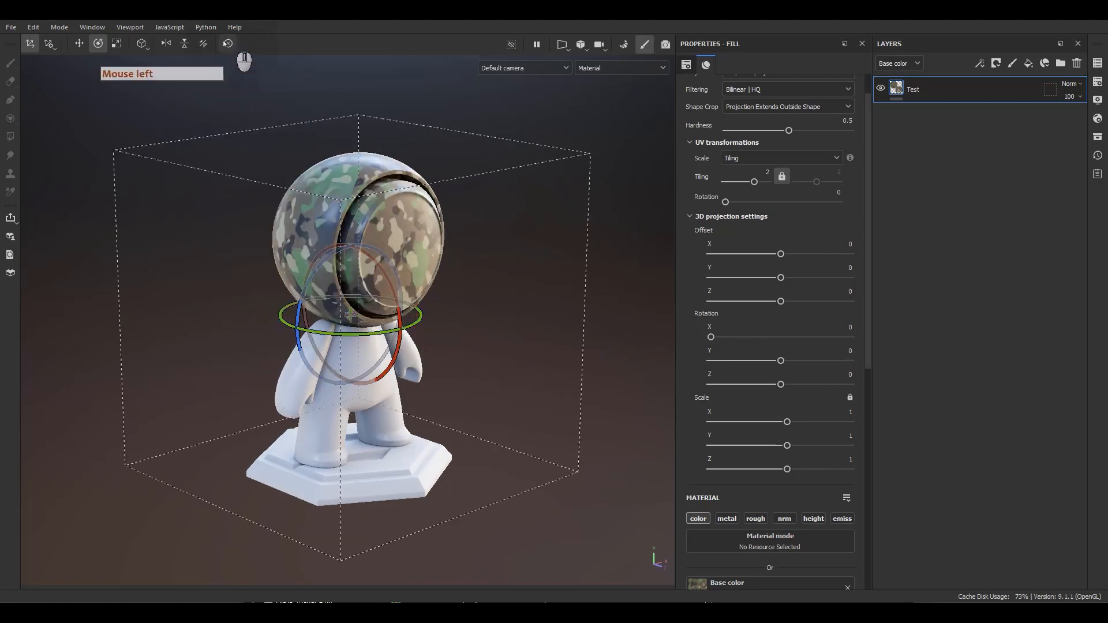
Set the manipulator's Grid steps to 0.25.
click(48, 44)
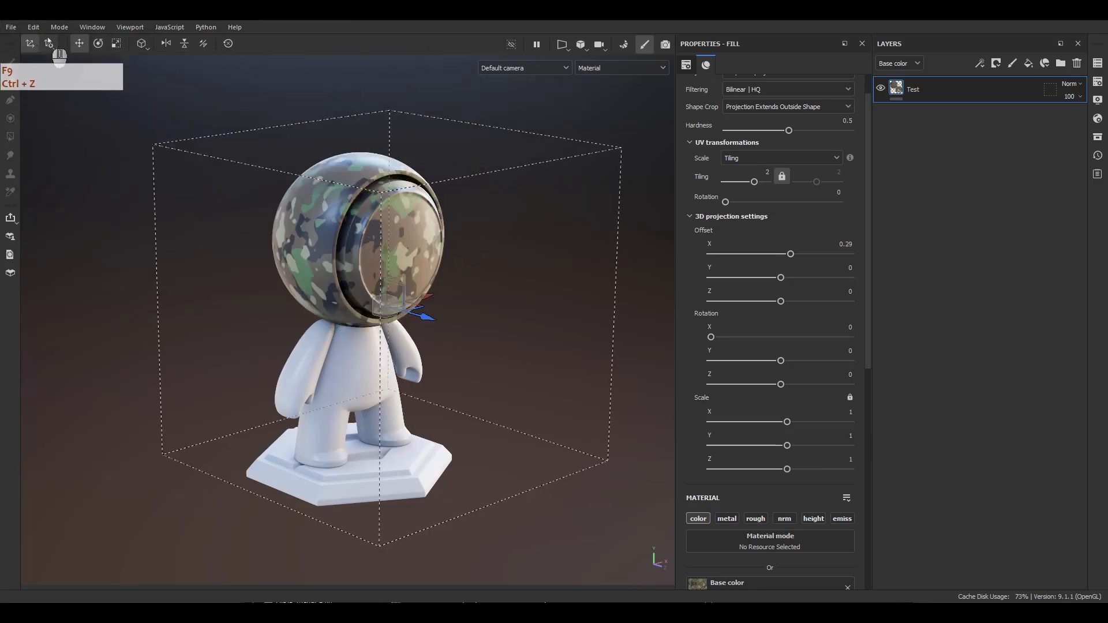
click(49, 44)
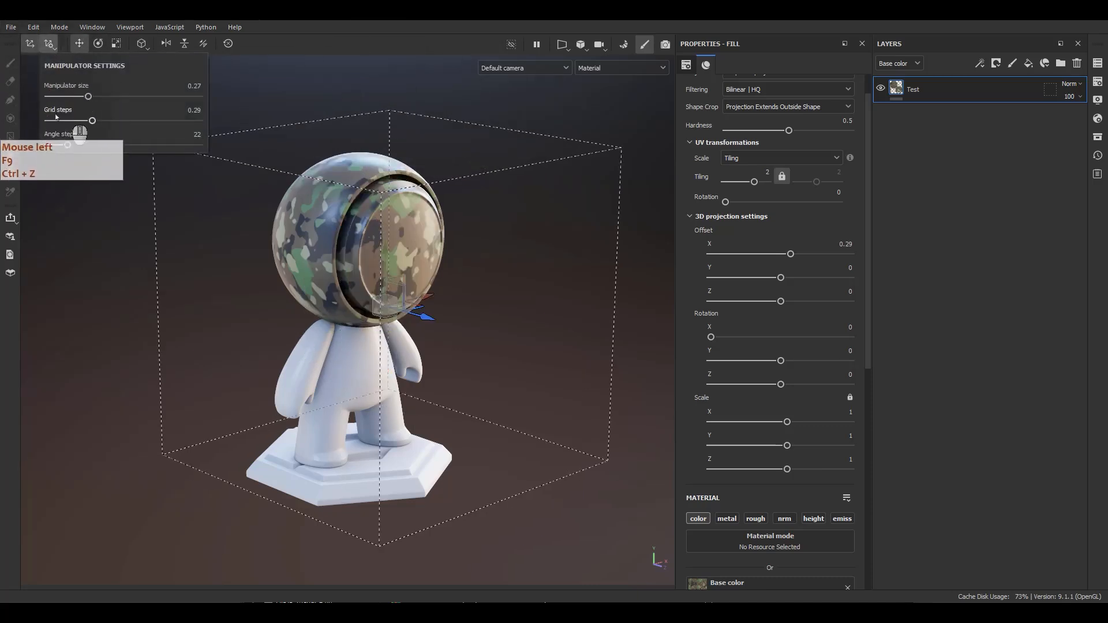
click(509, 347)
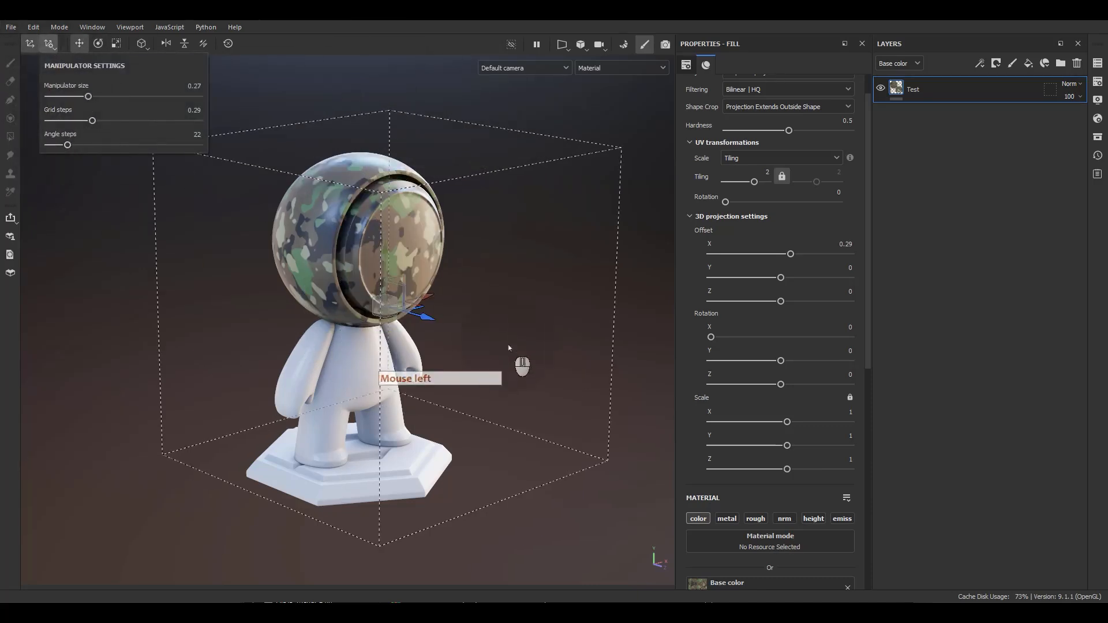
click(181, 110)
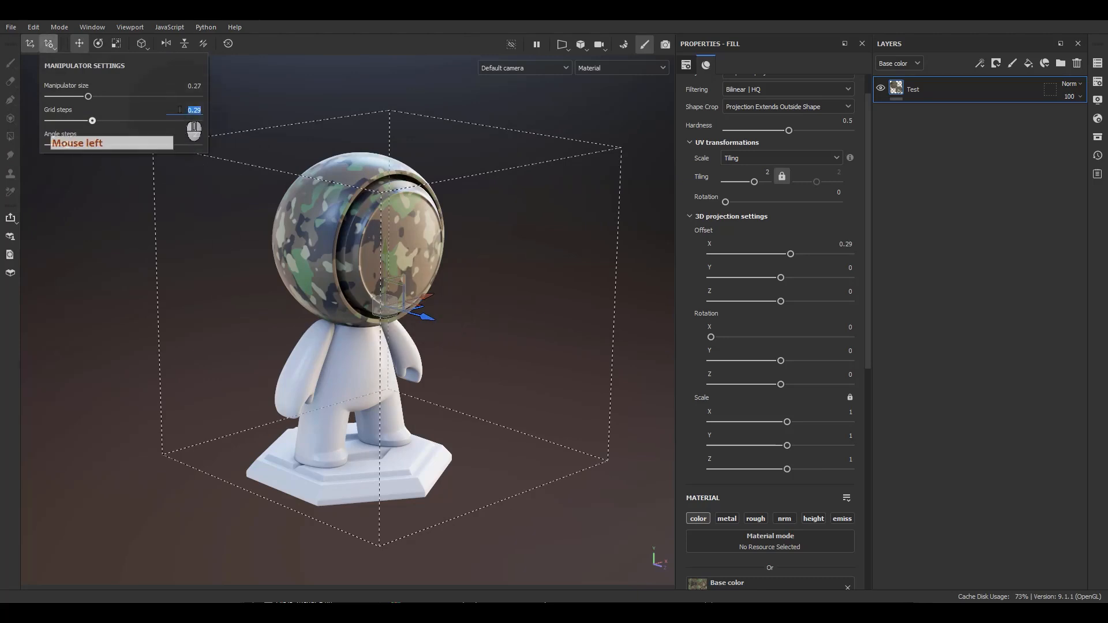
text(.25)
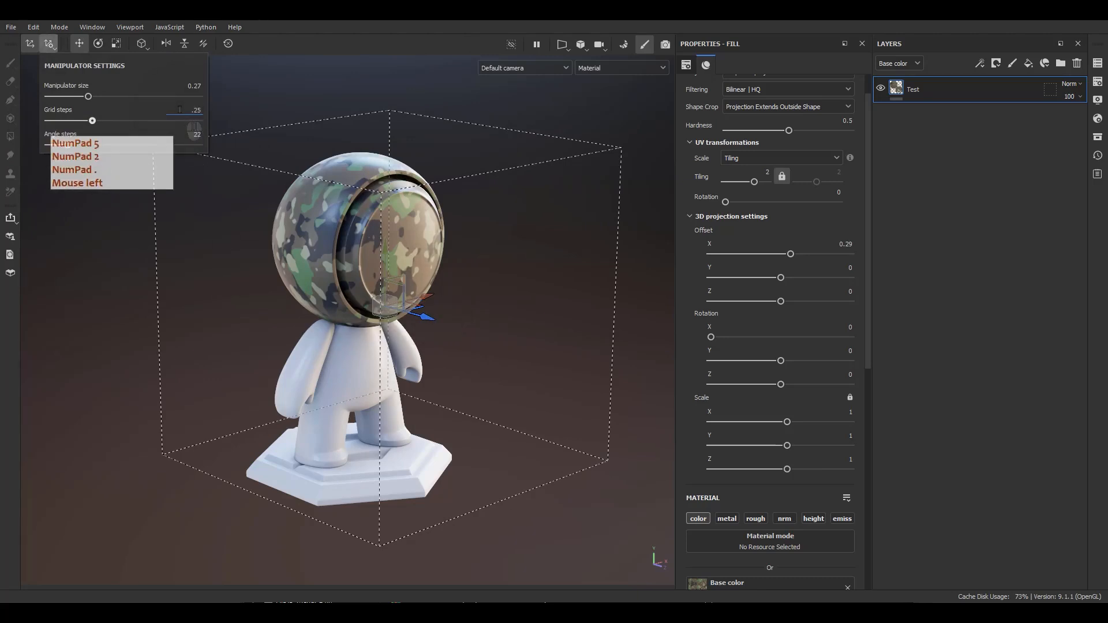
key(Return)
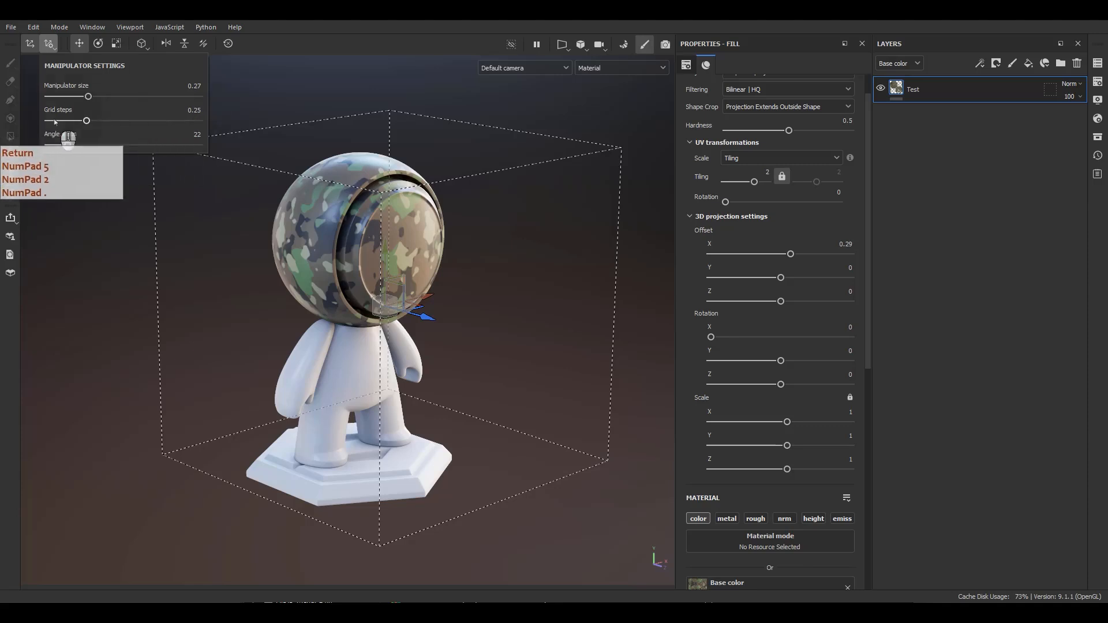
Try a grid-snapped move of the projection along the X axis, then reset its transformations.
drag(420, 301, 474, 295)
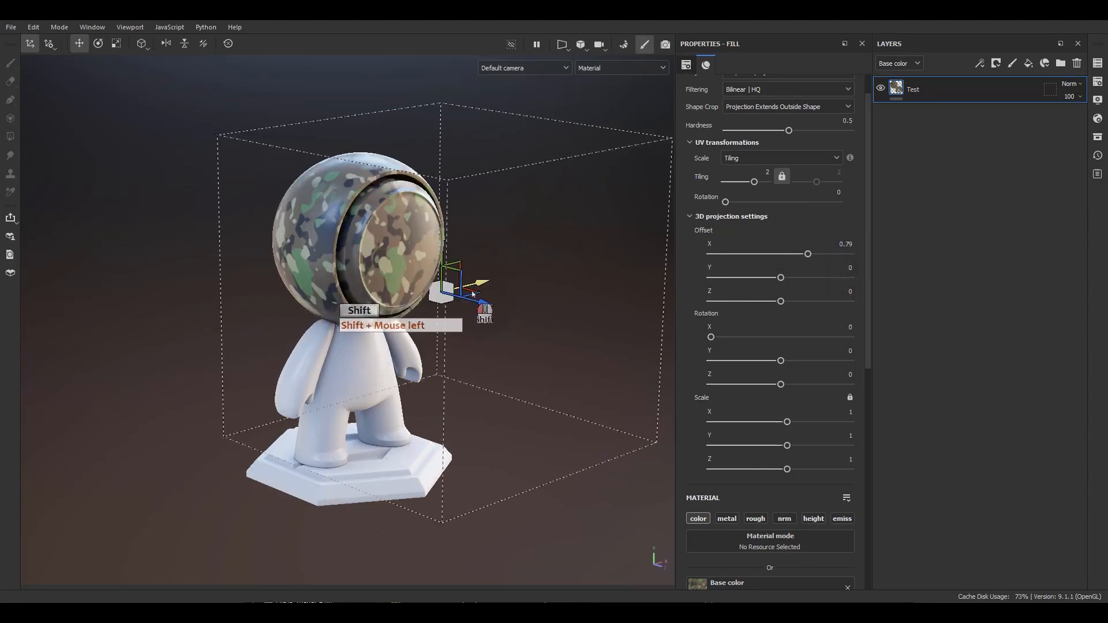
click(229, 45)
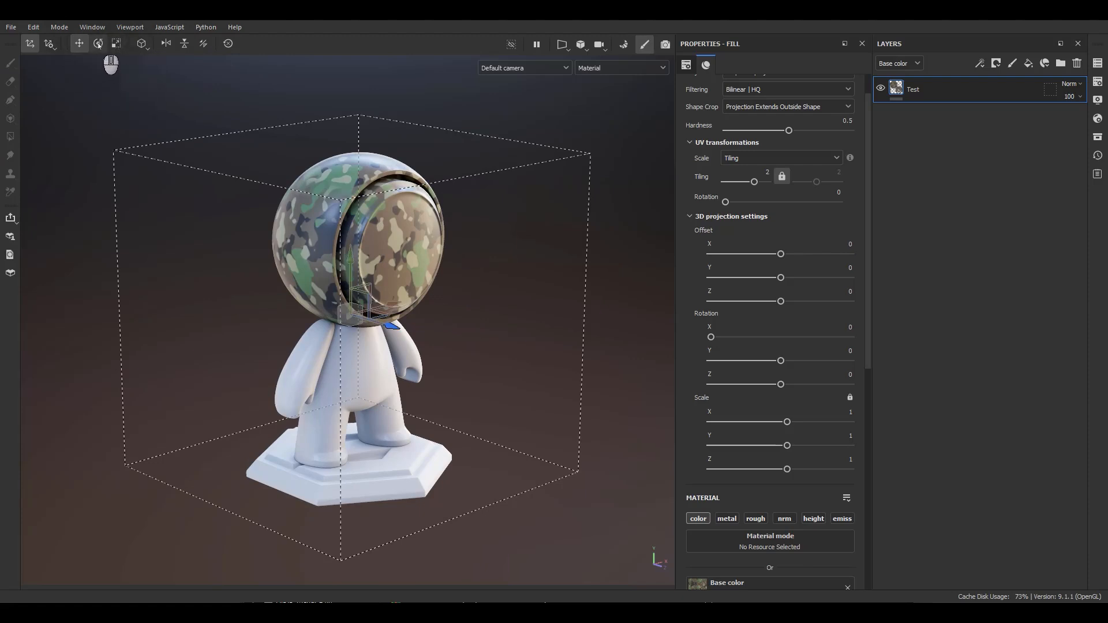
Cycle through the rotation, scale and translation manipulators, ending on the translation manipulator.
click(98, 45)
click(116, 45)
click(82, 46)
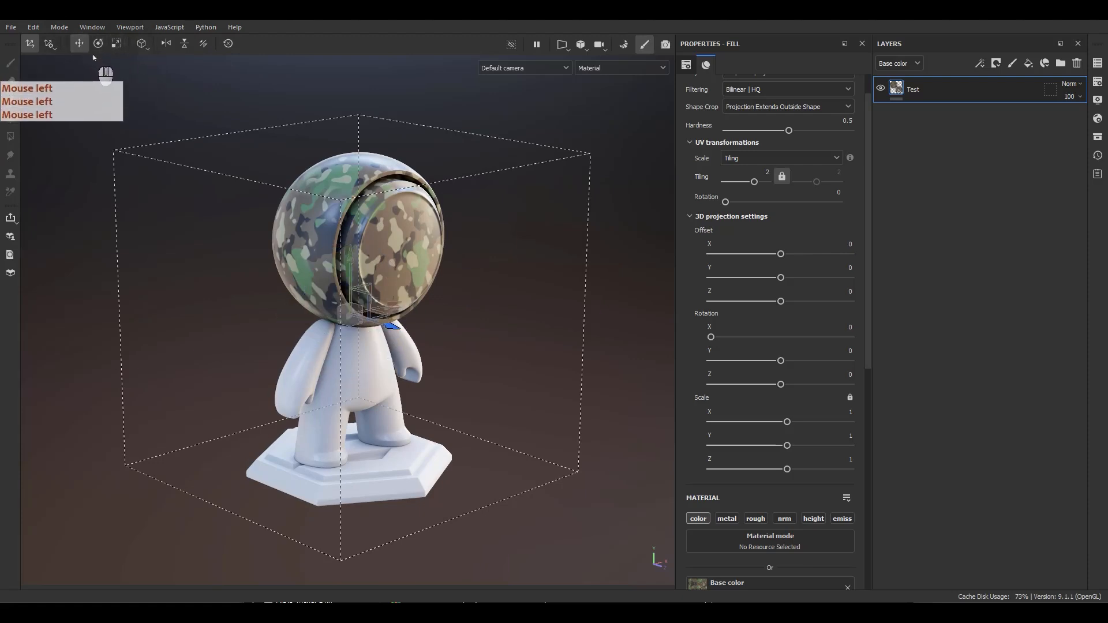
key(r)
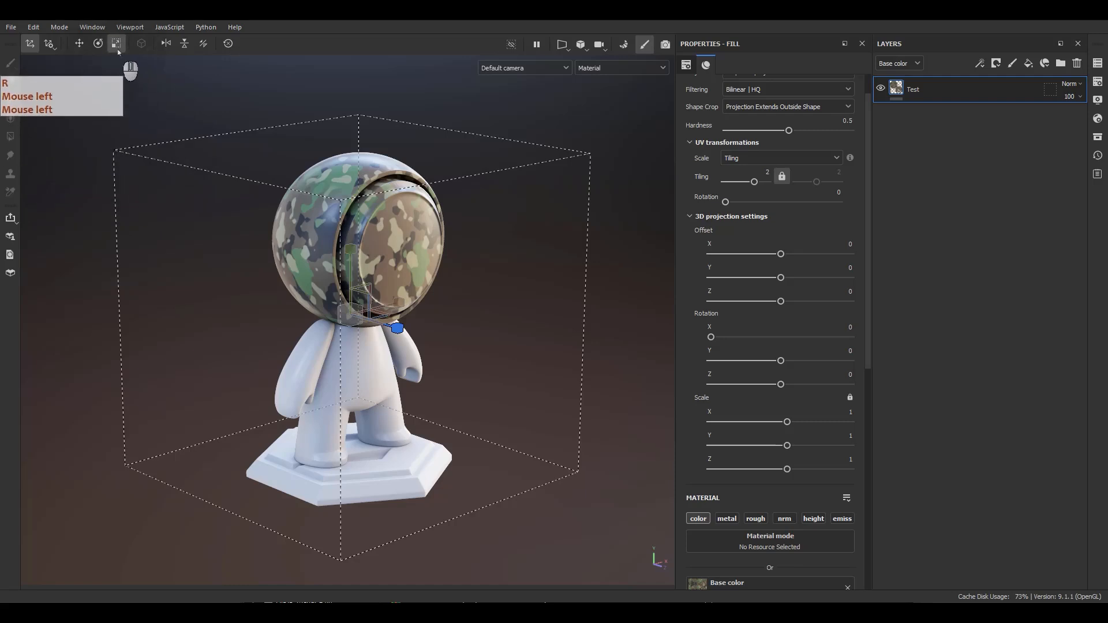
key(e)
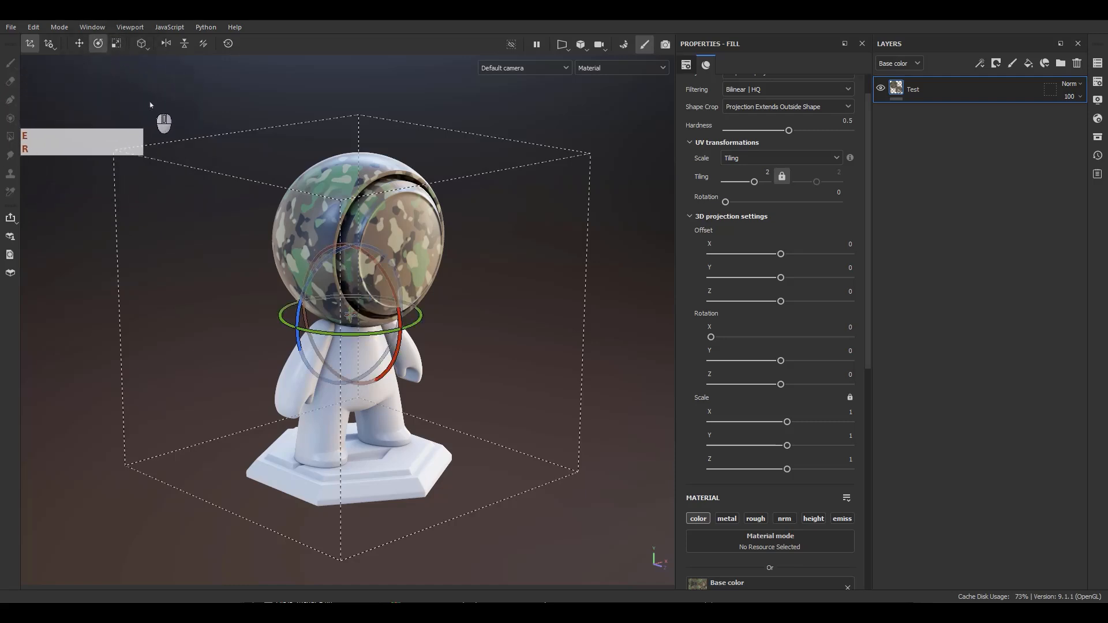
key(w)
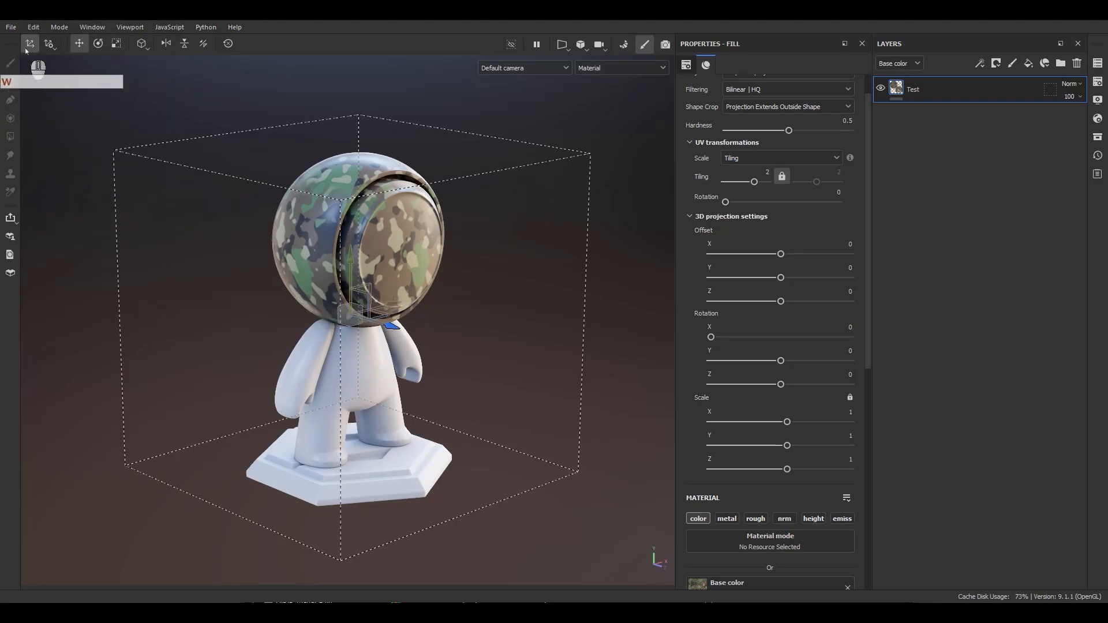
Toggle the projection manipulator's display in the viewport off and back on.
click(46, 67)
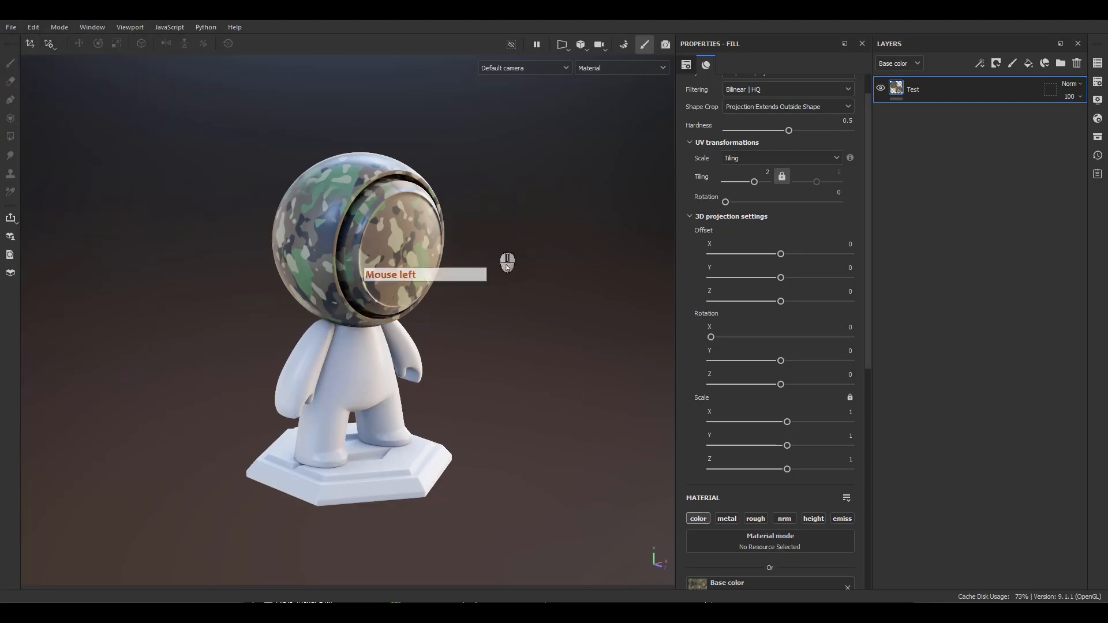
click(31, 44)
click(31, 44)
click(30, 44)
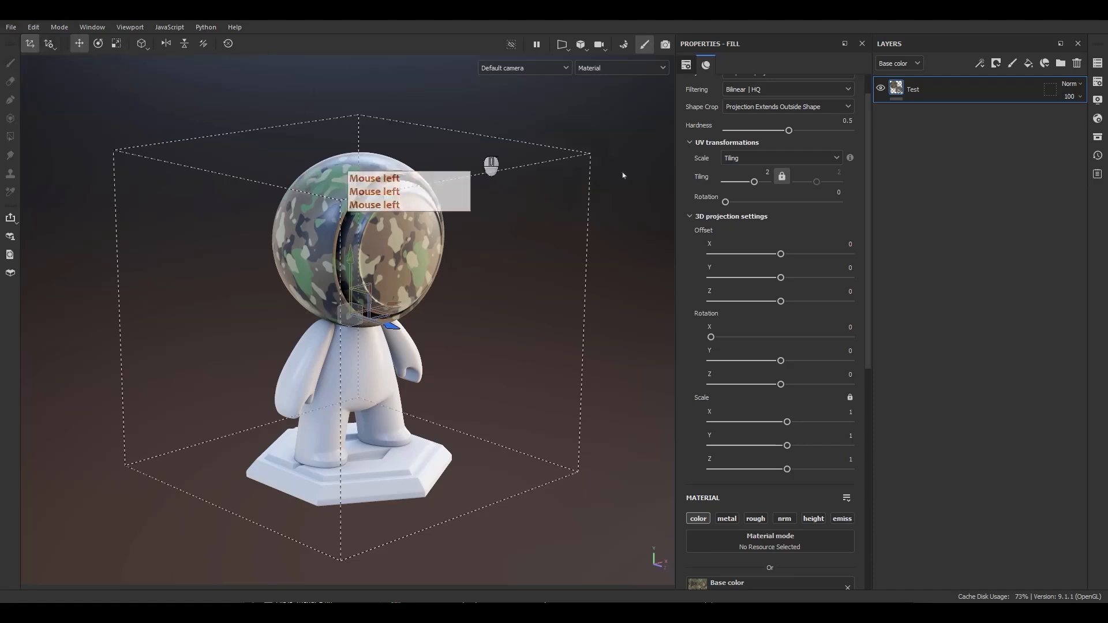
Try Planar projection on the Test fill layer and inspect the camouflage on the model from an angled view.
scroll(776, 254, up, 1)
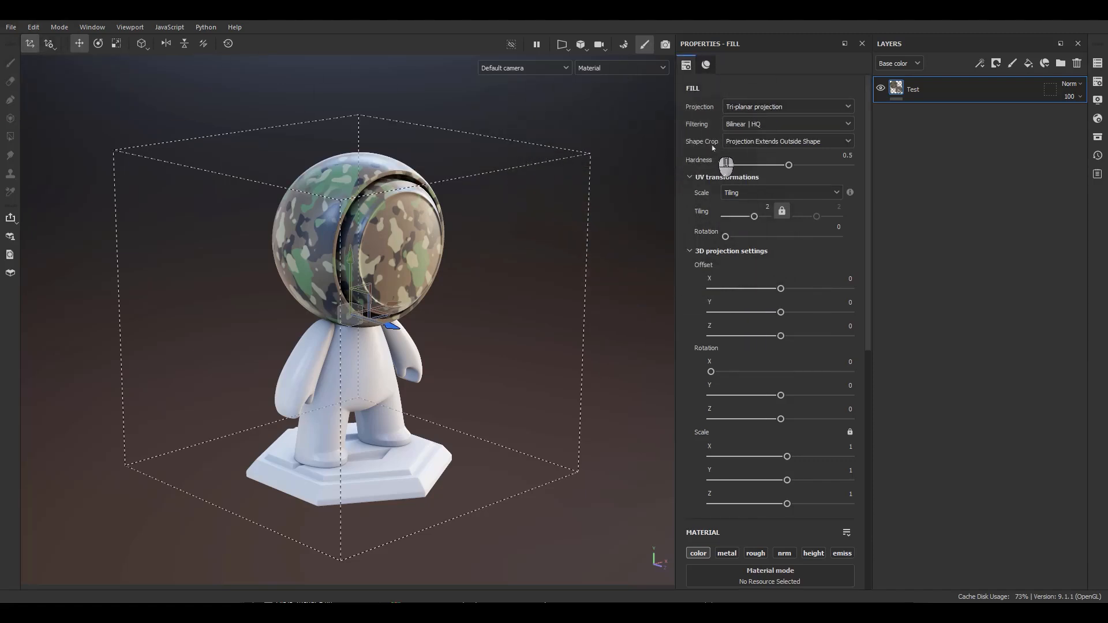
key(F9)
key(F9)
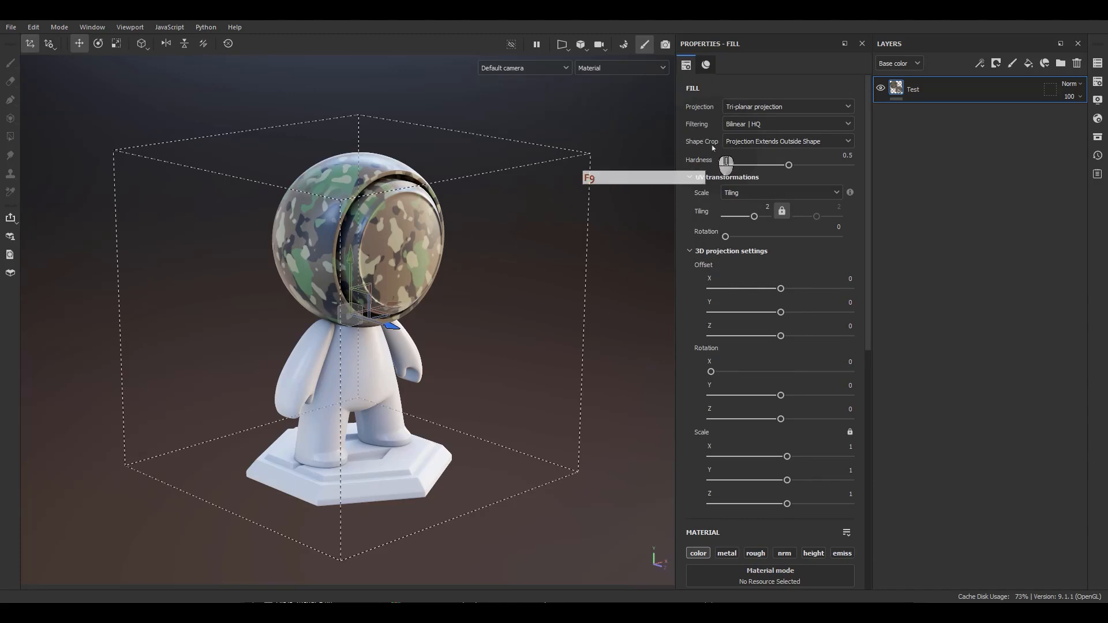
click(743, 108)
click(744, 171)
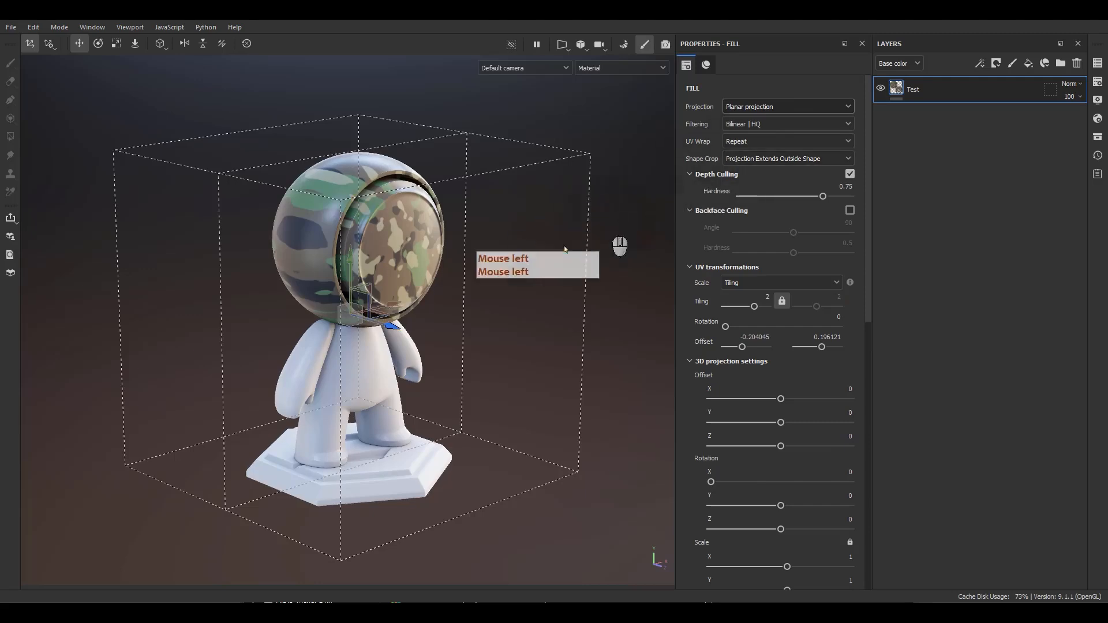
alt+drag(465, 291, 549, 321)
alt+right_drag(550, 322, 490, 292)
alt+drag(490, 292, 435, 329)
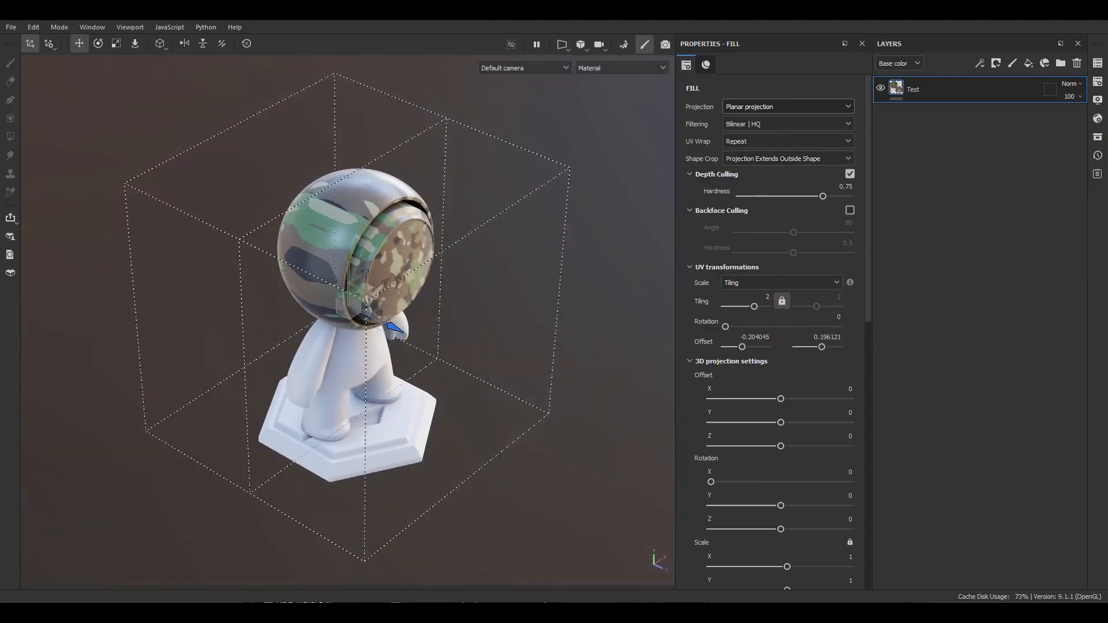
drag(505, 346, 433, 319)
drag(170, 138, 257, 184)
drag(257, 184, 242, 183)
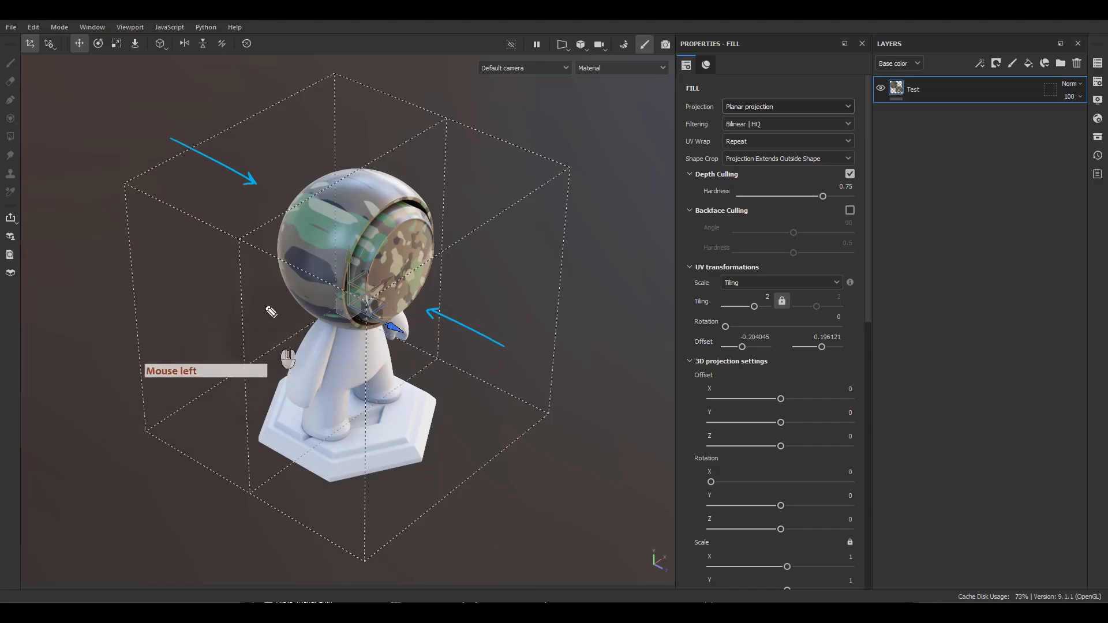
drag(346, 330, 244, 377)
drag(306, 311, 208, 358)
drag(269, 289, 174, 330)
drag(228, 273, 137, 318)
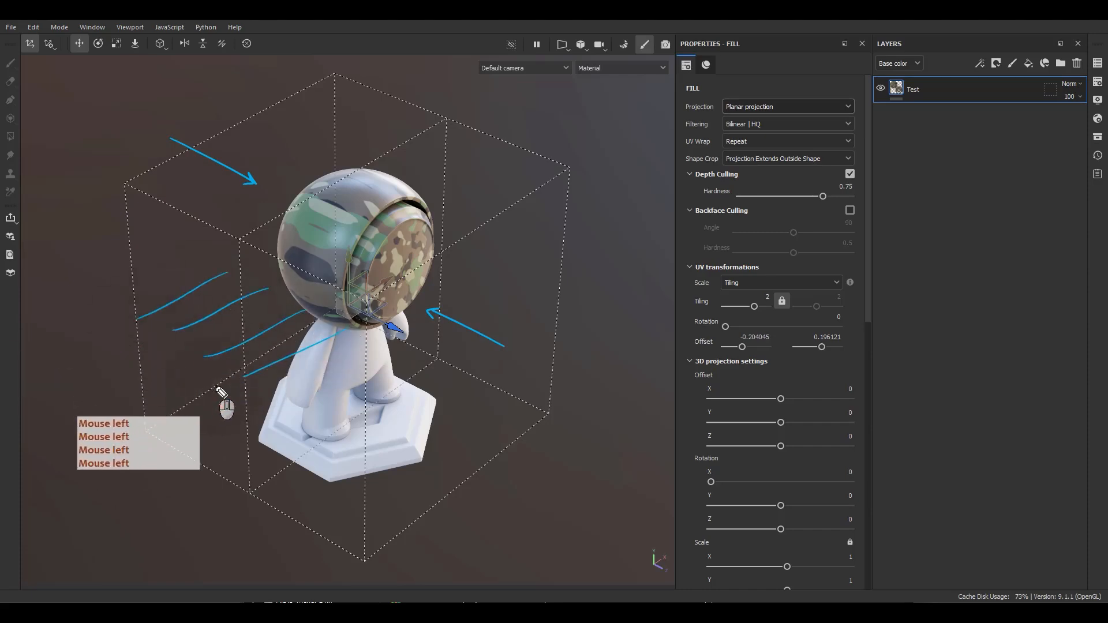
drag(290, 300, 312, 282)
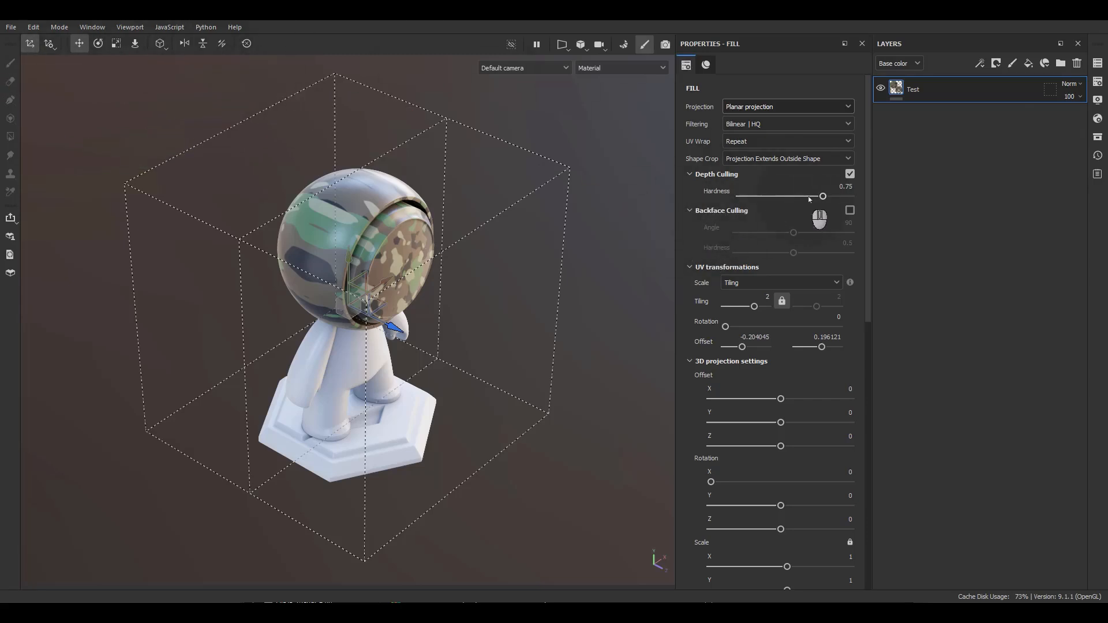
Try Spherical projection on the Test fill layer and inspect the camouflage from the front and side.
scroll(699, 285, down, 2)
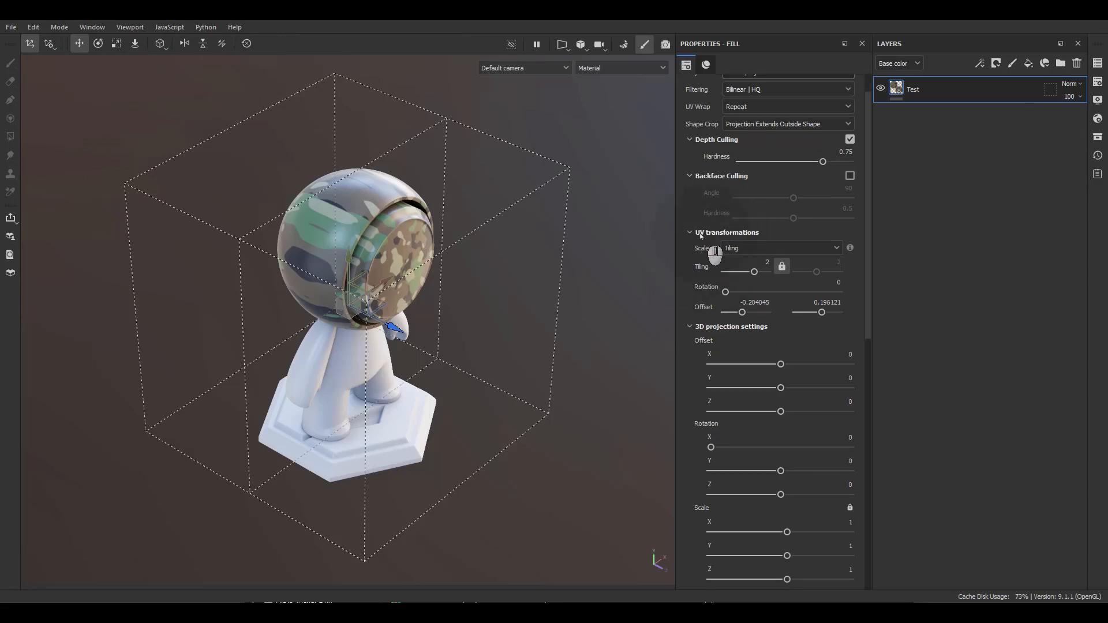
scroll(687, 307, down, 1)
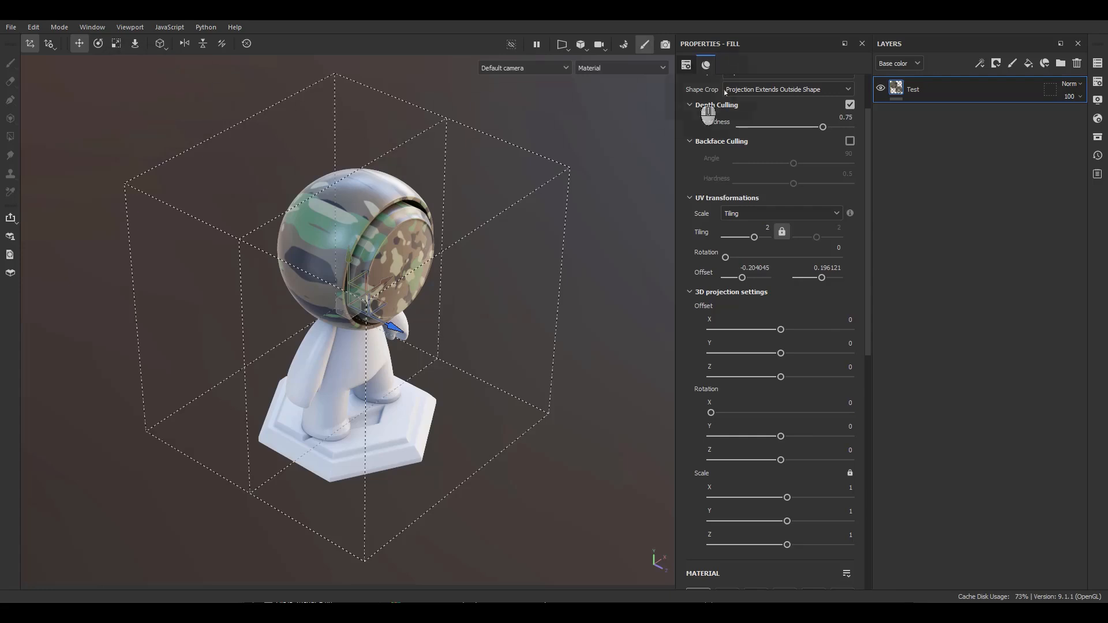
scroll(724, 96, up, 2)
click(751, 107)
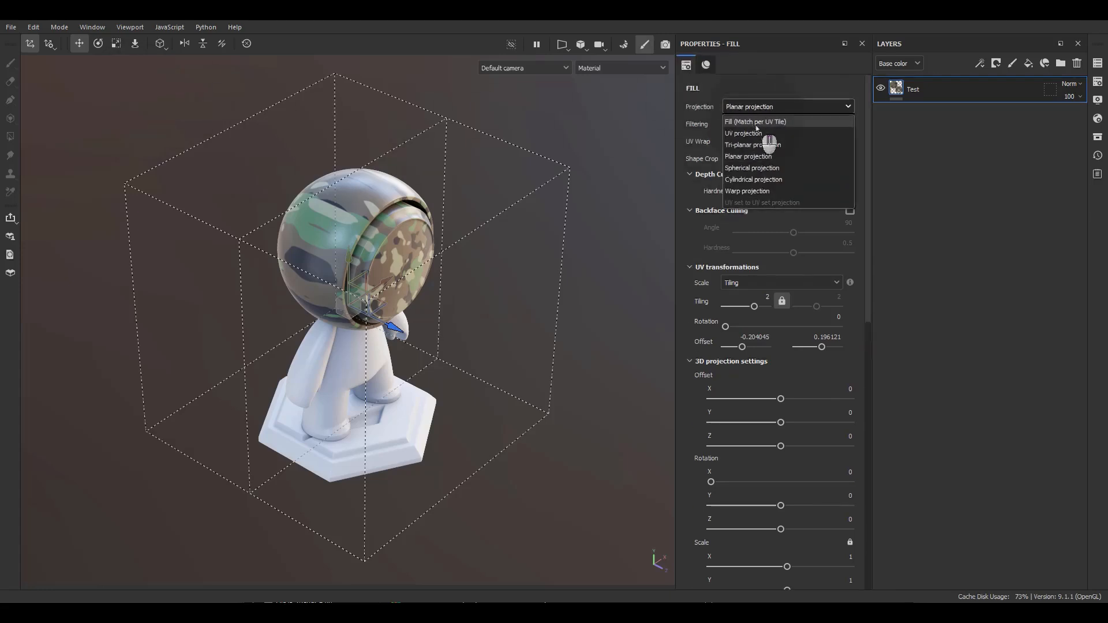
click(745, 168)
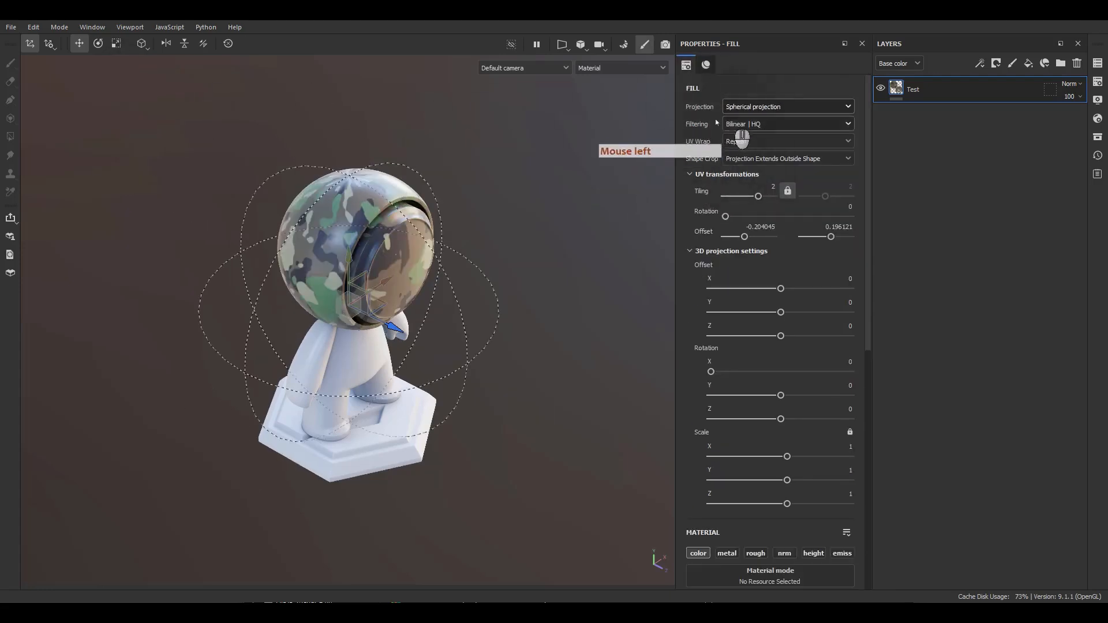
alt+drag(461, 283, 438, 212)
scroll(359, 276, up, 3)
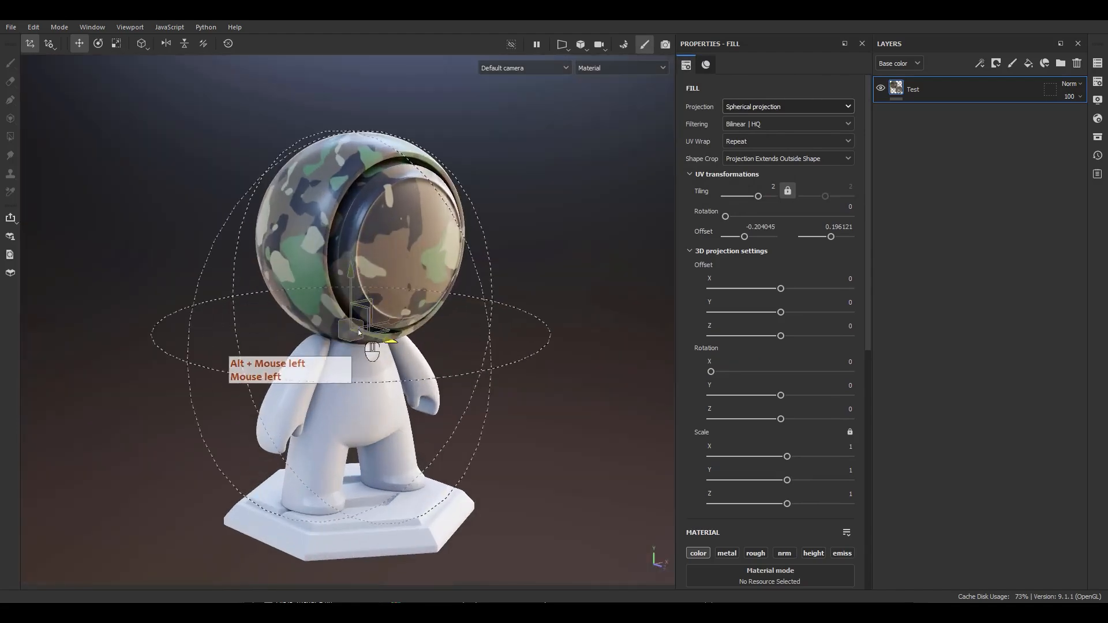
alt+drag(334, 257, 189, 172)
Try Cylindrical projection on the Test fill layer and inspect how the pattern wraps around the head.
click(768, 107)
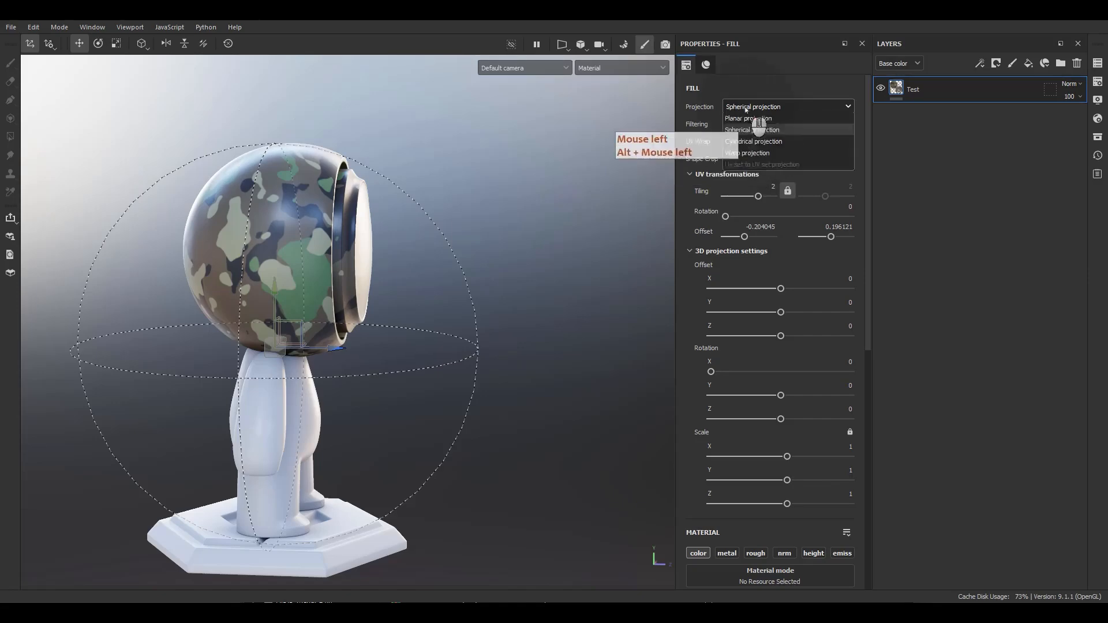
click(750, 179)
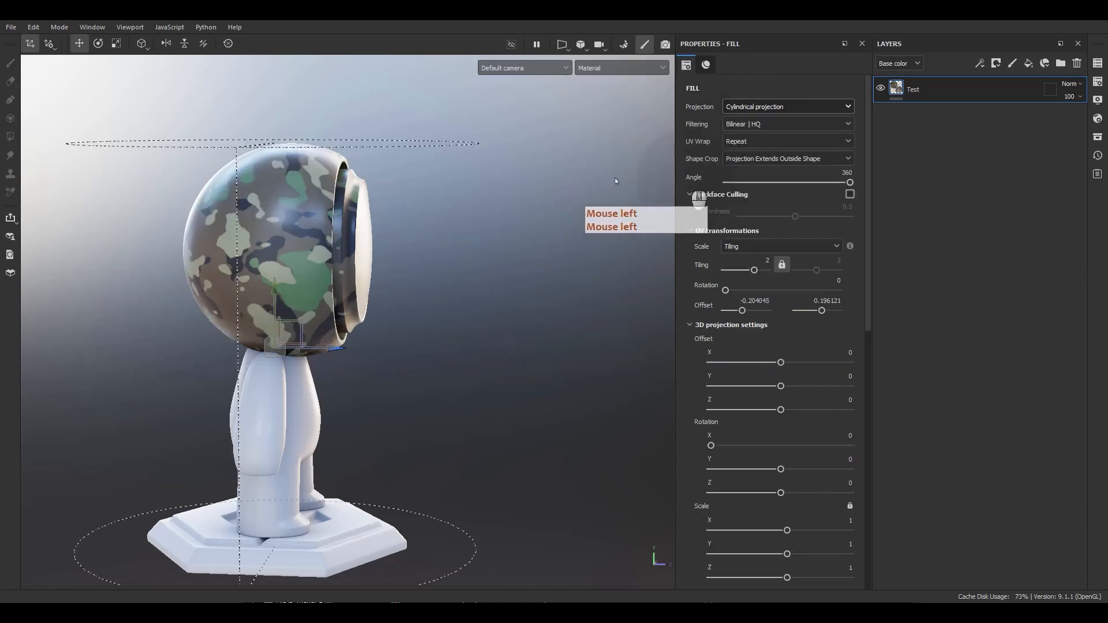
alt+drag(375, 260, 315, 283)
alt+right_drag(315, 283, 378, 205)
alt+drag(378, 205, 385, 167)
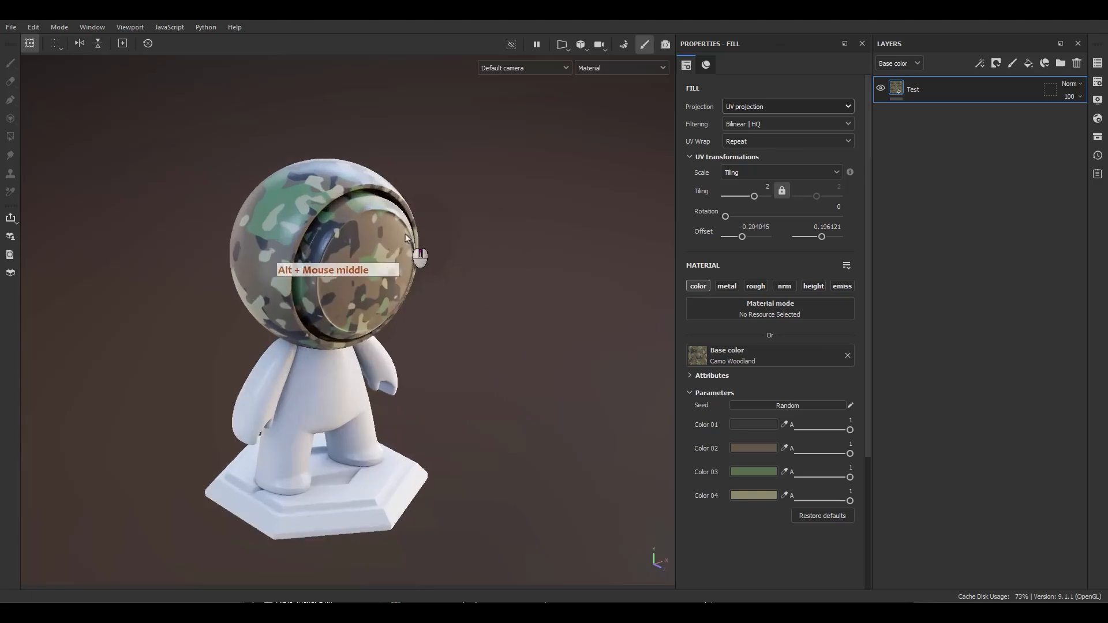
Remove the Camo Woodland texture from the Test fill layer's Base color.
alt+right_drag(371, 248, 371, 279)
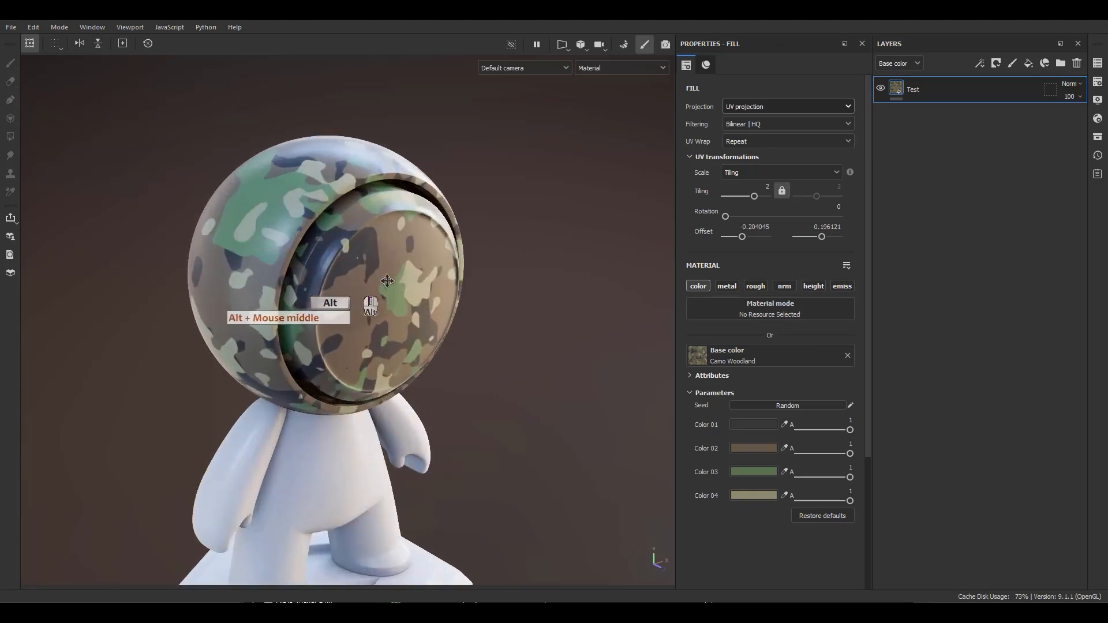
alt+drag(372, 280, 406, 218)
alt+middle_drag(406, 218, 457, 267)
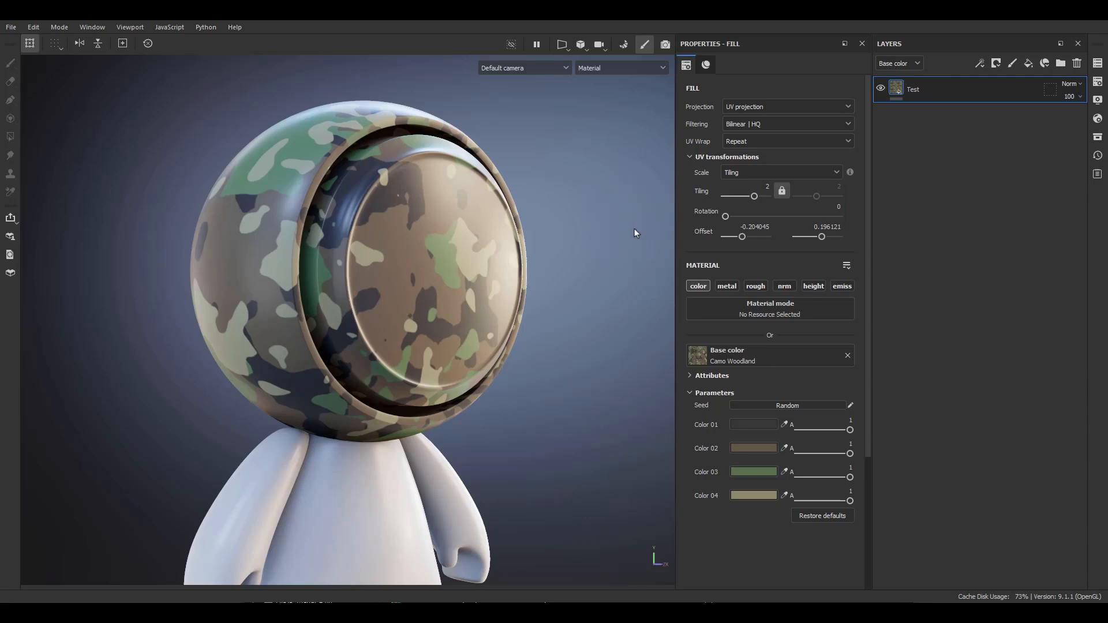
scroll(703, 256, down, 2)
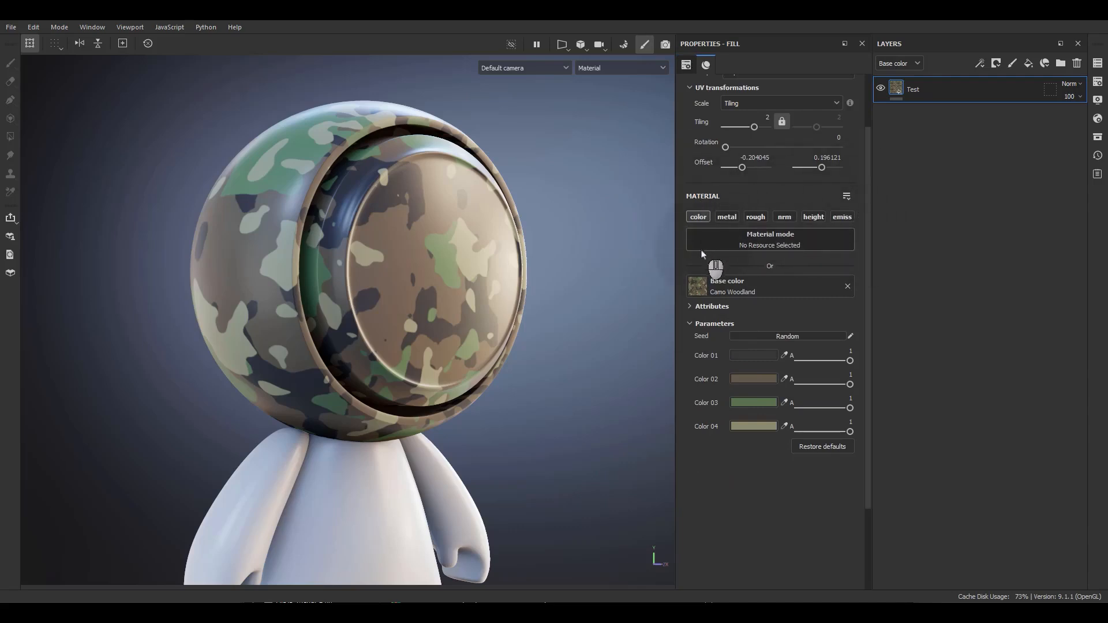
click(846, 286)
Enable the metal, rough, nrm, height and emiss channels on the Test fill layer.
click(726, 218)
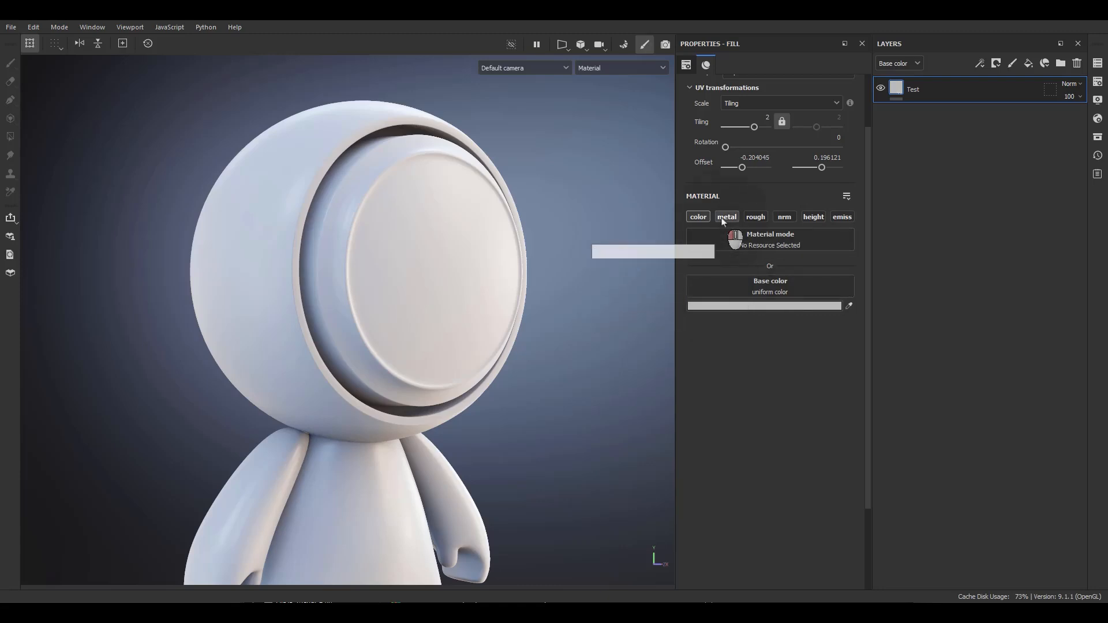
click(757, 218)
click(786, 218)
click(813, 218)
click(838, 218)
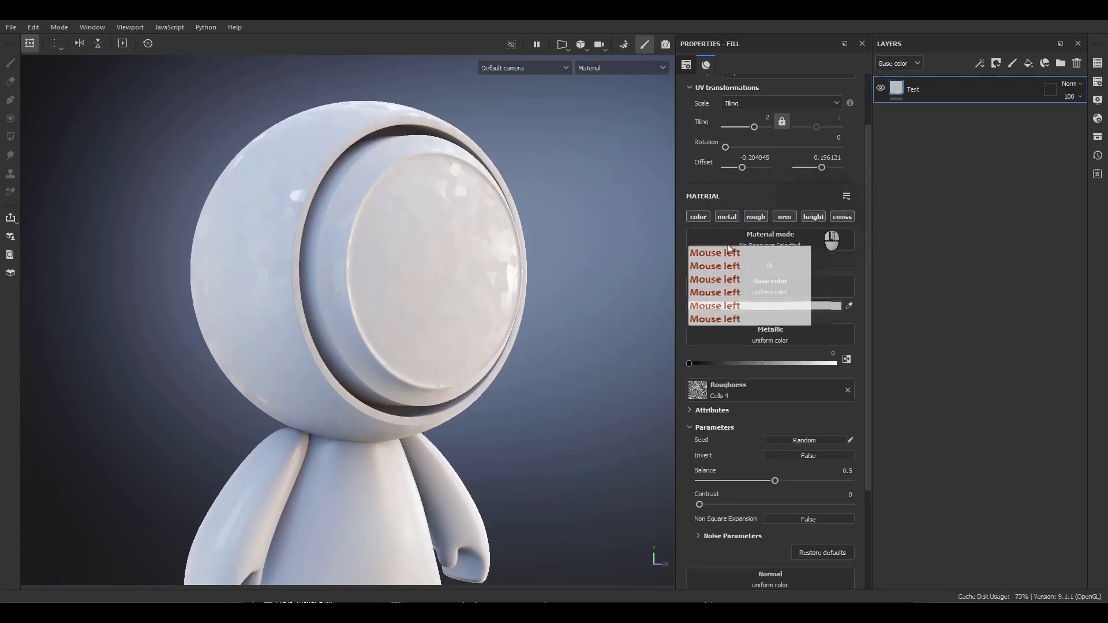
Remove the Cells 4 texture from the fill's Roughness channel and inspect the plain surface of the head.
alt+drag(472, 290, 598, 282)
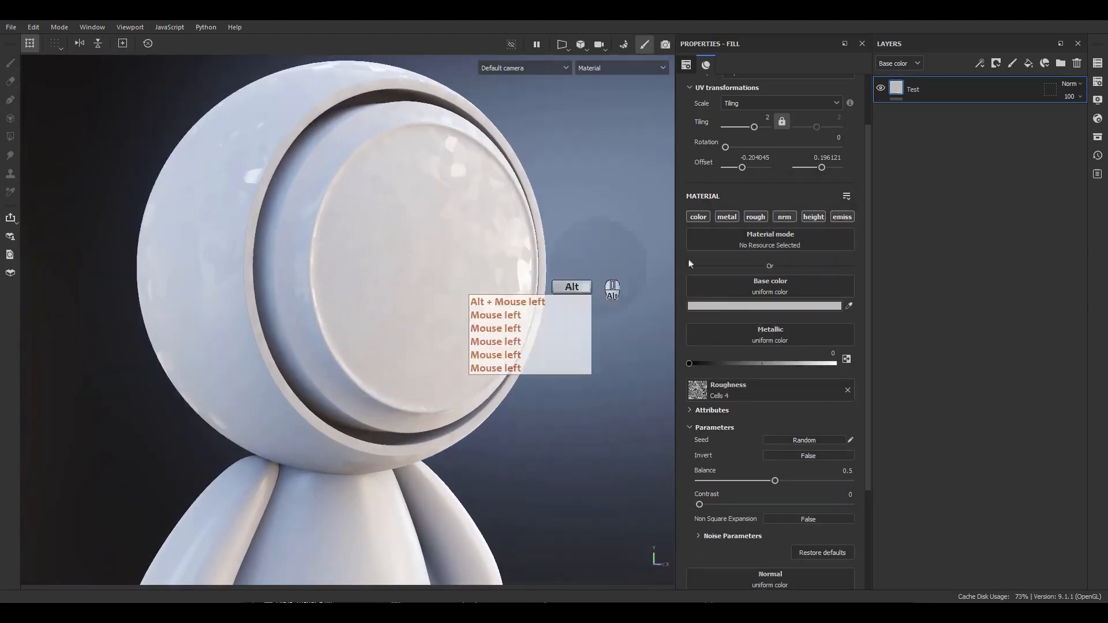
click(848, 390)
alt+middle_drag(426, 326, 448, 339)
alt+drag(458, 305, 459, 264)
alt+right_drag(459, 265, 444, 332)
alt+drag(443, 335, 462, 291)
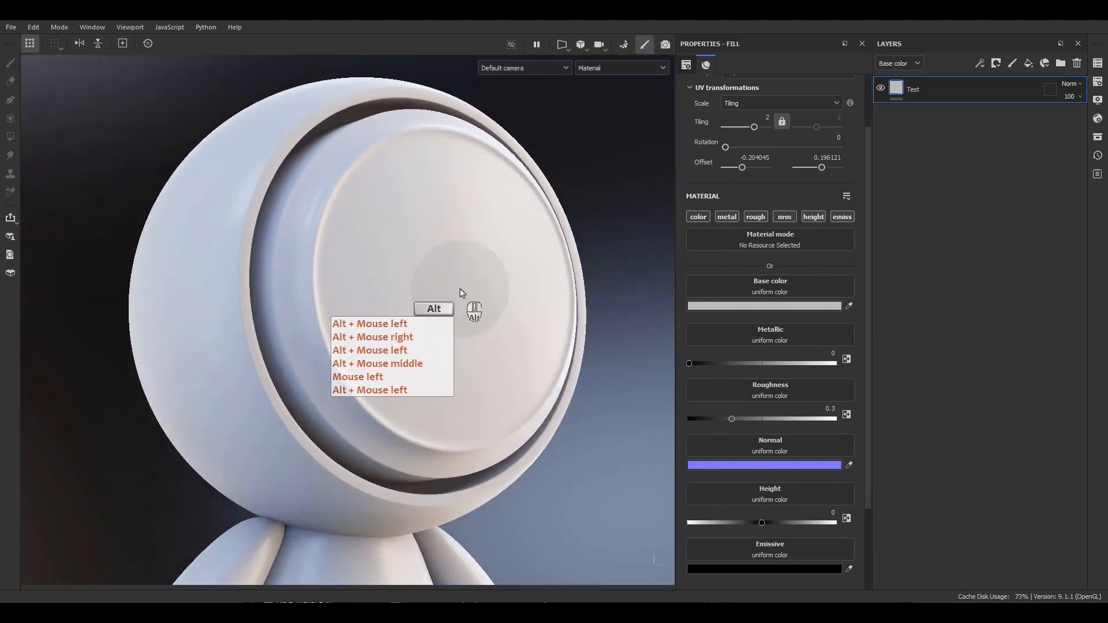
alt+right_click(461, 289)
mouse_move(460, 288)
alt+middle_down()
mouse_move(456, 313)
mouse_move(456, 282)
alt+middle_up()
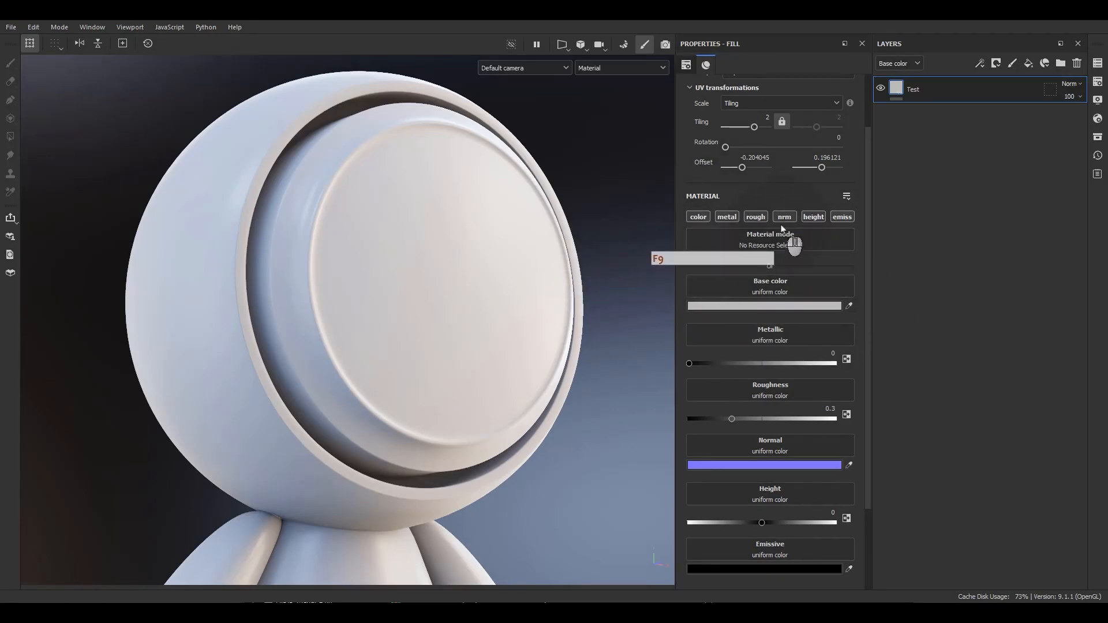
Try the Paint Spray substance as the fill layer's Material mode and remove it again.
click(752, 243)
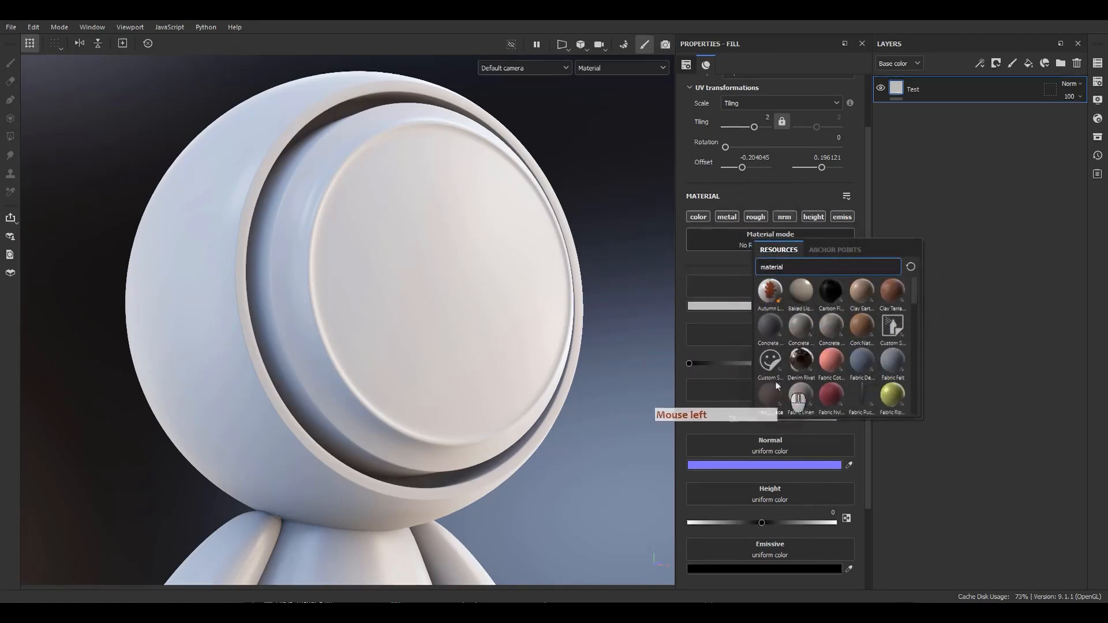
scroll(797, 391, down, 5)
click(701, 264)
click(830, 249)
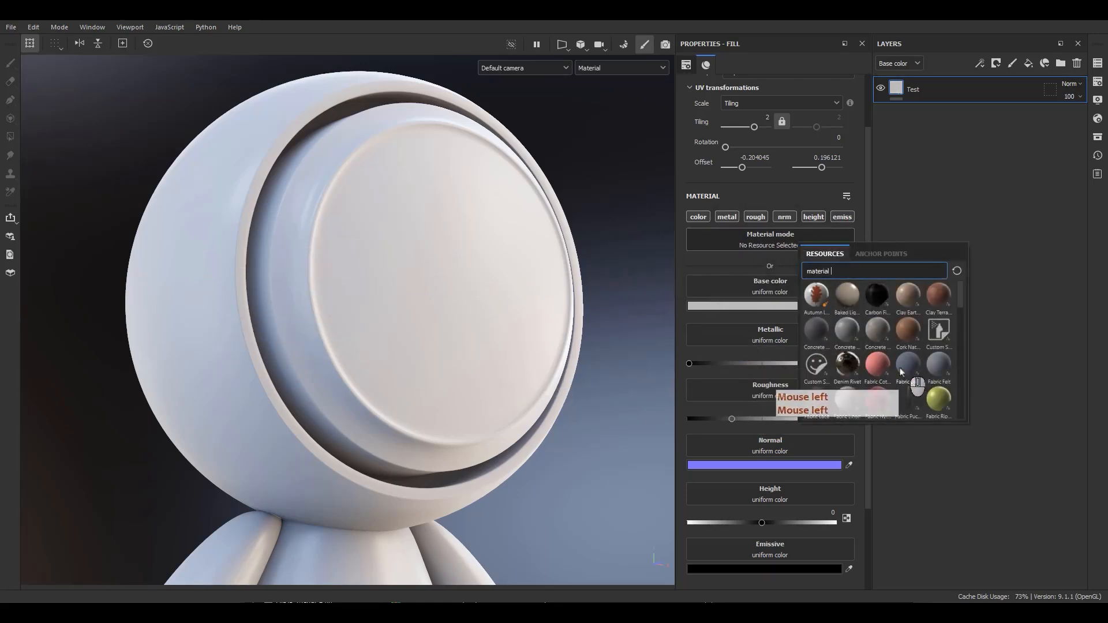
scroll(858, 387, down, 3)
scroll(843, 386, down, 5)
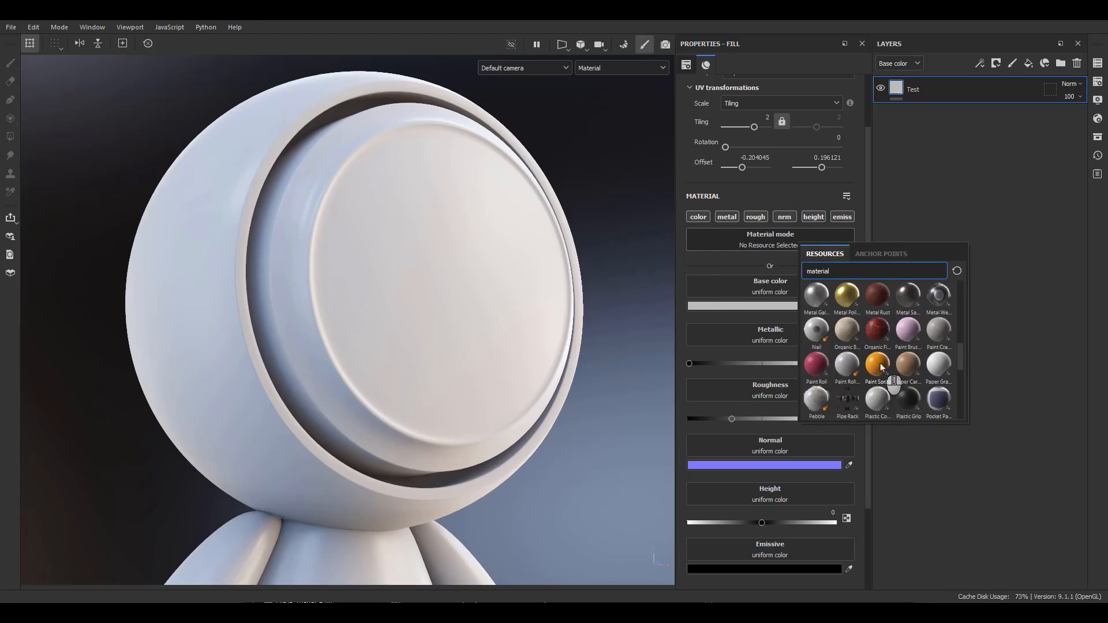
mouse_move(881, 368)
mouse_down()
mouse_move(520, 391)
mouse_move(451, 339)
mouse_move(508, 329)
mouse_up()
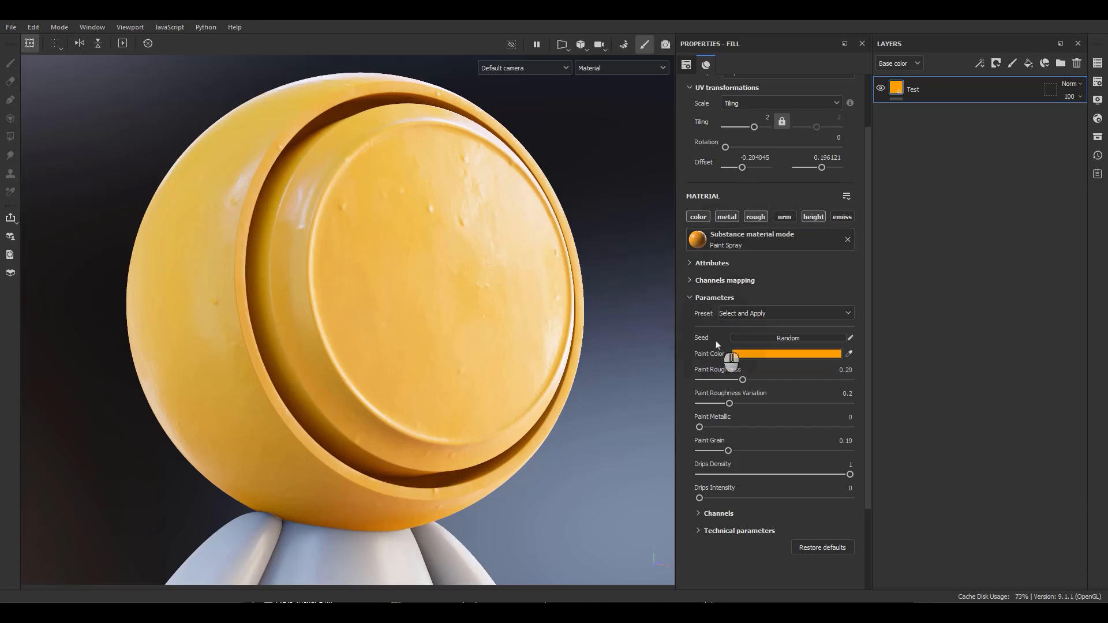
click(848, 240)
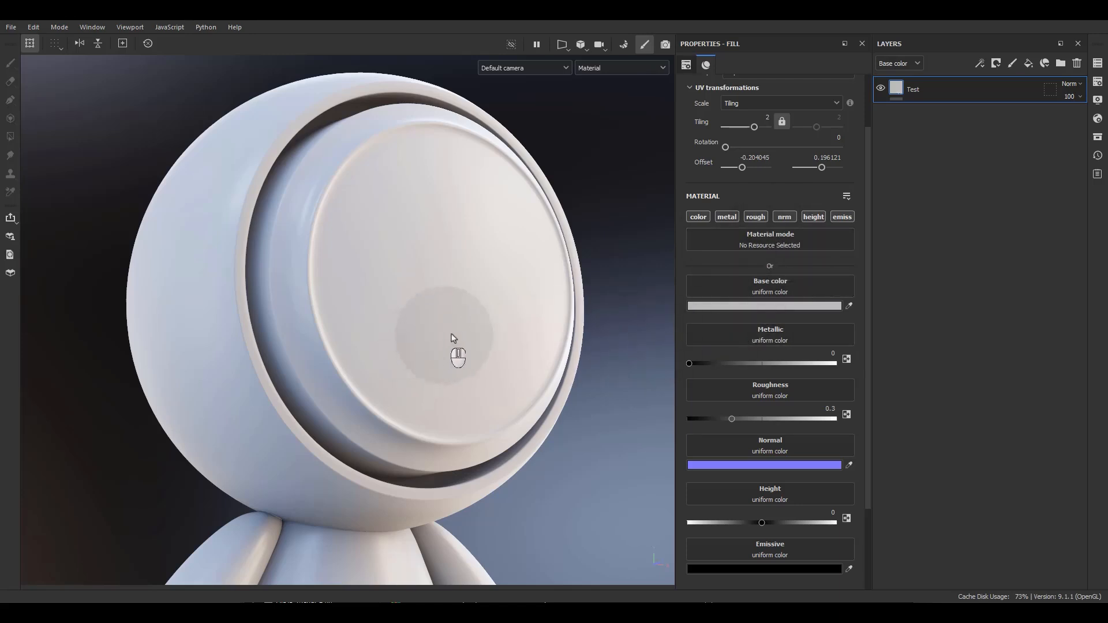
Set the fill's uniform Base color to a bright magenta, D508BC, and place the color window beside the fill properties.
alt+drag(526, 302, 523, 312)
alt+middle_drag(524, 311, 478, 276)
alt+right_drag(478, 276, 469, 313)
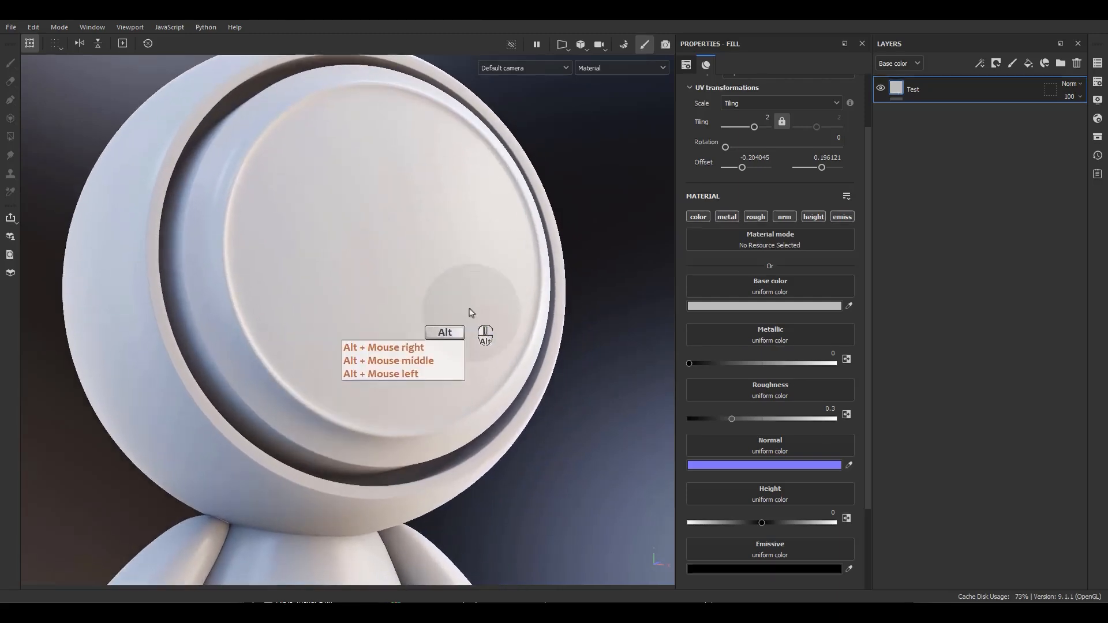
alt+middle_drag(469, 312, 500, 338)
alt+right_drag(500, 337, 509, 313)
alt+middle_drag(510, 313, 498, 284)
alt+drag(498, 284, 510, 284)
click(732, 306)
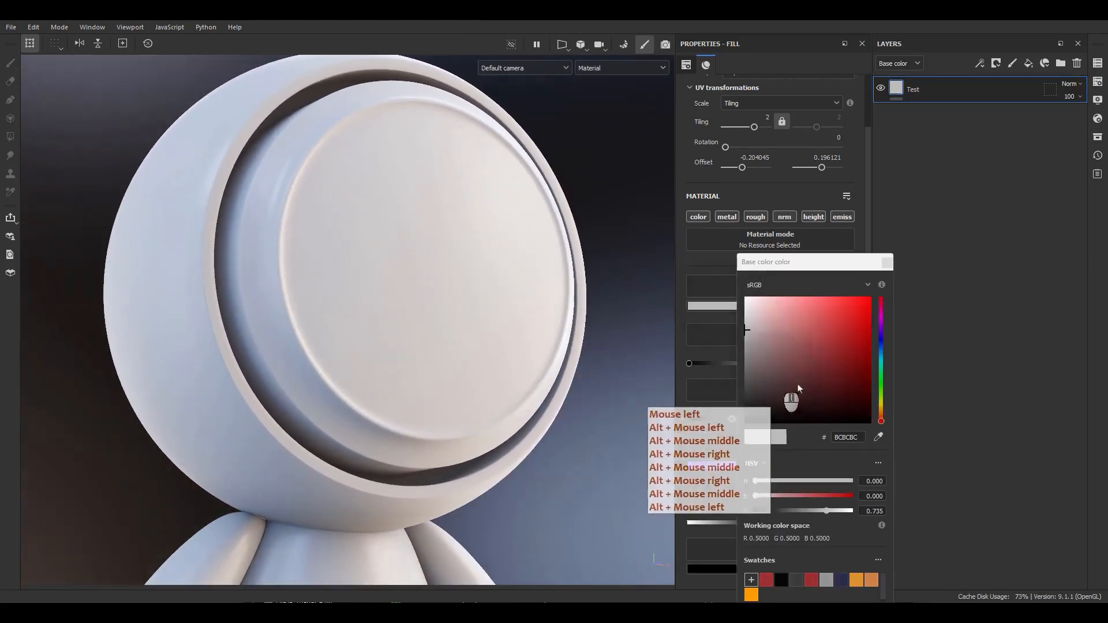
drag(791, 384, 881, 315)
drag(840, 269, 646, 172)
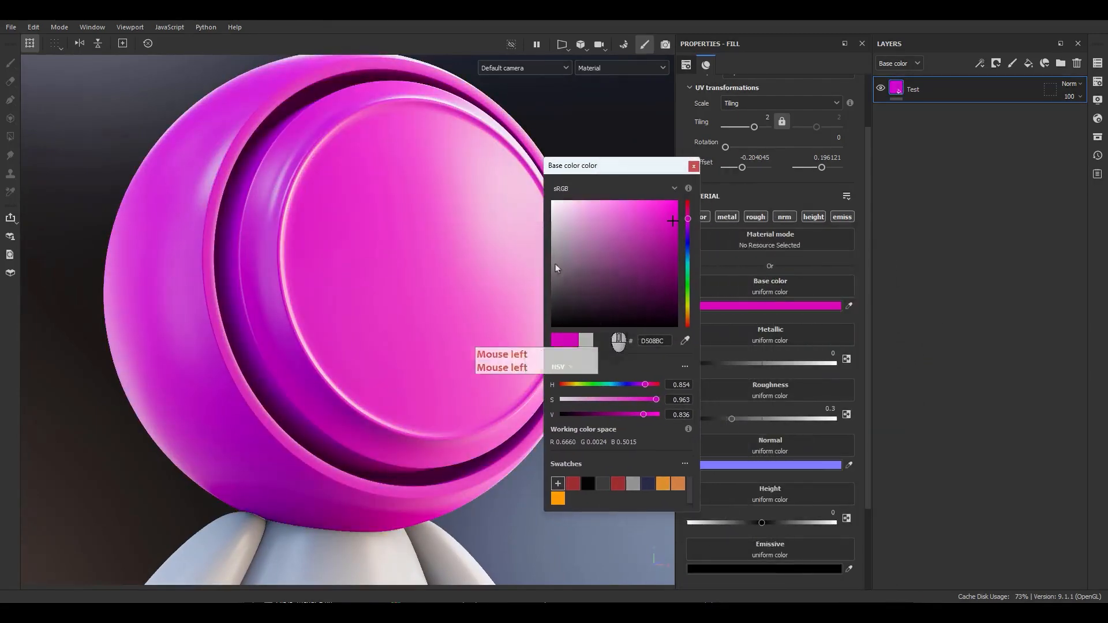
Try the color window's eyedropper and hex field, and switch the color sliders to RGB and back to HSV.
click(683, 345)
right_click(417, 327)
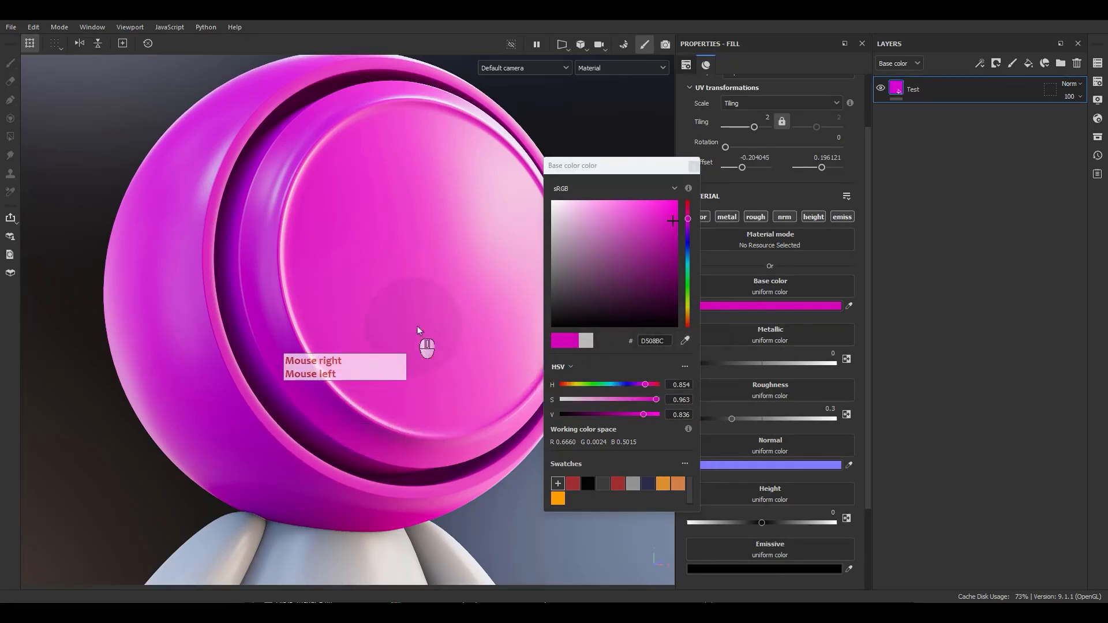
click(657, 341)
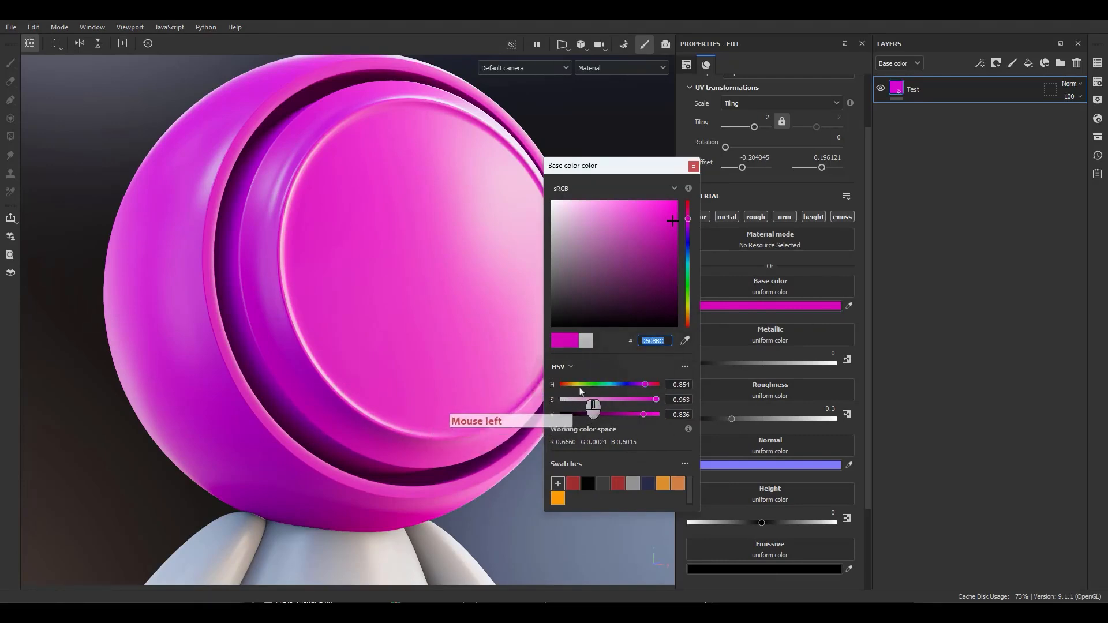
click(562, 366)
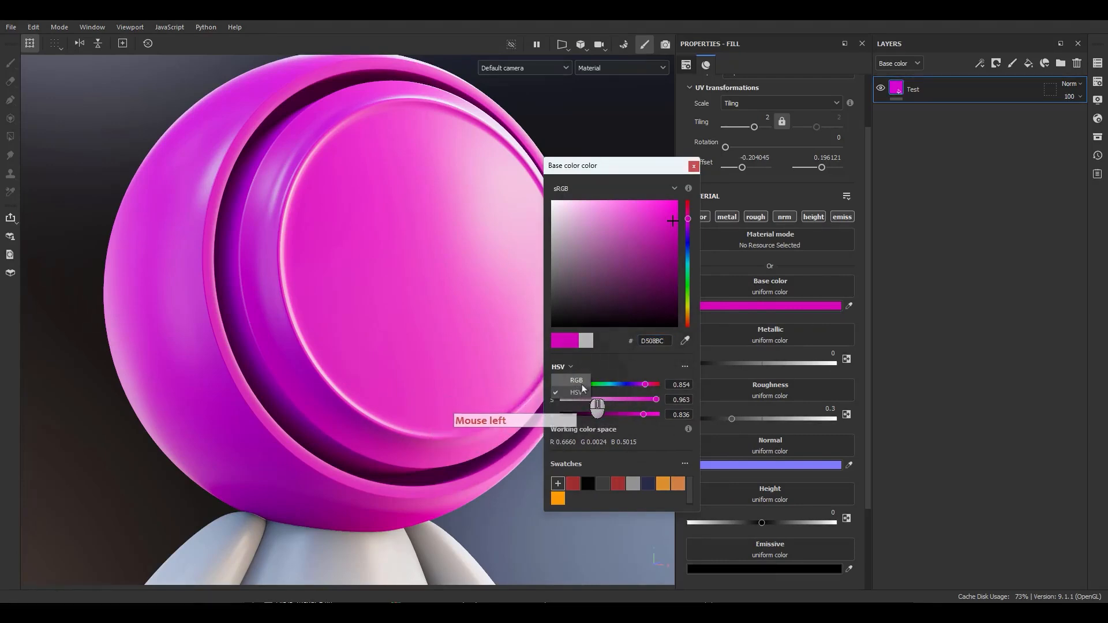
click(578, 381)
click(563, 366)
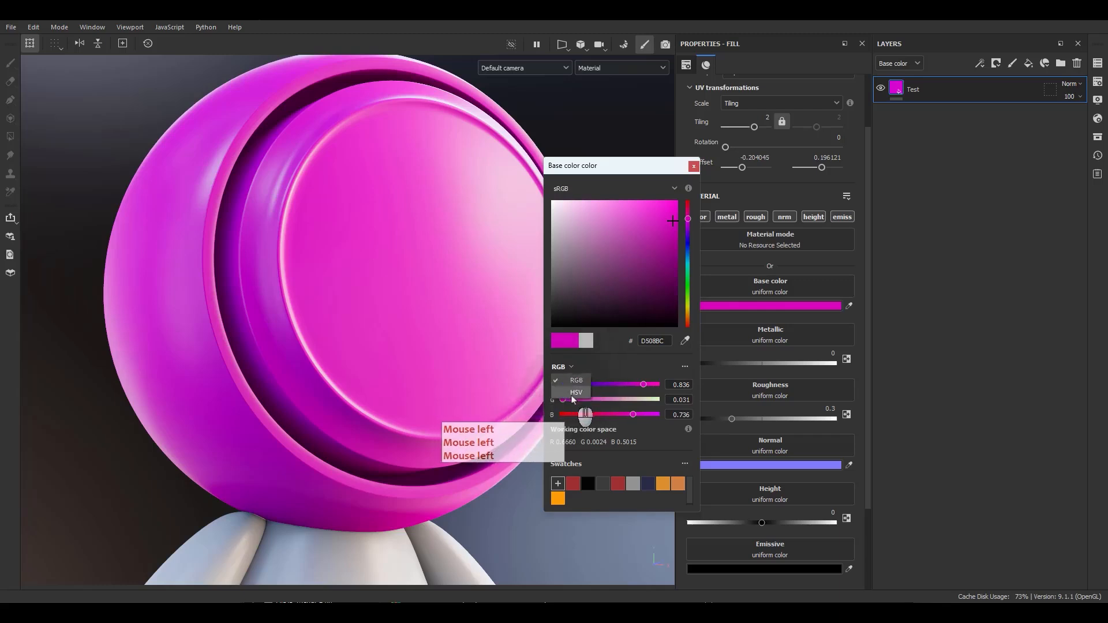
click(576, 392)
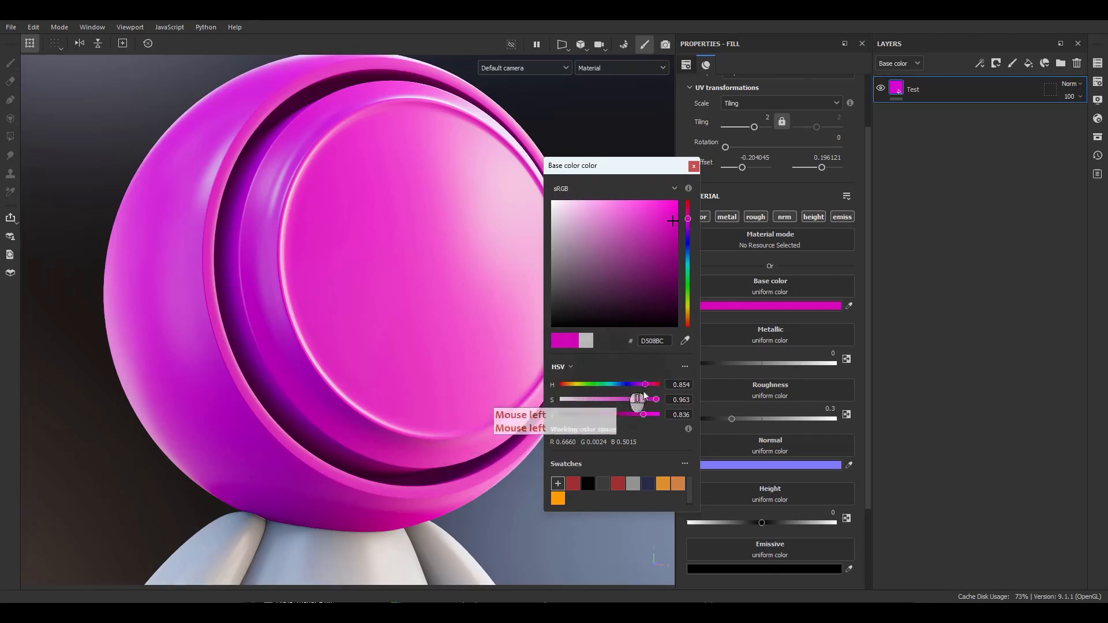
click(562, 370)
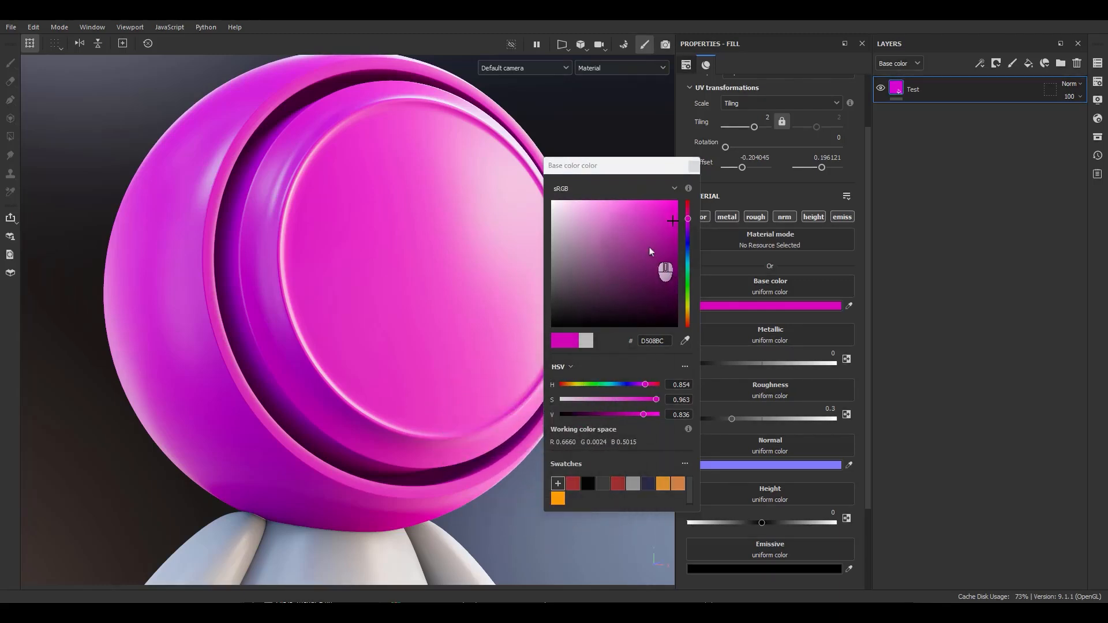
Change the Base color to the softer magenta CD33BA and delete all saved color swatches.
drag(649, 247, 647, 227)
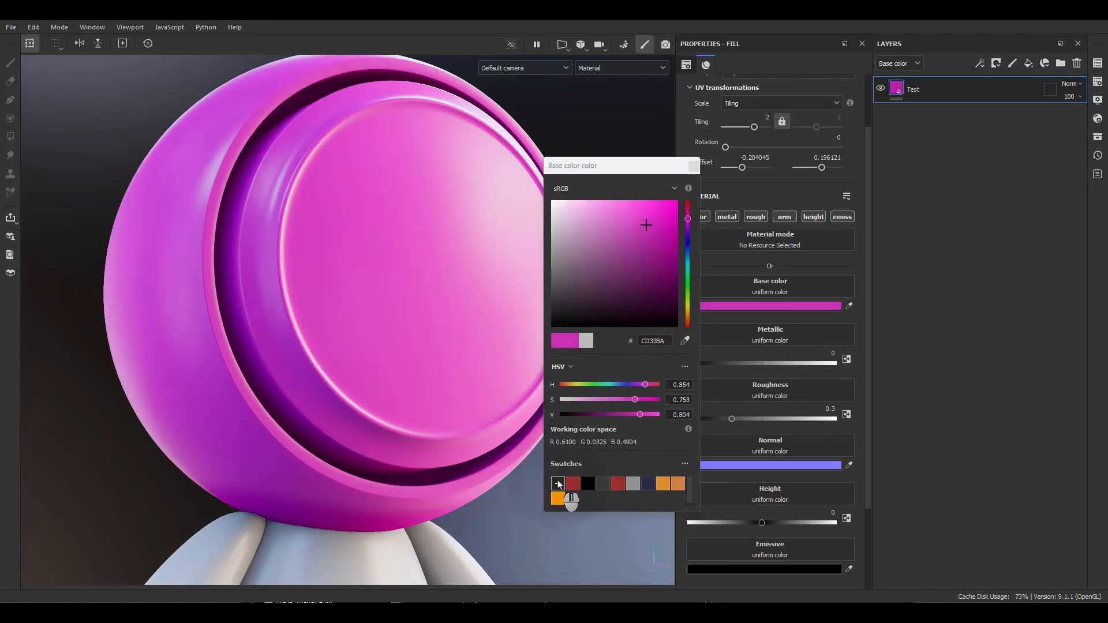
click(684, 466)
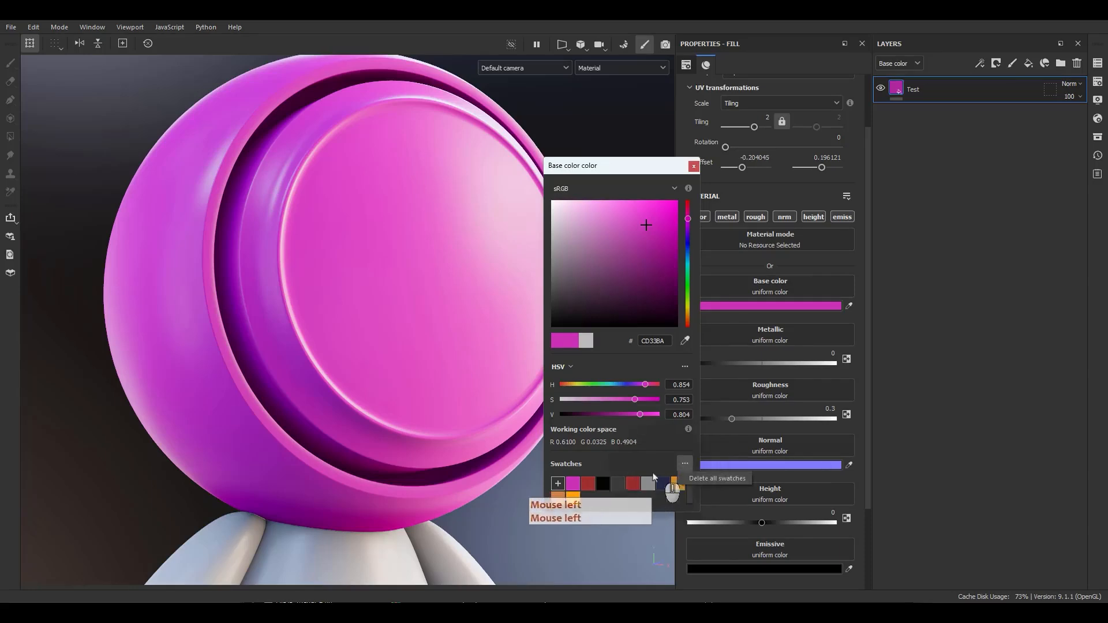
click(695, 480)
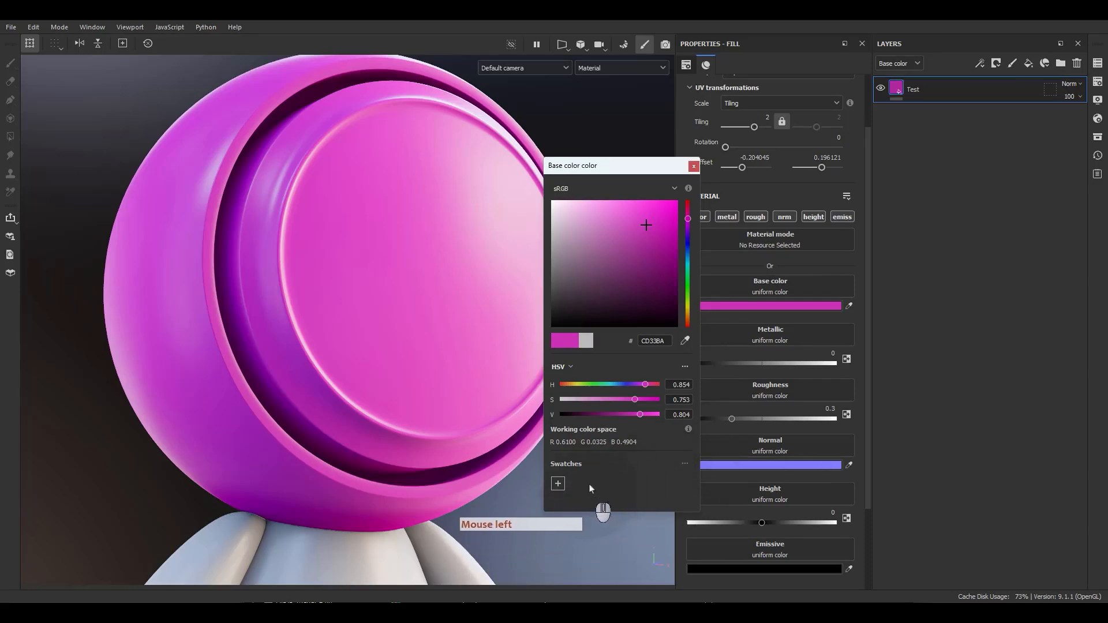
click(694, 167)
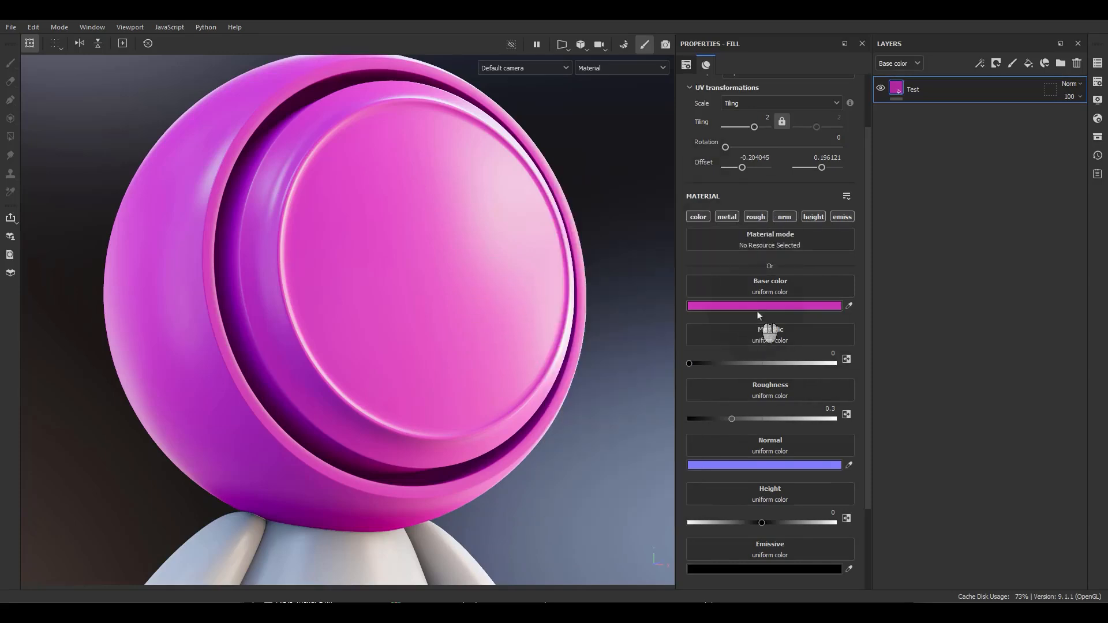
Apply the Fabric Medieval Pyramid Curved texture to the Base color and reduce its Curve parameter to about 0.6.
click(764, 292)
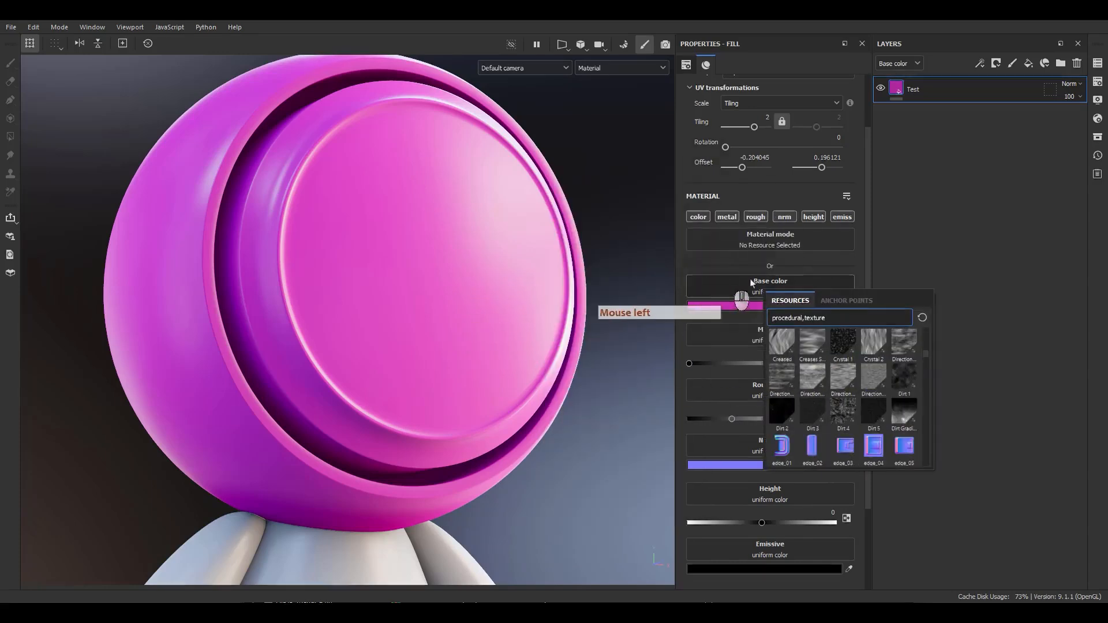
scroll(822, 407, down, 5)
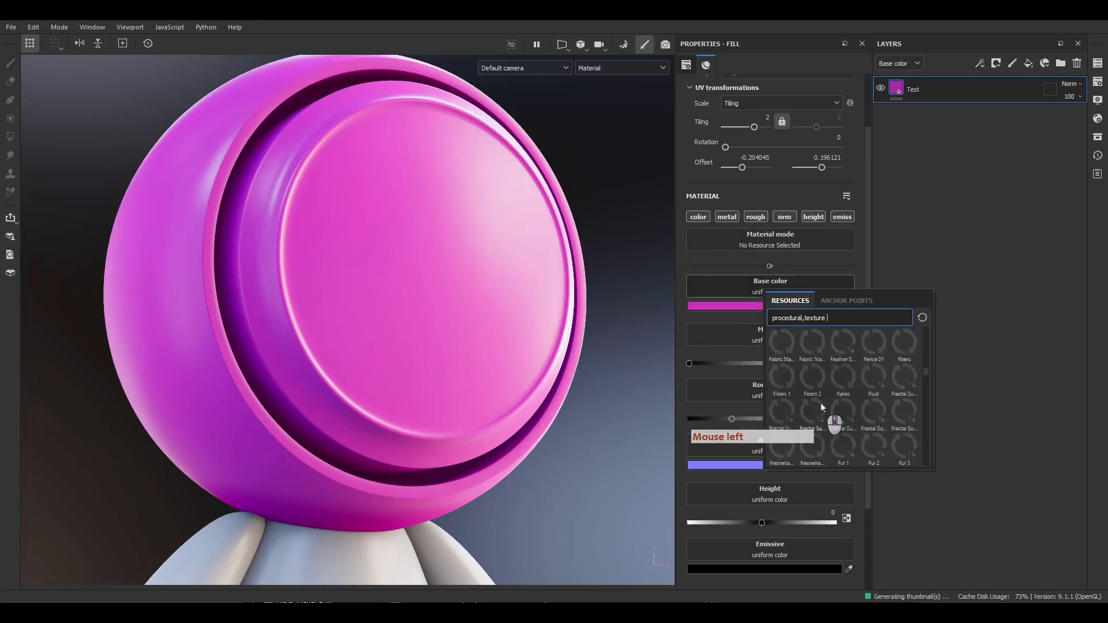
scroll(867, 396, up, 3)
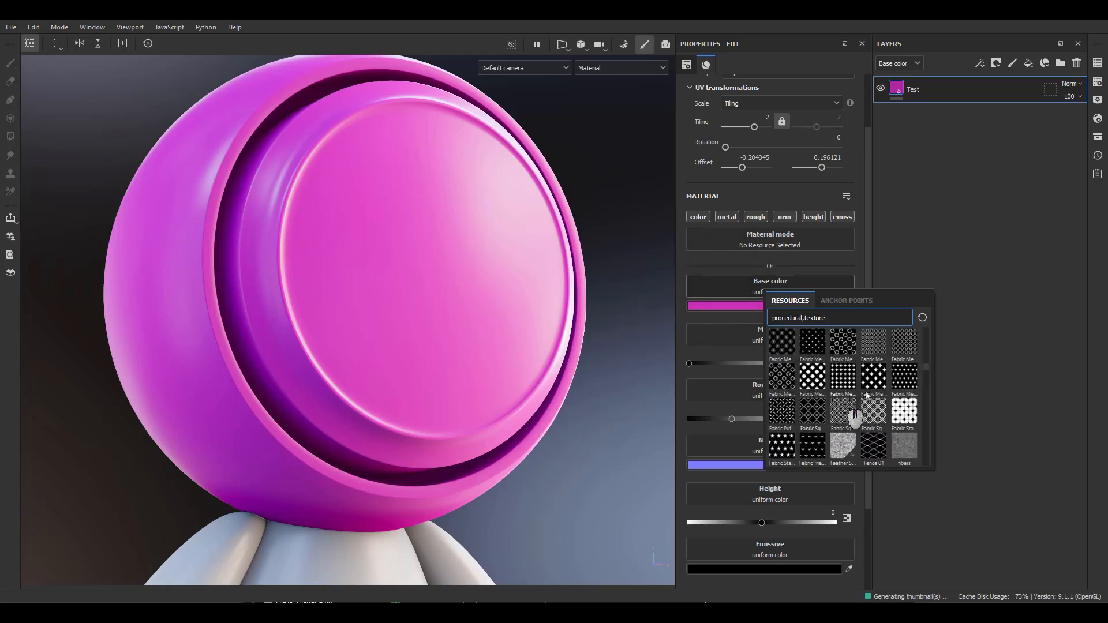
click(915, 381)
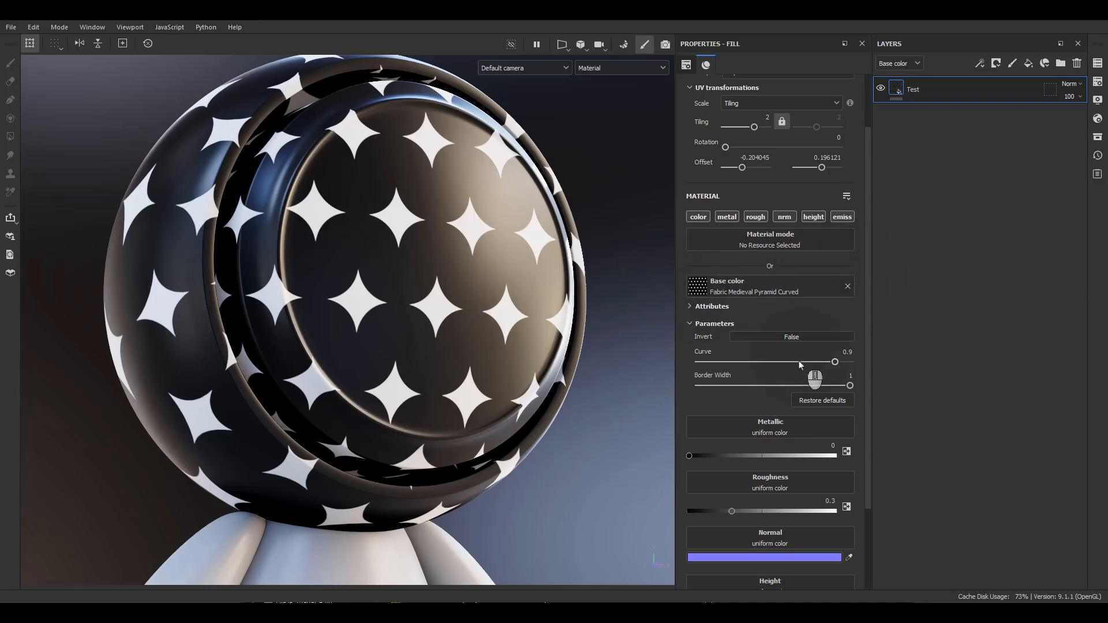
drag(800, 364, 851, 375)
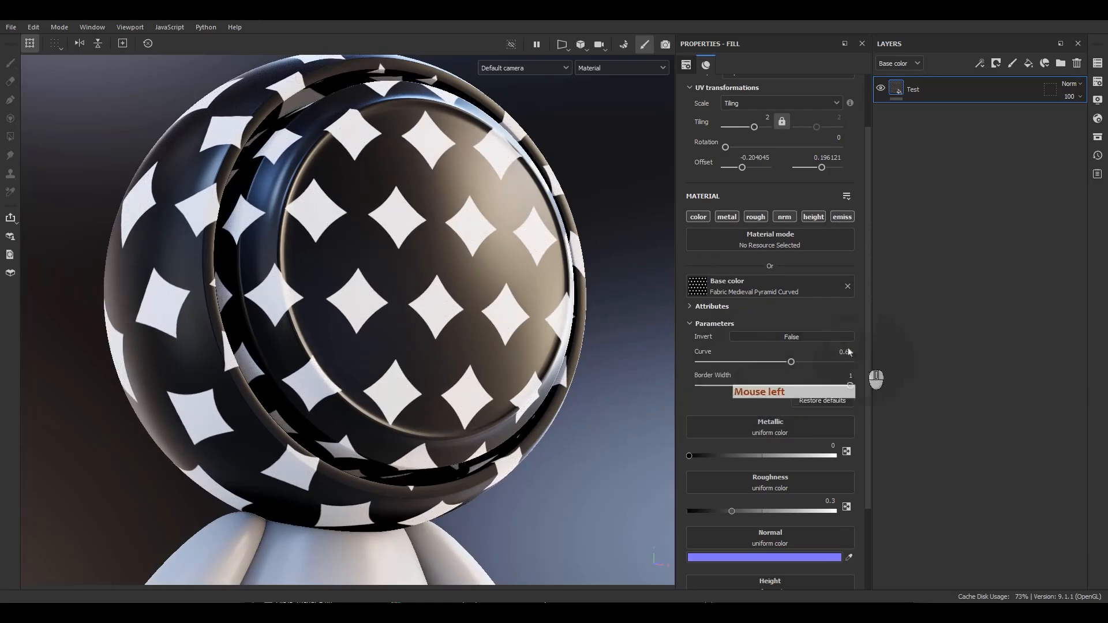
Replace the Base color texture with a grunge map of dark, wavy vertical streaks.
click(751, 286)
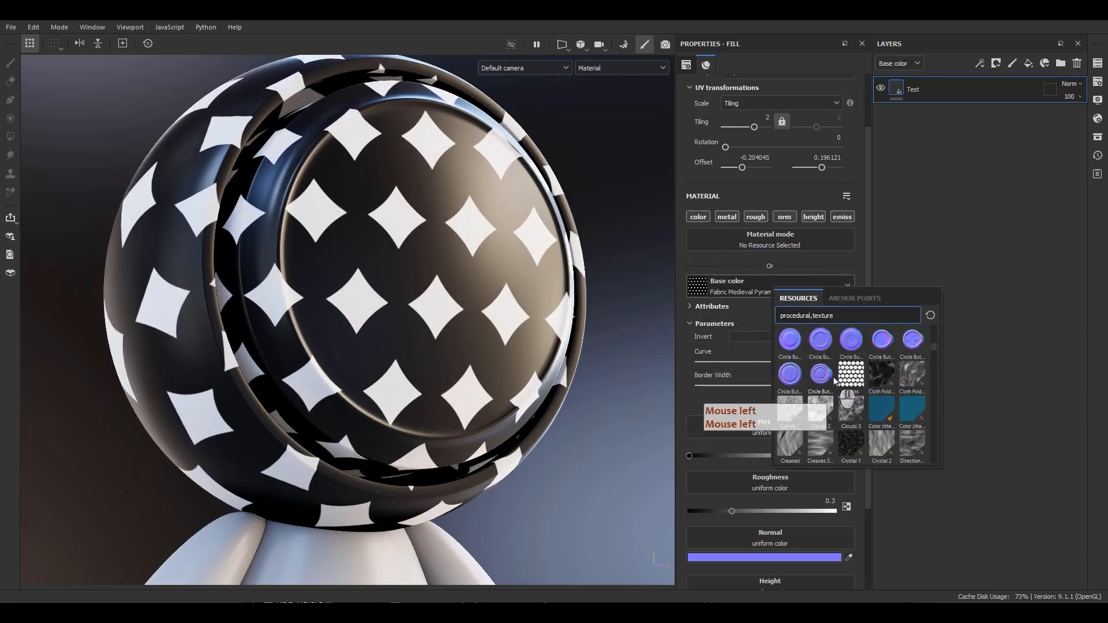
scroll(856, 402, down, 5)
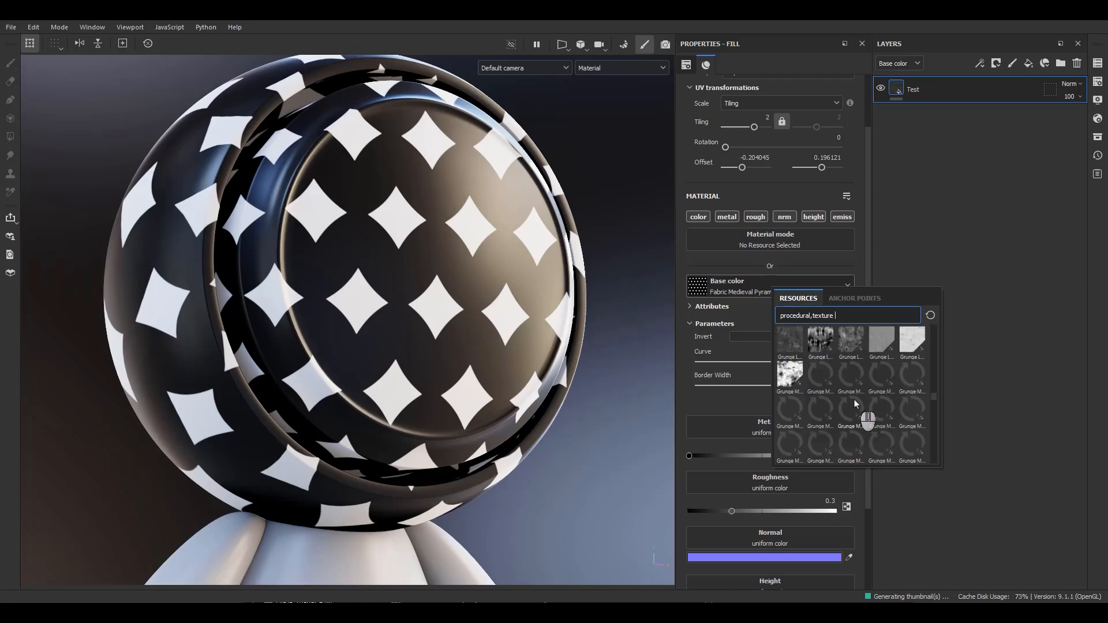
click(911, 398)
Browse the texture resources for the Base color and apply the 02_Body_ambient_occlusion map.
click(739, 293)
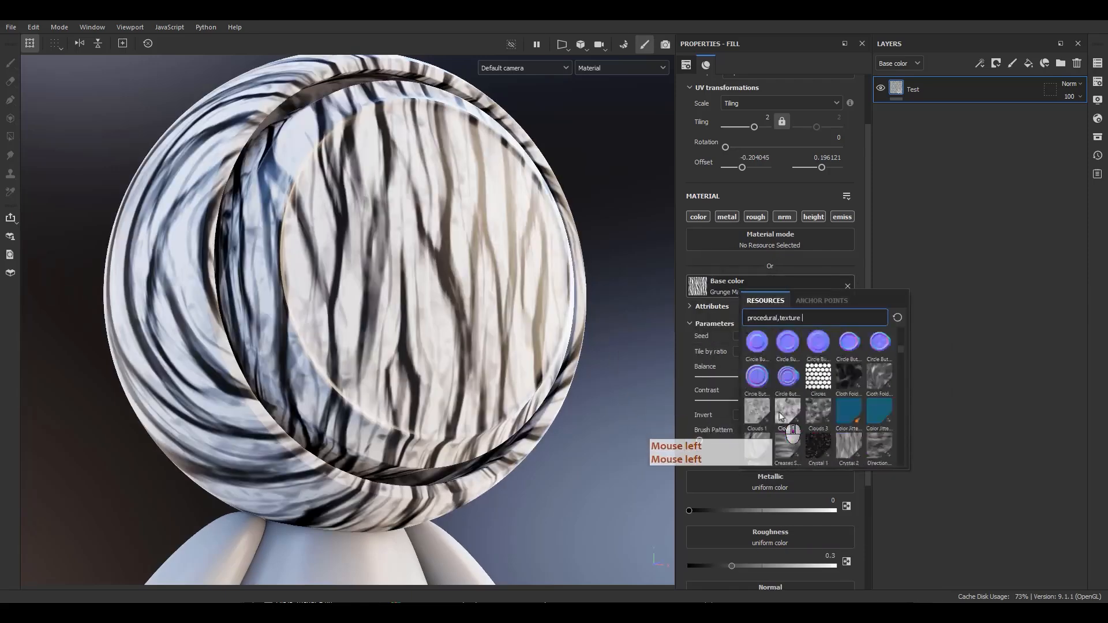
scroll(779, 412, down, 10)
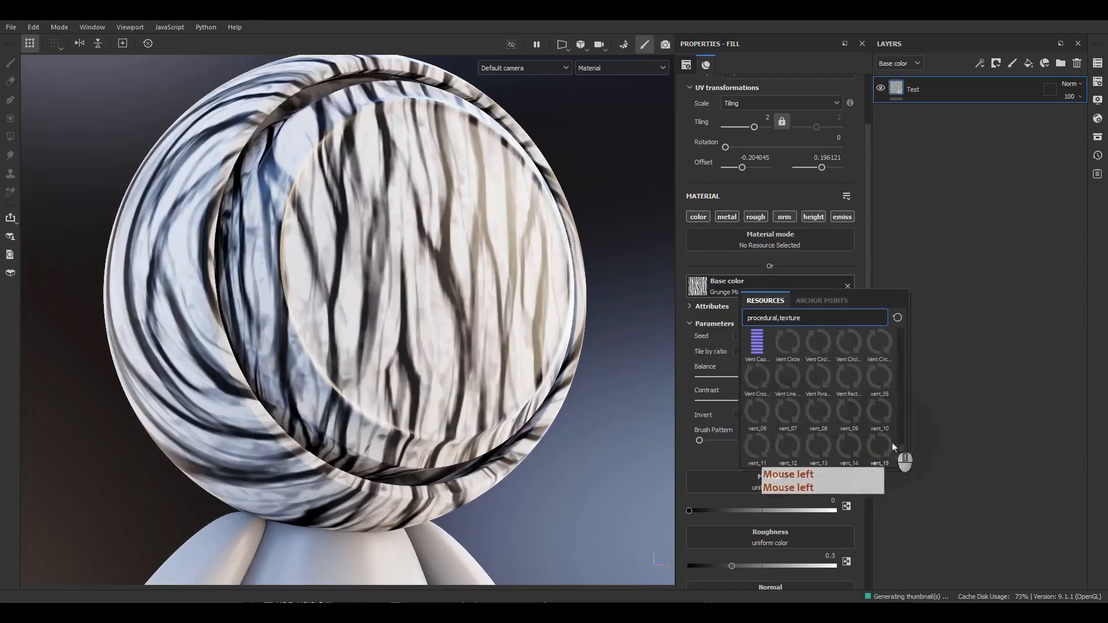
drag(899, 454, 913, 333)
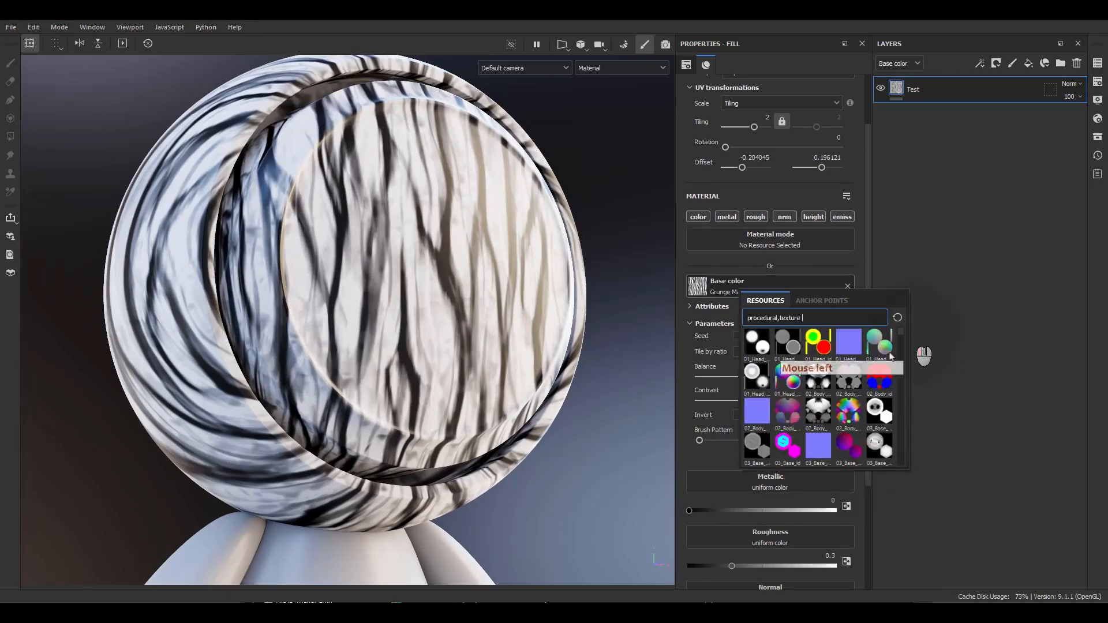
click(814, 382)
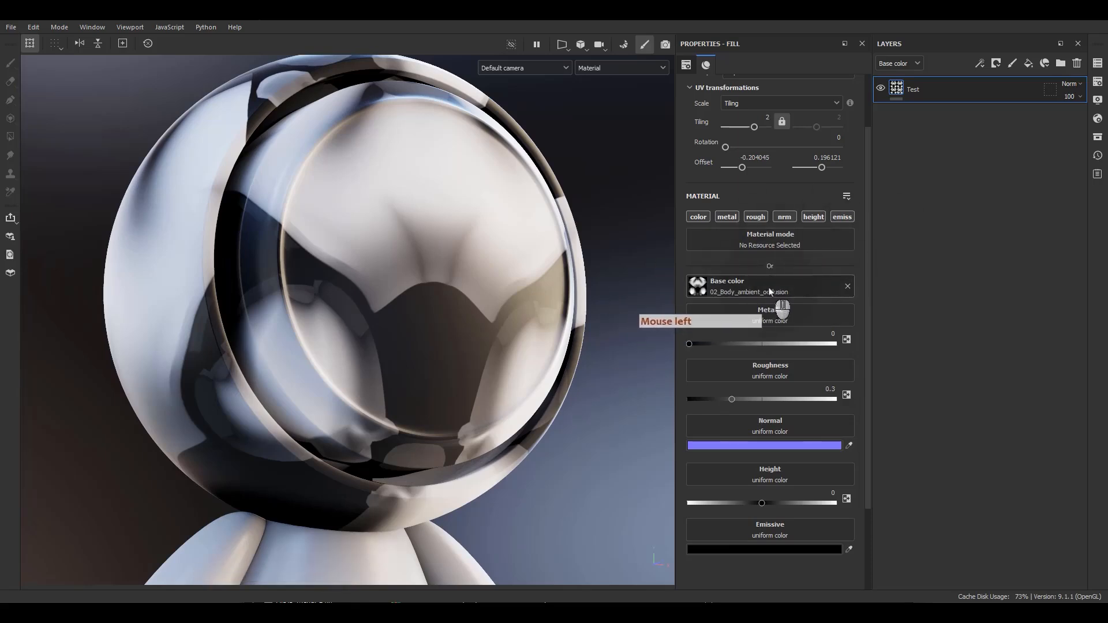
Try the Brick generator texture on the Base color, and remove it to return the channel to a uniform color.
click(770, 292)
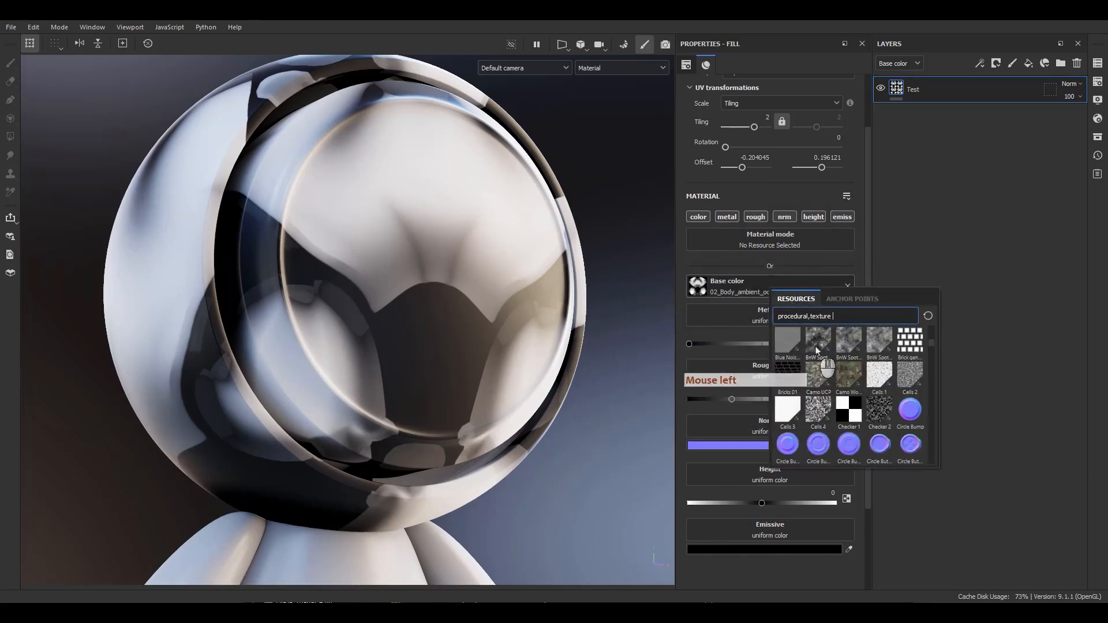
click(910, 342)
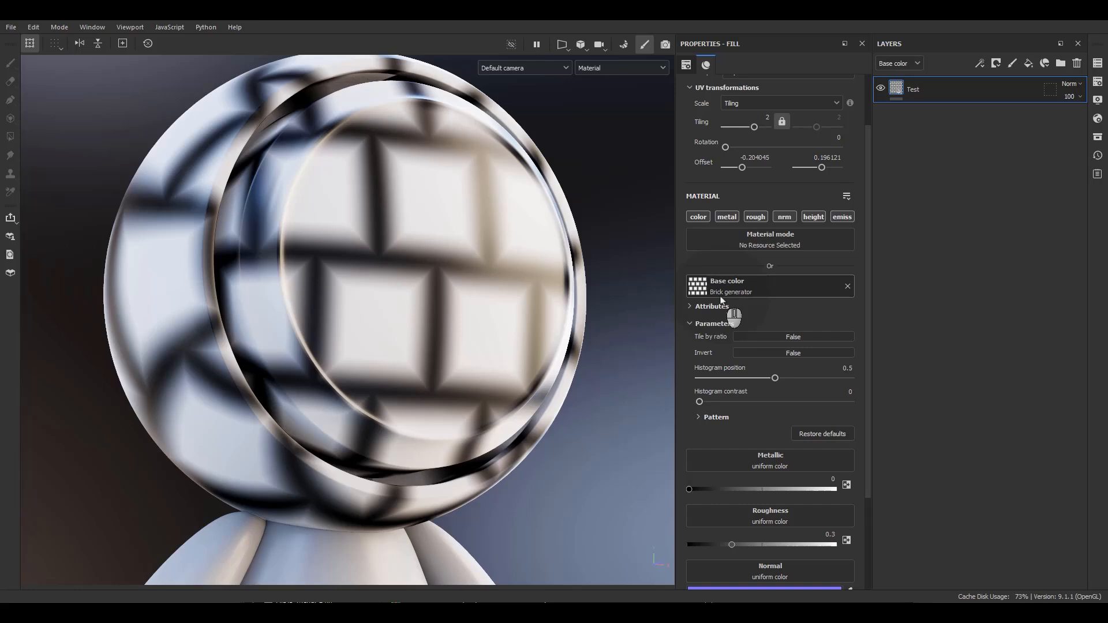
click(732, 300)
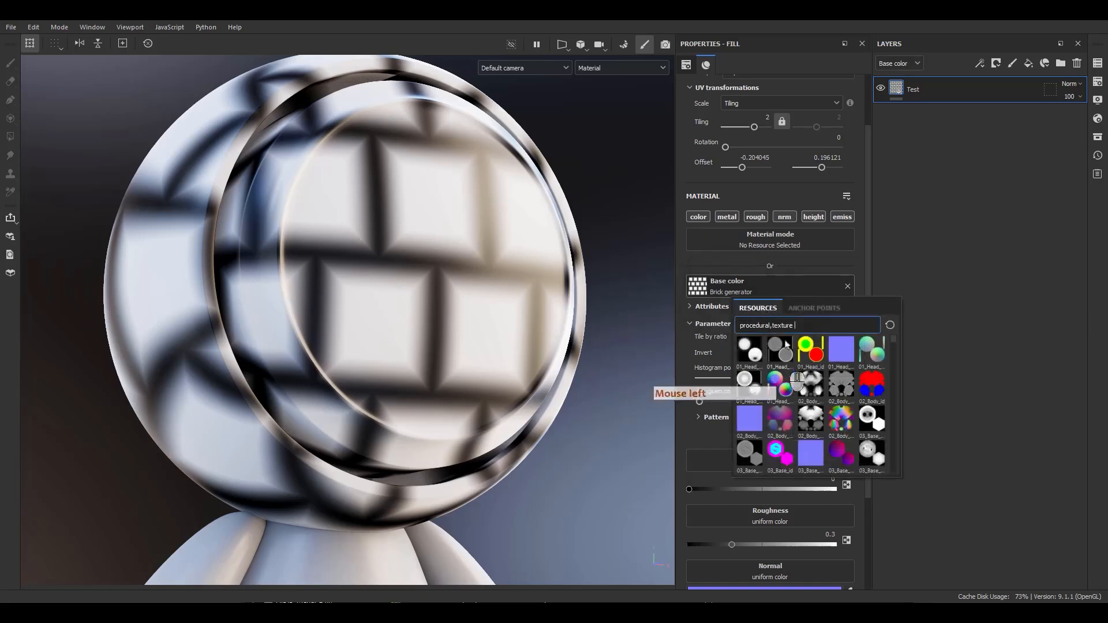
click(847, 286)
Apply the Checker 1 texture to the Metallic channel and set the UV tiling to 6.
mouse_move(690, 364)
mouse_down()
mouse_move(863, 367)
mouse_move(655, 383)
mouse_move(903, 375)
mouse_move(947, 385)
mouse_move(644, 388)
mouse_move(875, 375)
mouse_move(687, 384)
mouse_up()
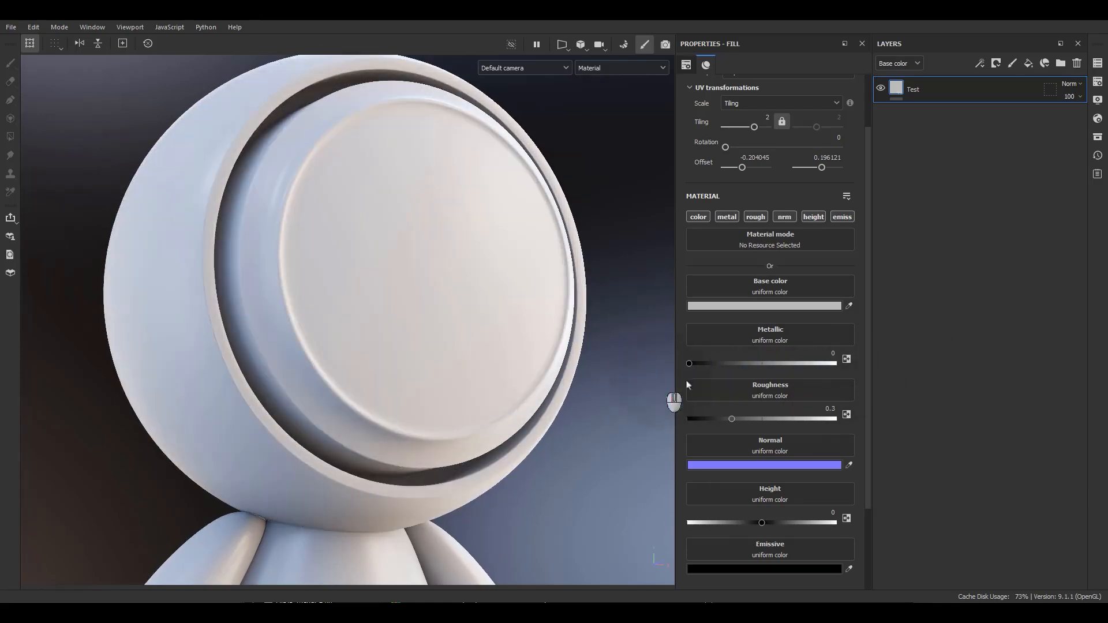
click(756, 341)
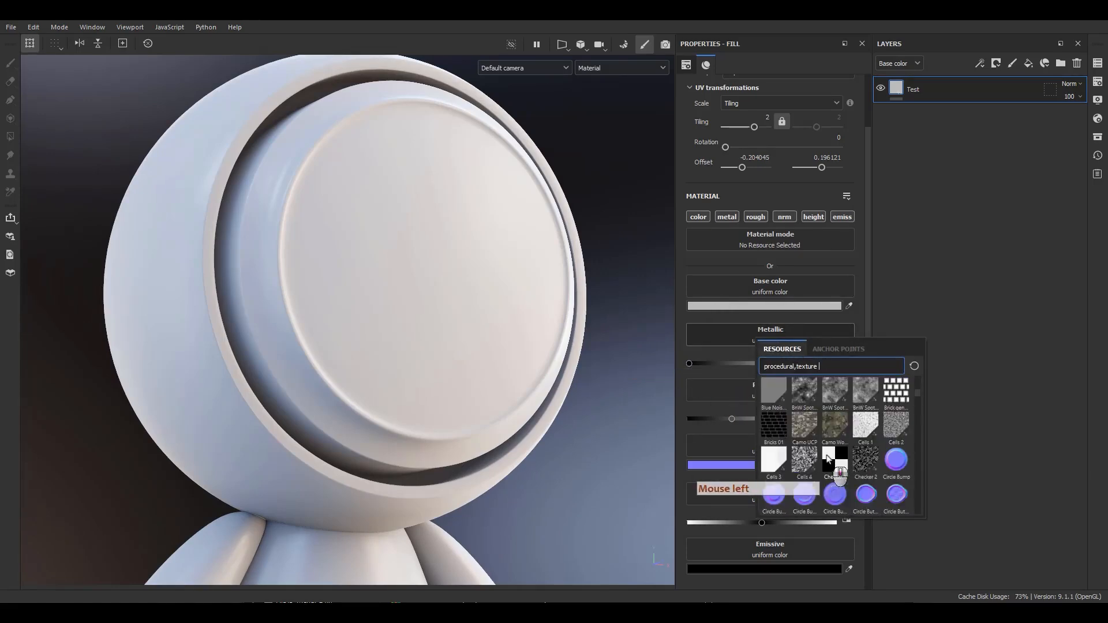
click(828, 459)
scroll(782, 154, up, 1)
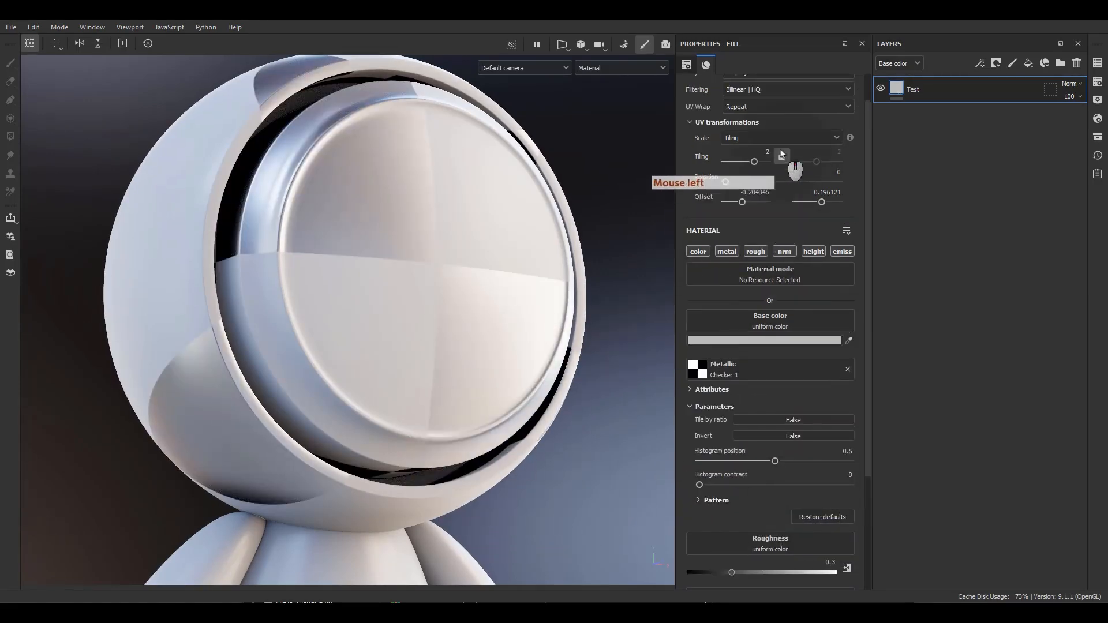
click(763, 155)
text(6)
key(Return)
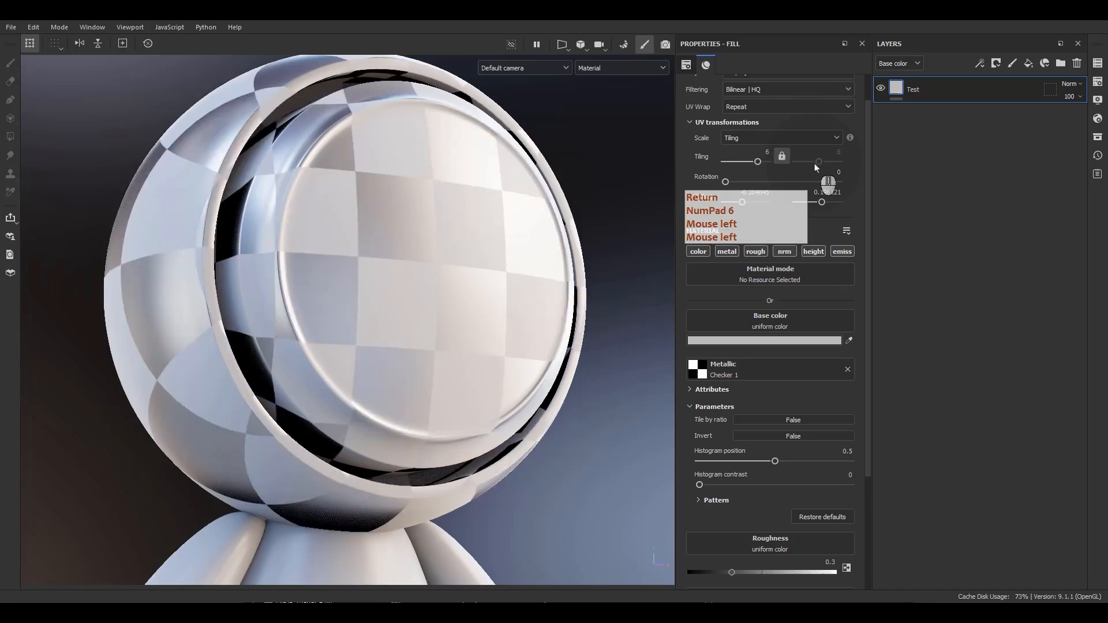
Set the Metallic checker's Histogram position to about 0.48 and its Pattern tiling to 4.
scroll(710, 404, down, 1)
mouse_move(521, 371)
alt+mouse_down()
mouse_move(487, 361)
mouse_move(504, 359)
alt+mouse_up()
mouse_move(775, 428)
mouse_down()
mouse_move(743, 428)
mouse_move(781, 426)
mouse_up()
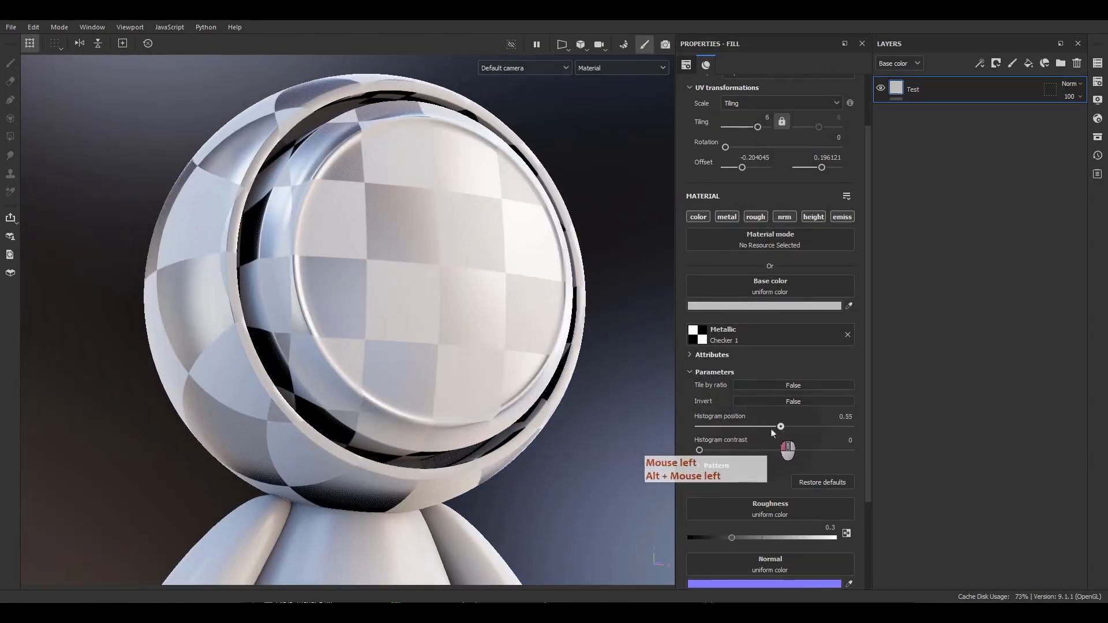
click(715, 465)
mouse_move(742, 489)
mouse_down()
mouse_move(765, 494)
mouse_move(709, 489)
mouse_move(797, 489)
mouse_move(736, 489)
mouse_up()
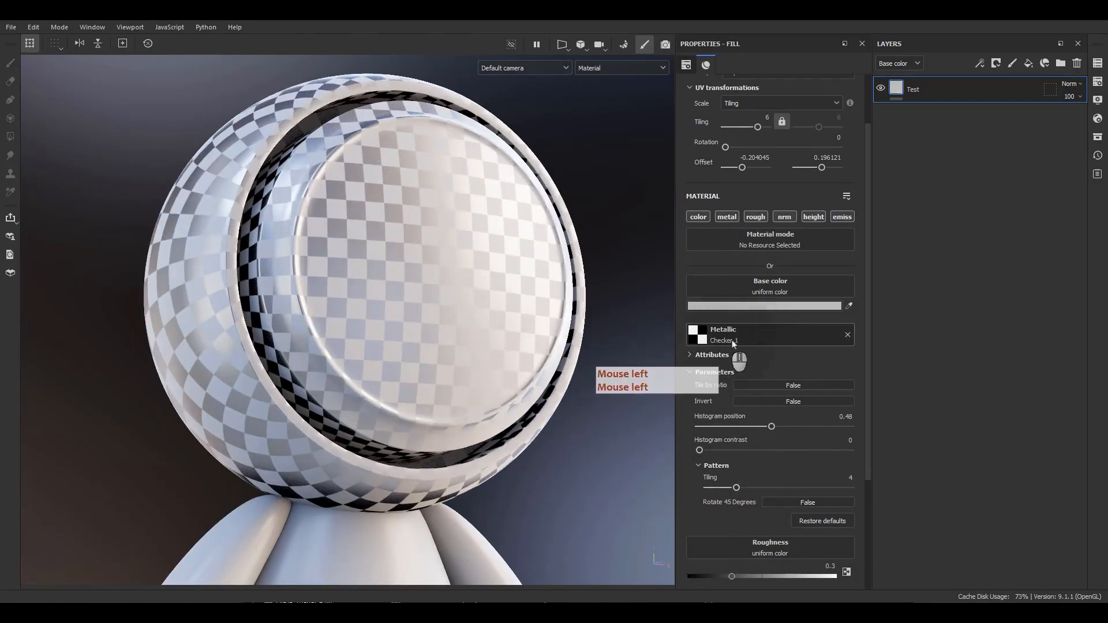
Lower the Roughness to 0 and remove the checker texture from the Metallic channel.
click(700, 374)
drag(742, 354, 668, 362)
click(847, 266)
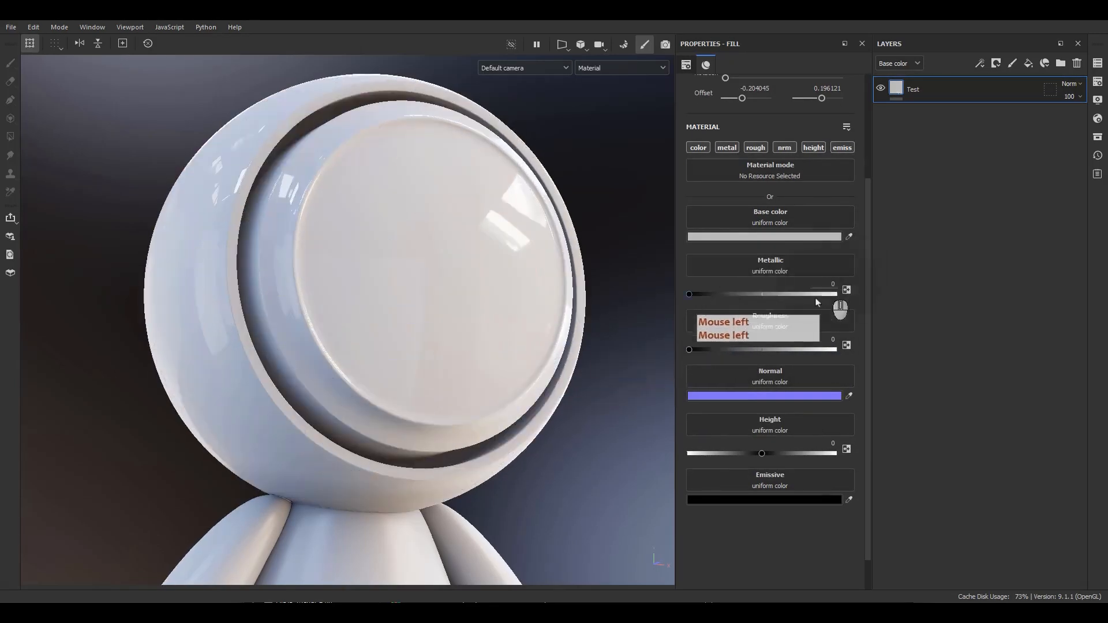
Rotate the environment lighting around the glossy sphere so its reflections fall on the front disc.
alt+drag(554, 341, 507, 344)
alt+right_drag(507, 344, 476, 341)
alt+middle_drag(477, 342, 630, 344)
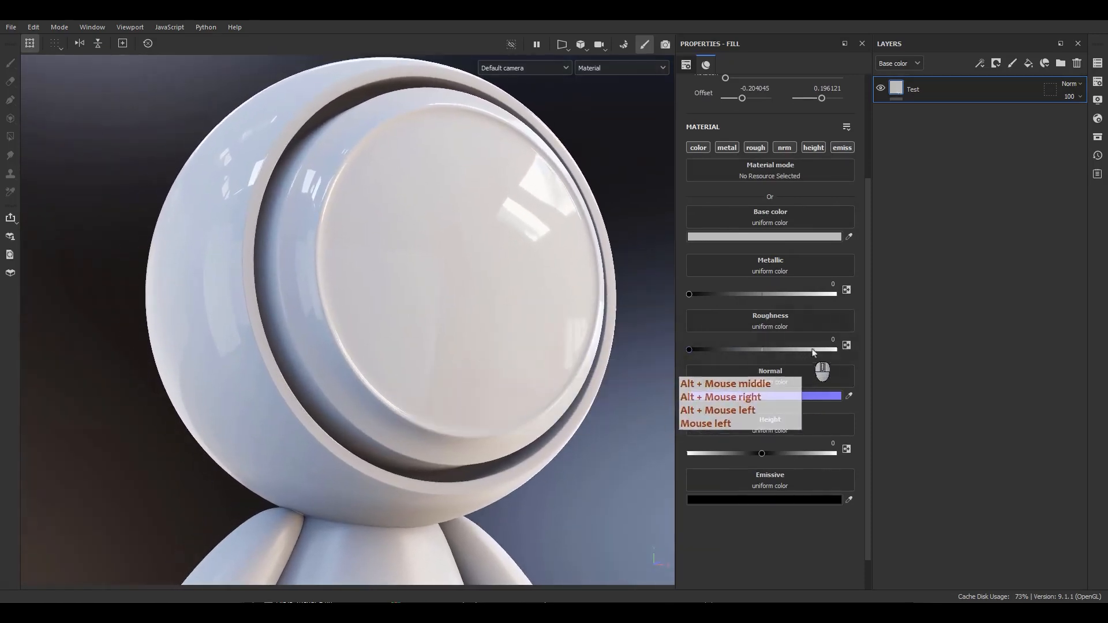
click(833, 341)
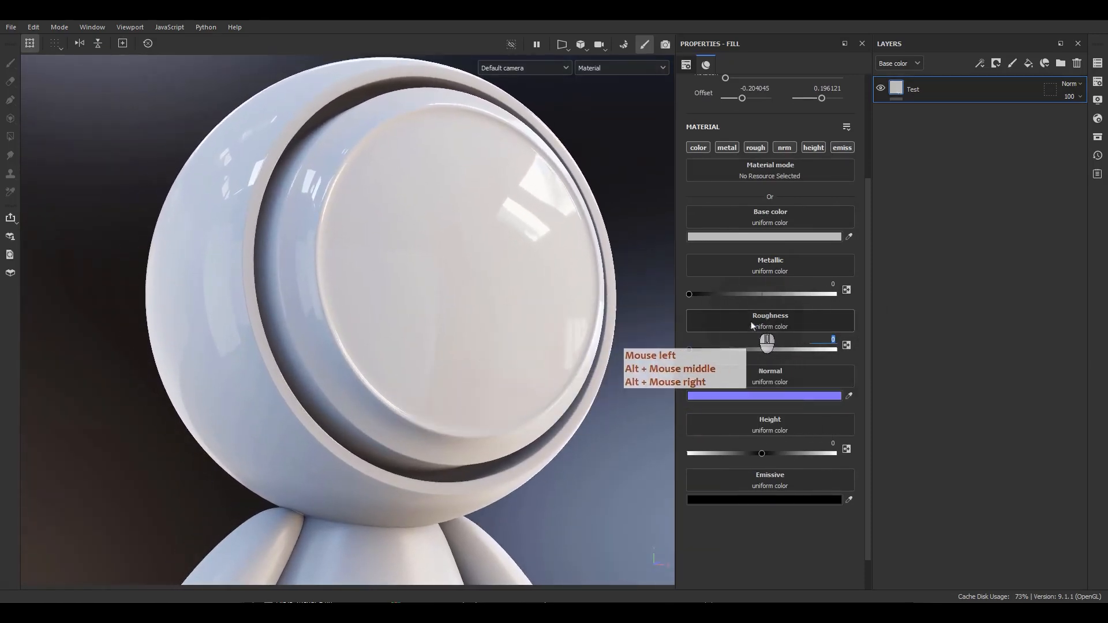
alt+middle_drag(548, 304, 523, 328)
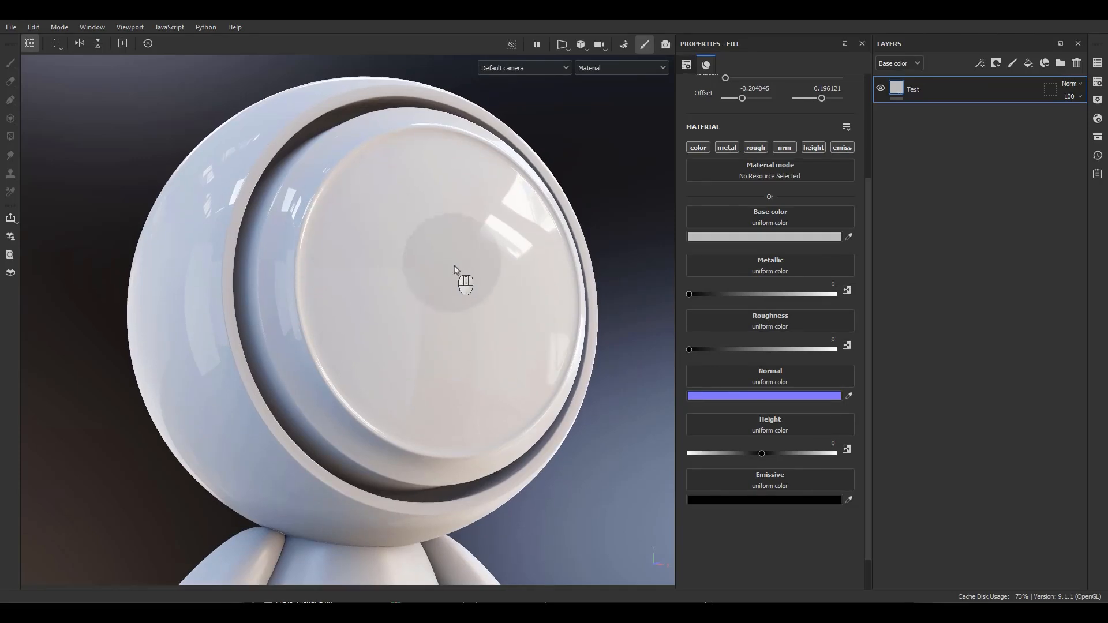
shift+right_drag(465, 284, 648, 354)
Raise the Roughness to 1 for a fully matte surface and return it to 0.
drag(689, 350, 836, 350)
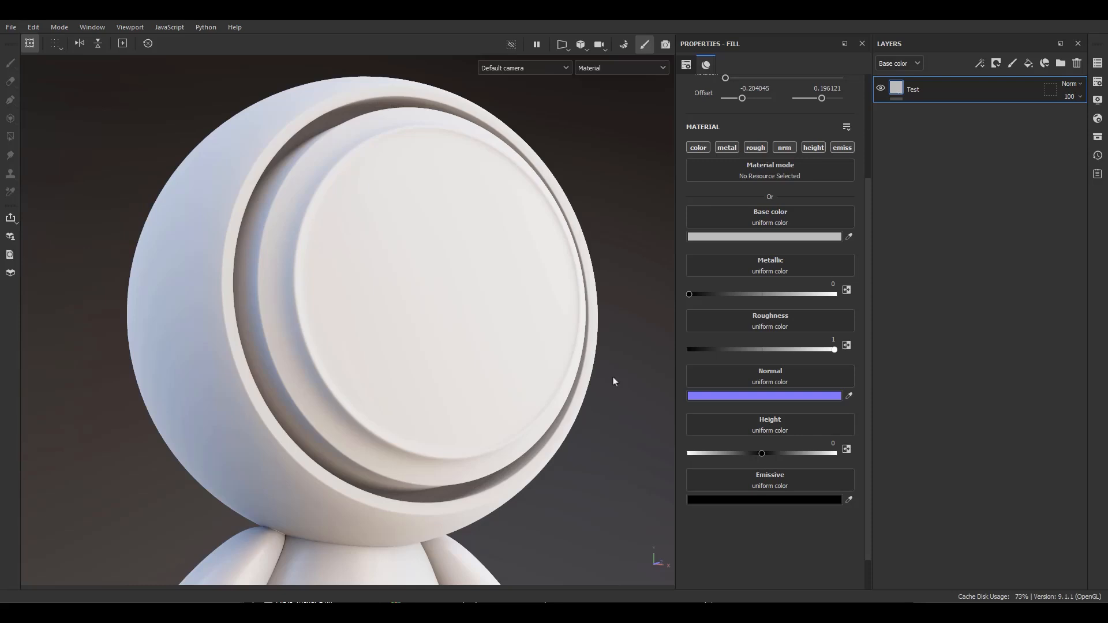
drag(768, 350, 689, 351)
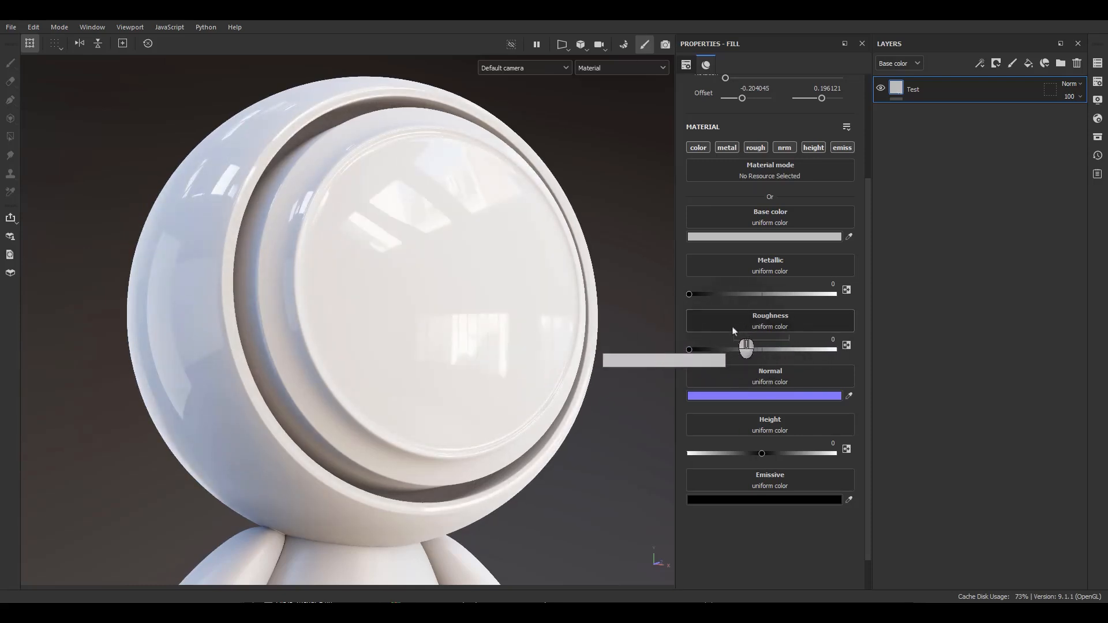
drag(717, 351, 603, 344)
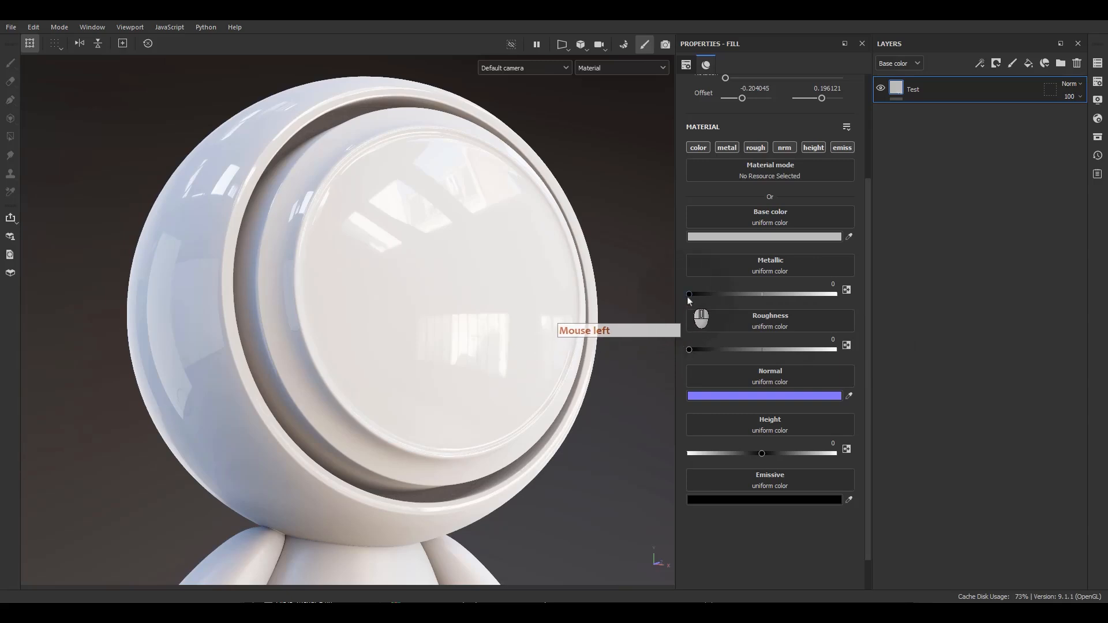
Raise the Metallic value to 1 for a mirror-like metal surface and return it to 0.
drag(688, 299, 826, 287)
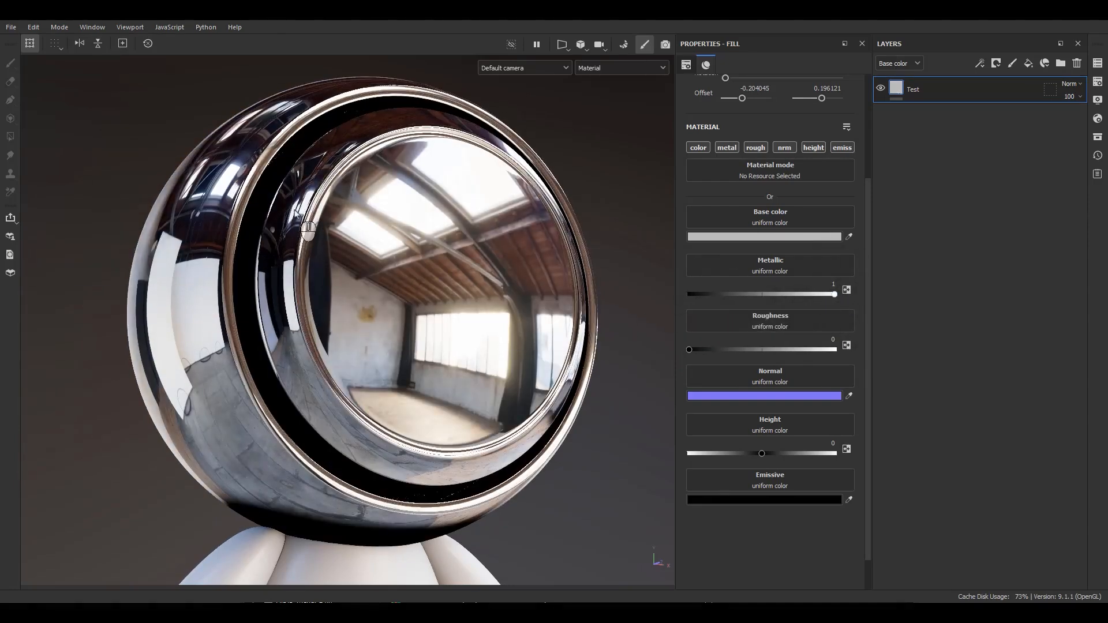
click(690, 294)
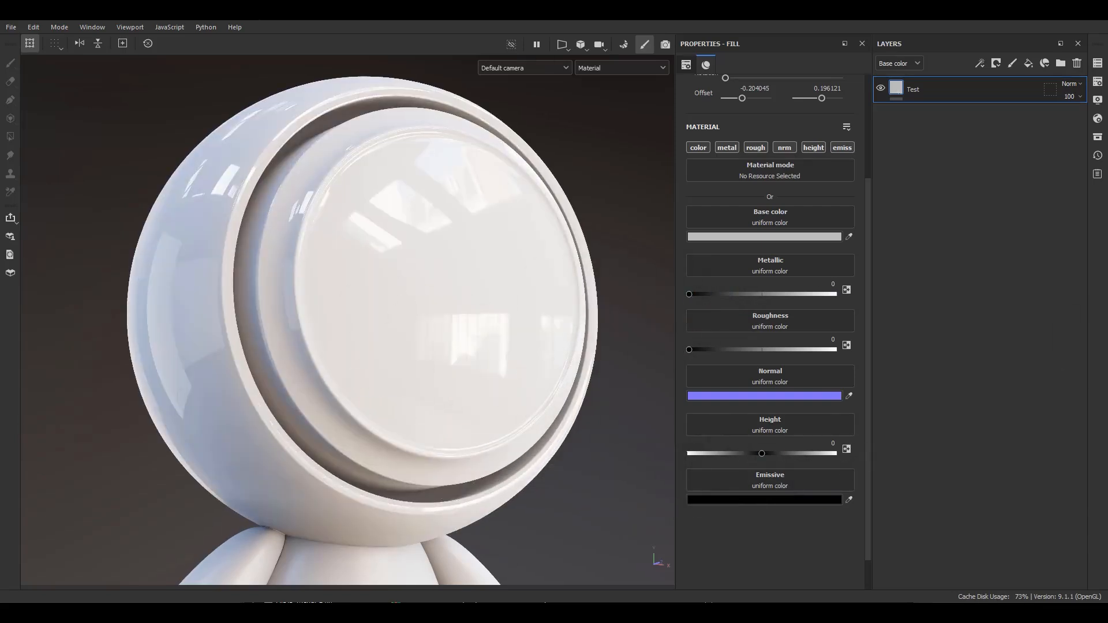
key(F9)
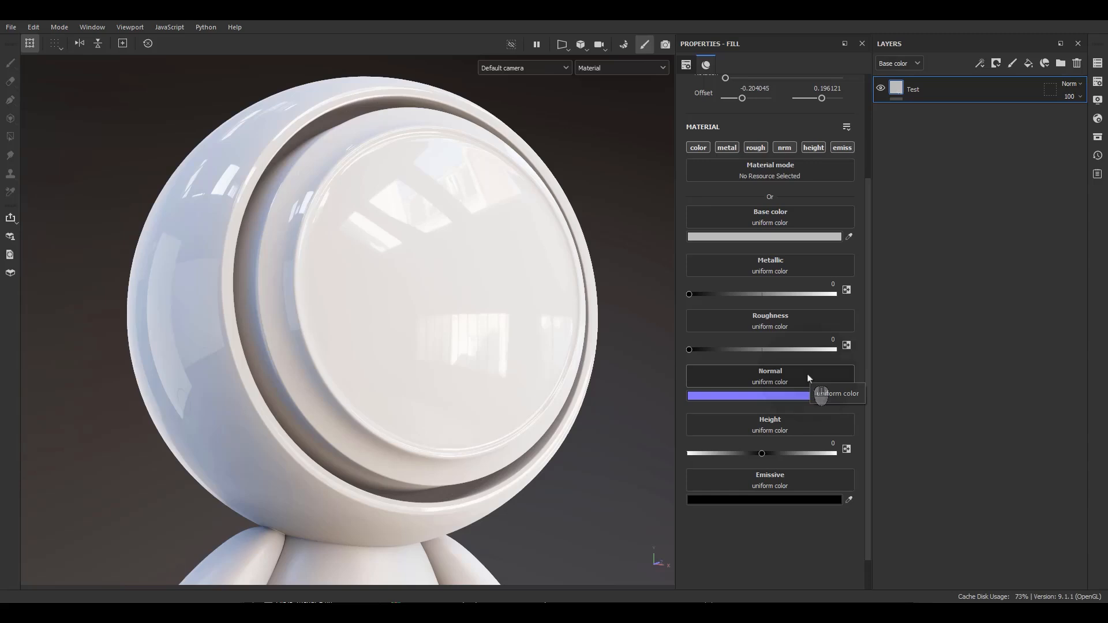
Apply the Grid Alternate texture to the Normal channel and set its Grid Size to 7.
click(738, 378)
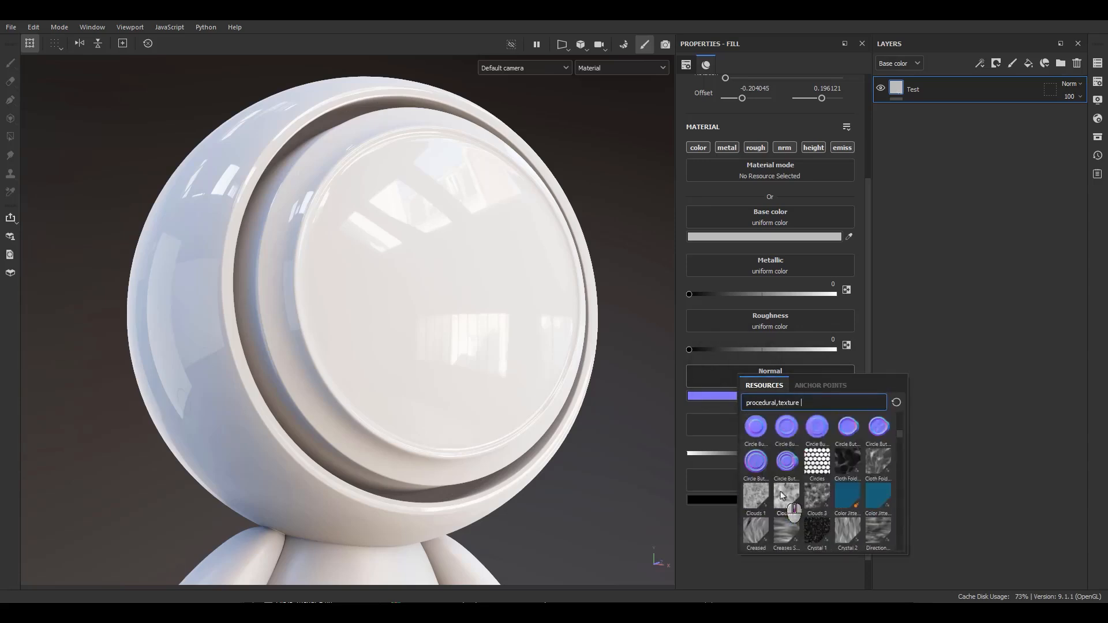
scroll(782, 496, down, 10)
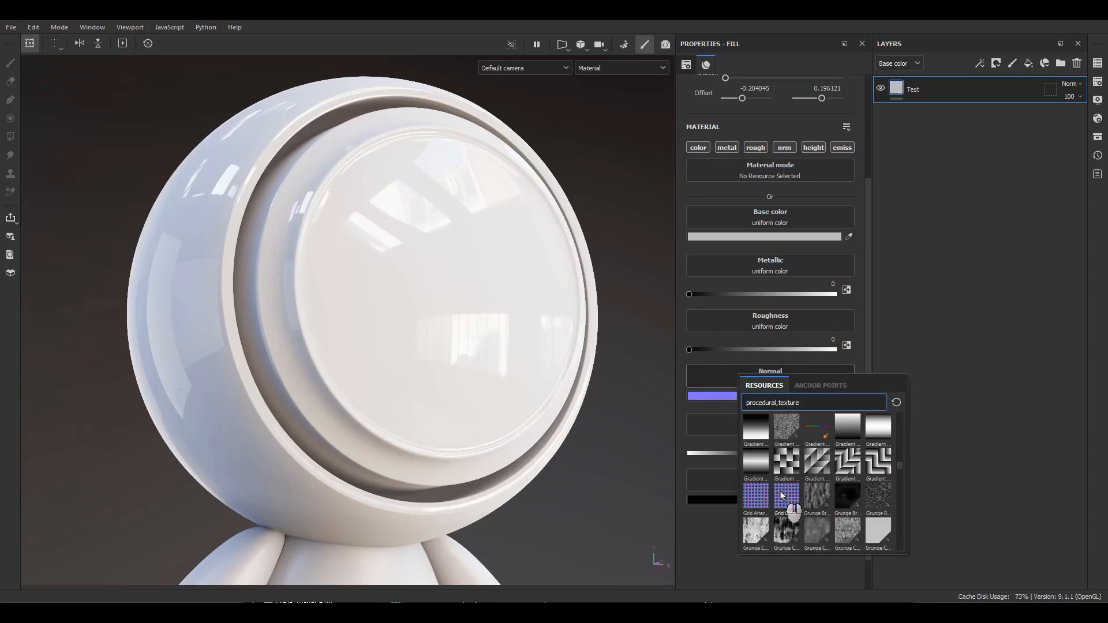
mouse_move(755, 504)
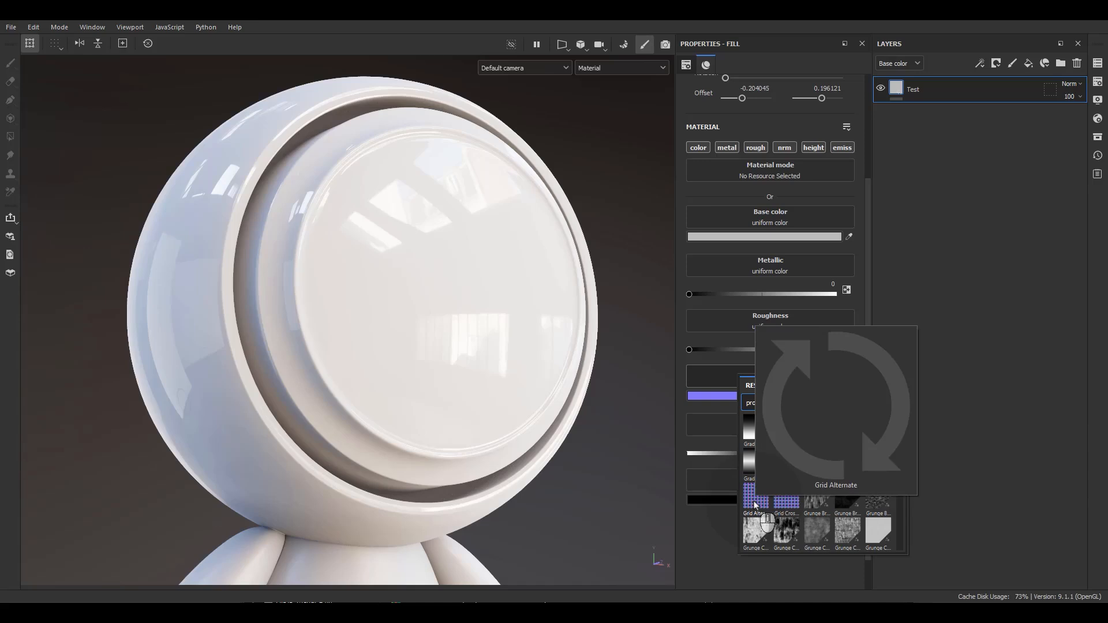
click(755, 504)
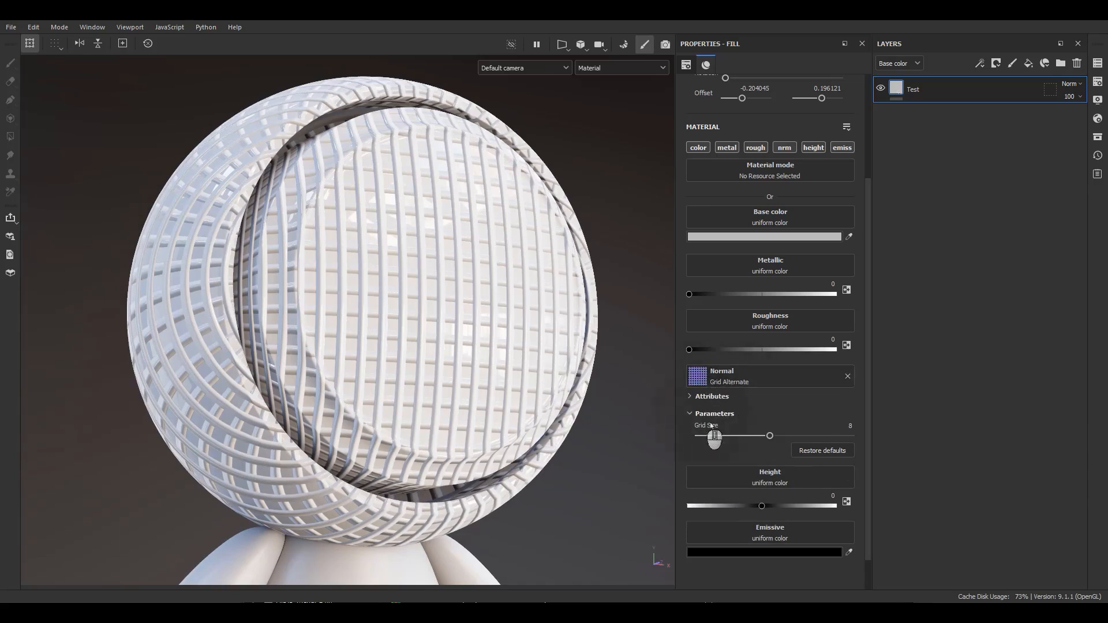
drag(769, 436, 760, 436)
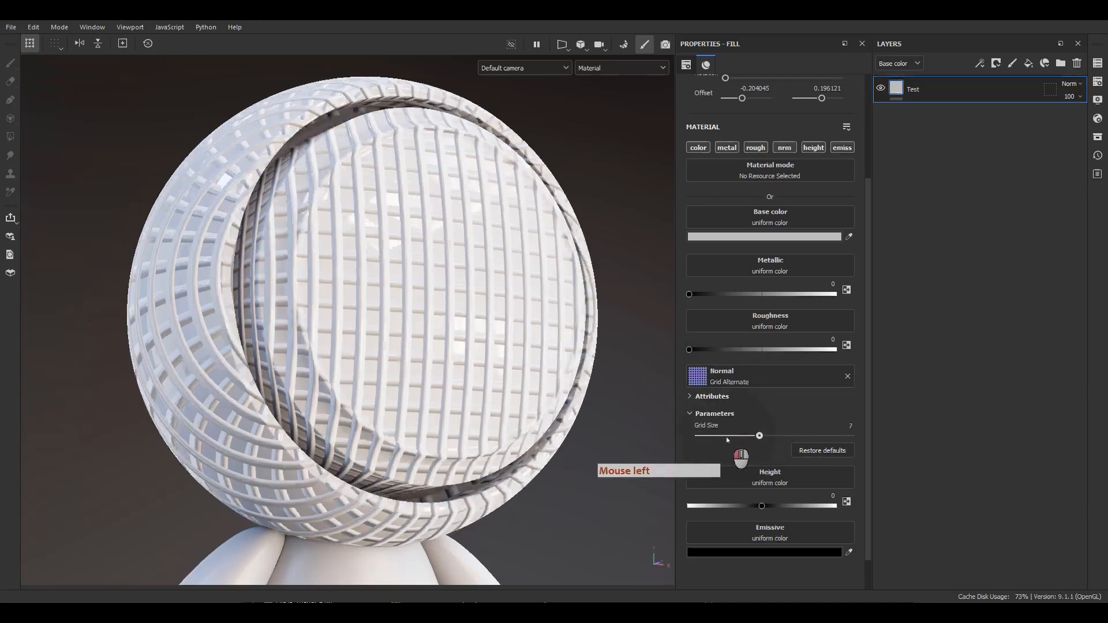
Examine the grid relief on the sphere up close from several angles, and remove the texture from the Normal channel.
scroll(465, 272, up, 5)
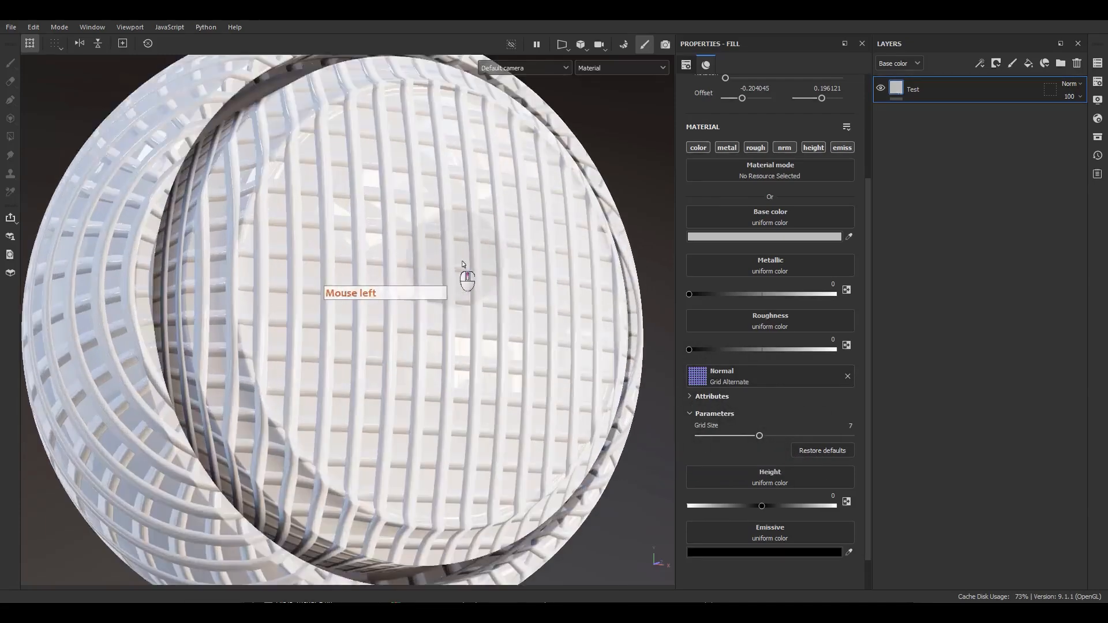
alt+drag(509, 381, 391, 237)
alt+right_drag(484, 348, 494, 289)
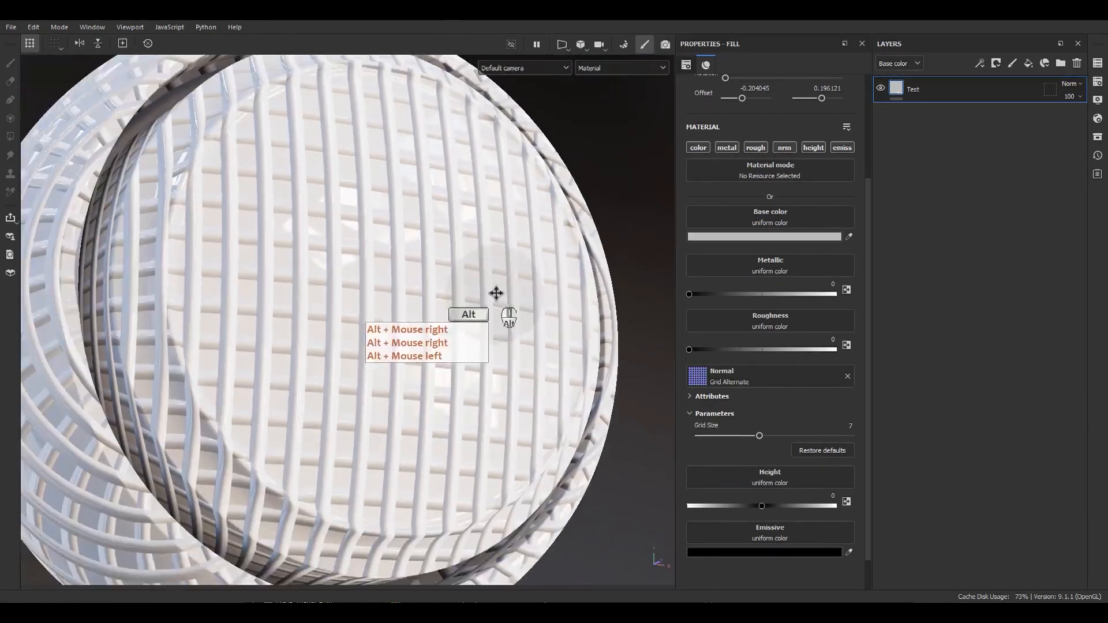
alt+middle_drag(494, 294, 534, 283)
alt+right_drag(534, 283, 522, 206)
alt+drag(524, 208, 519, 250)
alt+right_drag(519, 250, 497, 302)
click(848, 376)
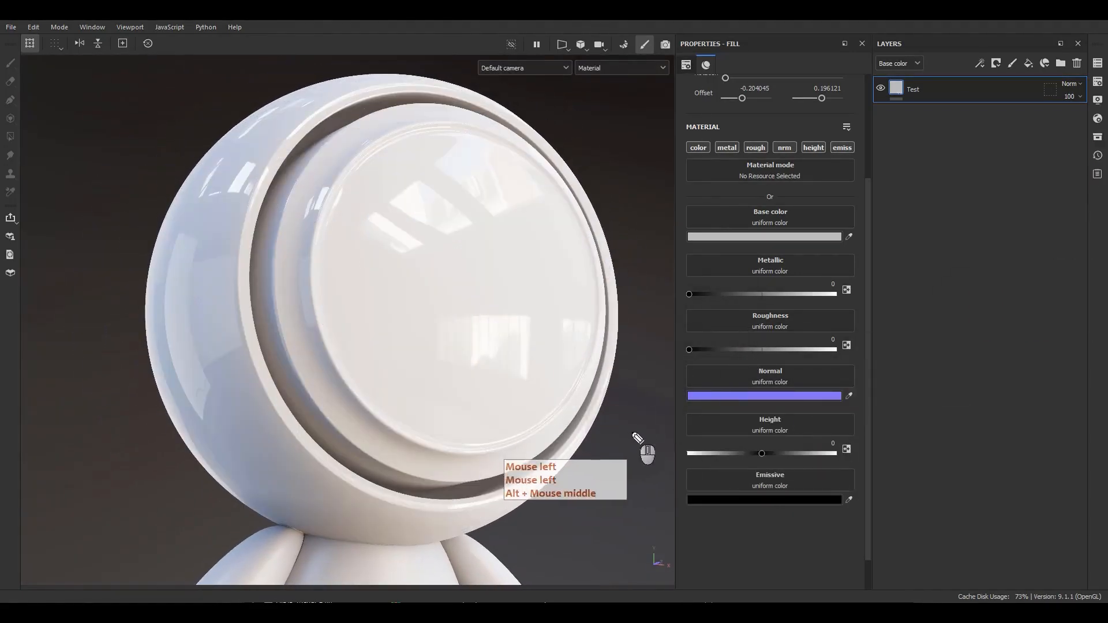
drag(626, 420, 677, 422)
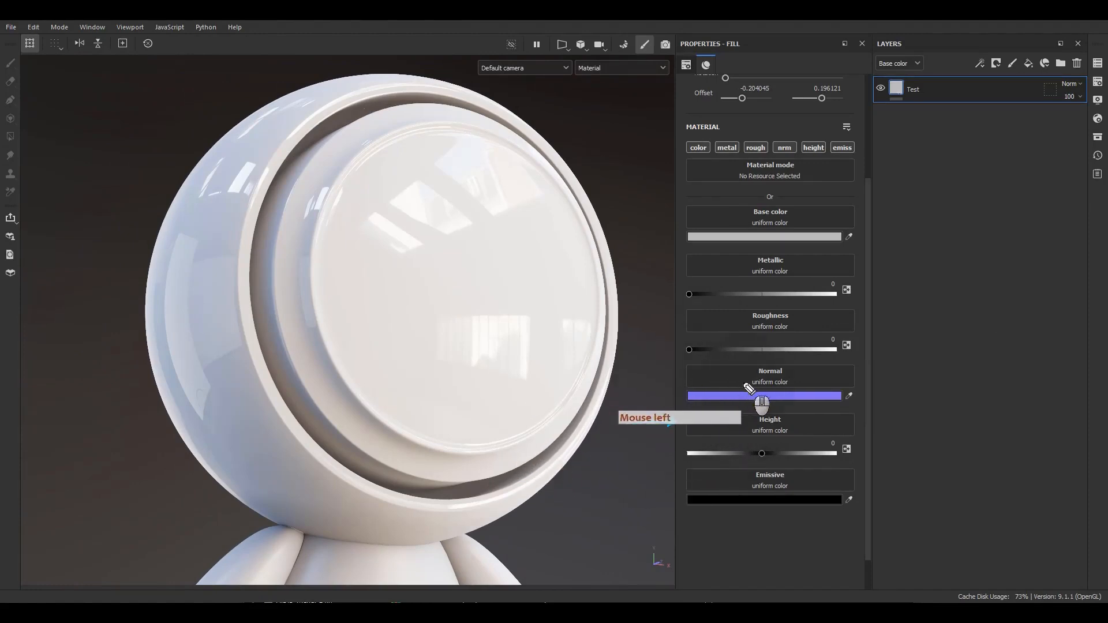
drag(953, 94, 904, 116)
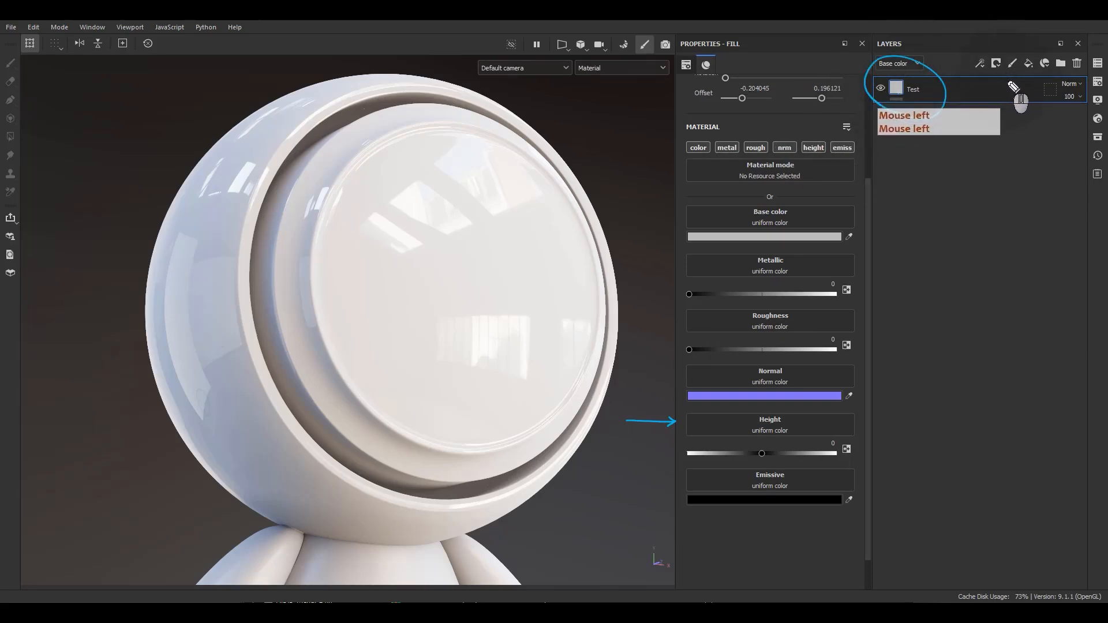
drag(1029, 56, 1009, 82)
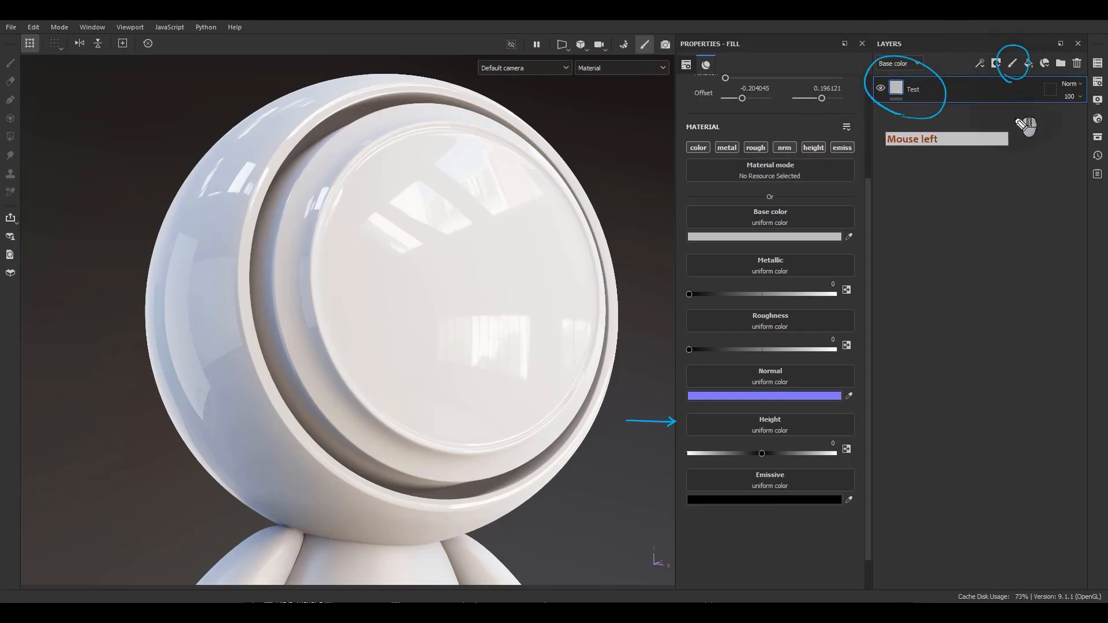
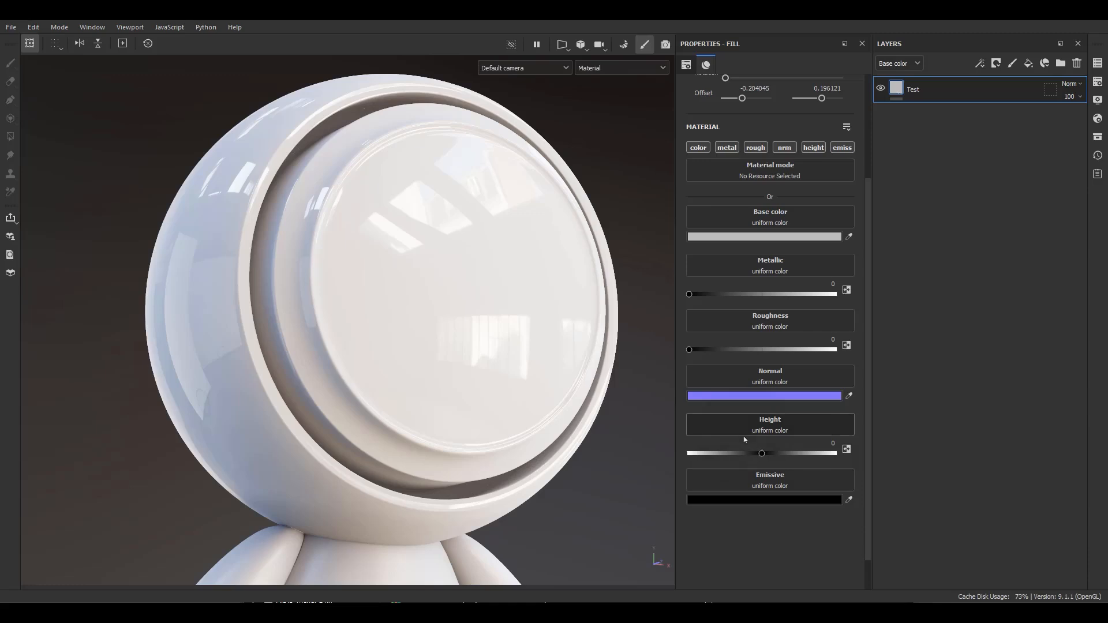
Apply the Checker 1 procedural texture to the Height channel and set its pattern Tiling to 3.
click(767, 430)
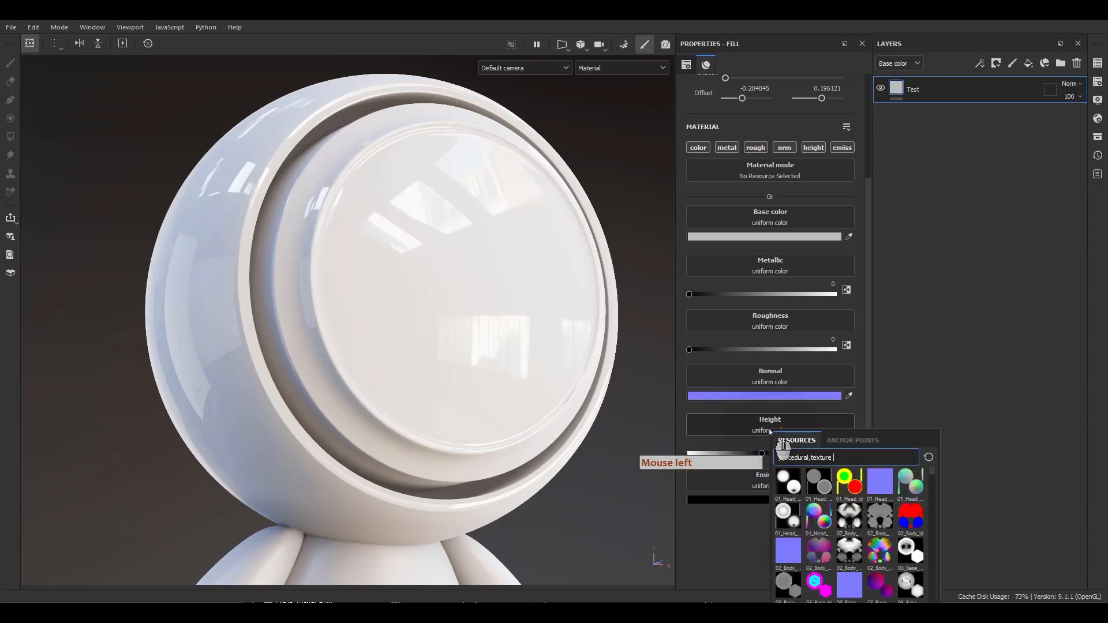
scroll(831, 534, down, 3)
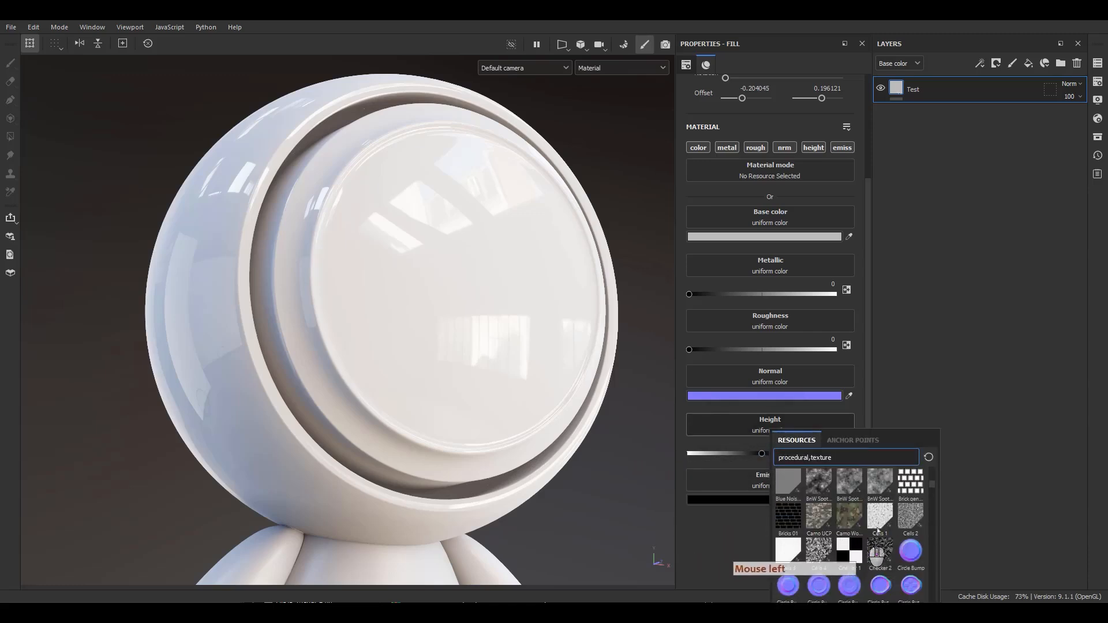
click(852, 553)
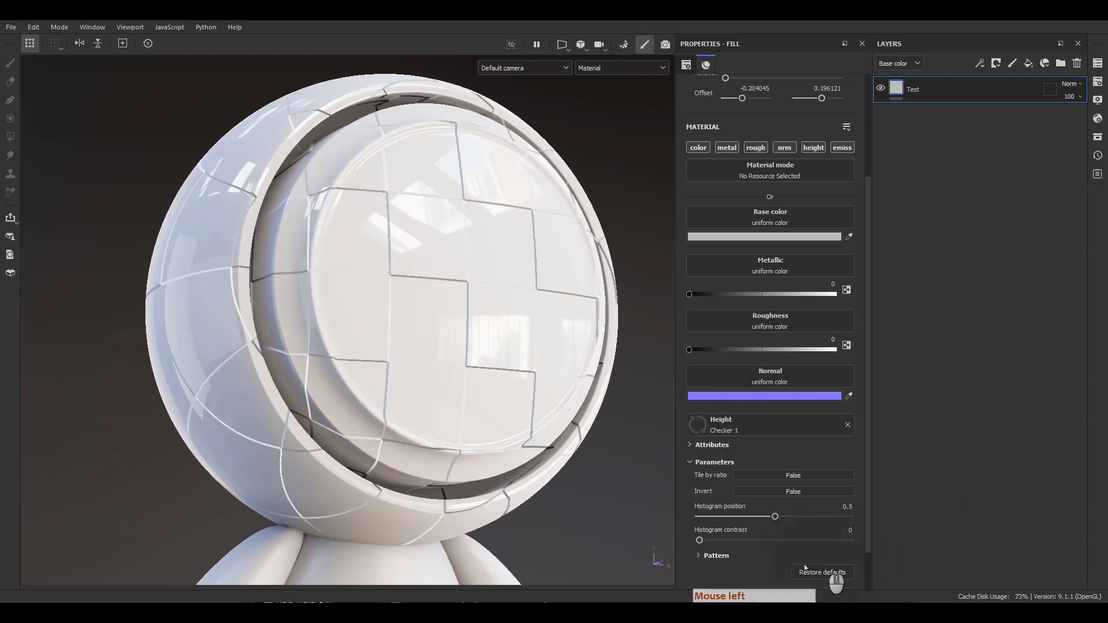
click(714, 556)
scroll(713, 557, down, 2)
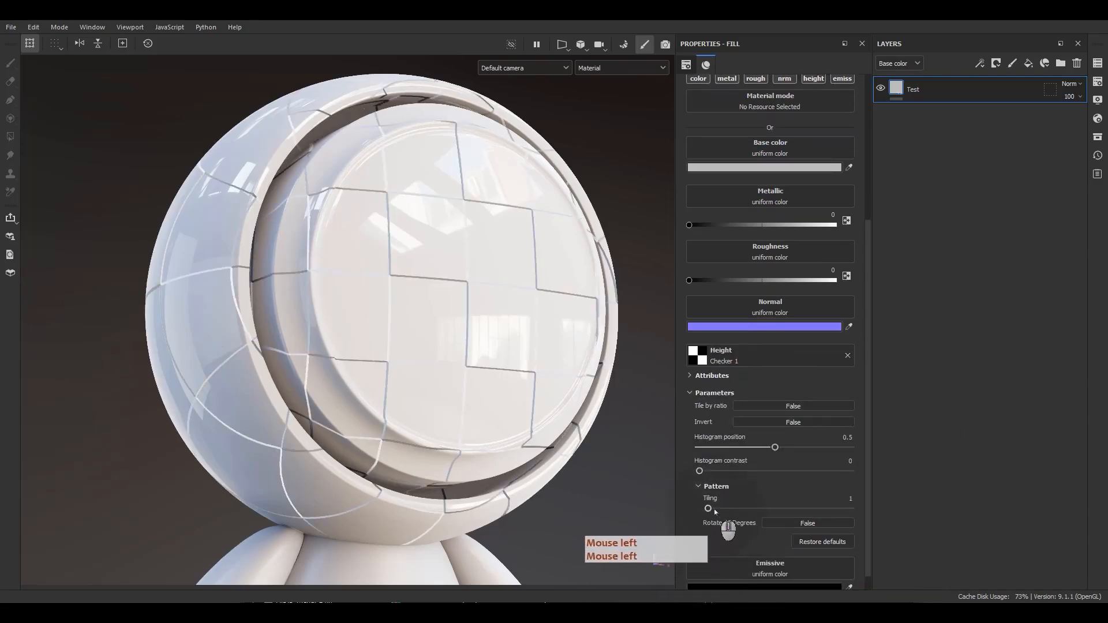
mouse_move(711, 510)
mouse_down()
mouse_move(770, 512)
mouse_move(727, 514)
mouse_up()
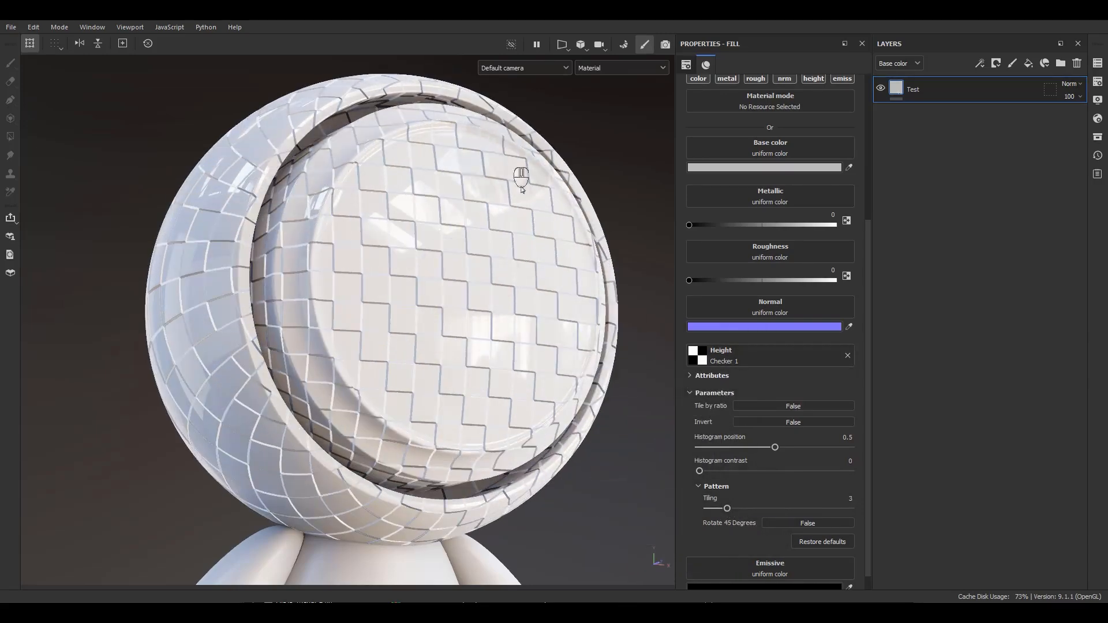
In the shader settings, set the displacement Scale to 0.05 and raise the tessellation Subdivision Count to 32.
click(1098, 118)
scroll(965, 344, down, 5)
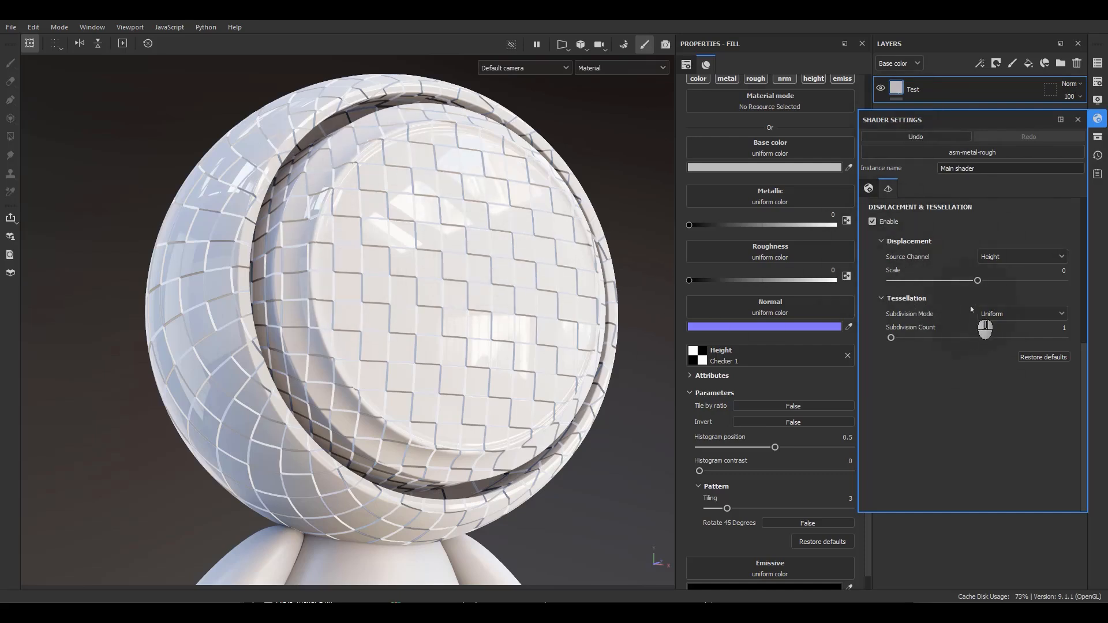
click(1075, 275)
text(.)
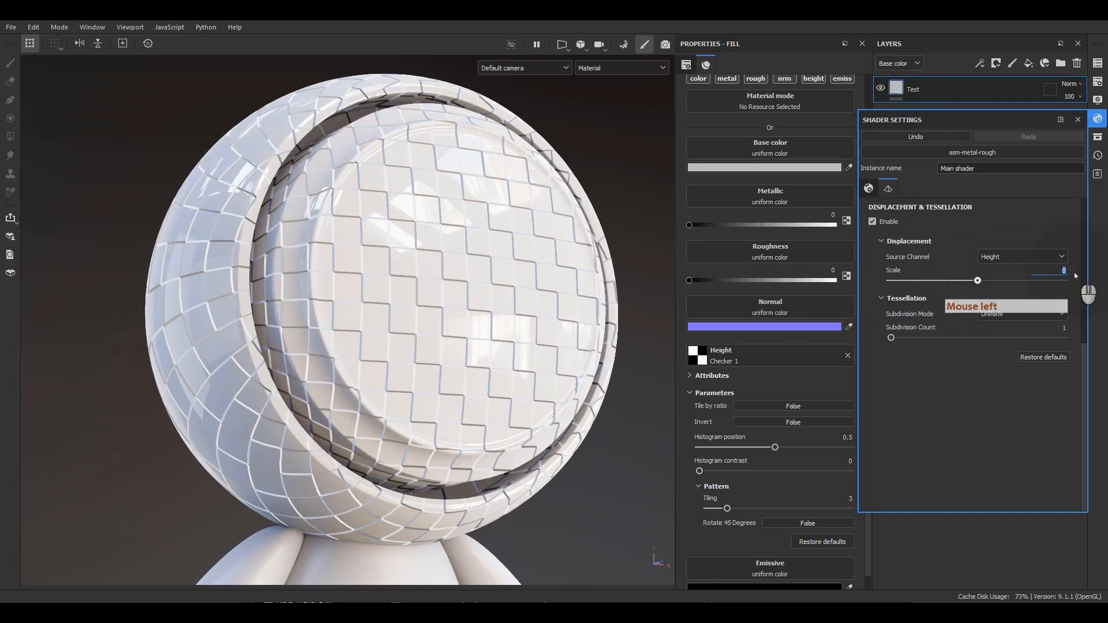
text(05)
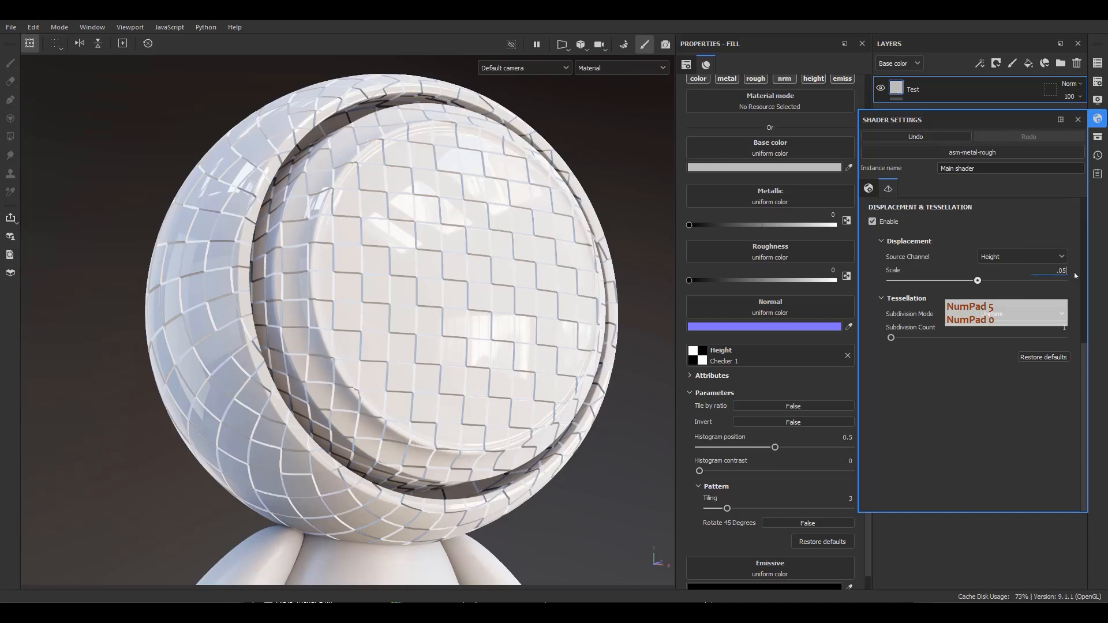
key(Return)
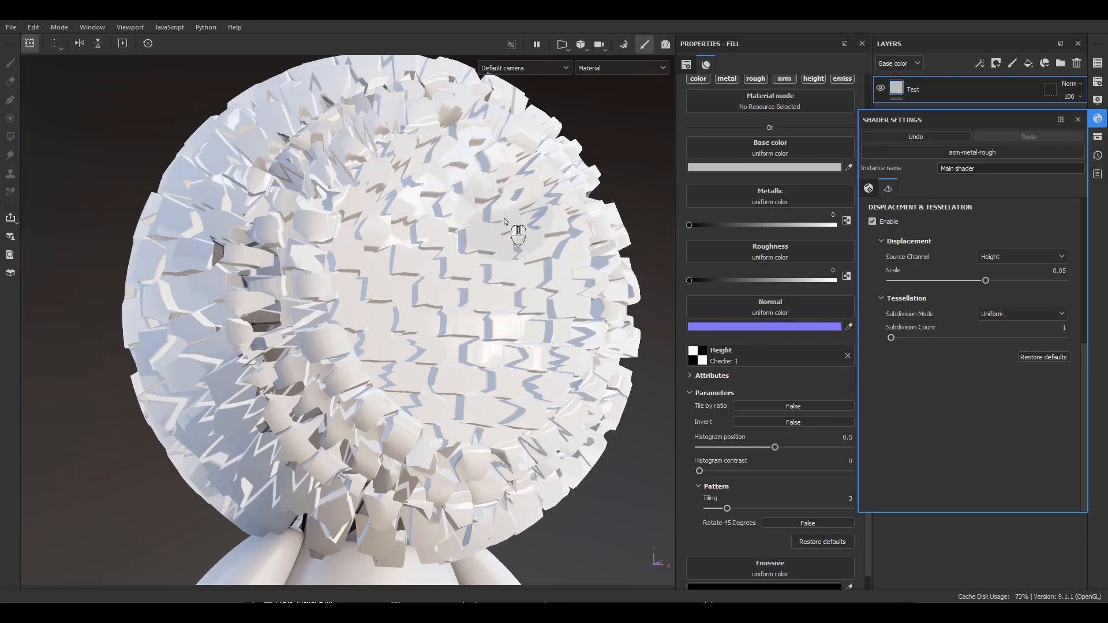
drag(892, 338, 1091, 355)
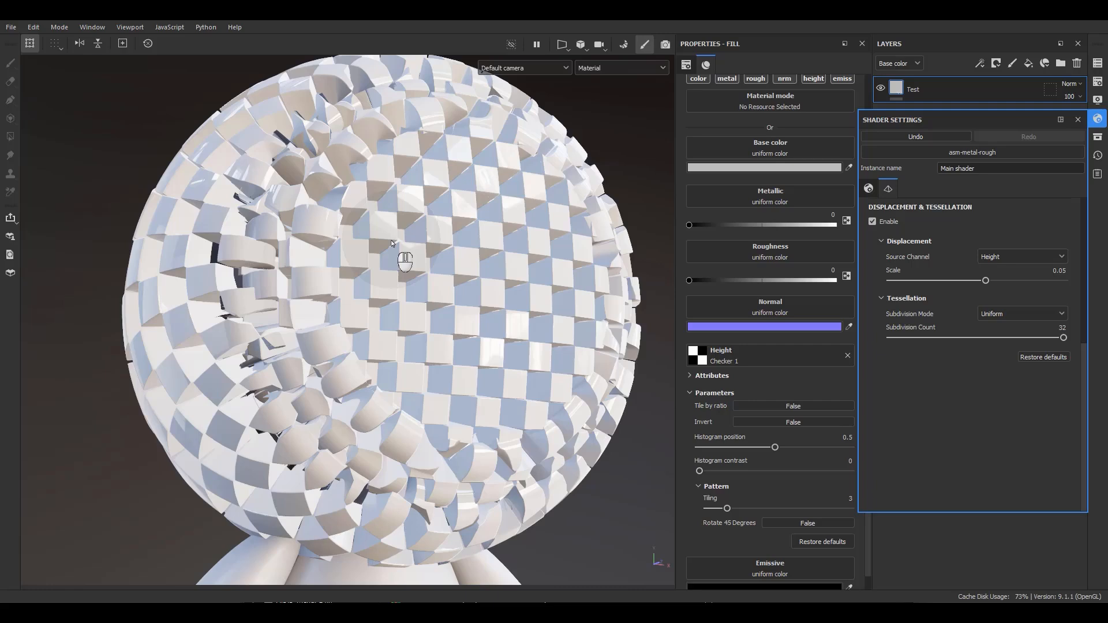
Disable displacement and tessellation for the main shader and close the shader settings.
click(882, 226)
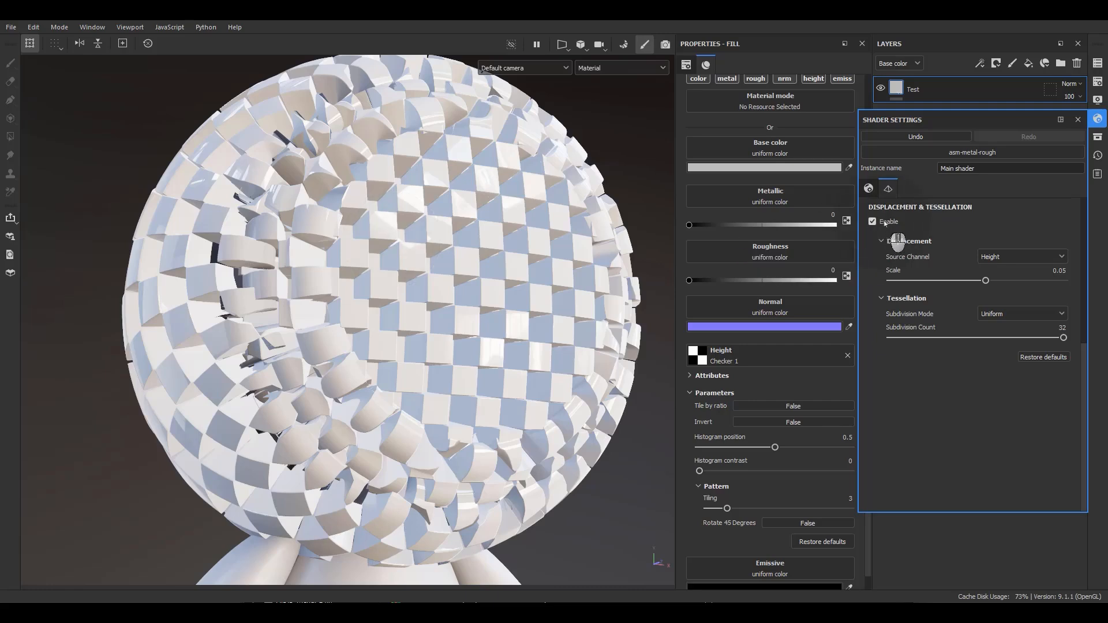
click(872, 222)
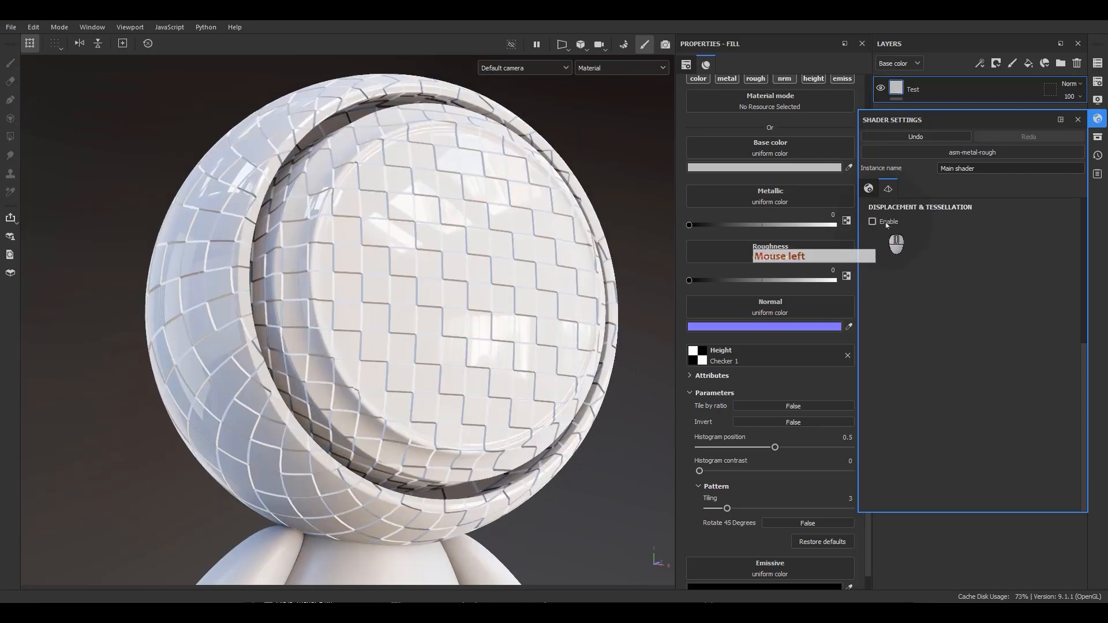
click(1078, 120)
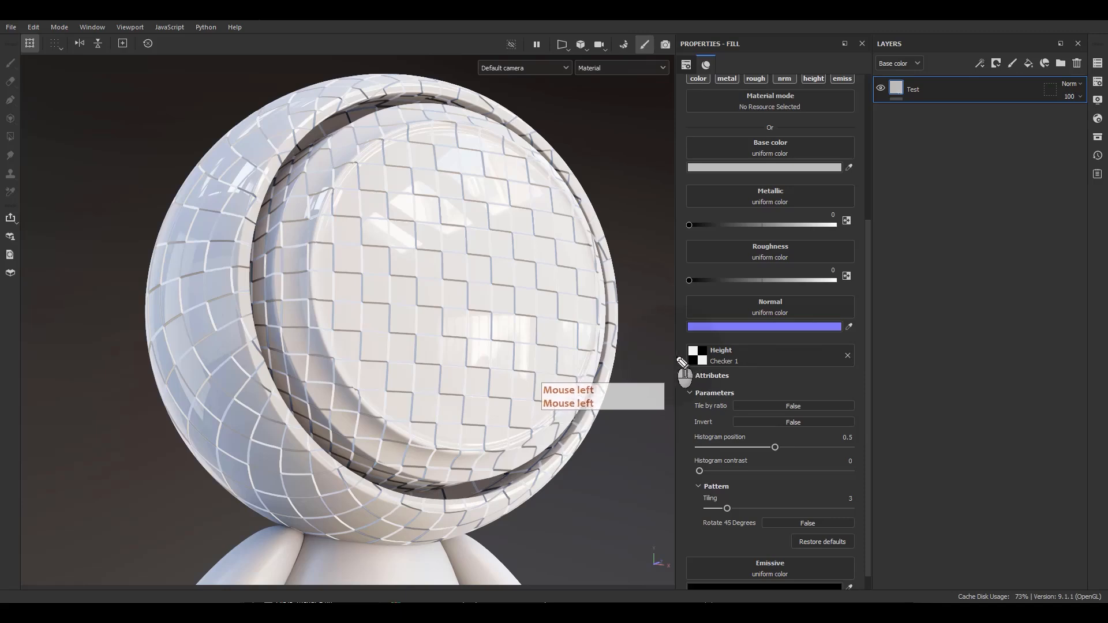
drag(681, 355, 656, 353)
drag(662, 351, 656, 354)
drag(656, 354, 661, 357)
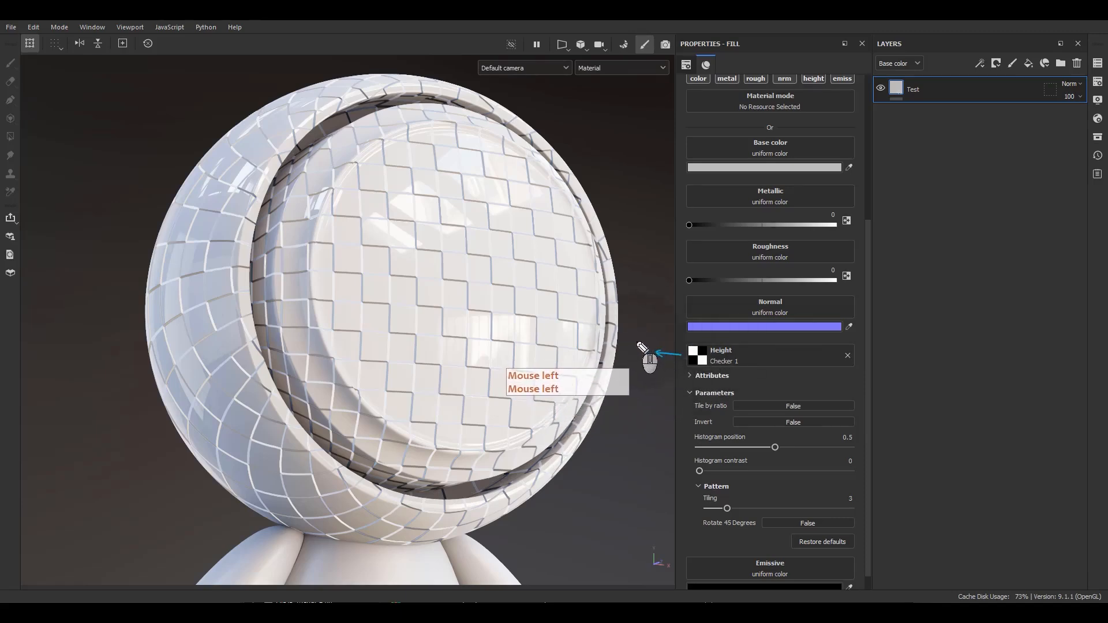
mouse_move(639, 347)
mouse_down()
mouse_move(635, 307)
mouse_move(669, 299)
mouse_up()
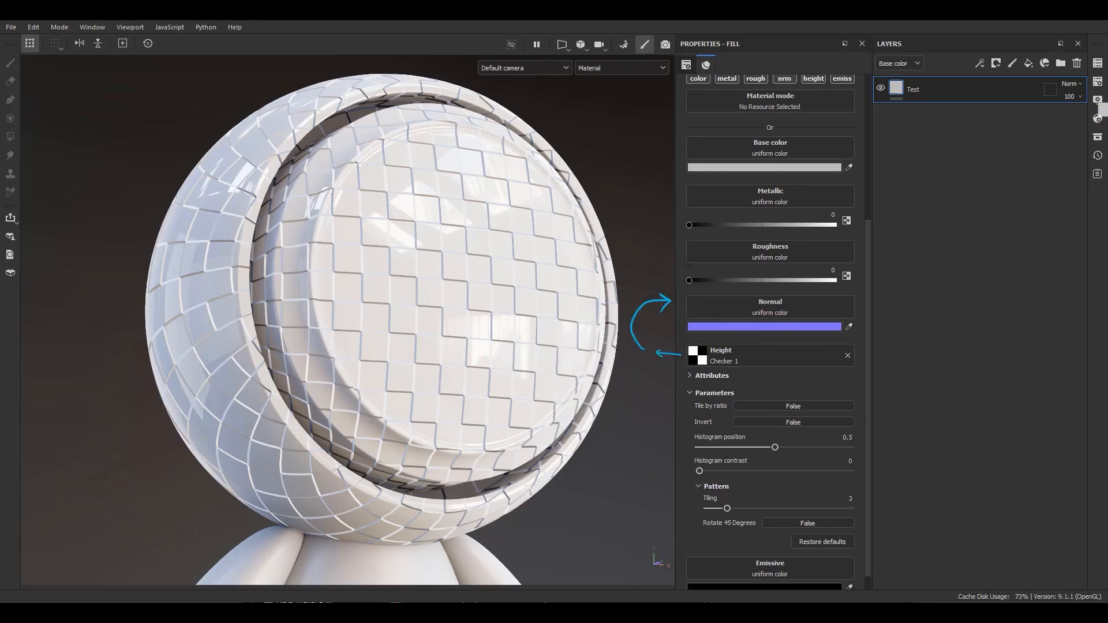
View the sphere's Height channel alone, switch to the Normal+Height+Mesh view to compare, and return to the Material view.
click(589, 67)
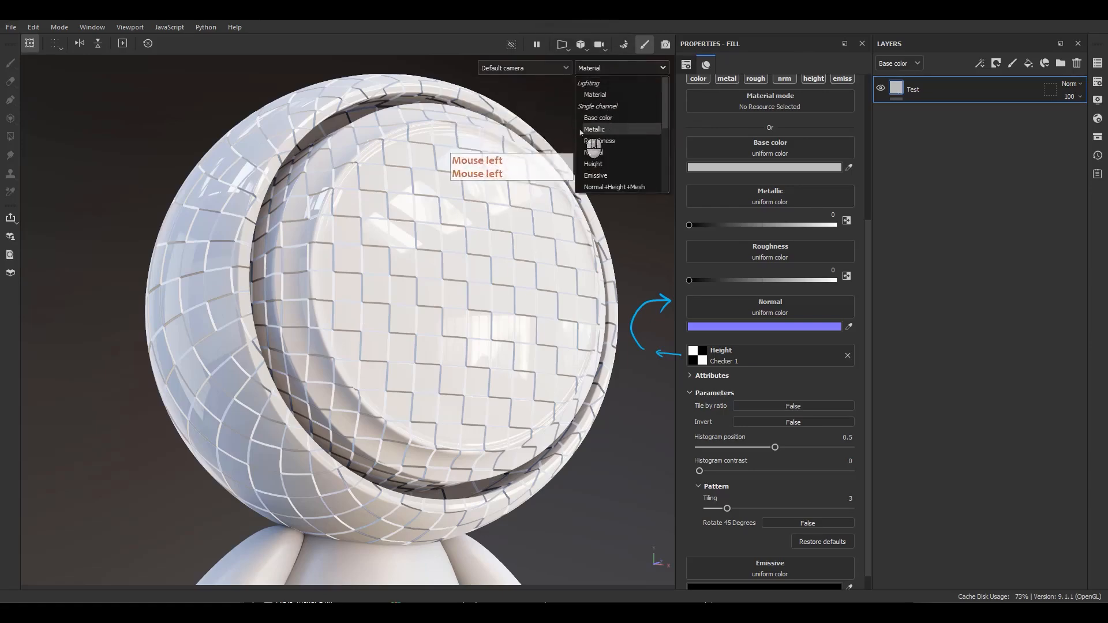
click(594, 164)
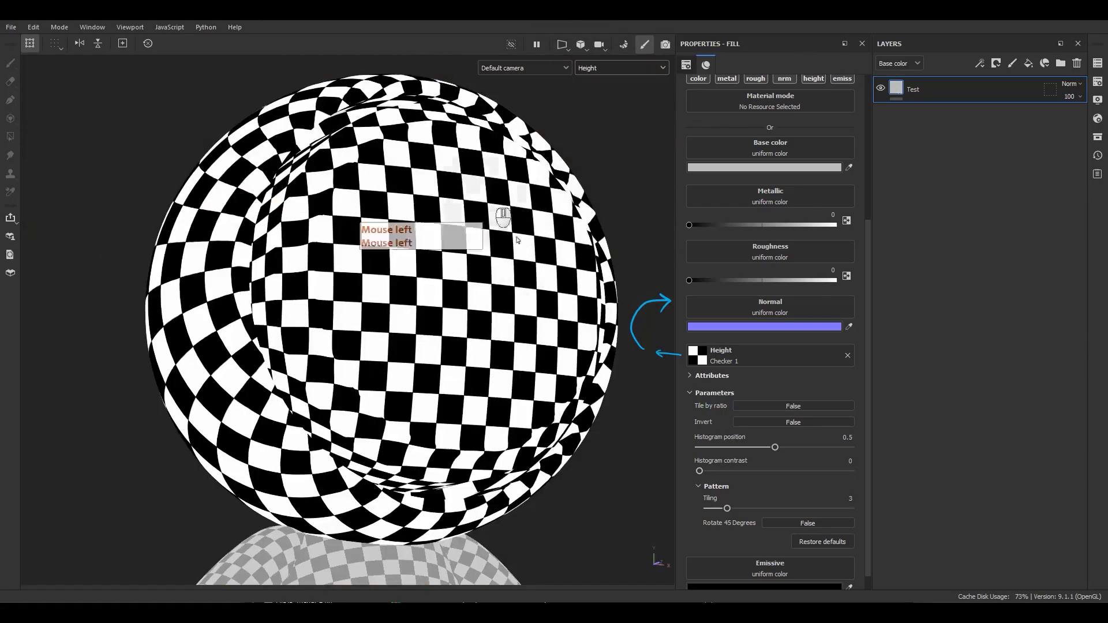
click(599, 74)
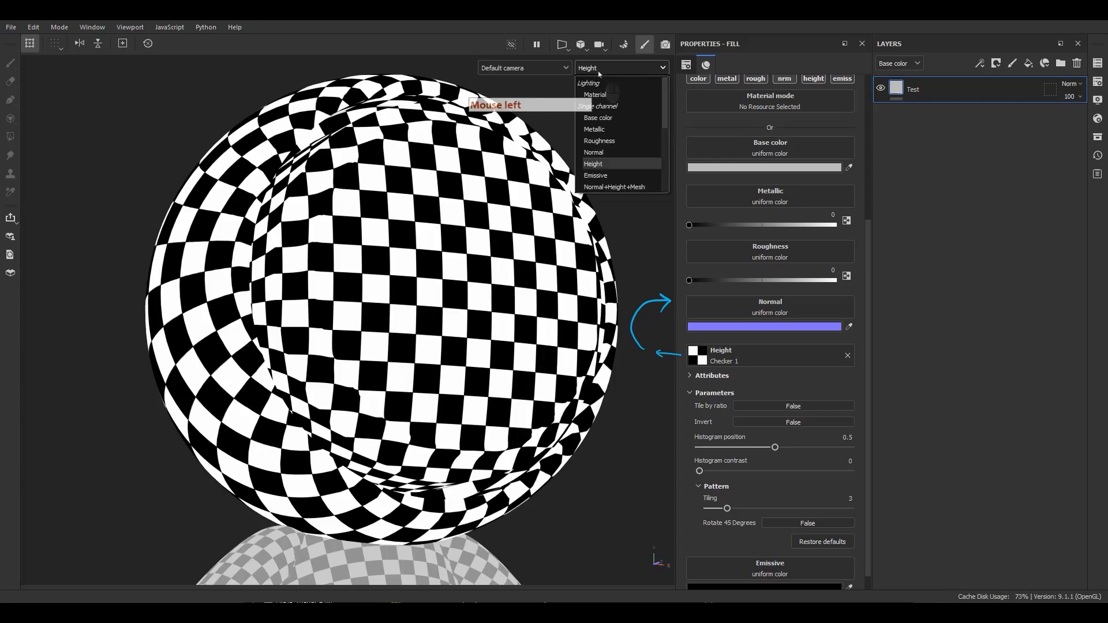
click(613, 188)
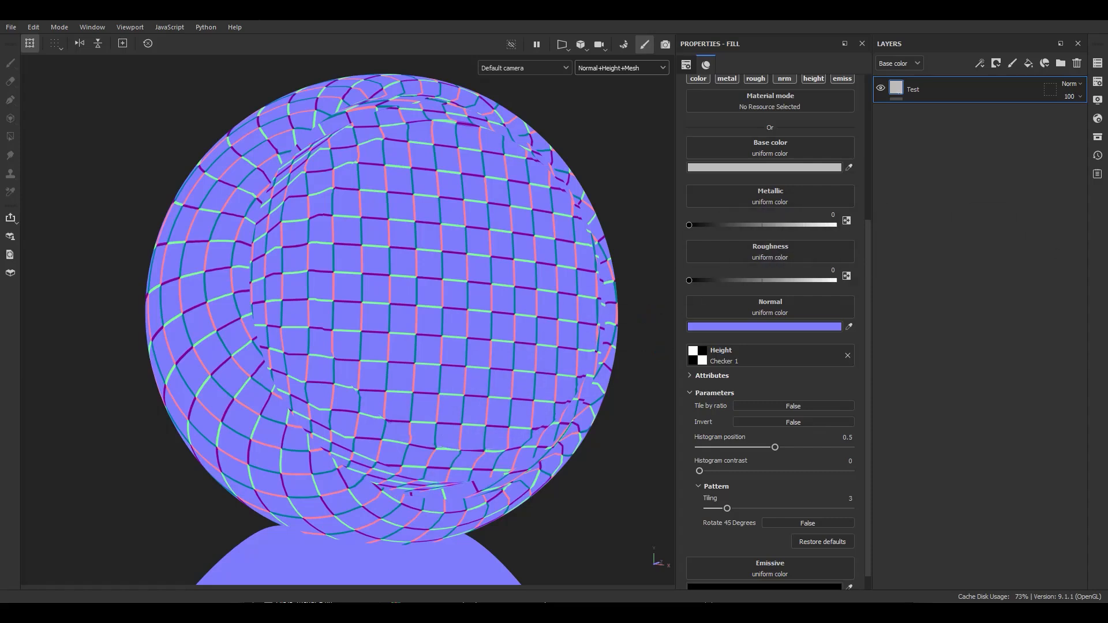
click(629, 68)
click(589, 92)
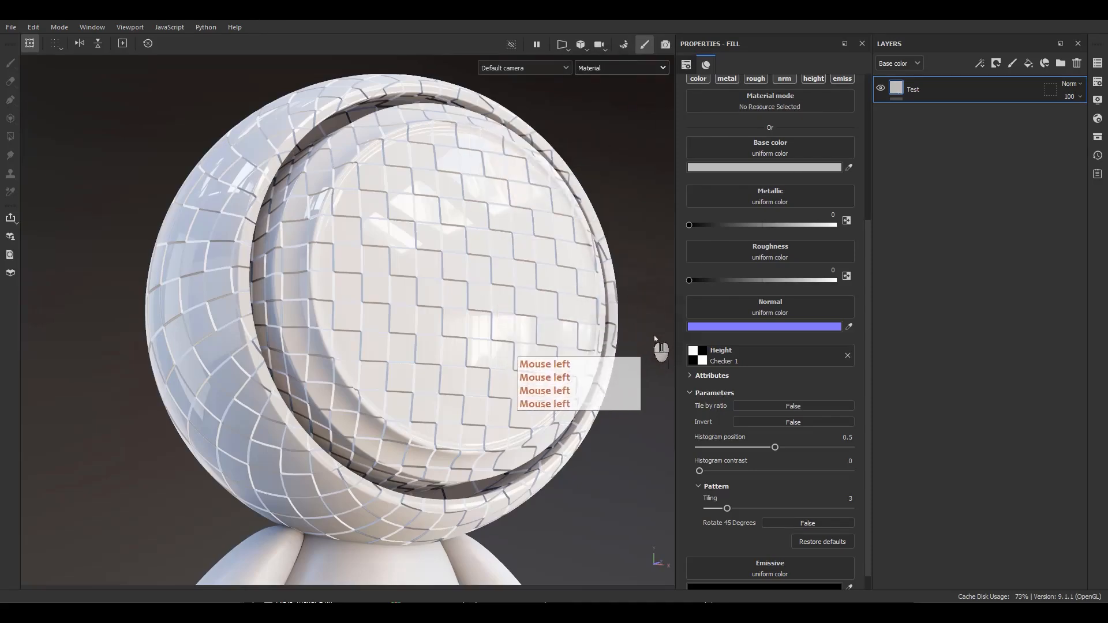
Remove the Checker 1 texture from the Height channel and set the Emissive color to pure red (FF0000).
click(847, 357)
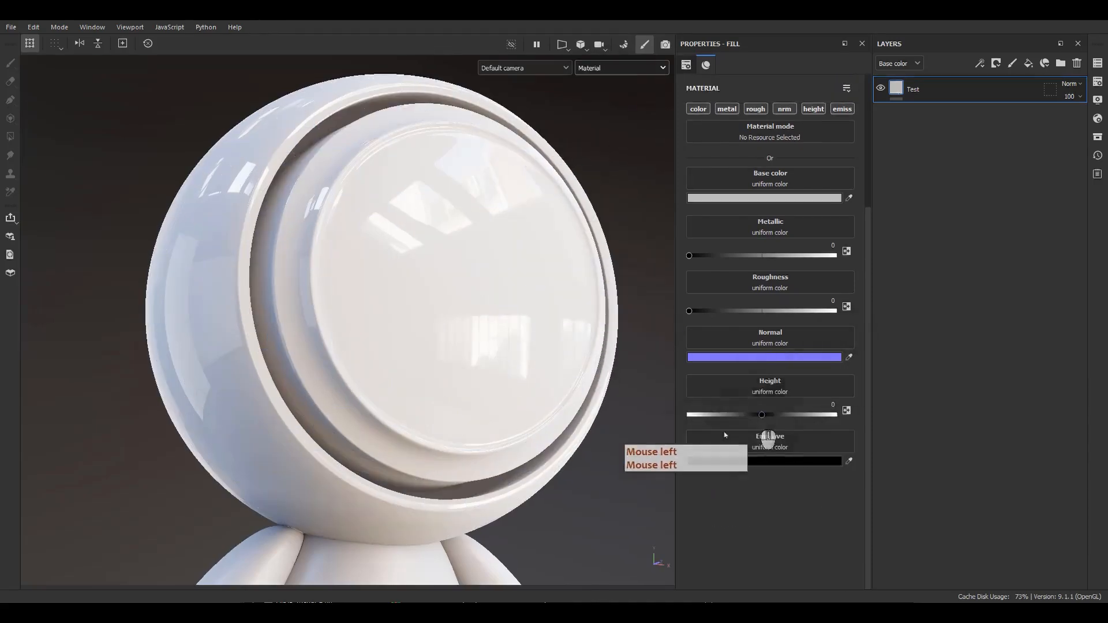
click(783, 462)
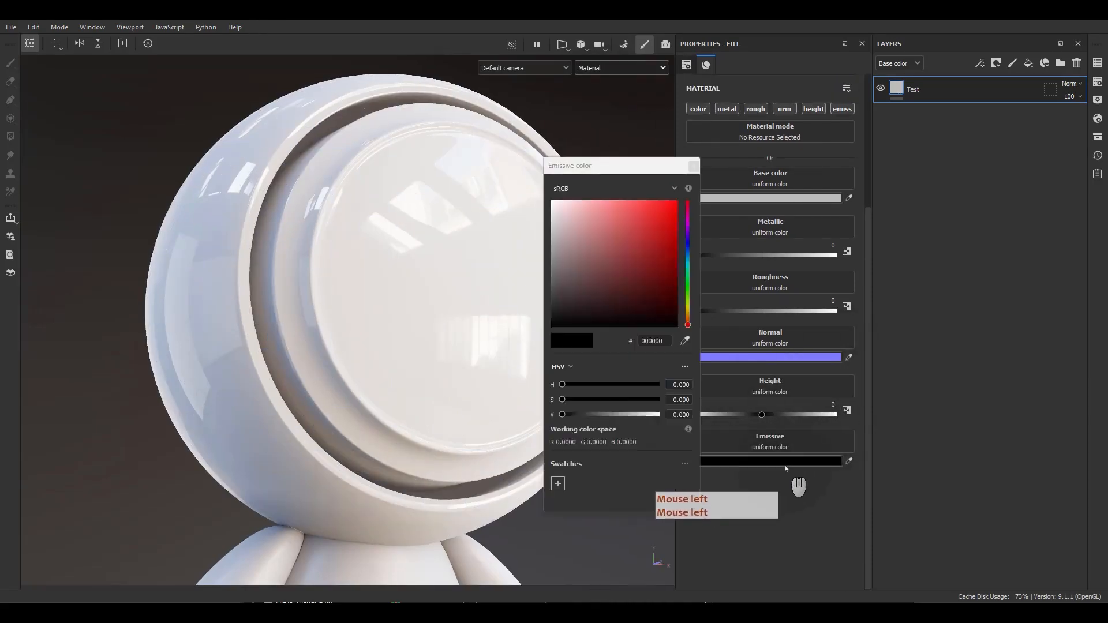
click(678, 201)
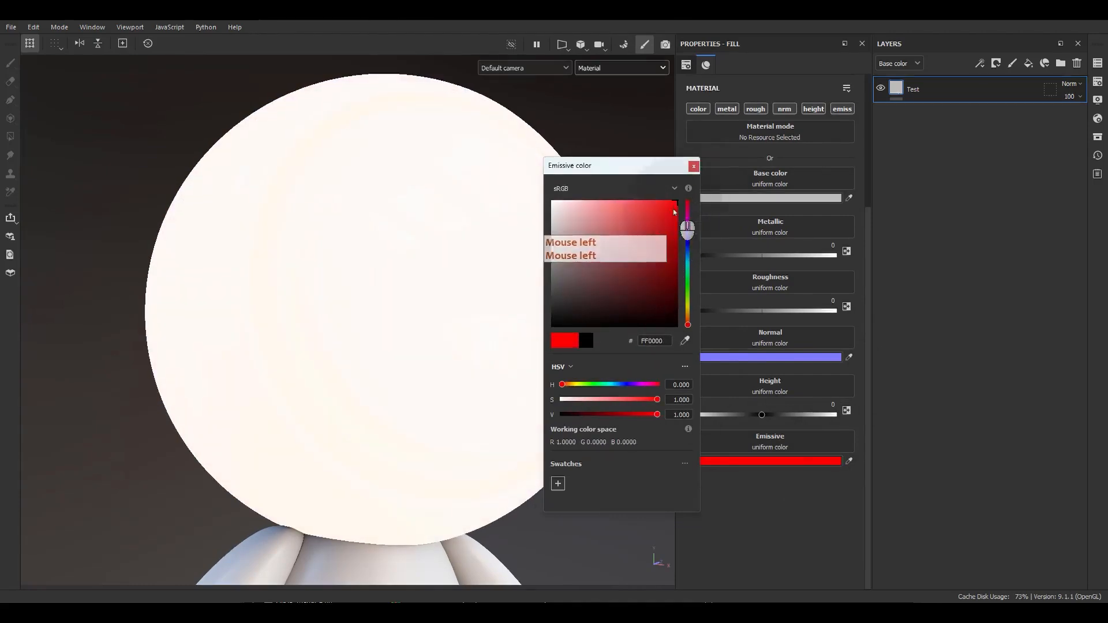
click(693, 166)
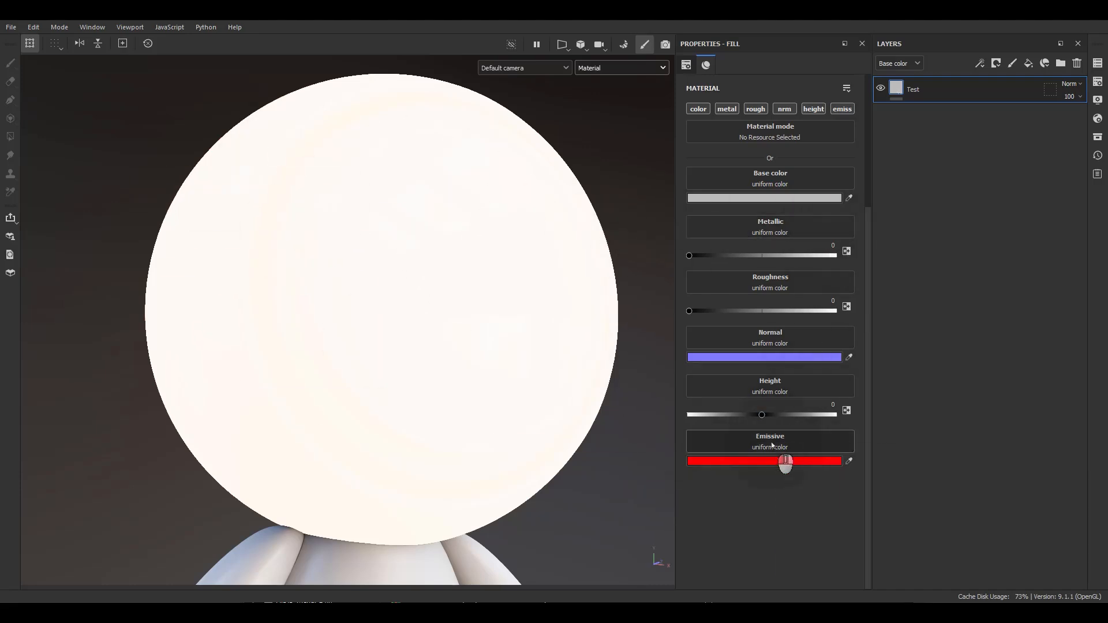
click(776, 461)
scroll(840, 558, down, 10)
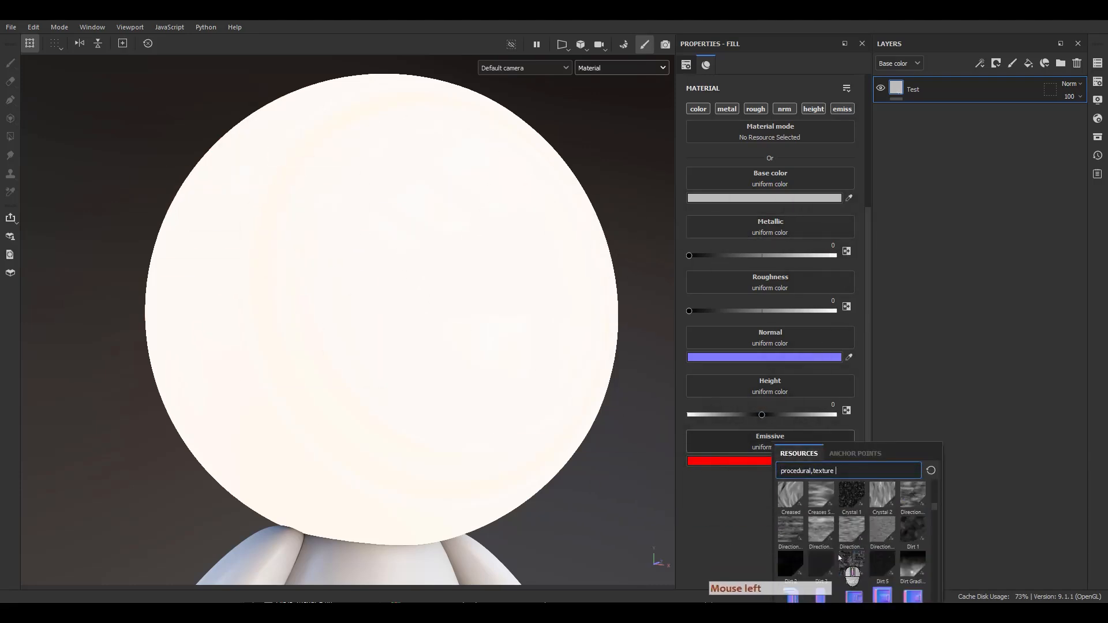
click(810, 479)
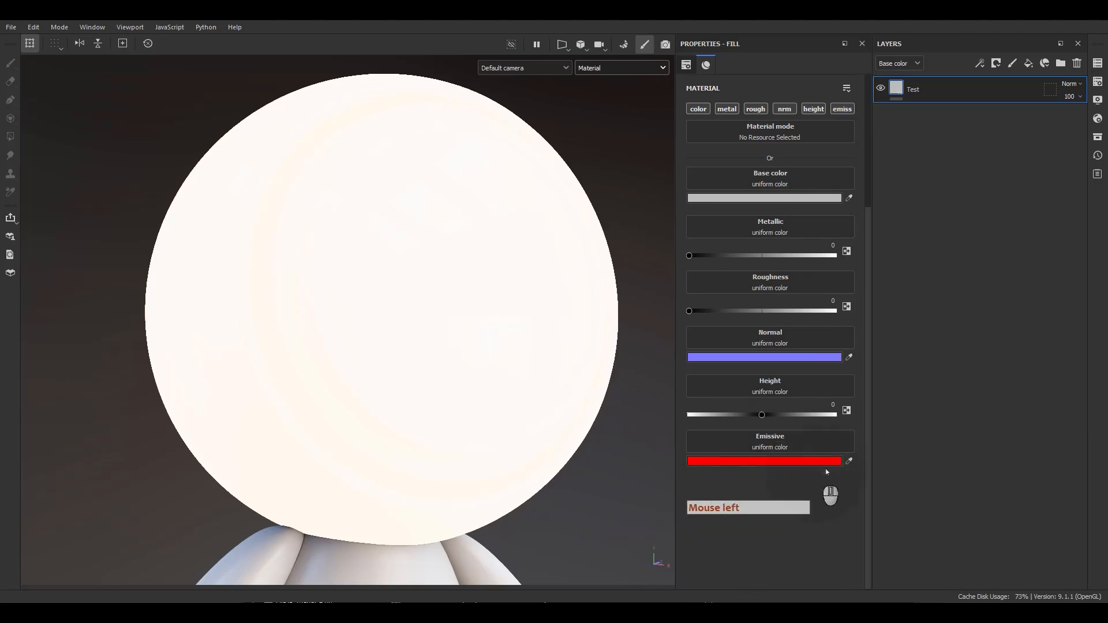
Reset the Test layer's Emissive color to black (000000).
click(806, 461)
click(590, 282)
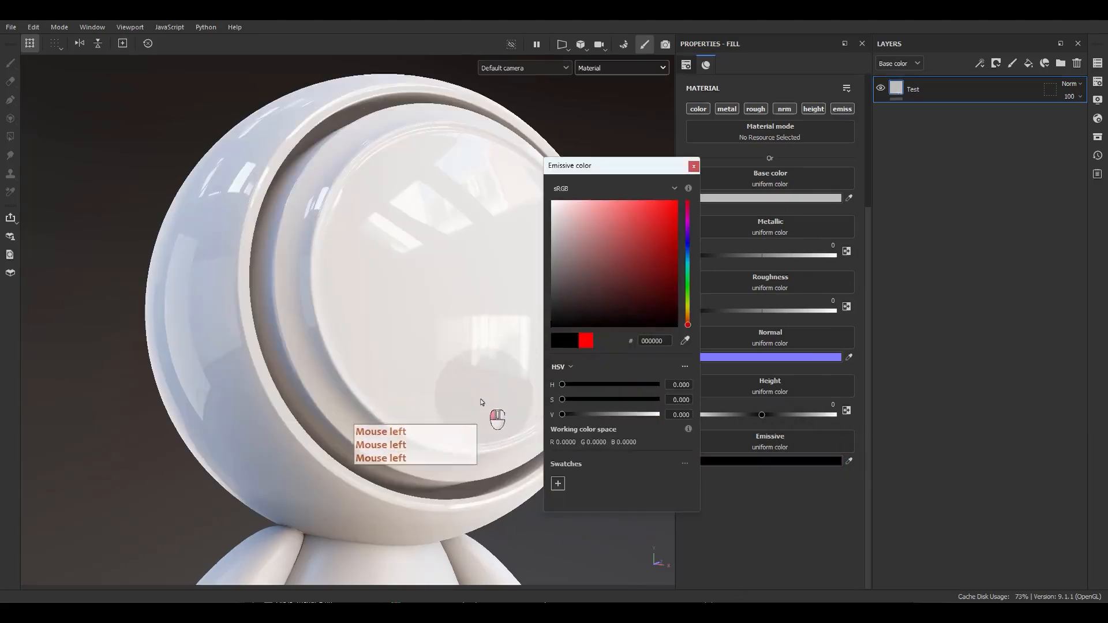
click(693, 166)
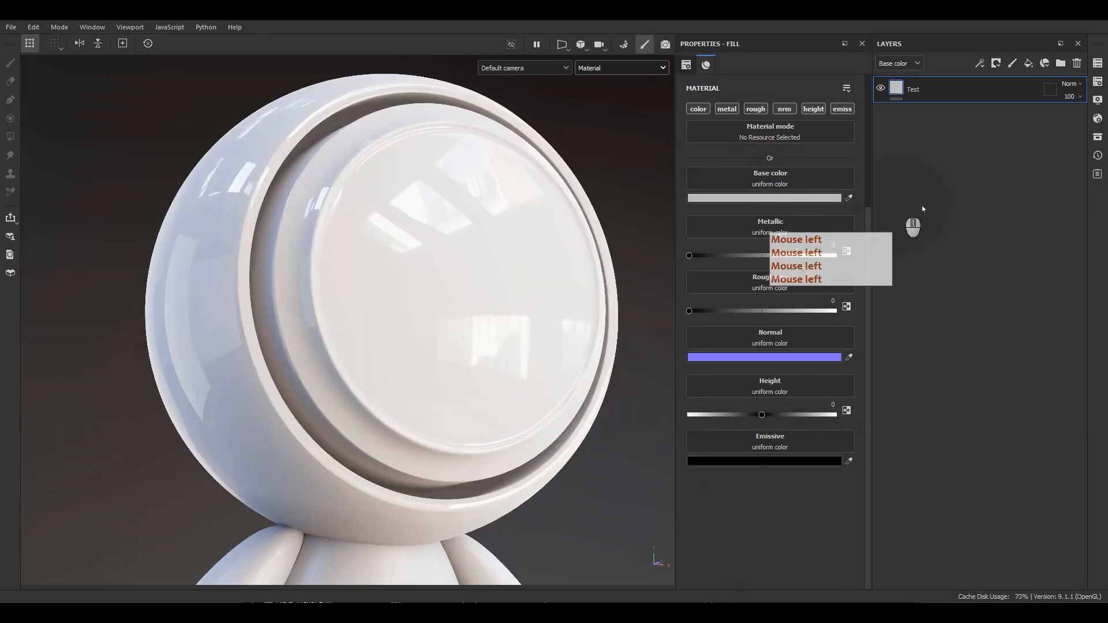
Add a new fill layer above the Test layer and name it Emissive.
click(1027, 65)
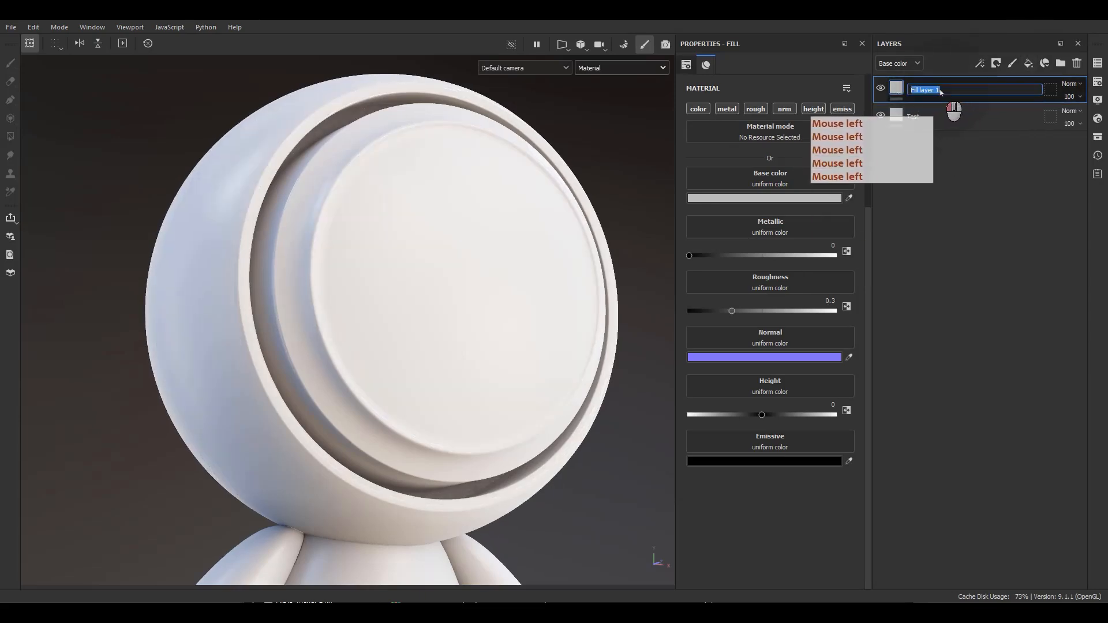
text(E)
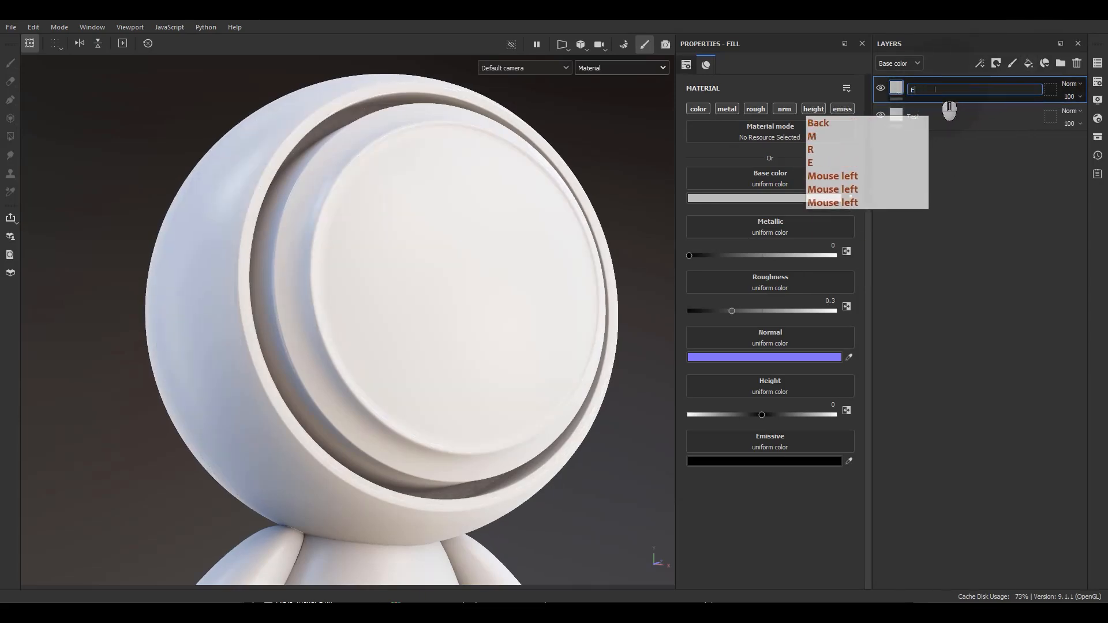
text(missive)
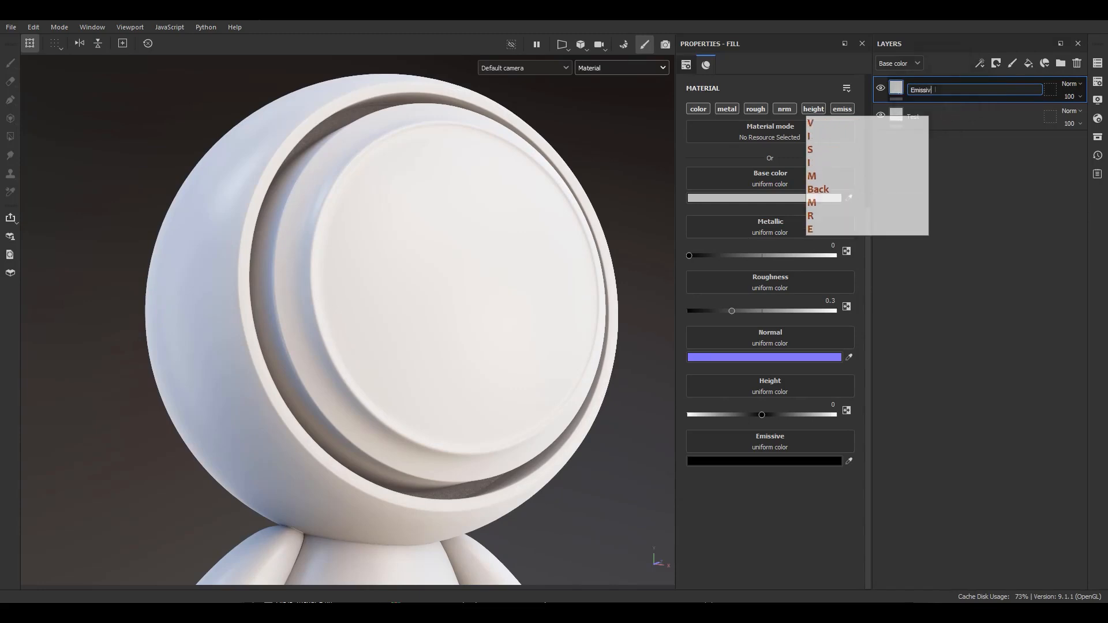
key(Return)
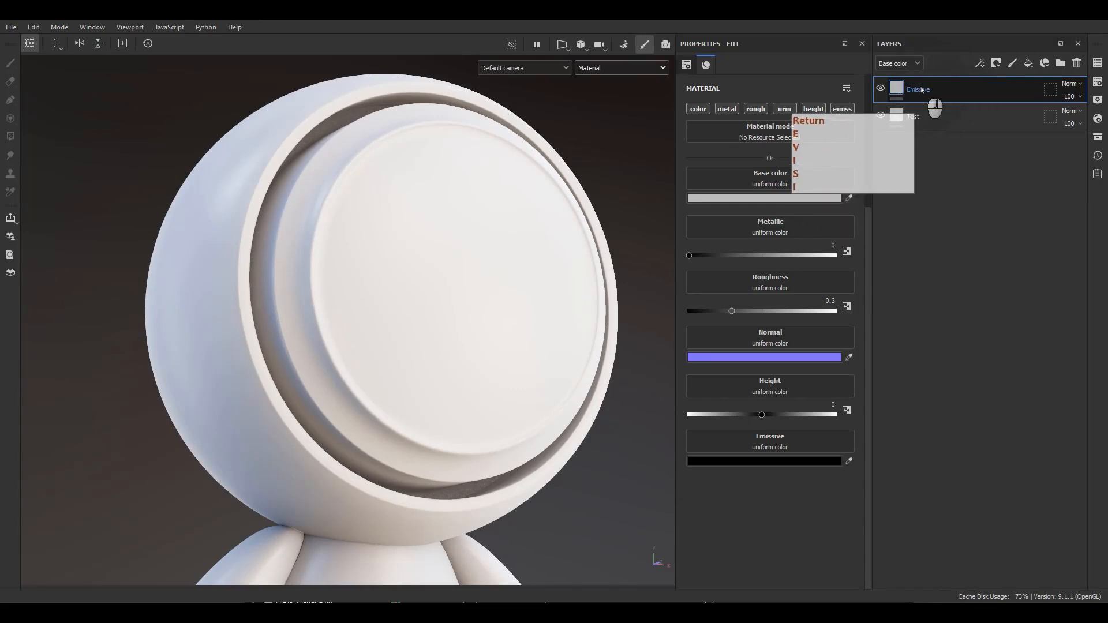
Keep only the emissive channel active on the Emissive layer and set its color to pure red (FF0000).
click(895, 91)
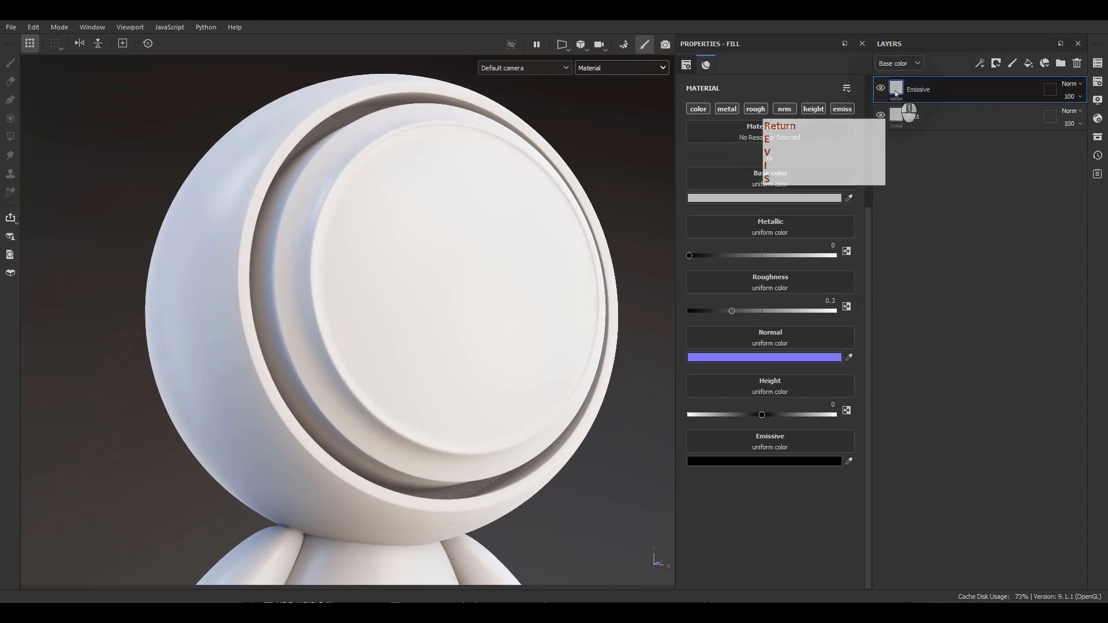
alt+click(848, 113)
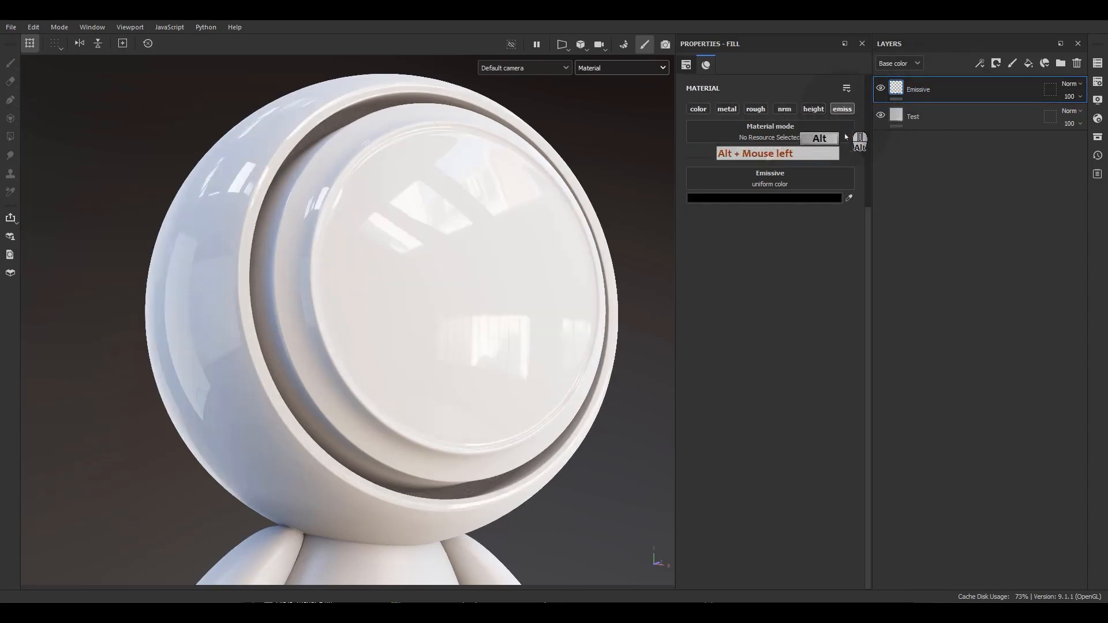
click(770, 198)
drag(652, 249, 694, 199)
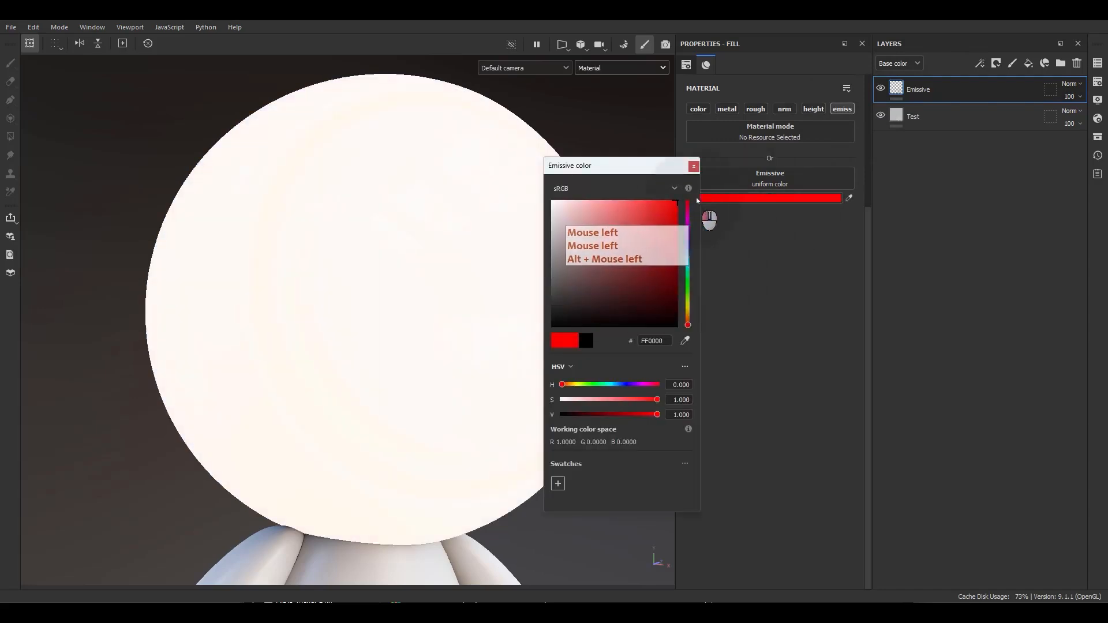
Add a black mask to the Emissive layer and add a fill effect to that mask.
click(694, 167)
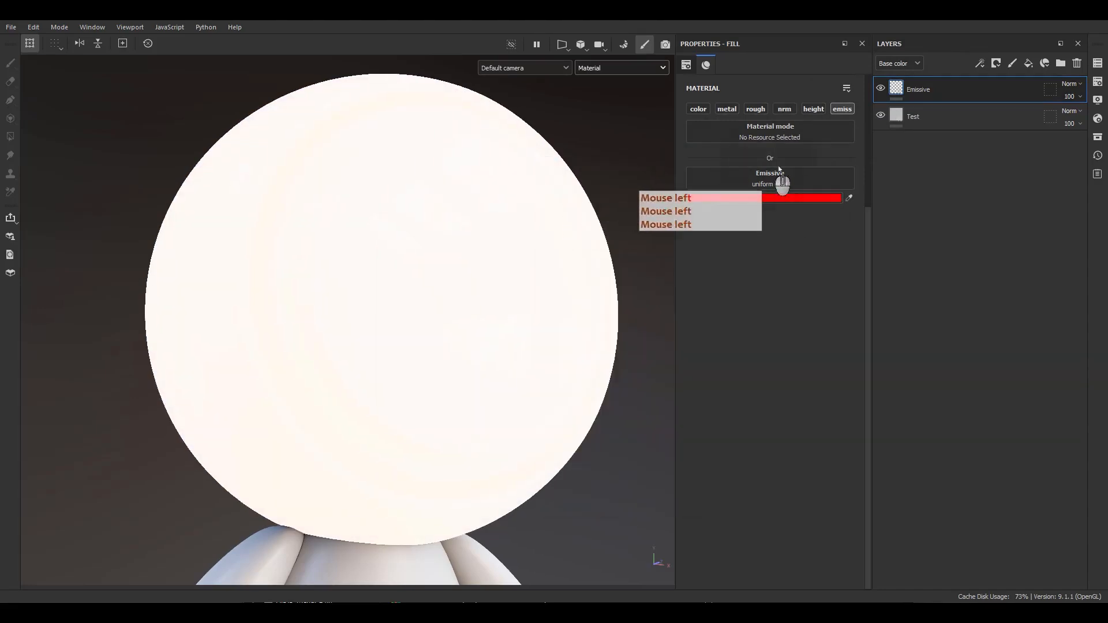
right_click(923, 100)
click(930, 111)
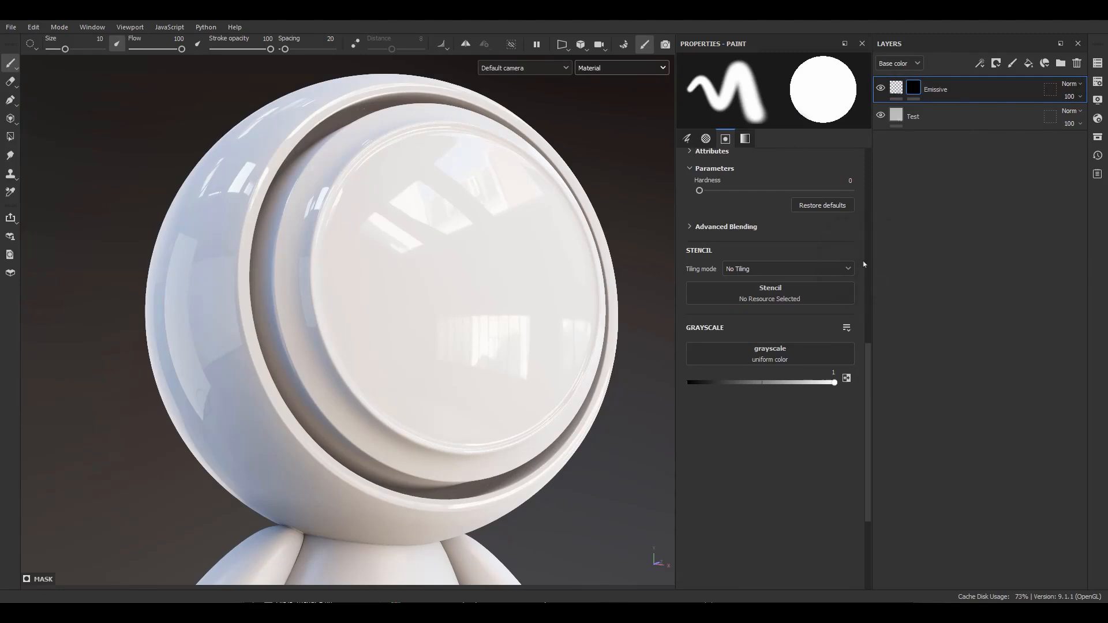
click(915, 97)
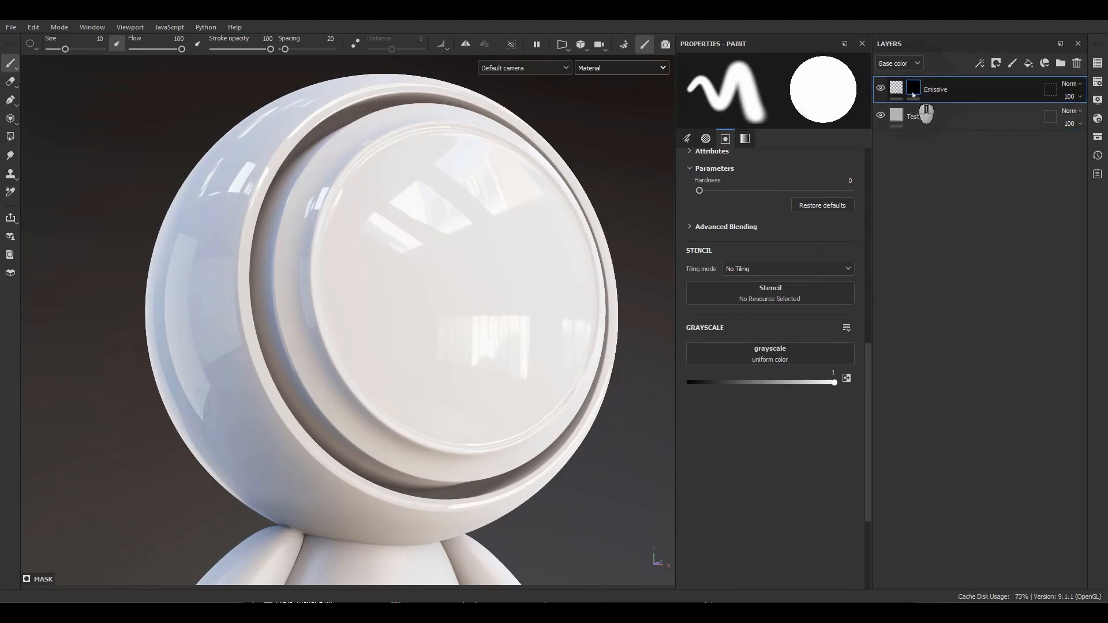
right_click(913, 94)
click(963, 507)
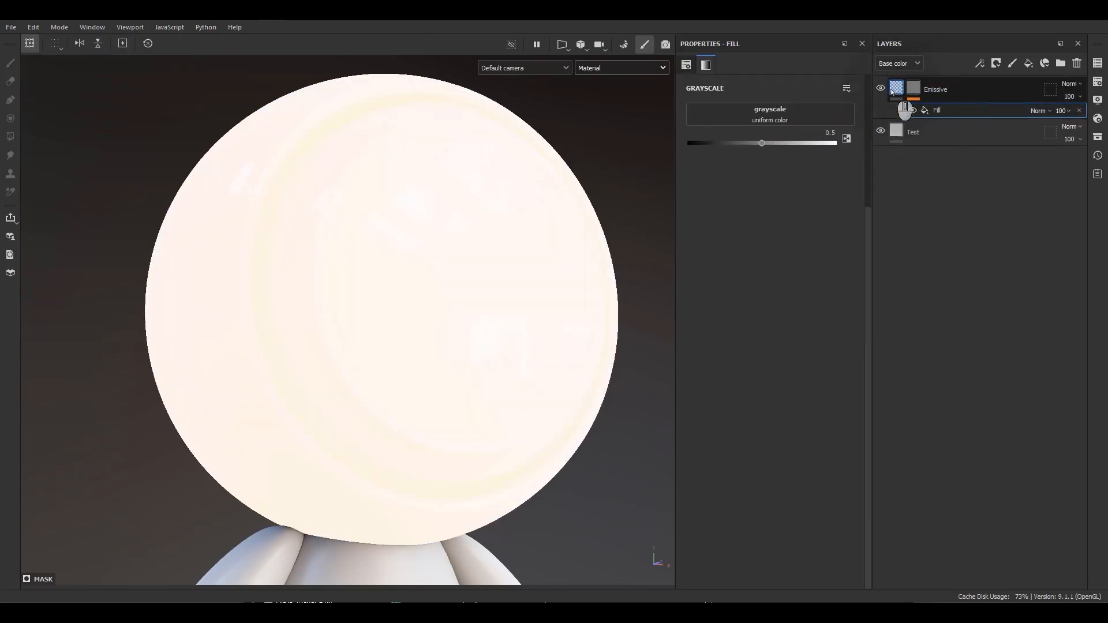
mouse_move(893, 91)
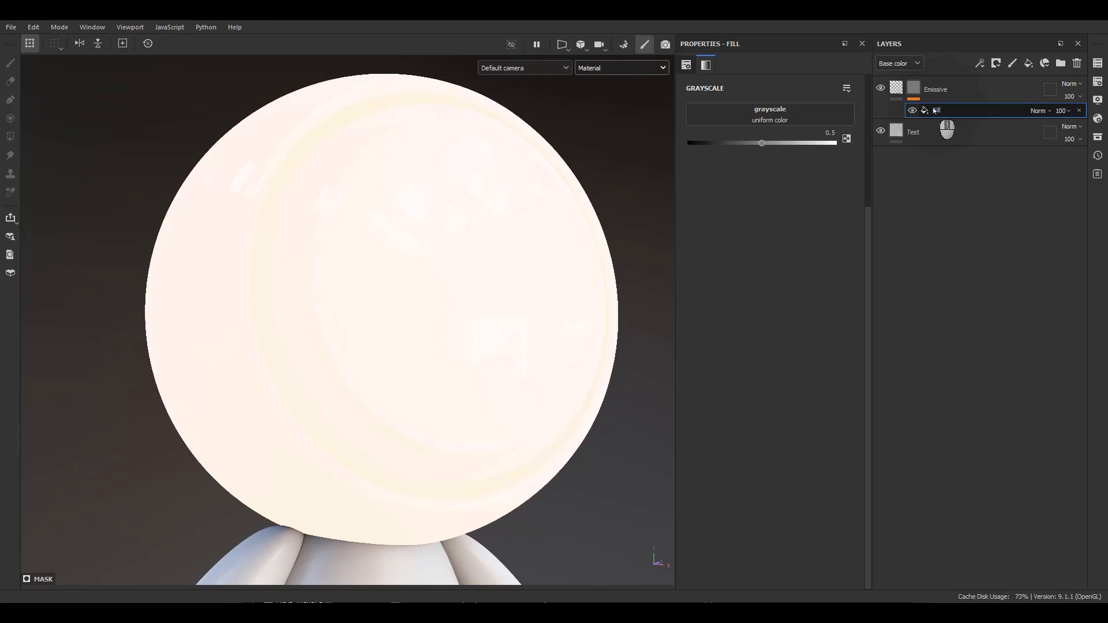
Assign the Fabric Alternate V procedural texture to the grayscale input of the mask's fill.
click(937, 110)
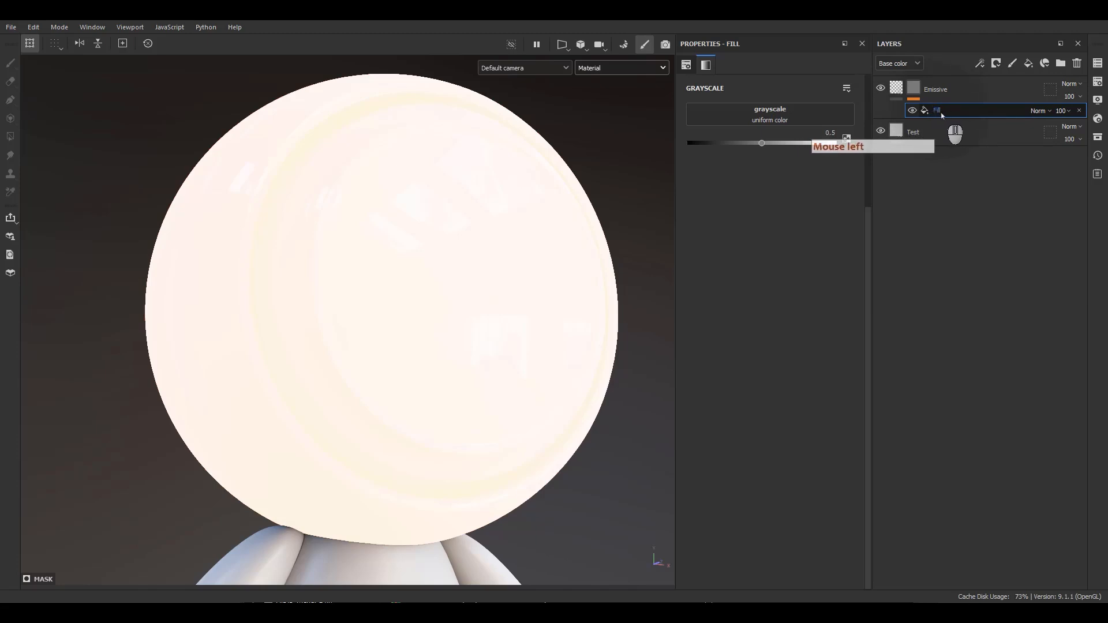
click(756, 121)
scroll(820, 232, down, 10)
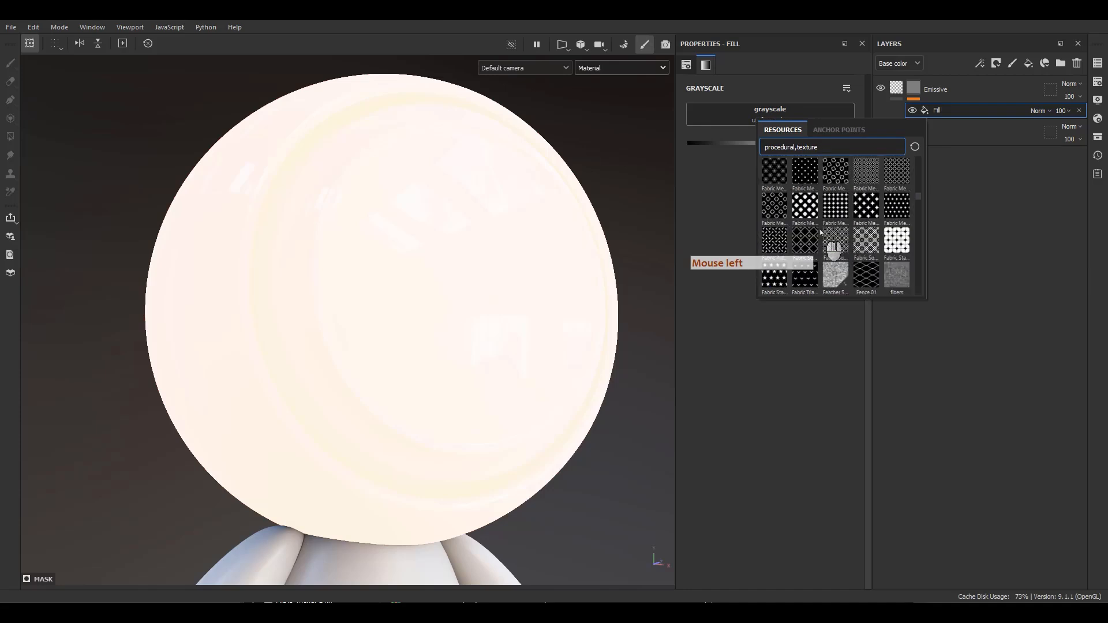
scroll(821, 232, down, 5)
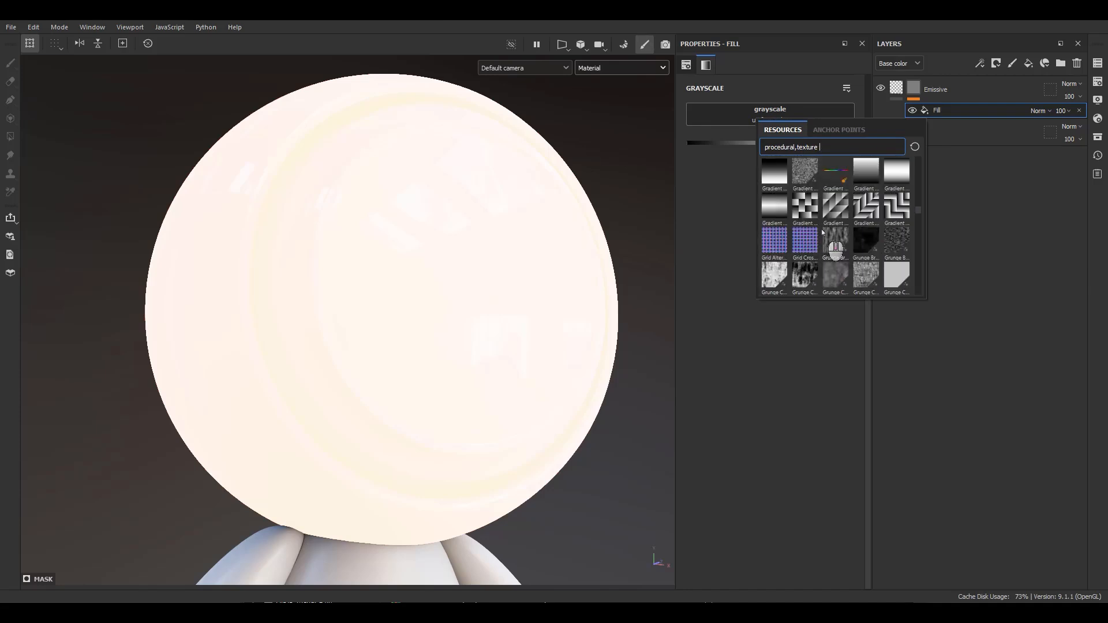
scroll(822, 237, down, 5)
scroll(826, 250, up, 10)
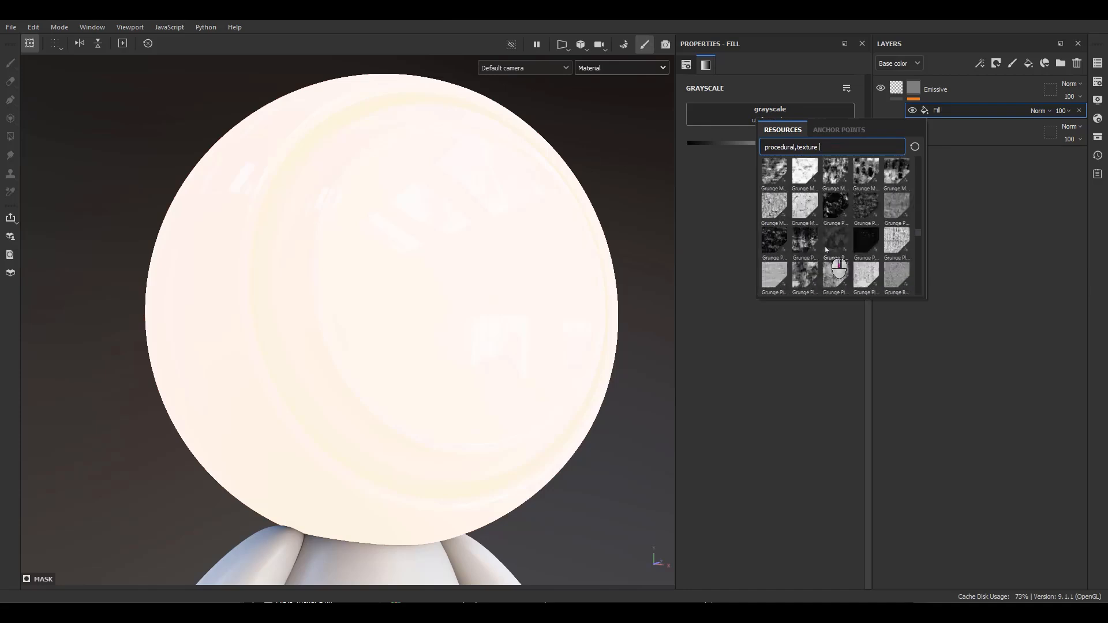
scroll(826, 250, up, 3)
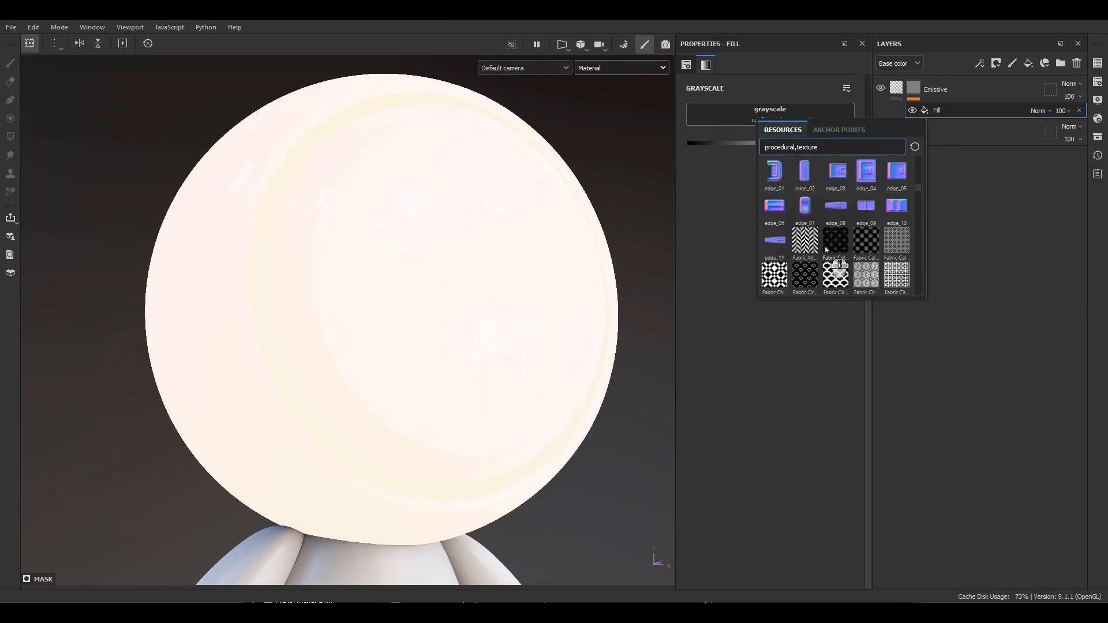
click(817, 247)
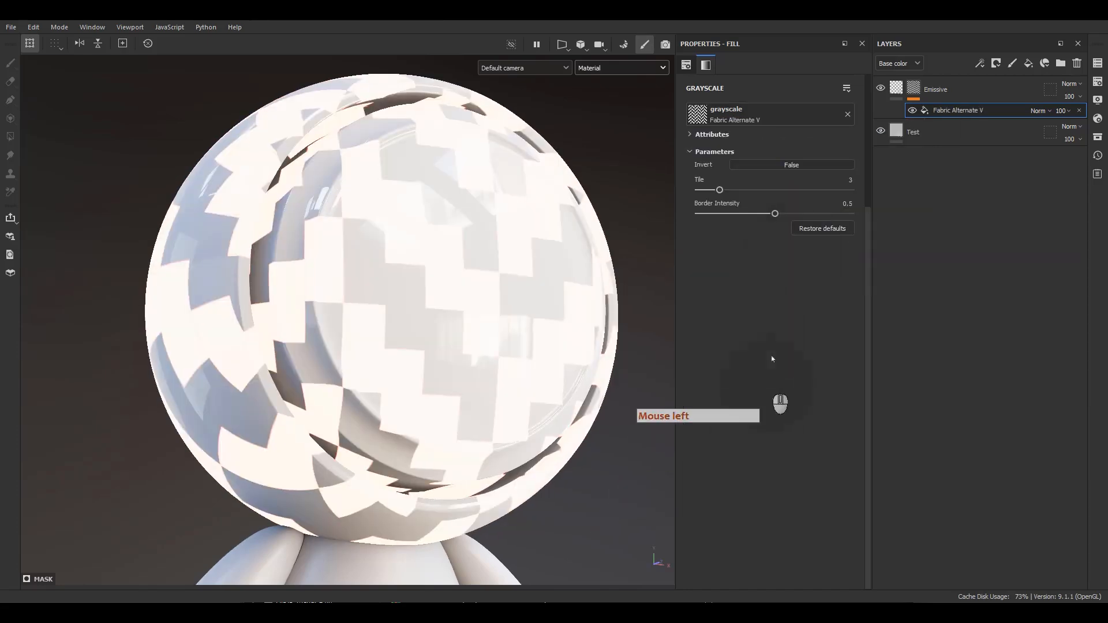
Set the mask pattern's Tile parameter to 16 and its UV tiling to 4.
drag(719, 364, 866, 381)
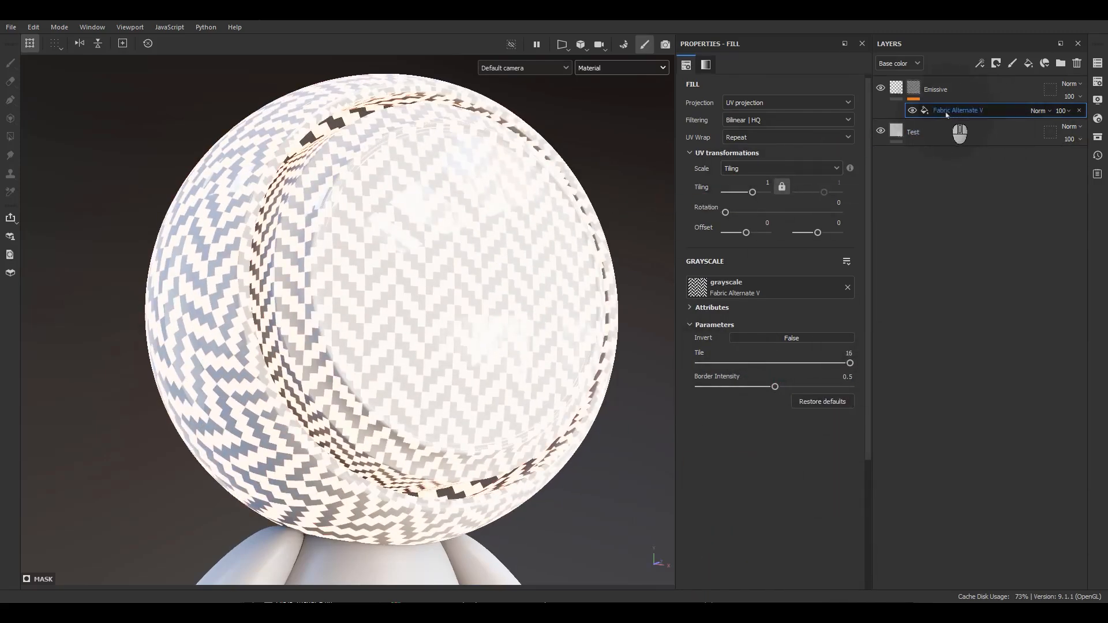
scroll(697, 193, up, 1)
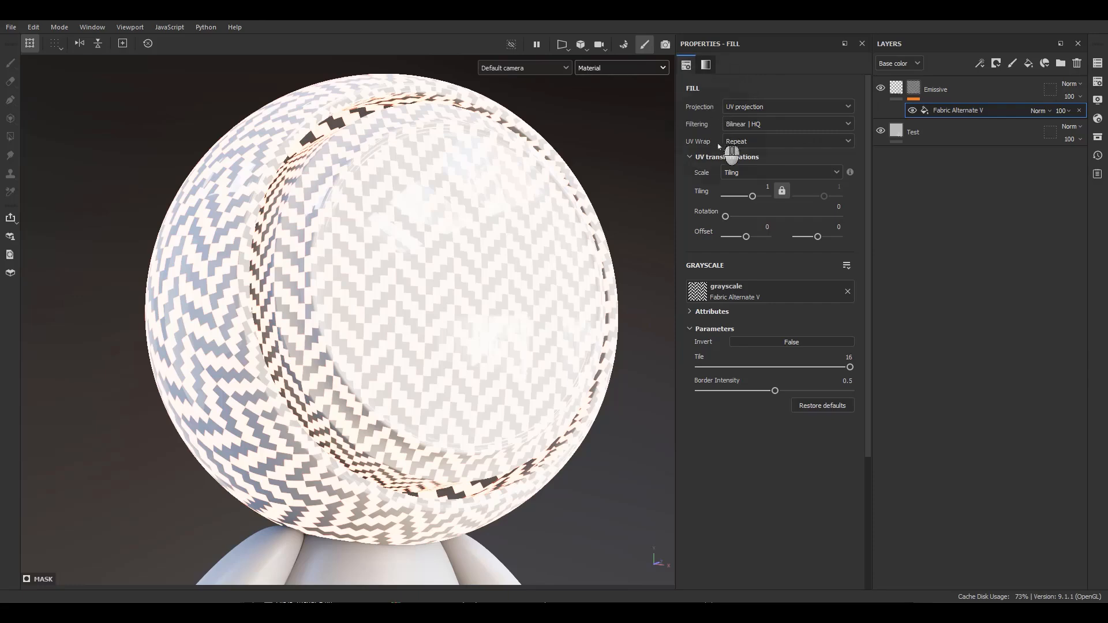
drag(753, 198, 756, 201)
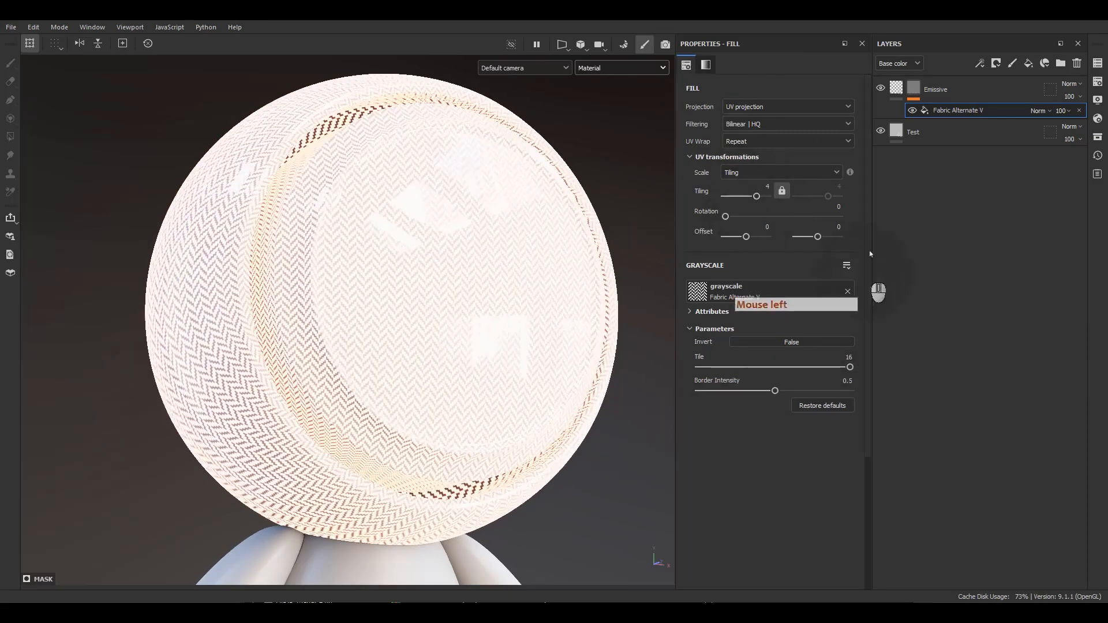
Darken the Emissive layer's emissive color to a deep red (770000).
click(896, 90)
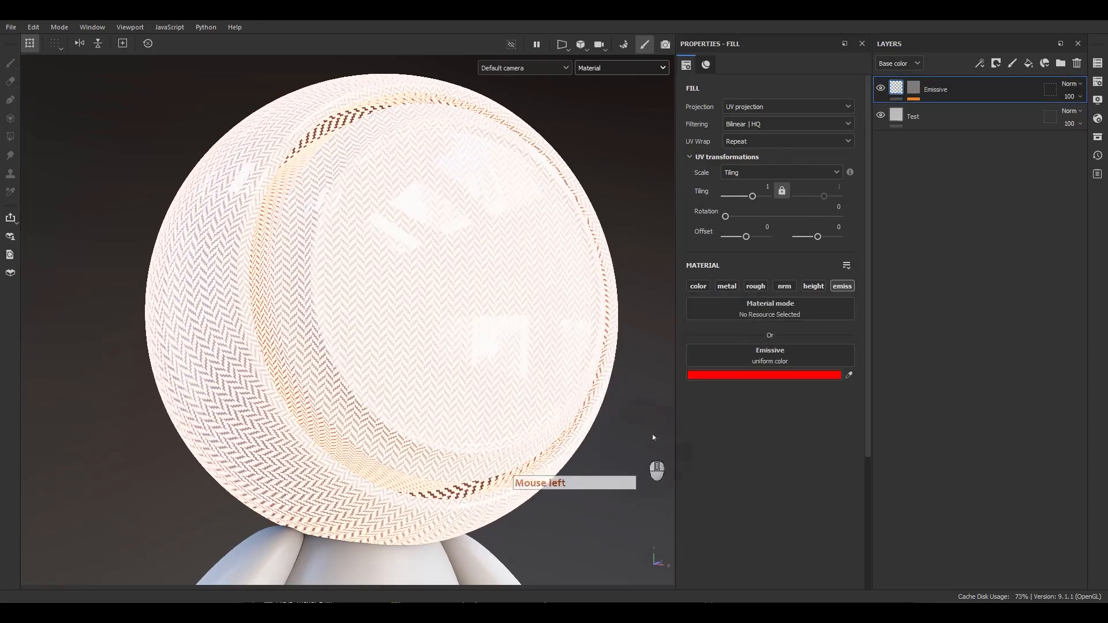
click(719, 375)
click(673, 318)
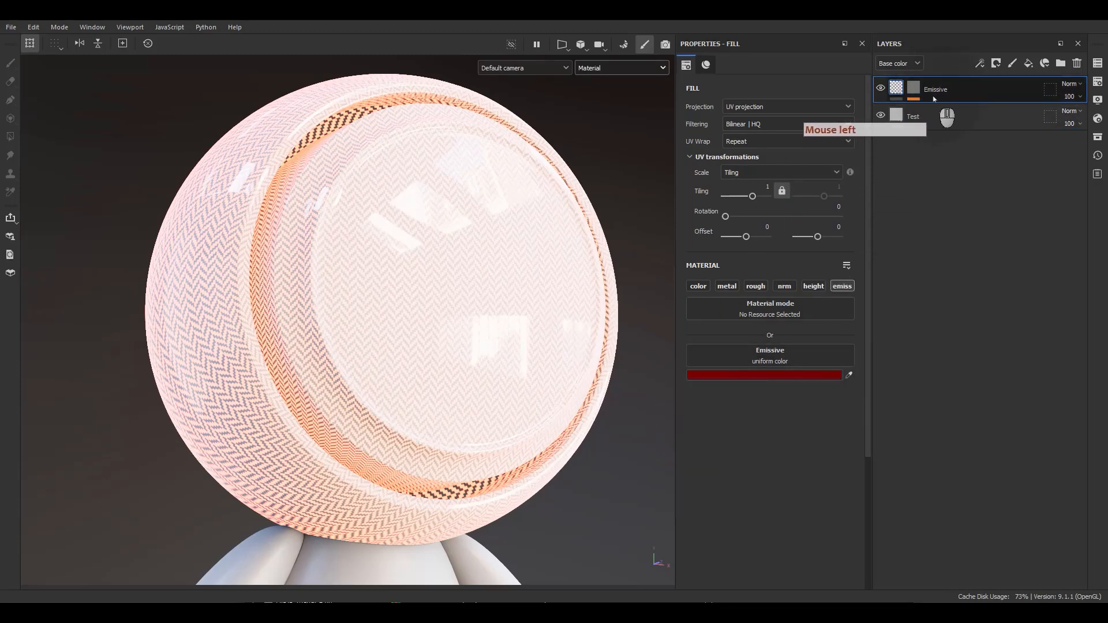
Display only the Emissive channel in the viewport and toggle the Emissive layer's visibility to compare its effect.
click(615, 68)
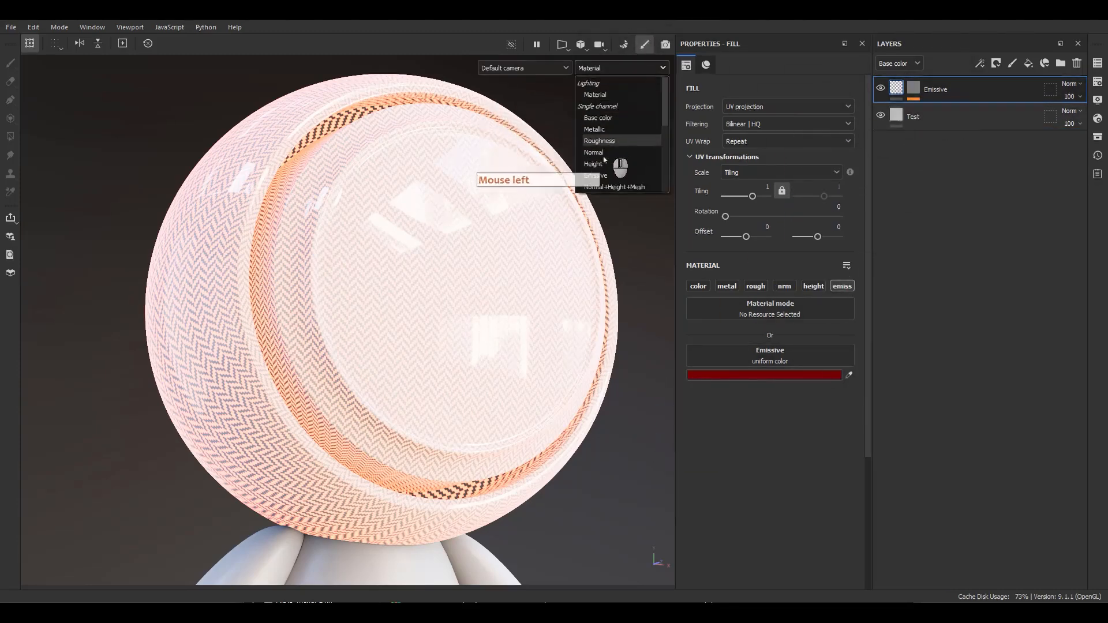
click(596, 175)
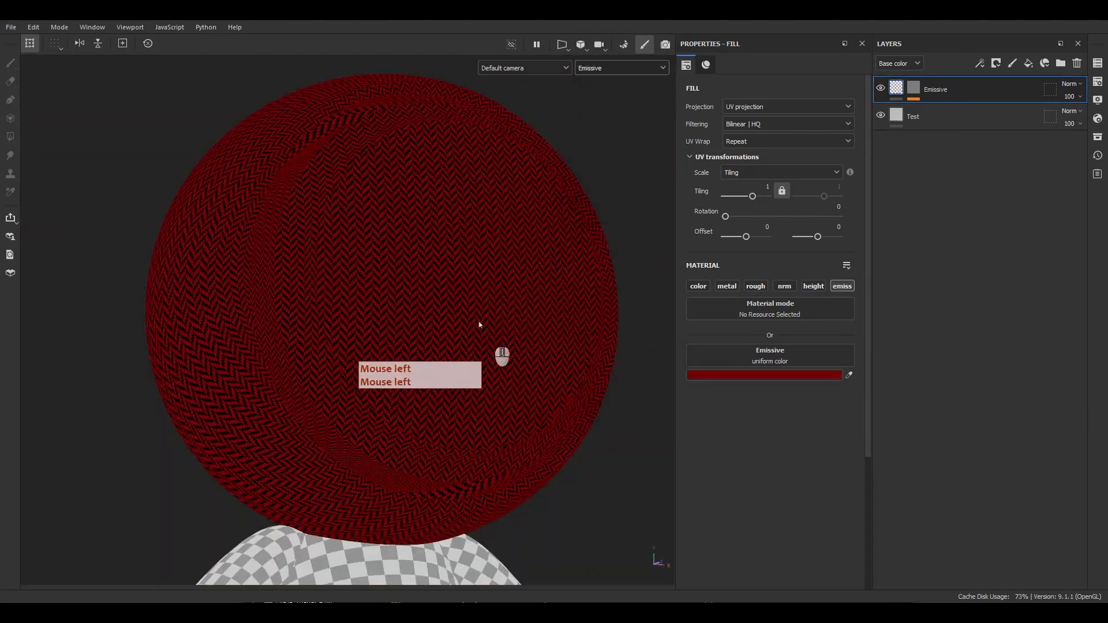
click(881, 87)
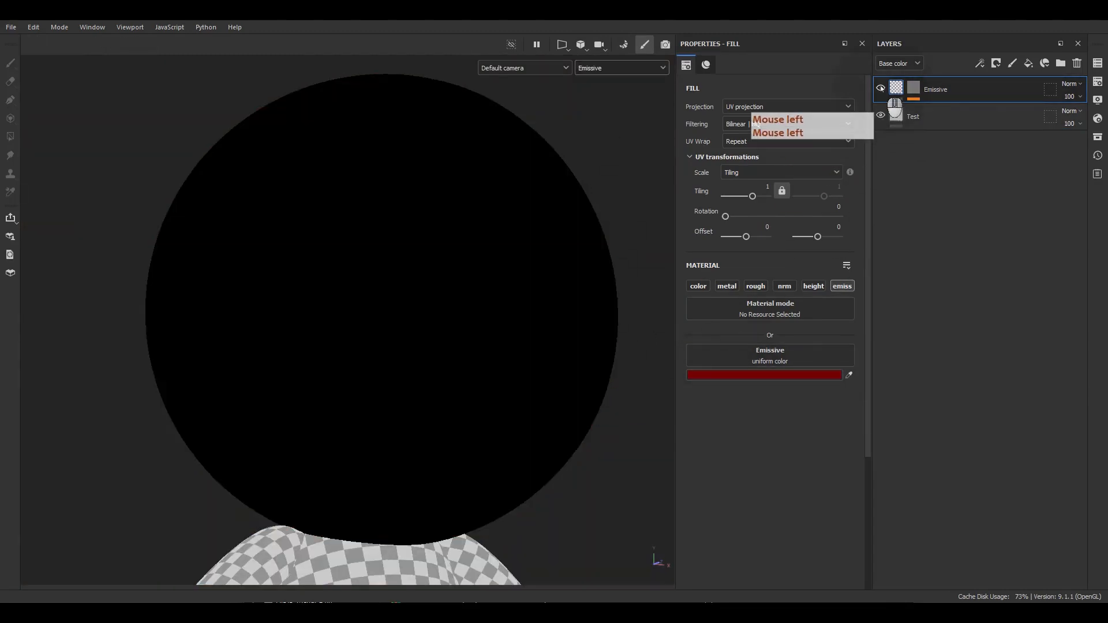
click(882, 87)
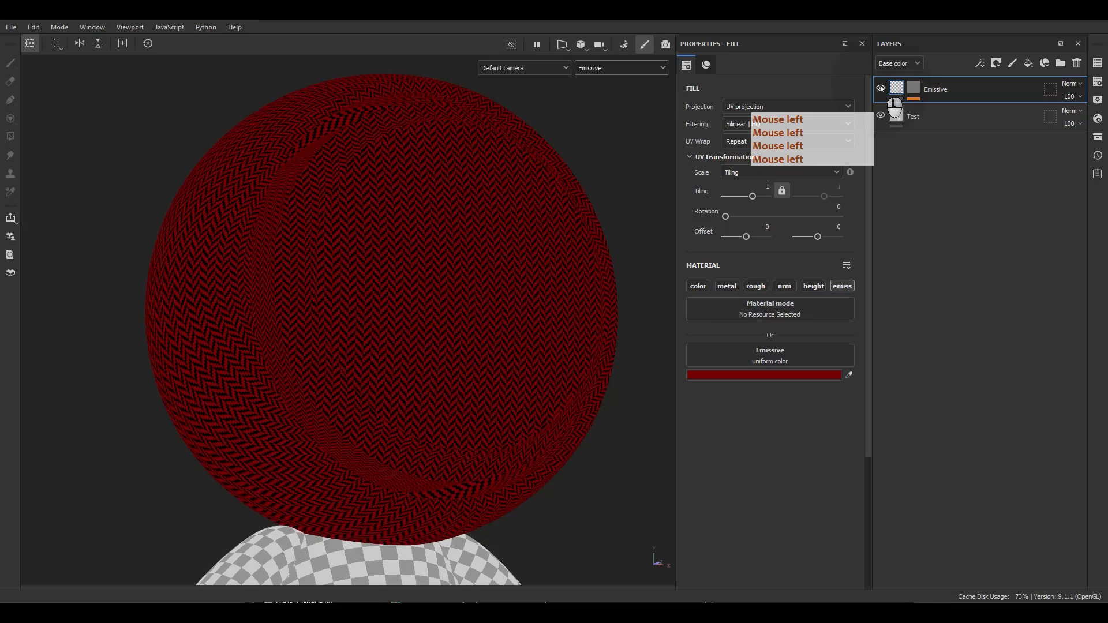
click(881, 87)
click(881, 87)
click(881, 87)
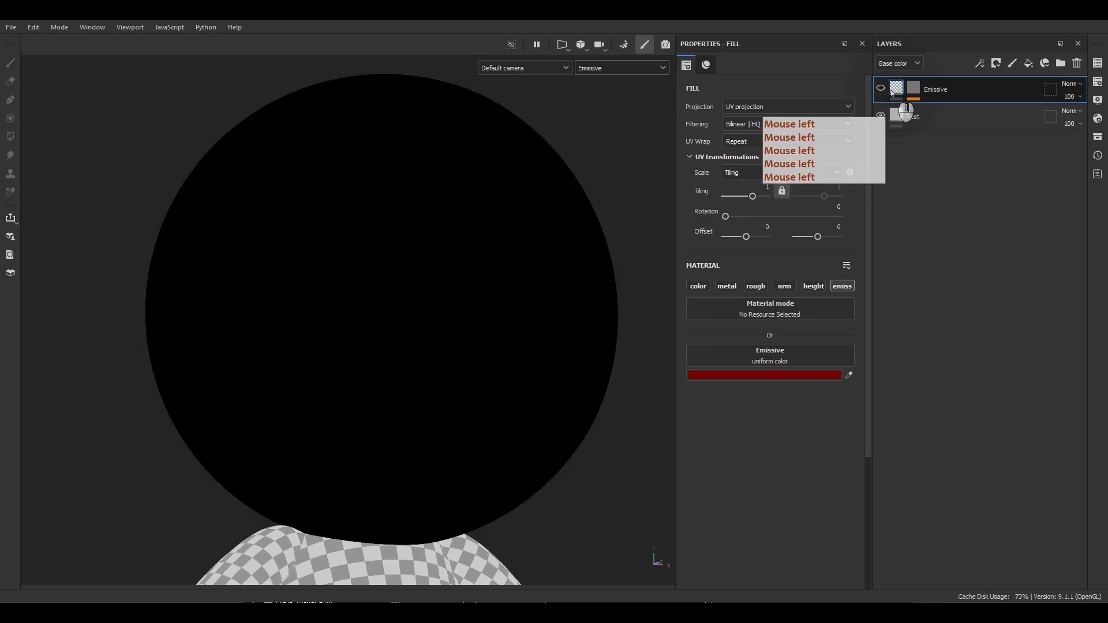
click(882, 87)
click(882, 88)
click(881, 88)
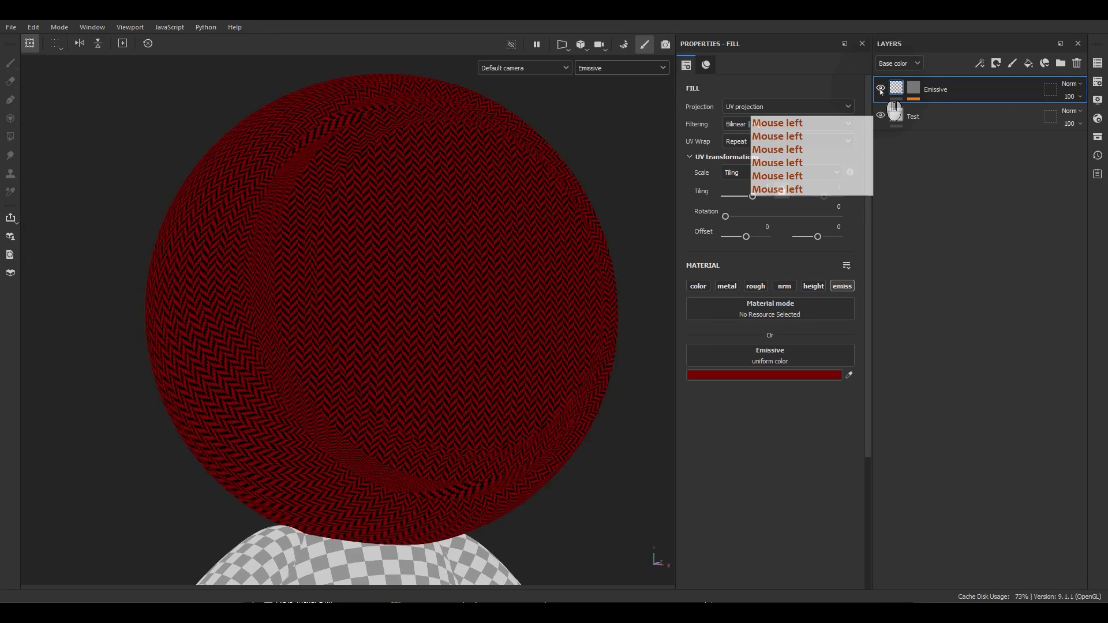
click(881, 88)
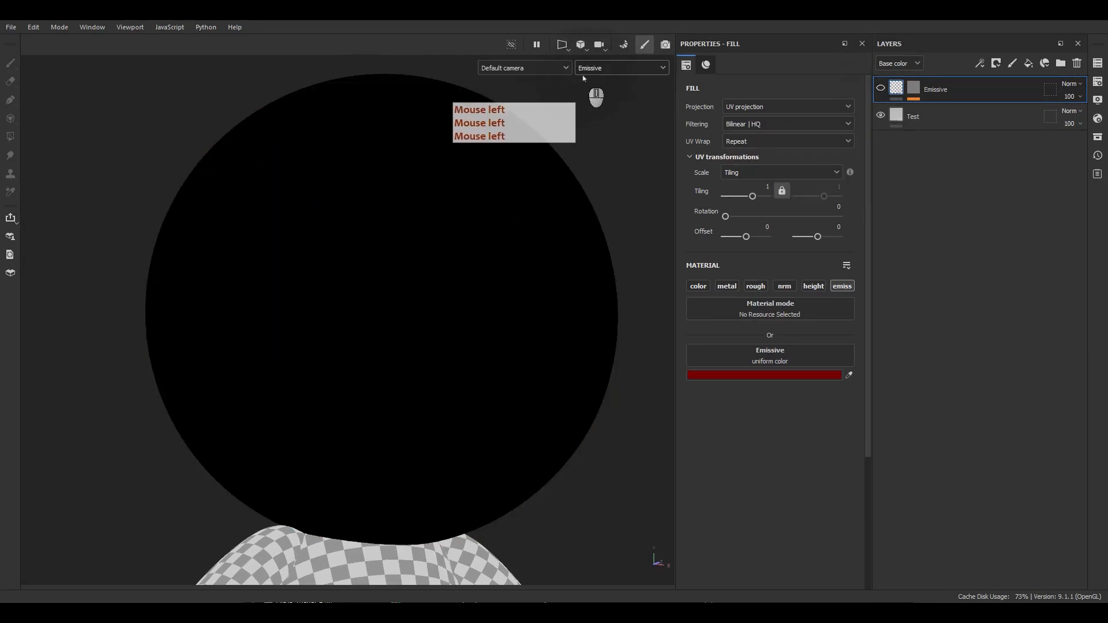
click(881, 89)
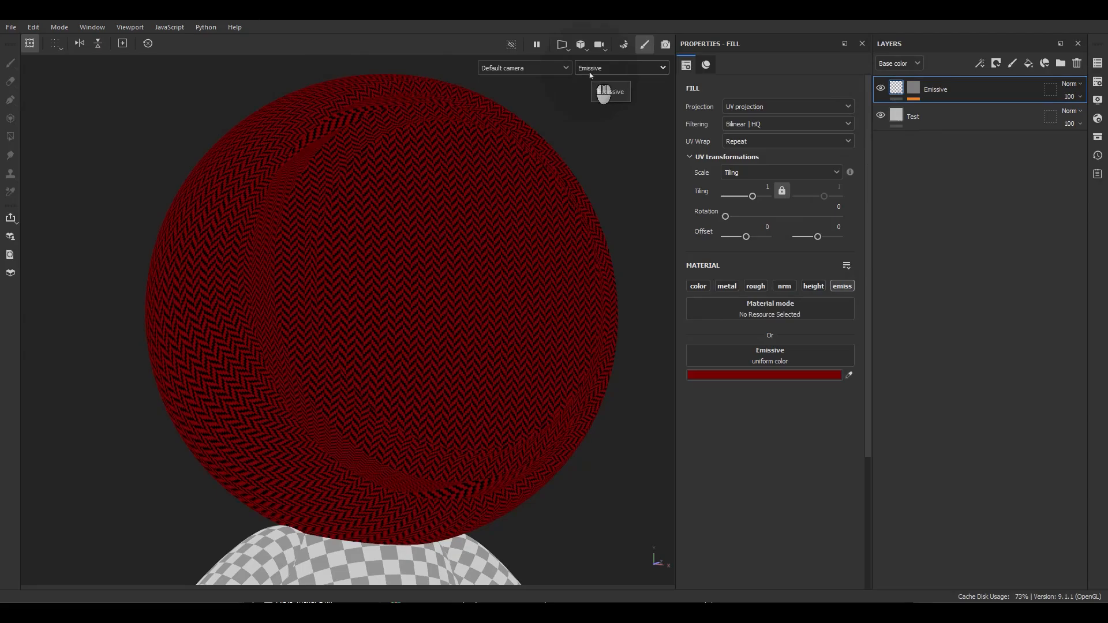
Change the Emissive layer's emissive color to a lighter, muted red and return the viewport to the Material view.
click(771, 374)
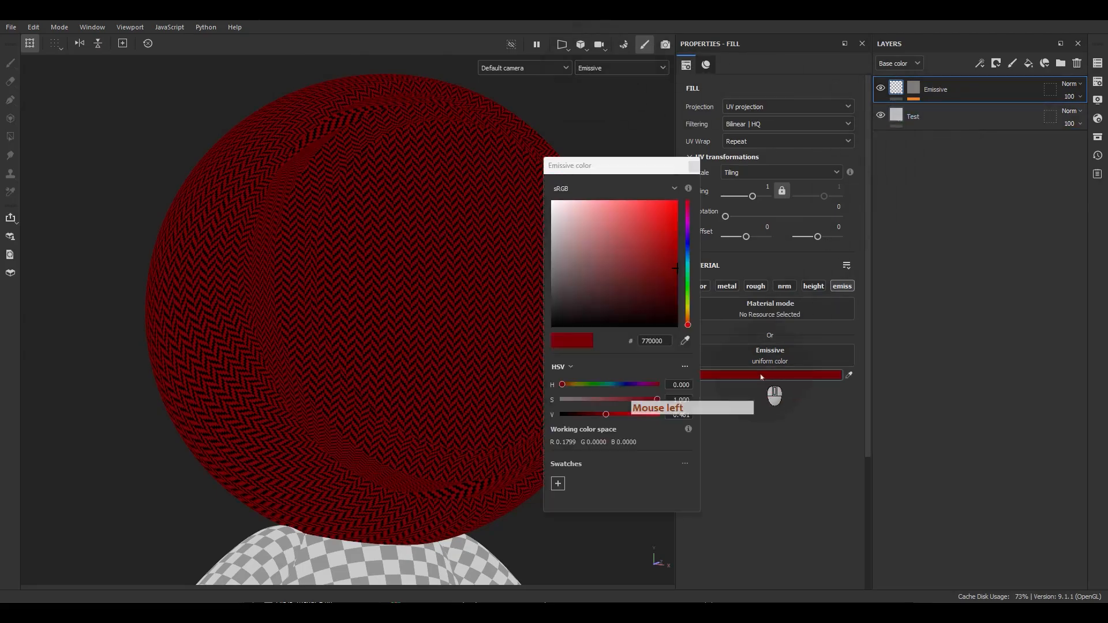
drag(629, 283, 629, 257)
click(693, 166)
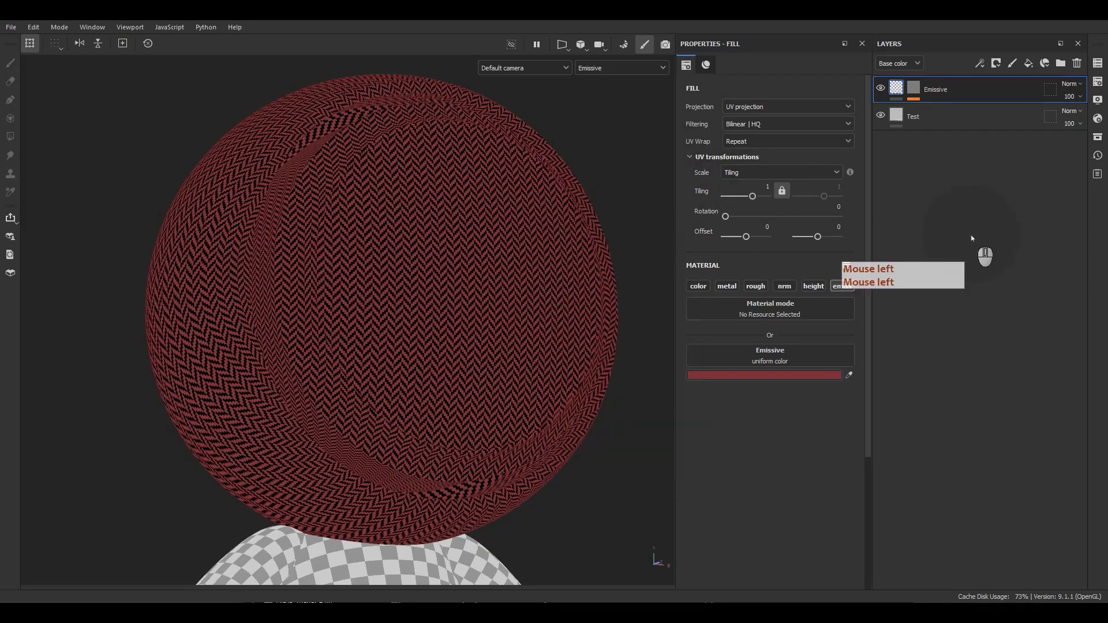
click(635, 152)
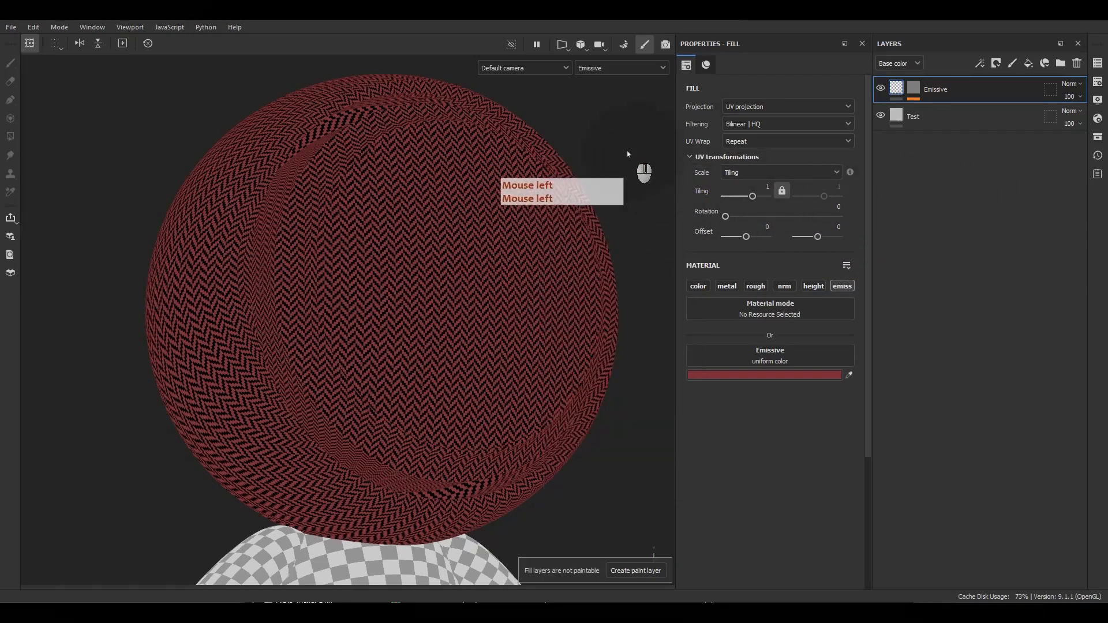
key(m)
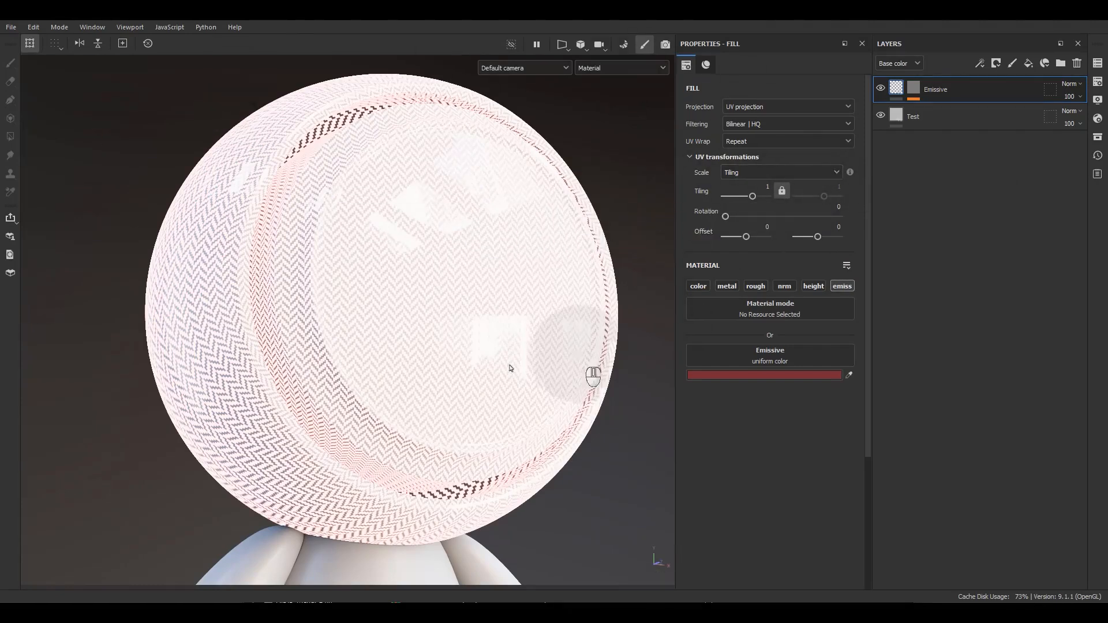
Lower the emissive intensity in the shader parameters to 1 and fine-tune it to about 8.22.
click(1097, 119)
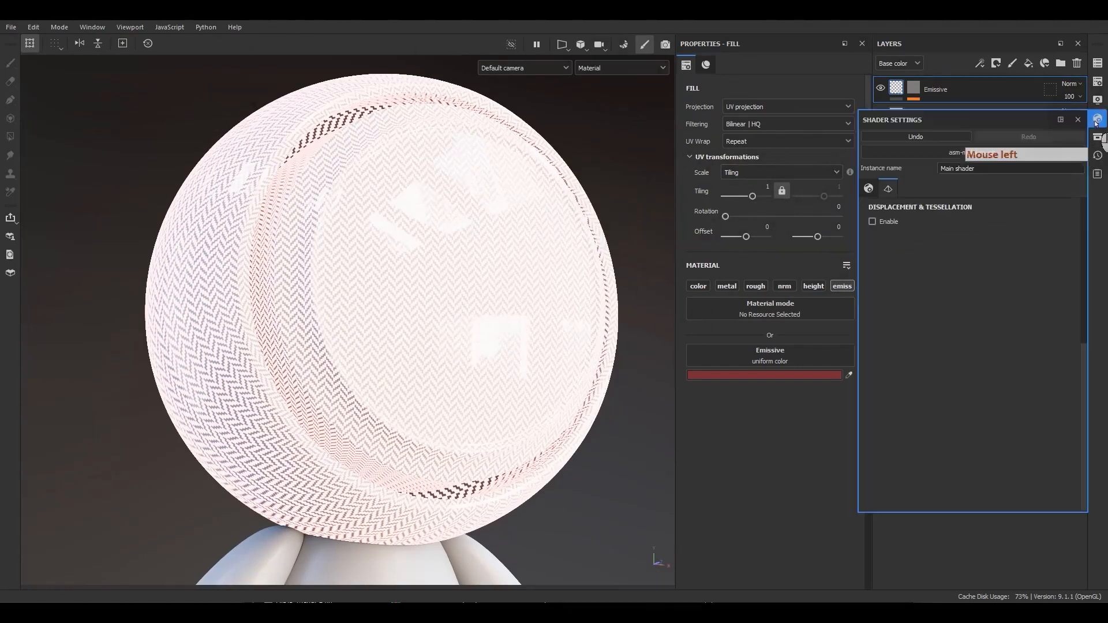
click(869, 189)
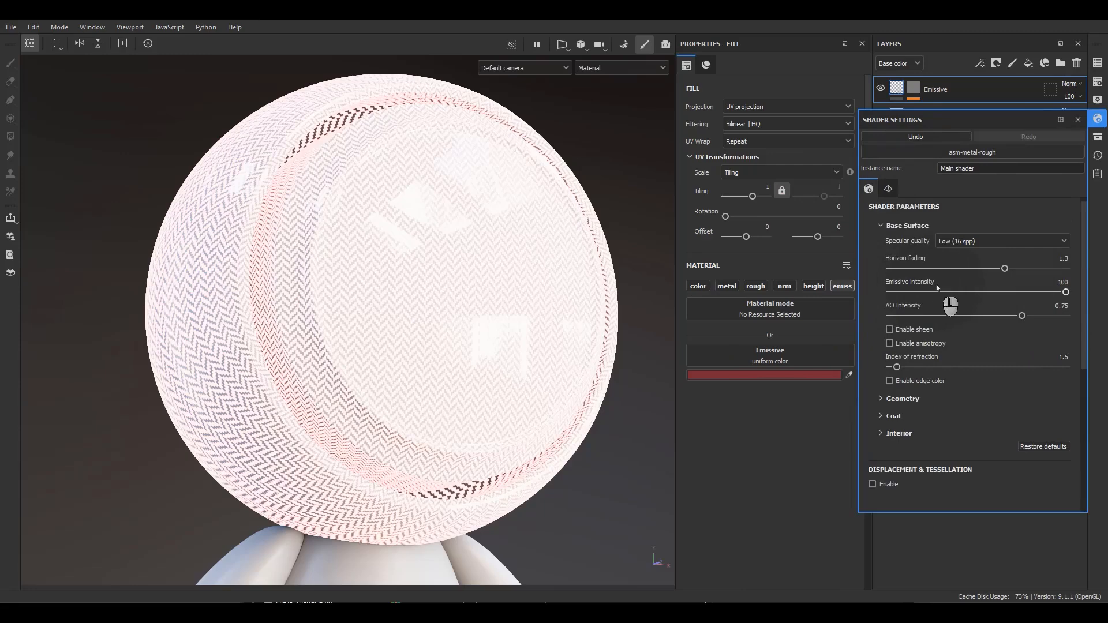
click(1064, 283)
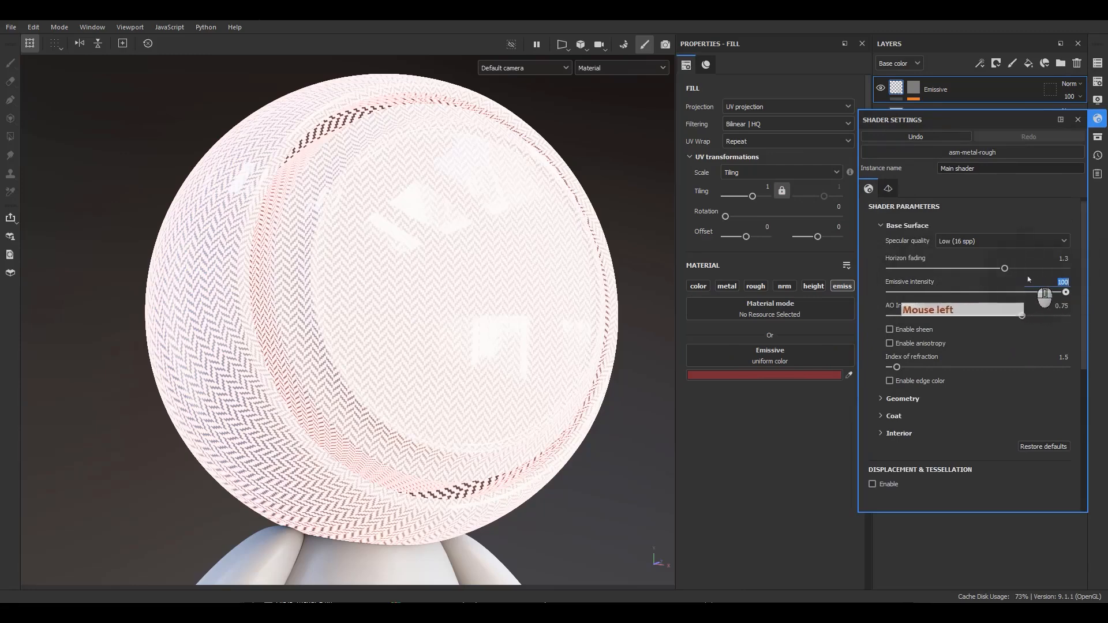
text(1)
key(Return)
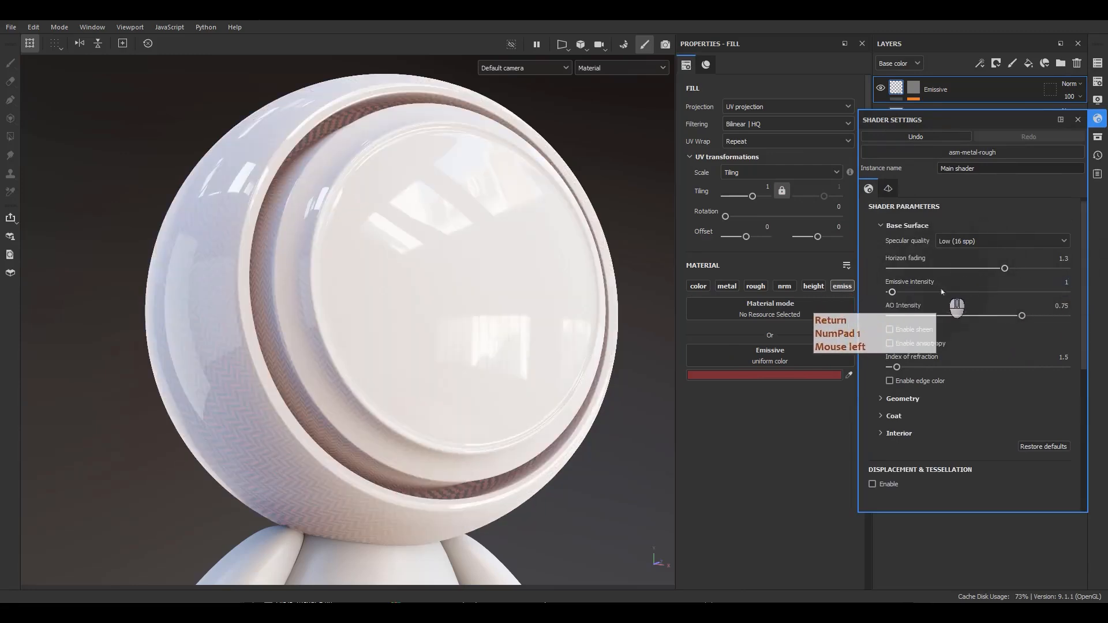
mouse_move(893, 292)
mouse_down()
mouse_move(935, 297)
mouse_move(905, 294)
mouse_up()
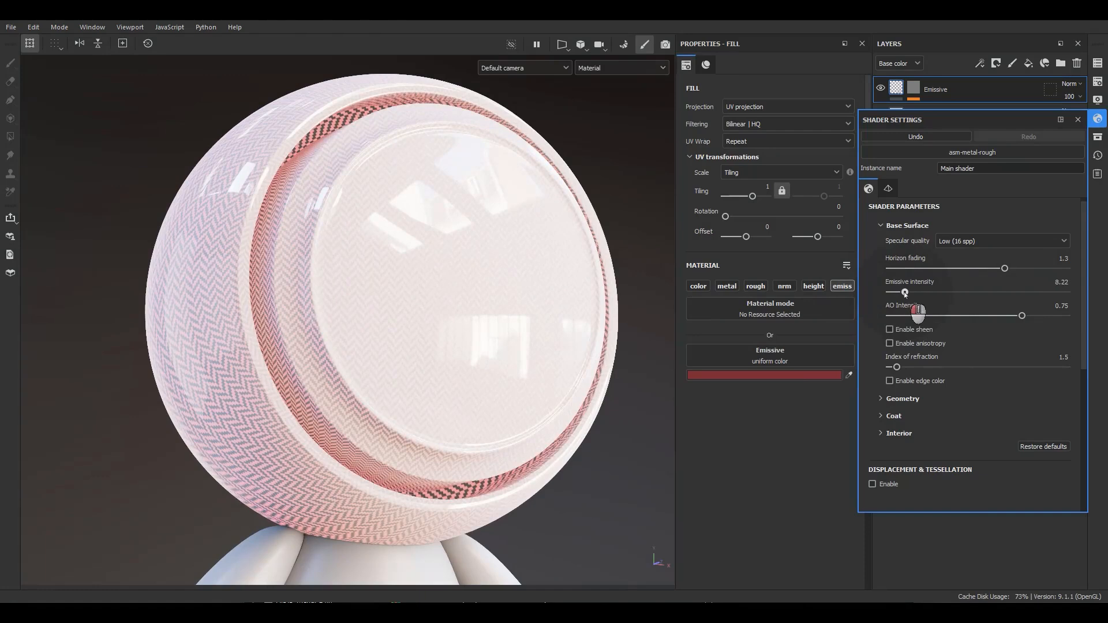
click(1077, 120)
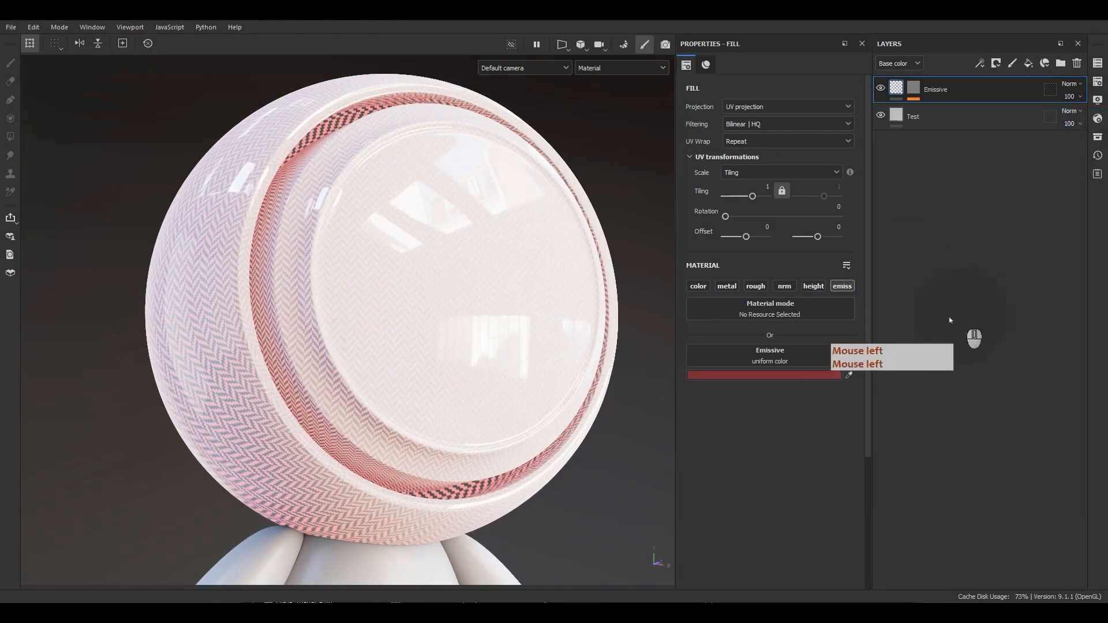